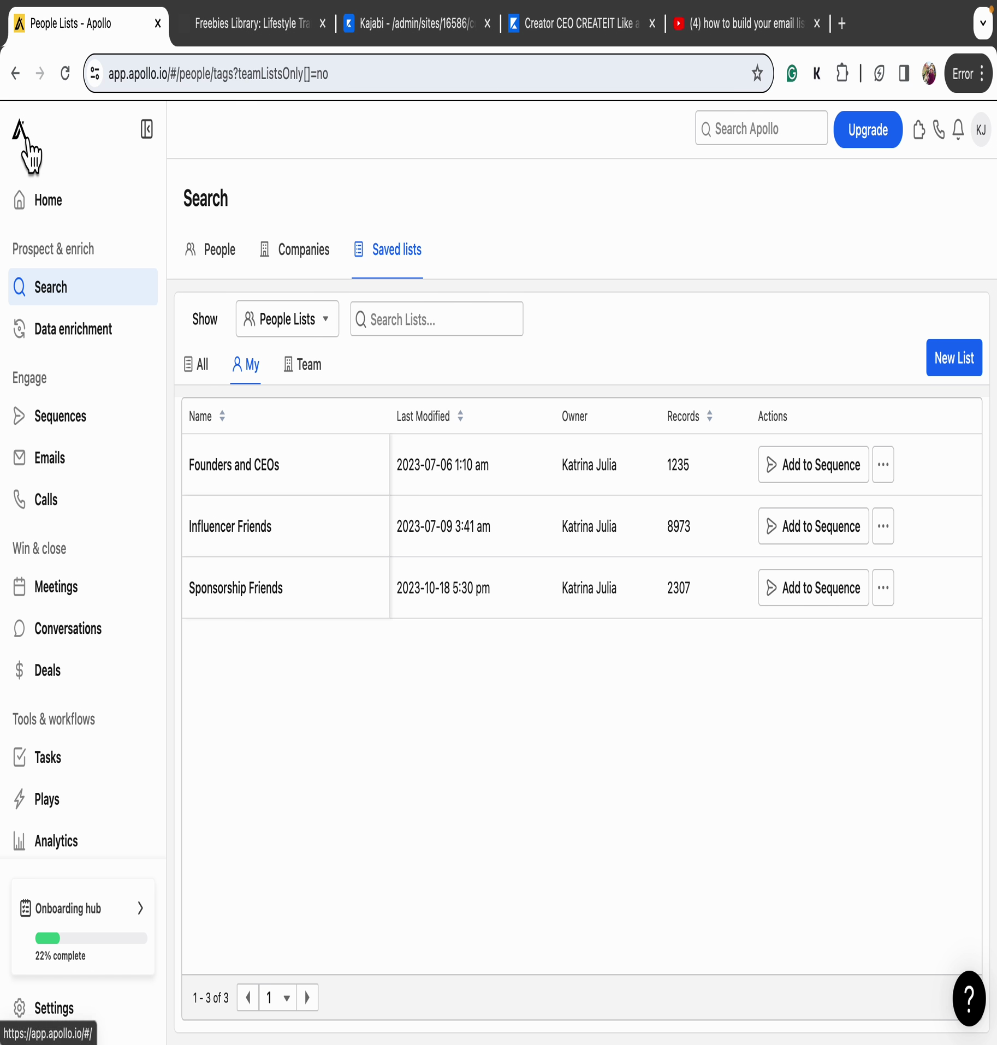
Open the apollo.io homepage in a new browser tab and place it beside the People Lists tab
click(843, 23)
text(apol)
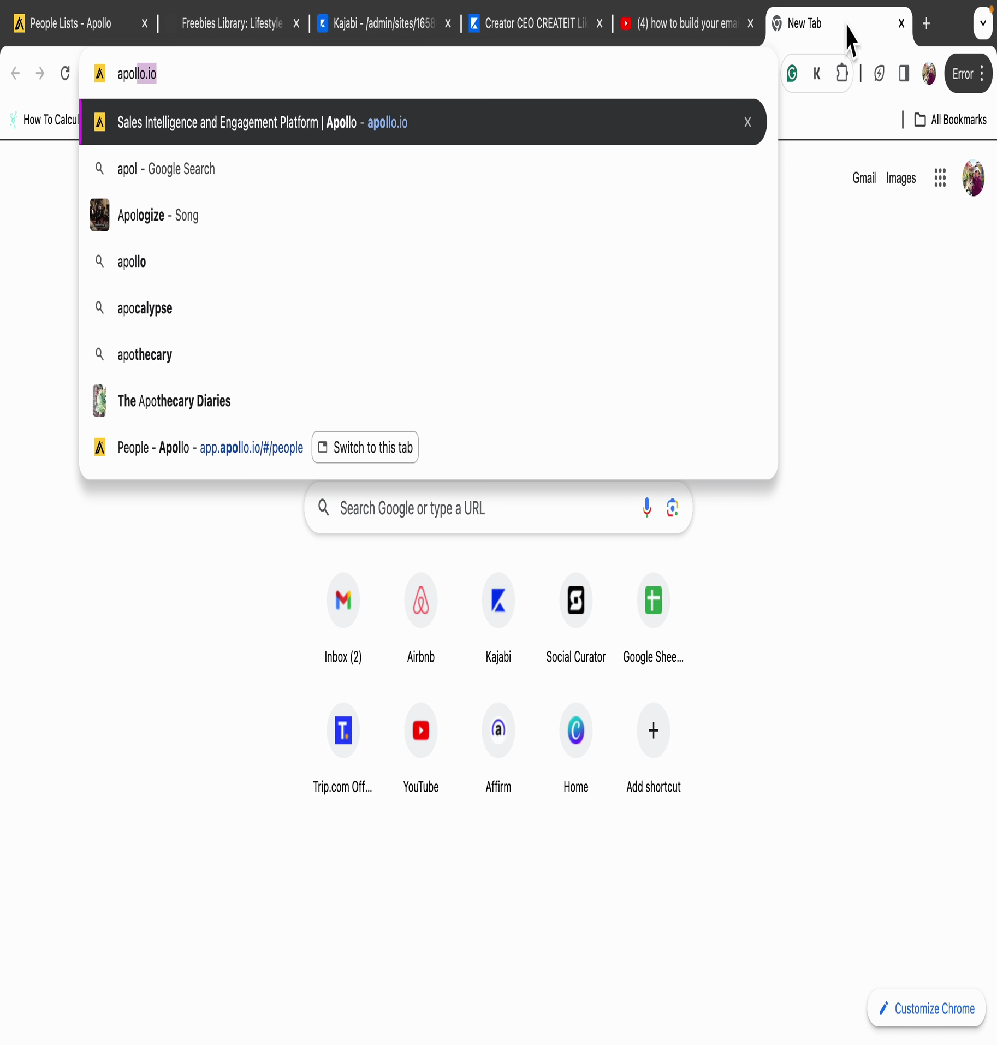
key(Return)
drag(847, 26, 272, 43)
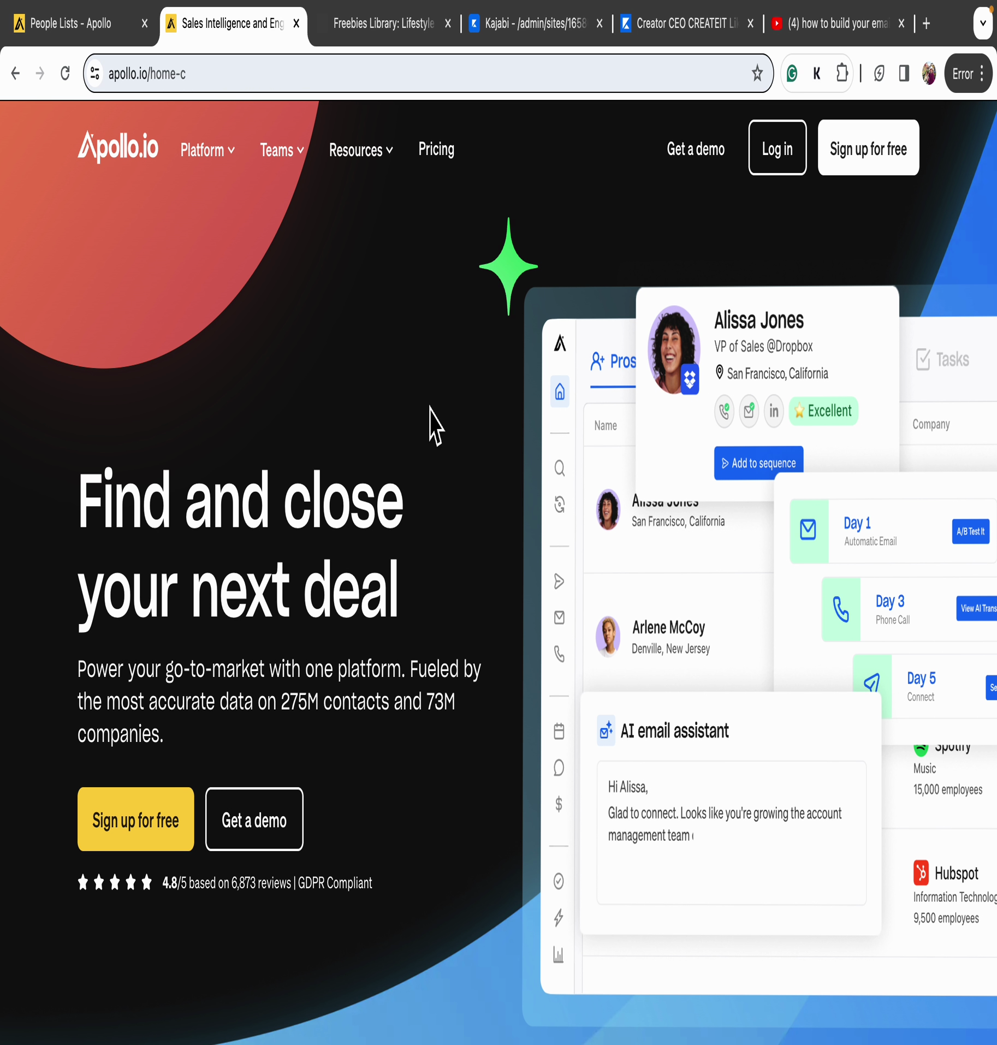
Examine the Apollo homepage's product features and Teams options, close that page and return to the saved people lists
scroll(434, 426, down, 4)
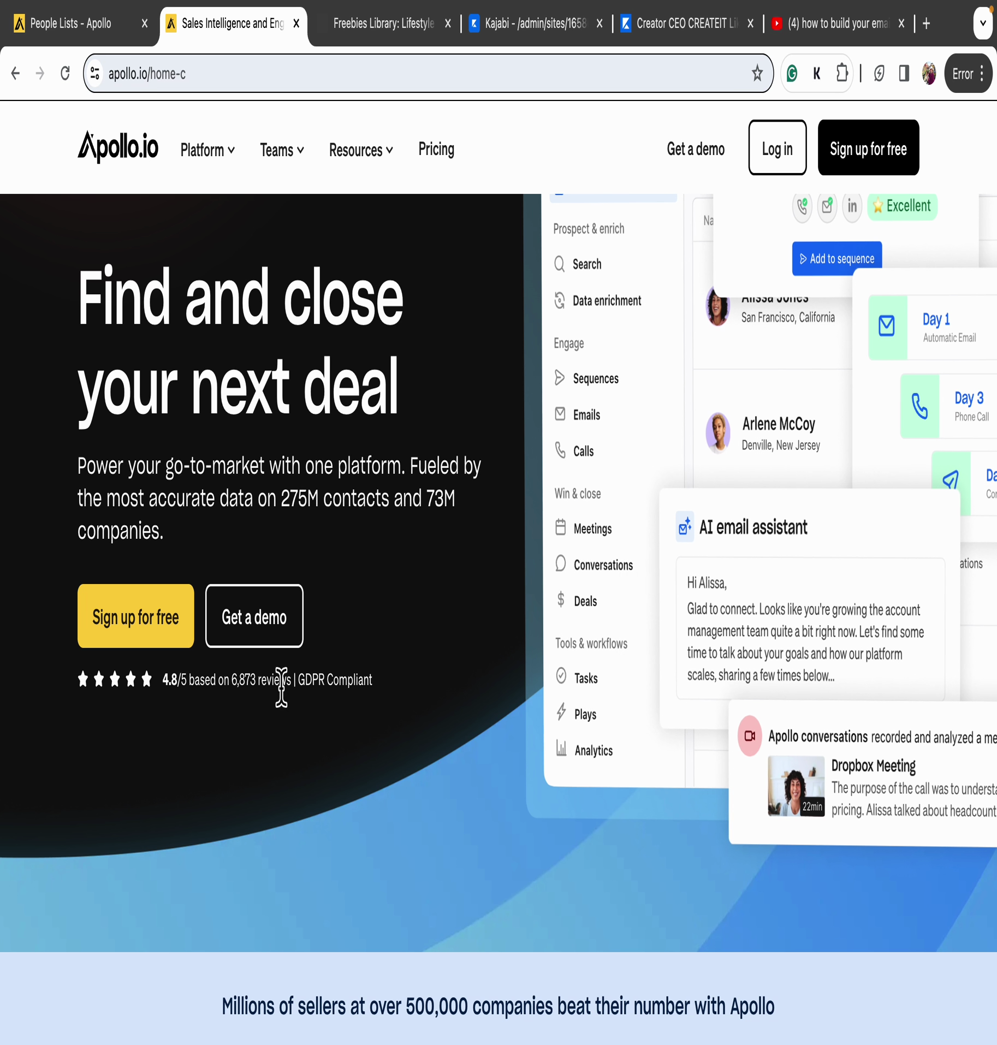
scroll(320, 677, down, 10)
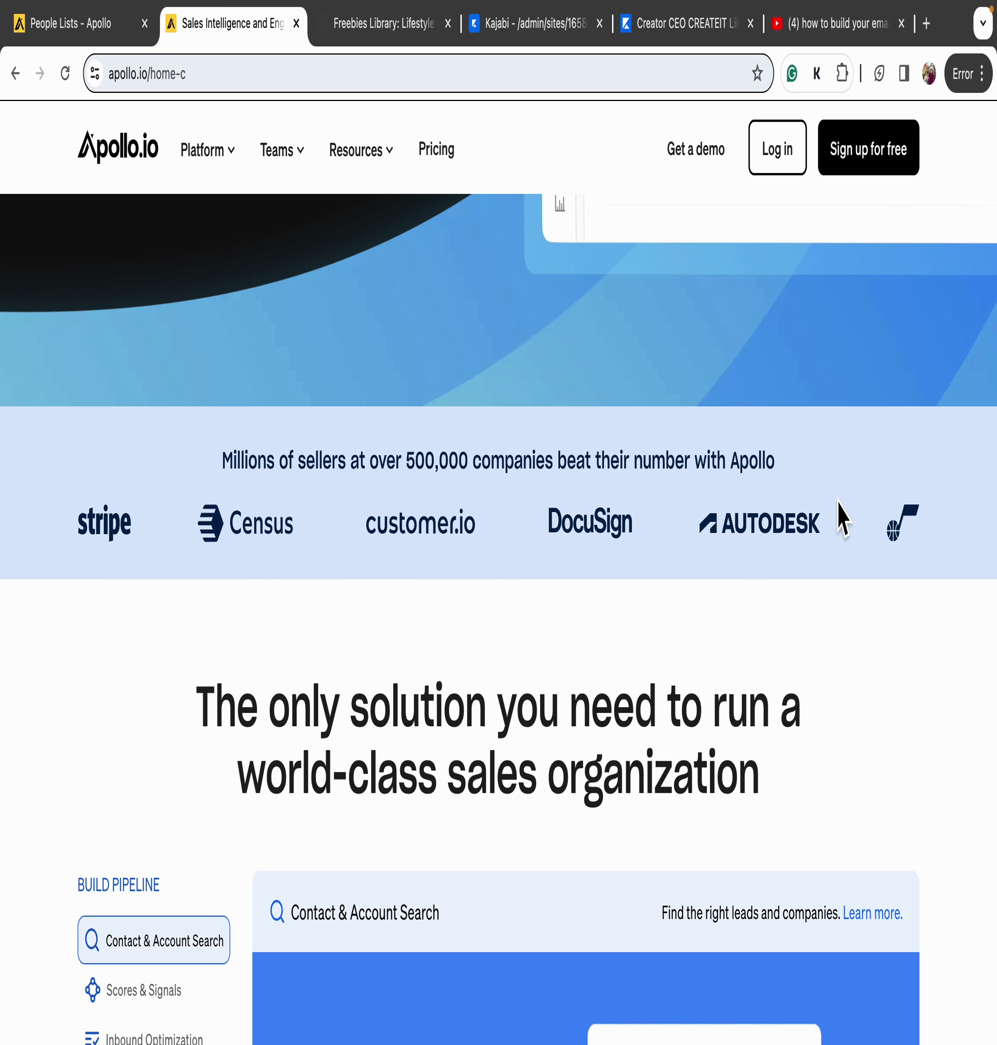
scroll(842, 518, down, 5)
scroll(595, 518, down, 5)
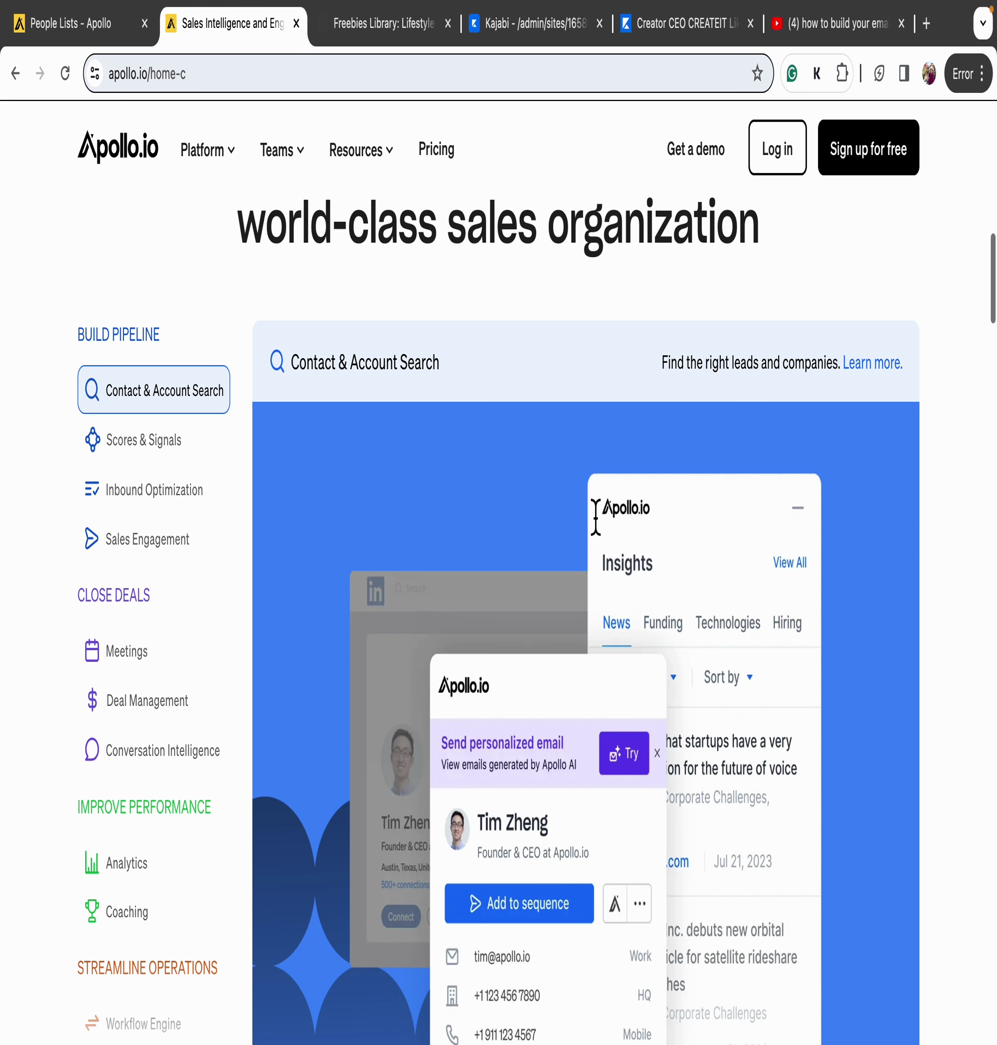
scroll(595, 520, down, 1)
scroll(596, 524, down, 1)
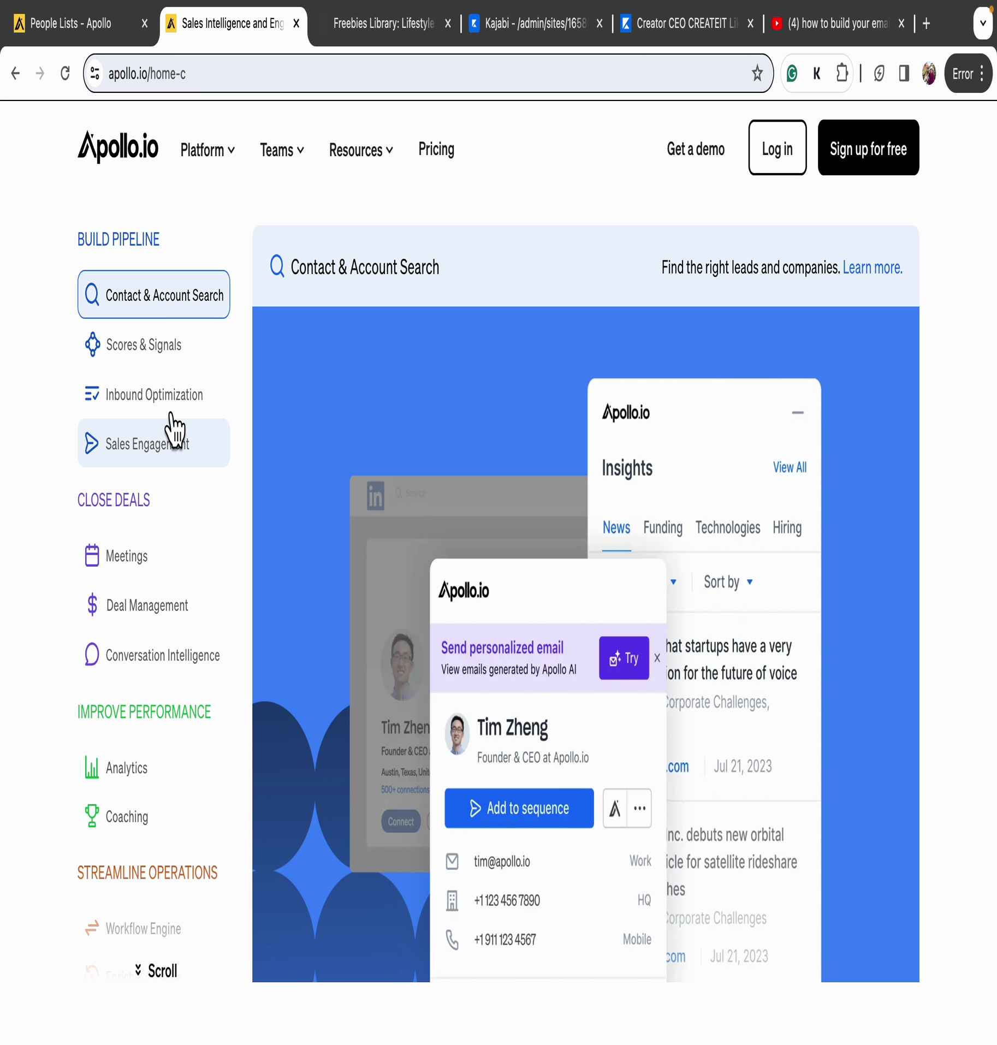
scroll(174, 371, up, 2)
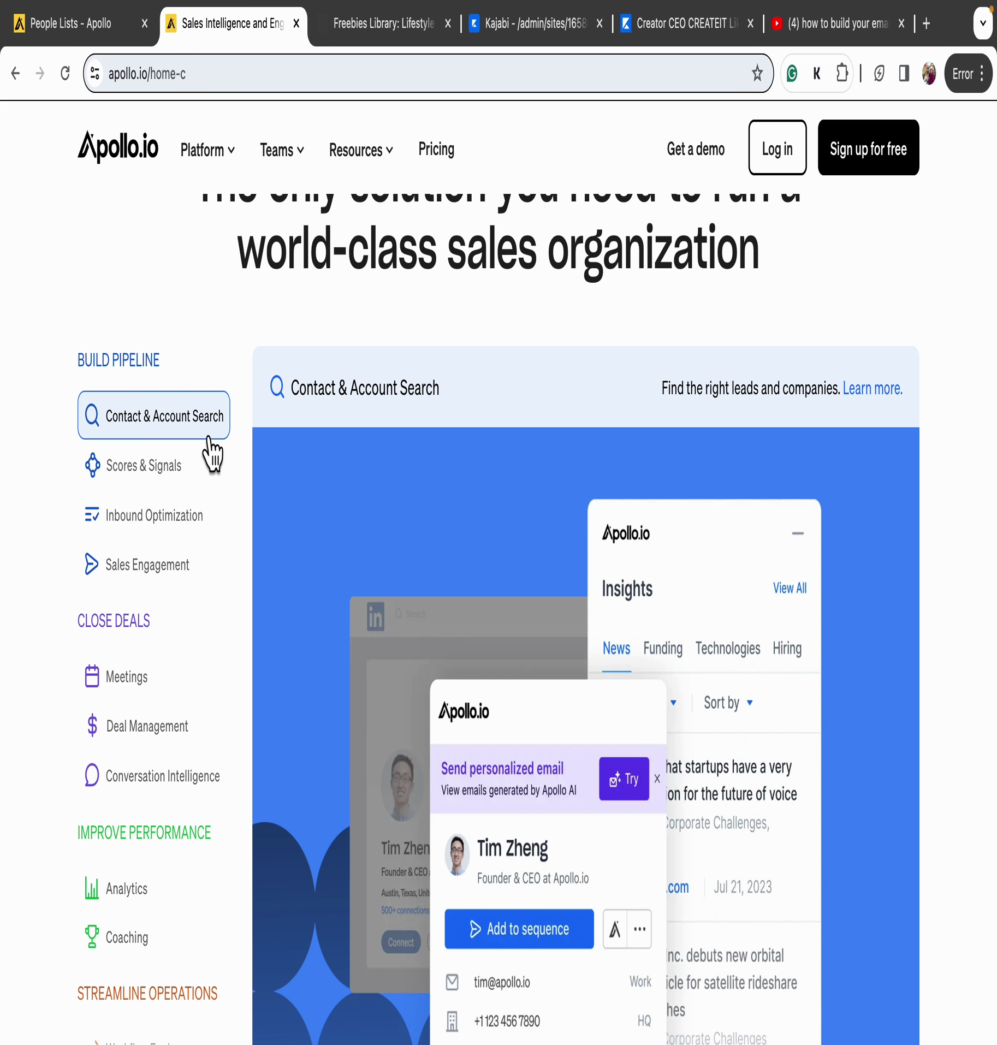
scroll(168, 615, down, 1)
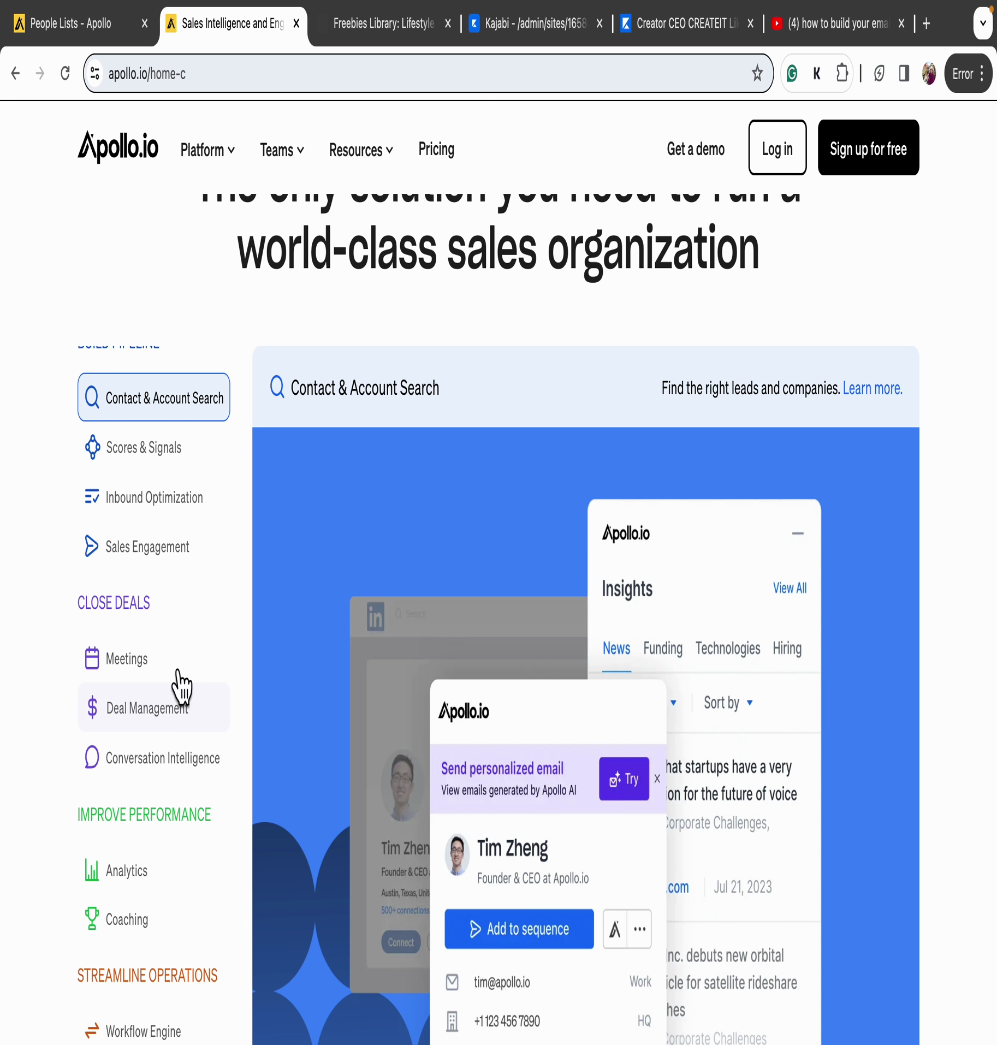
mouse_move(290, 140)
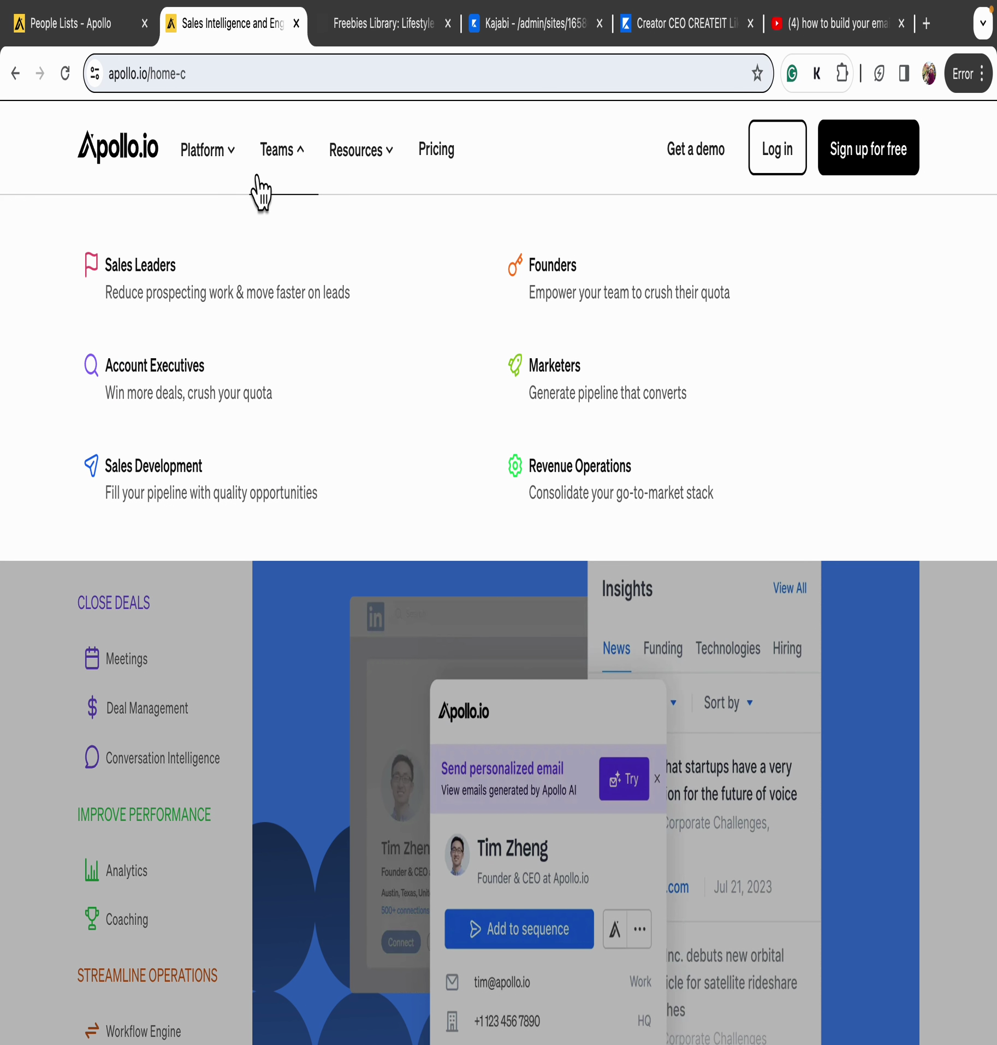
mouse_move(229, 191)
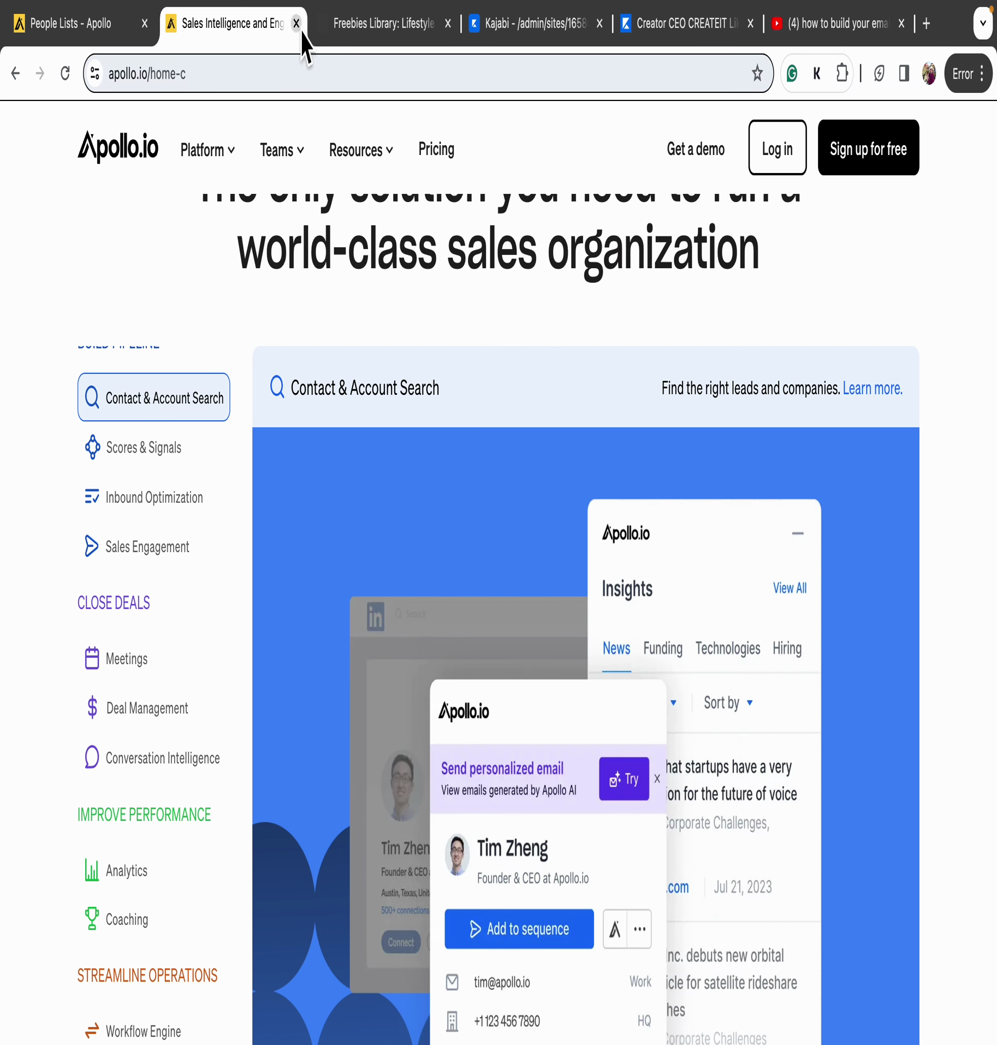
click(296, 23)
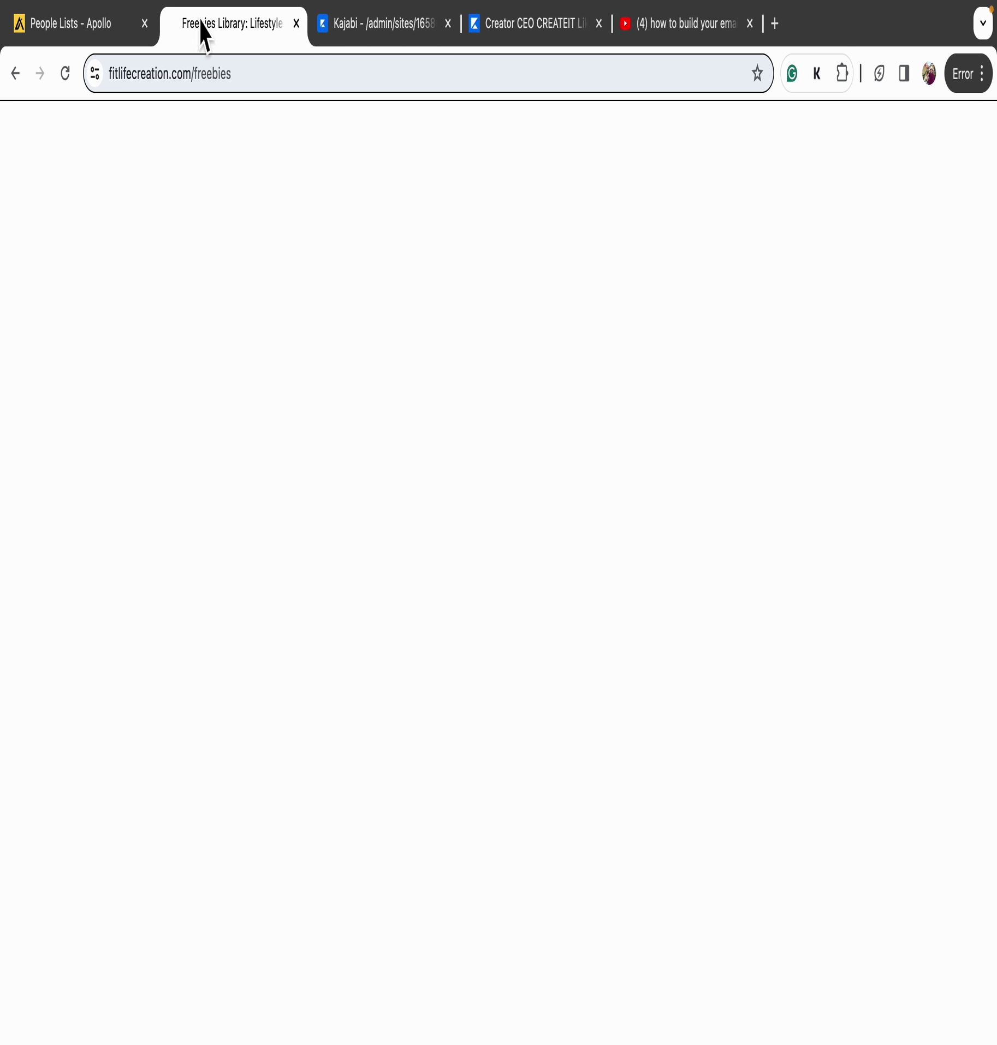
click(82, 38)
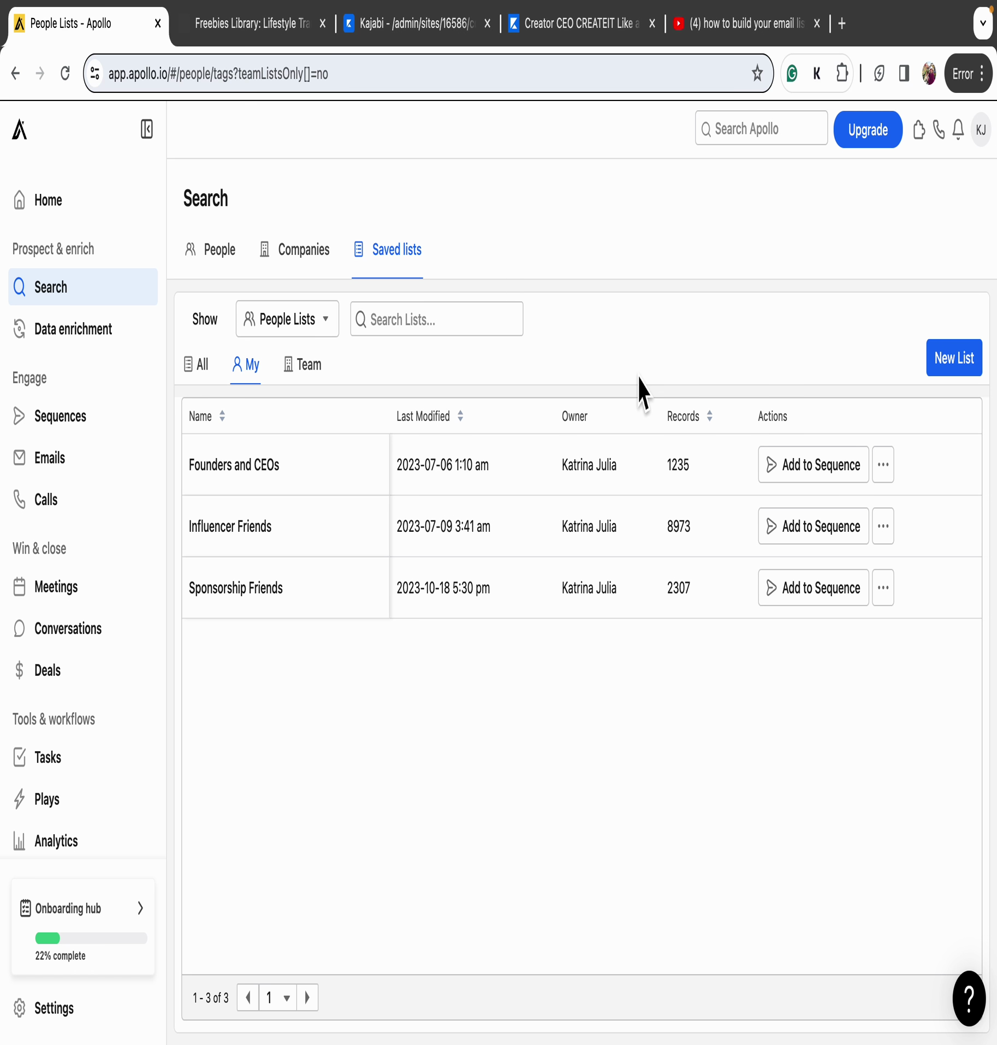
Switch to Kajabi, open its Email Campaigns page, and return to the Apollo people lists
click(410, 48)
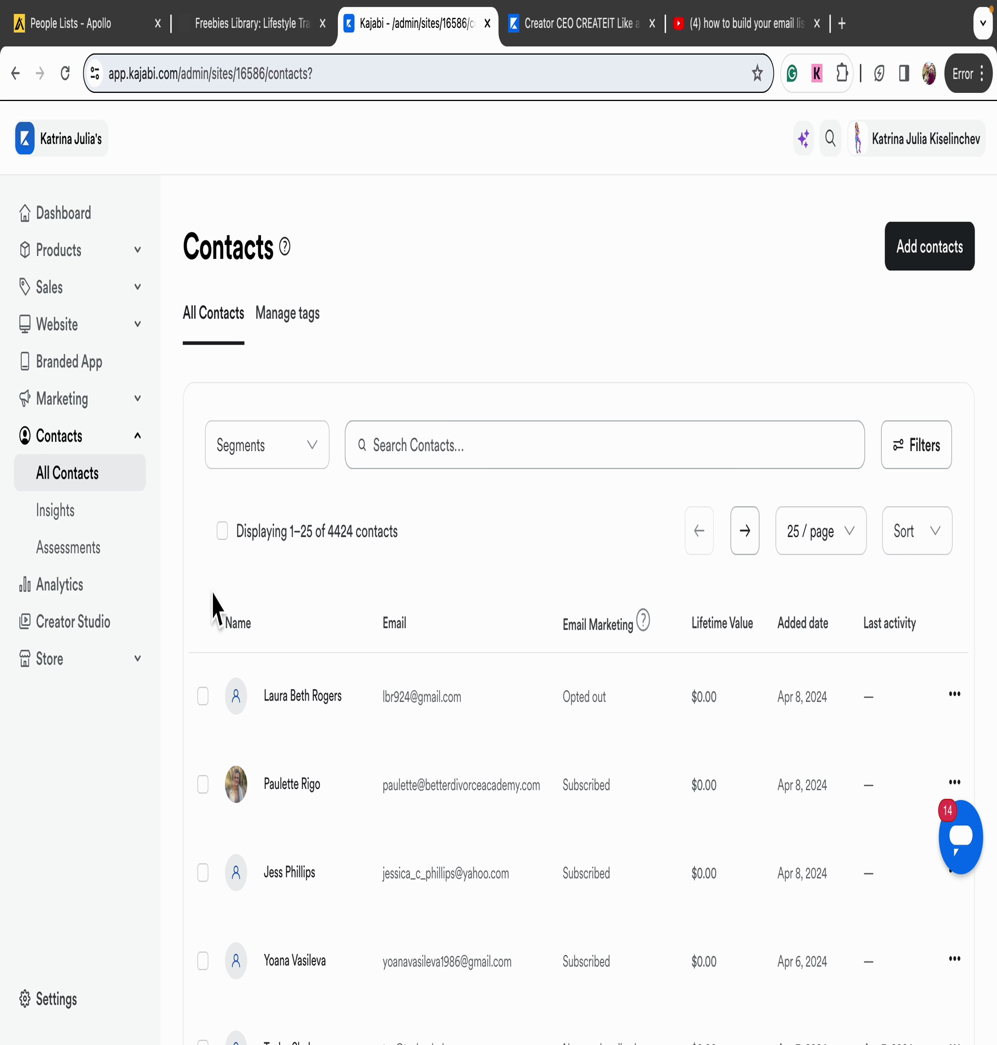
click(87, 398)
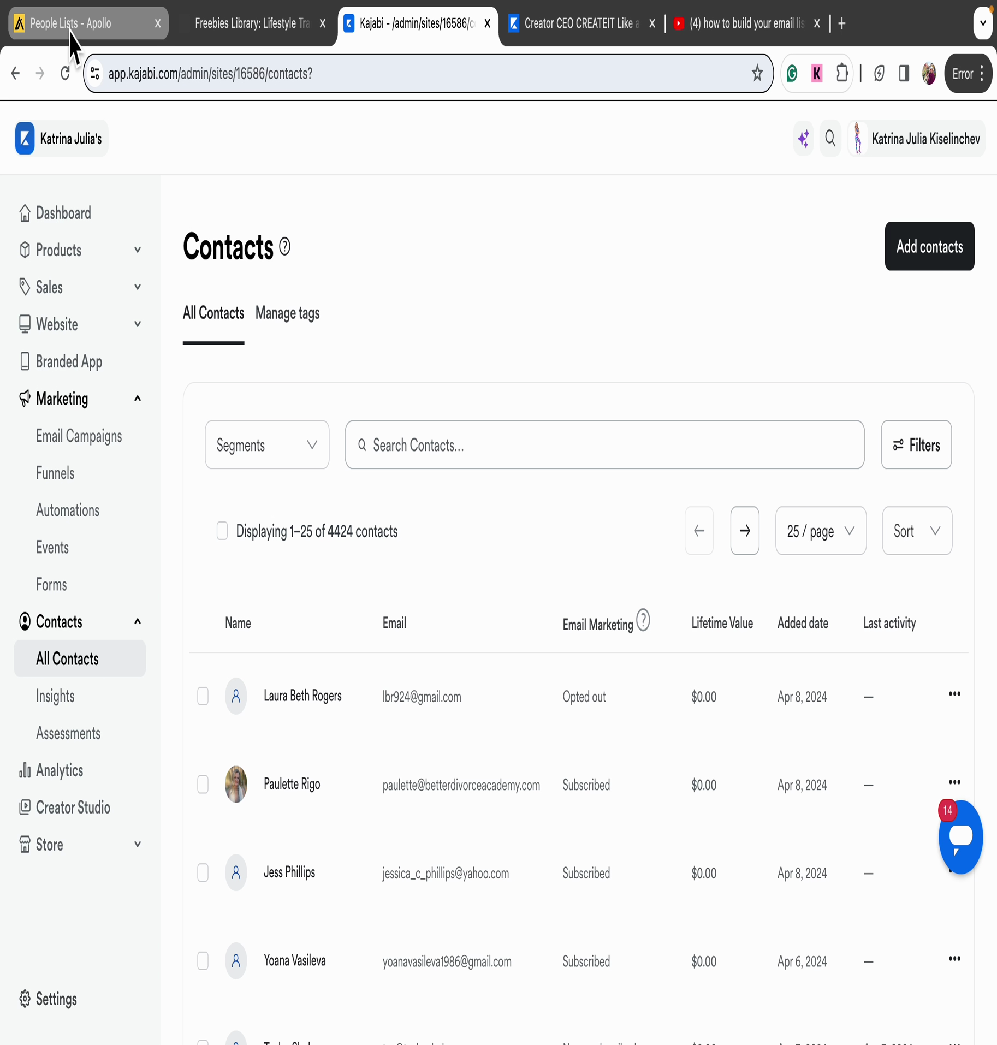
click(116, 436)
click(102, 37)
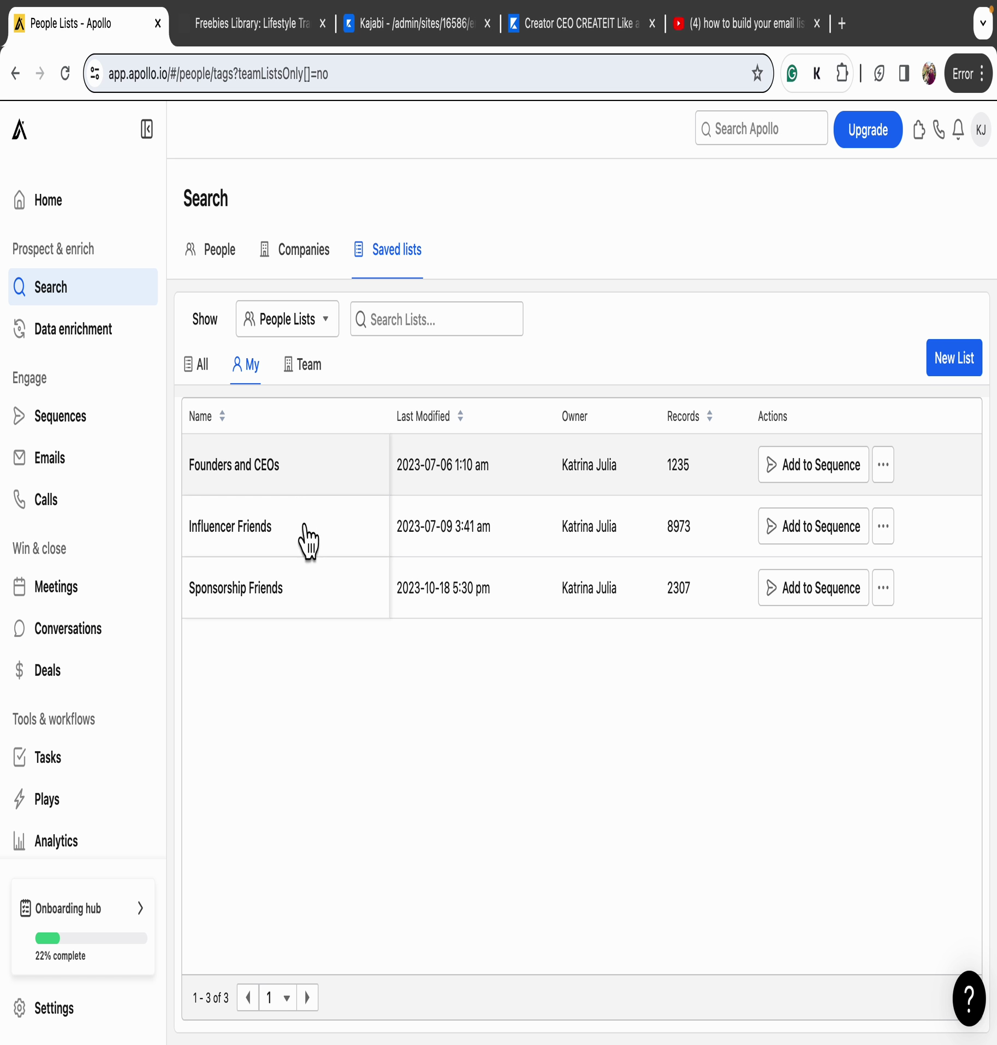
Open the people search and load the "Bali Retreats" saved search
click(58, 295)
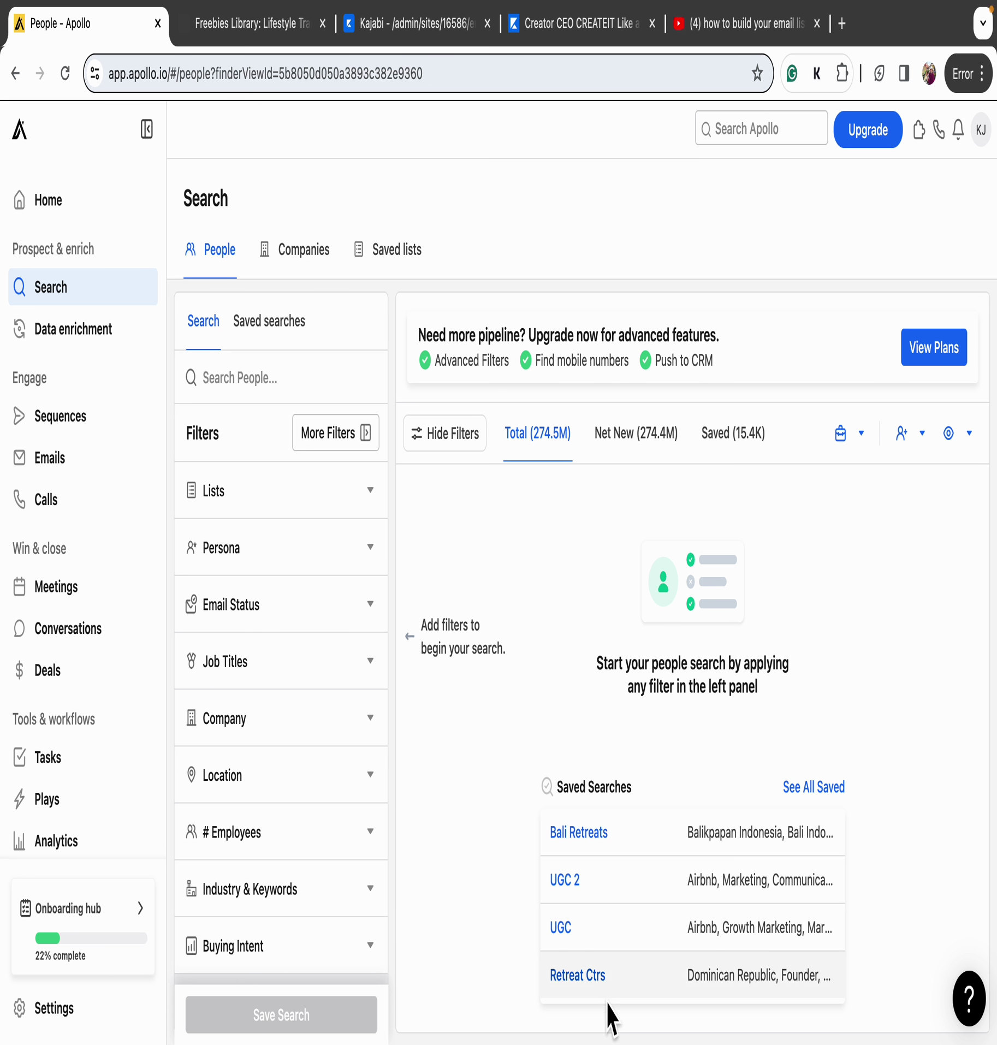
mouse_move(687, 850)
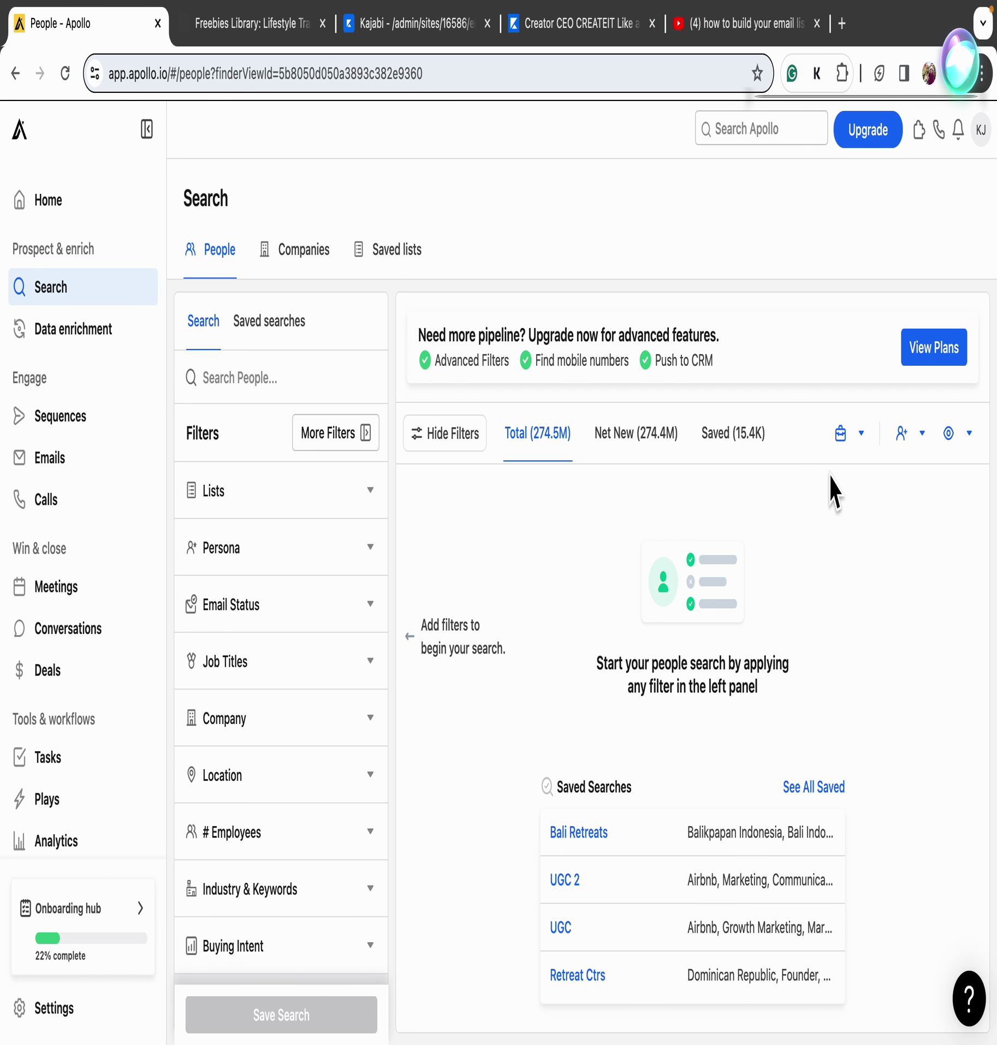
click(651, 846)
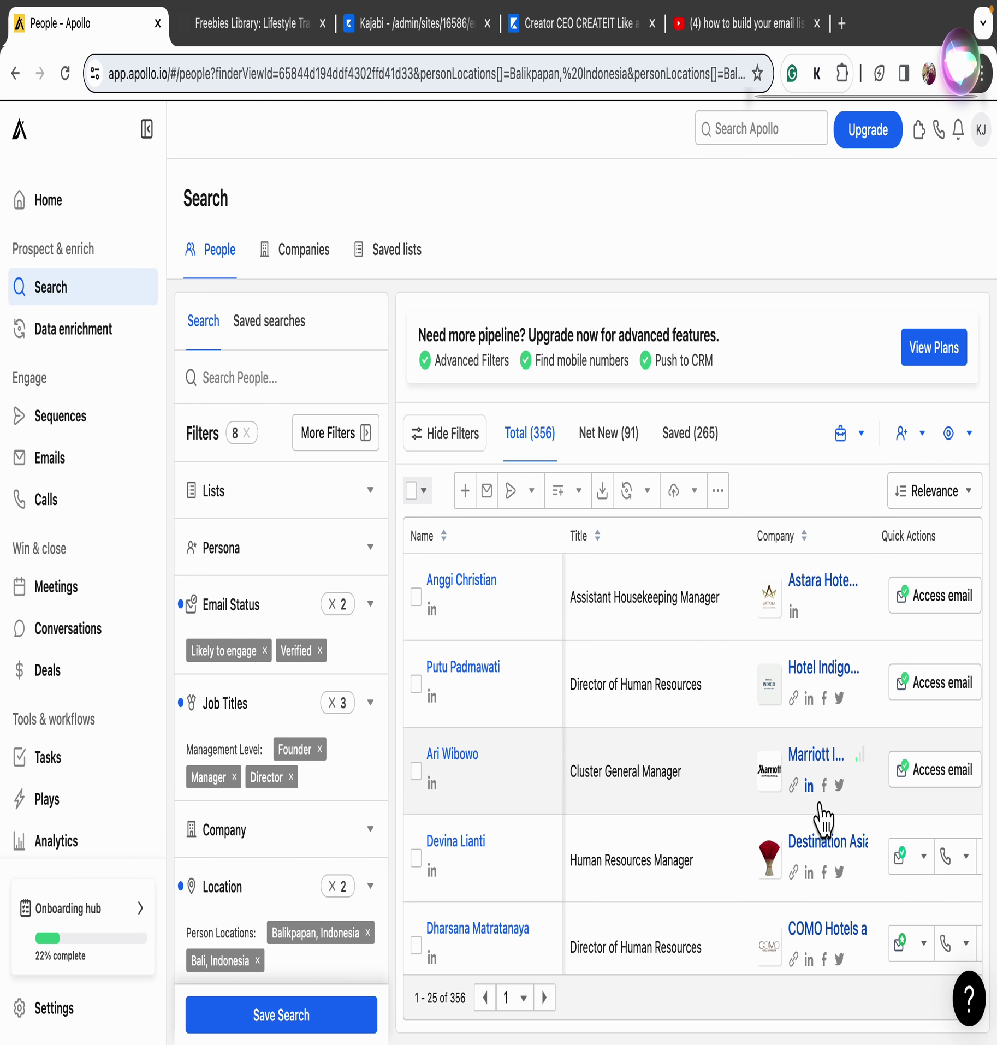
Examine the filters applied in the Bali Retreats search, including email status, job titles, location and industry, plus the Email Opened options
scroll(217, 819, down, 5)
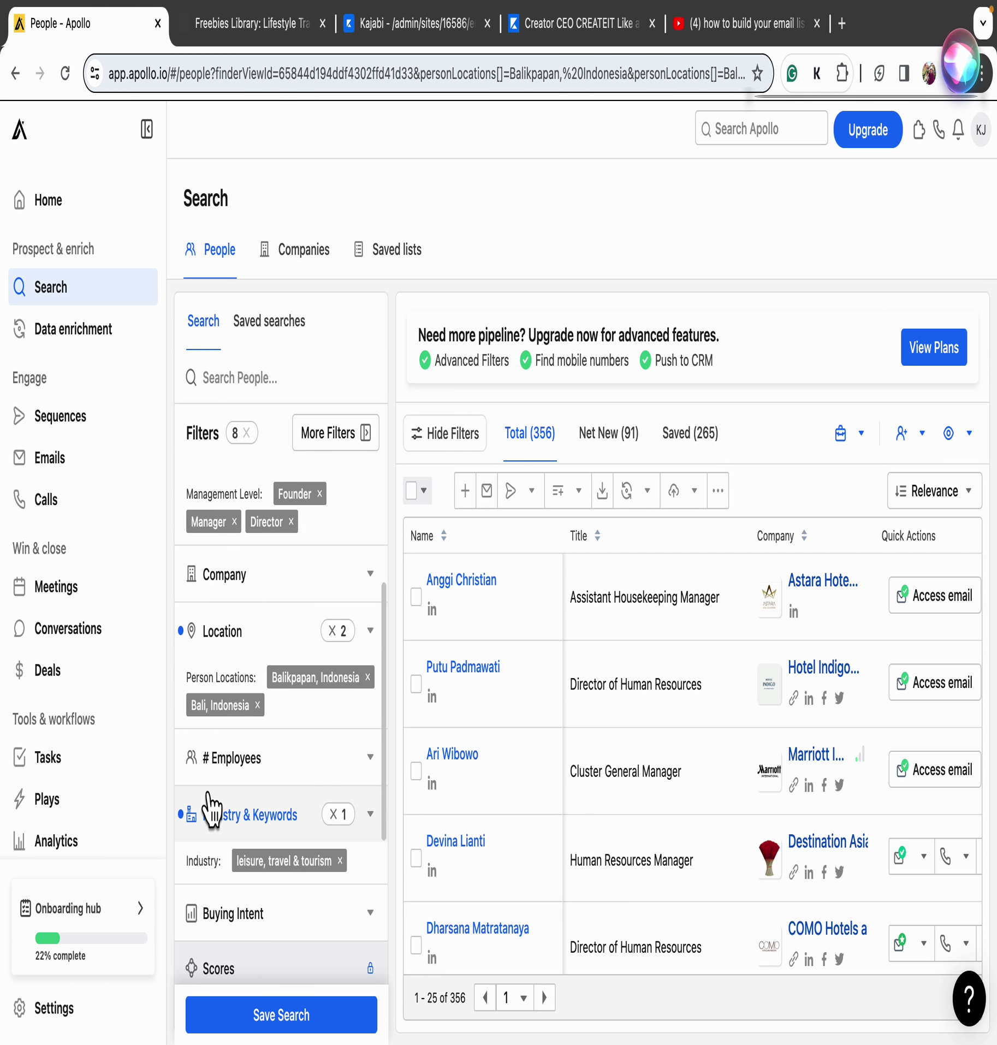
scroll(260, 824, down, 6)
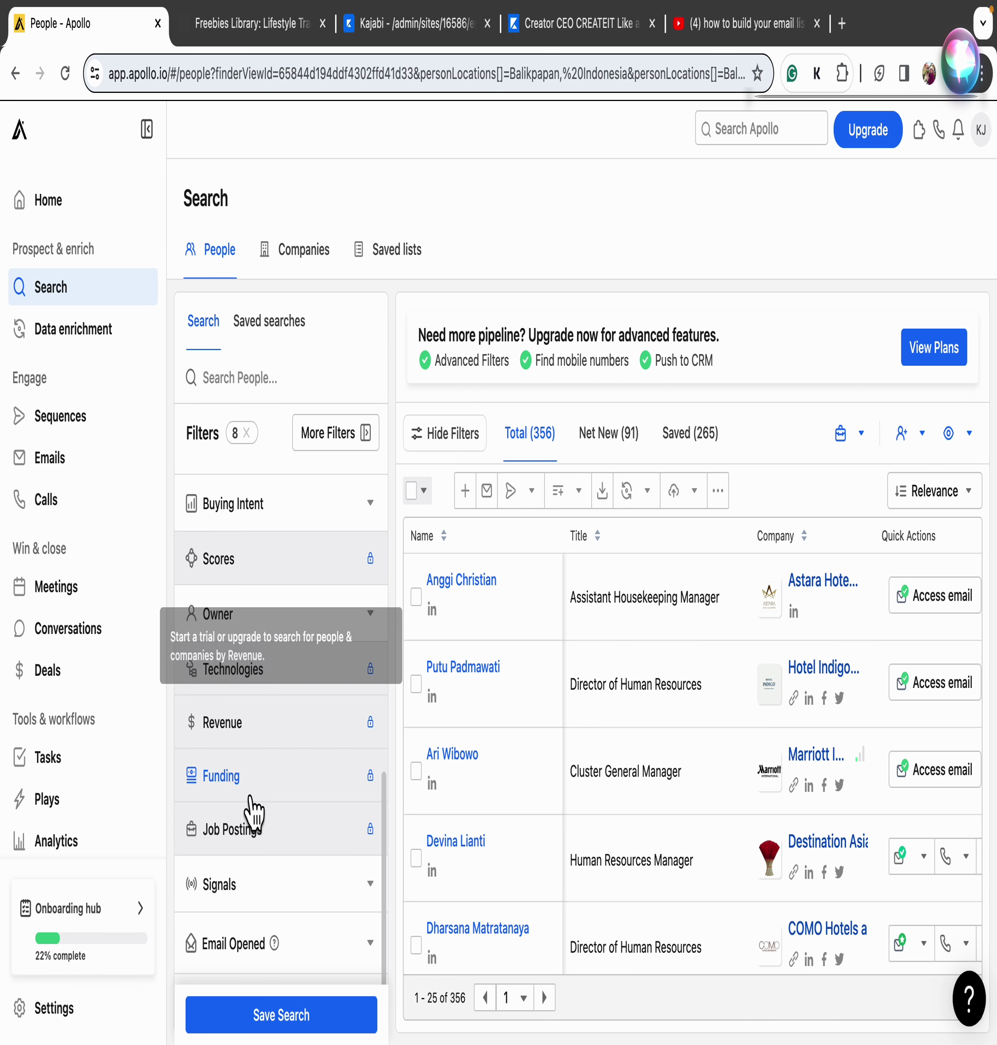
scroll(327, 606, up, 7)
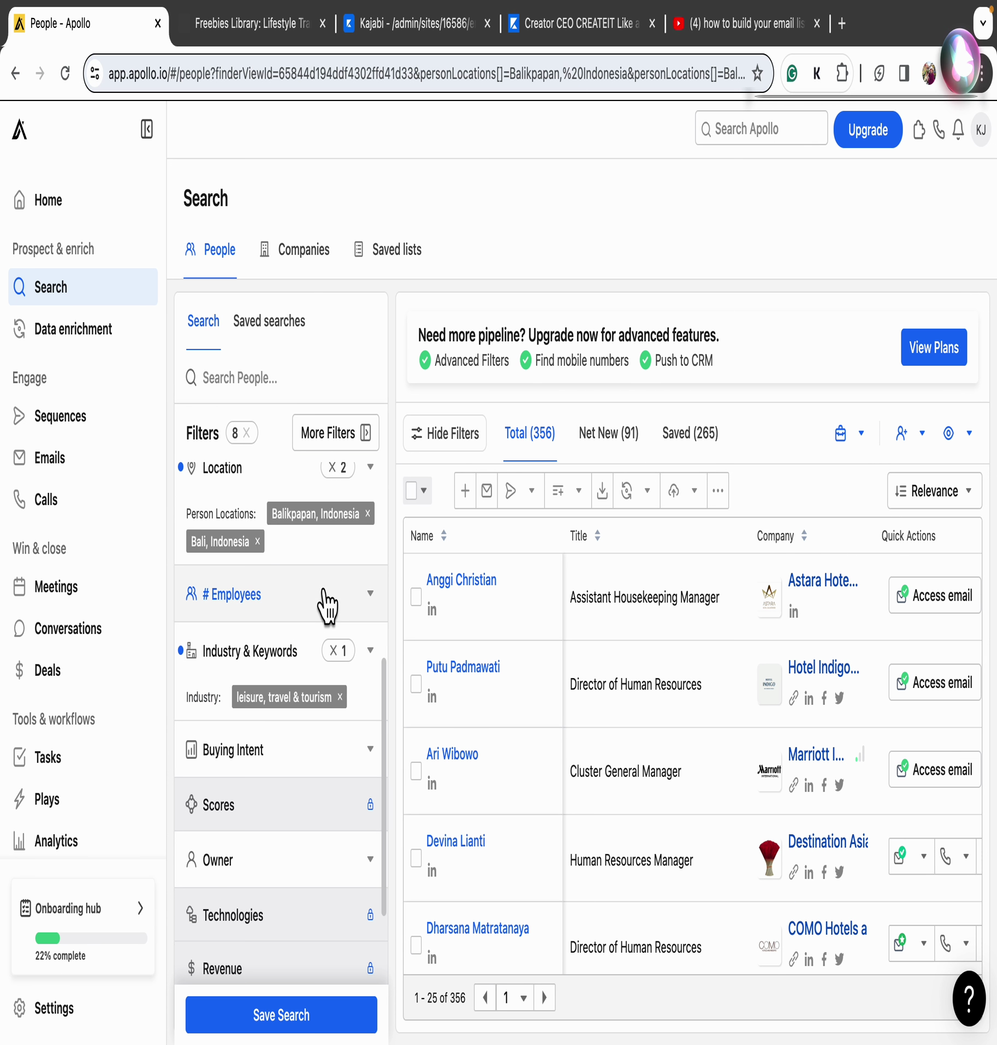
scroll(327, 606, down, 5)
scroll(316, 594, down, 2)
click(365, 948)
scroll(352, 781, up, 8)
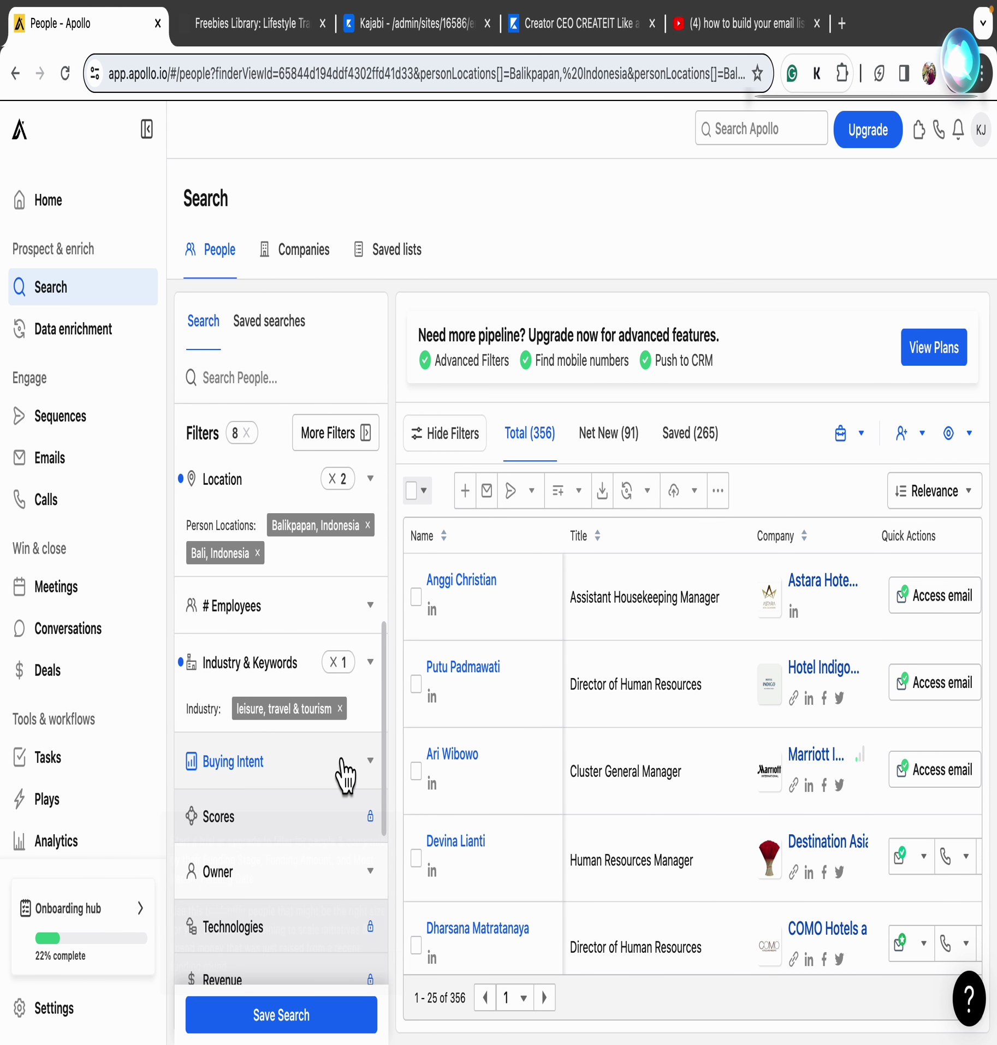
scroll(346, 775, up, 3)
scroll(346, 775, up, 4)
scroll(346, 775, up, 2)
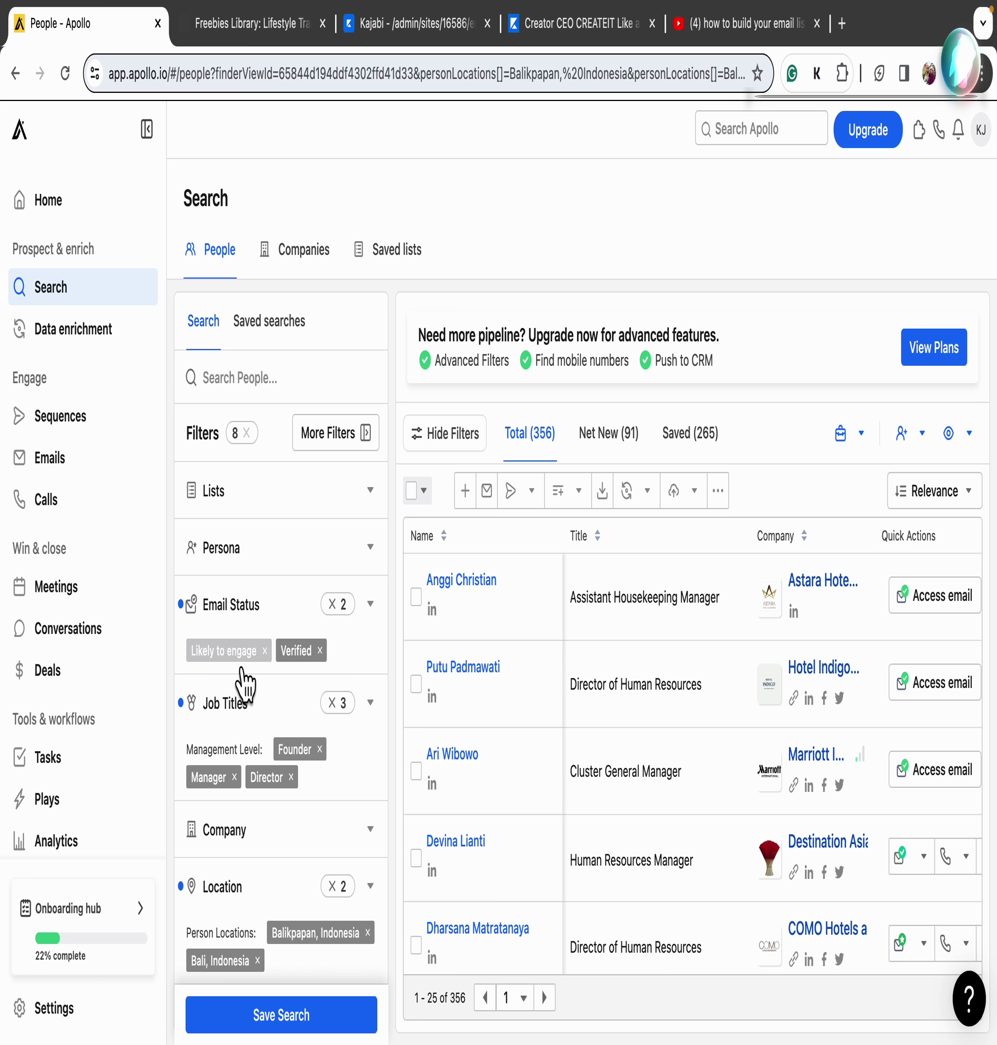
mouse_move(956, 11)
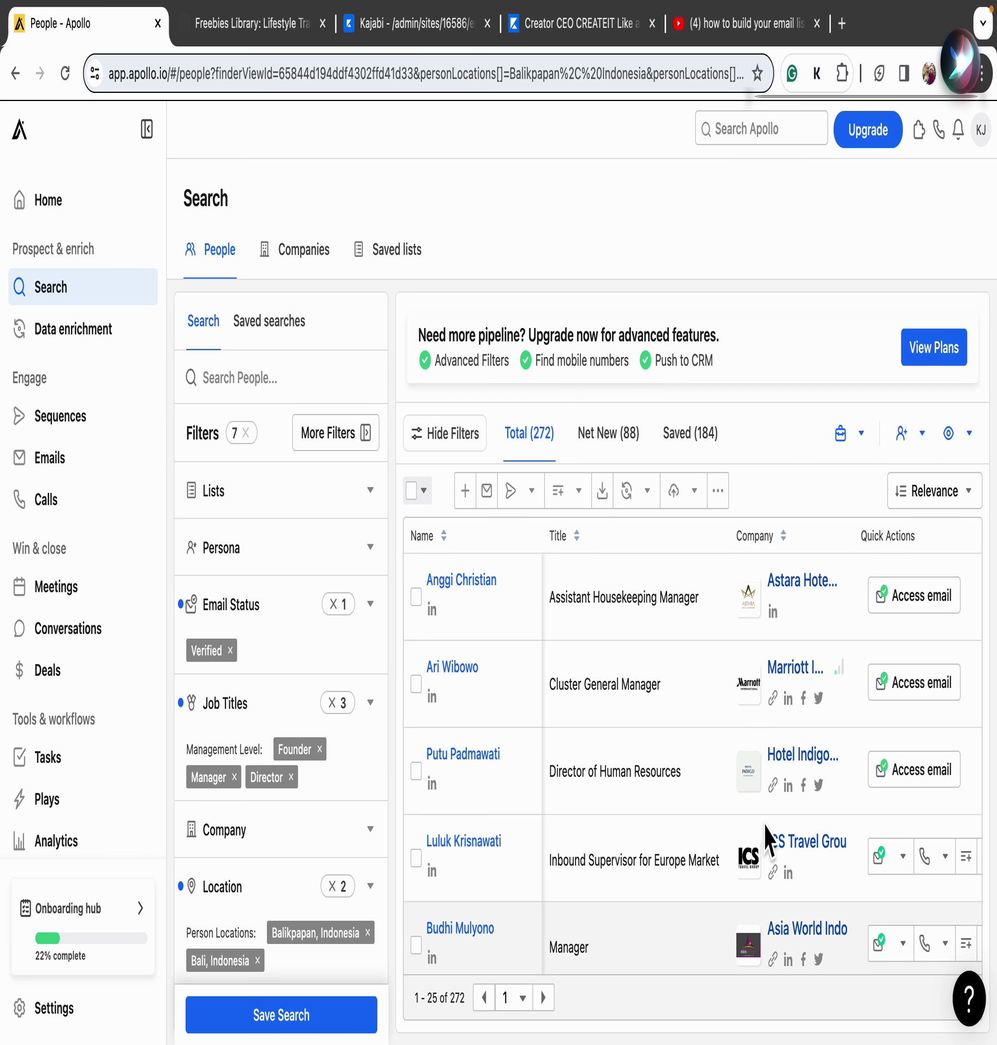
Start a fresh people search, dismiss the voice assistant pop-up, and search people for "Bali Villas"
click(65, 290)
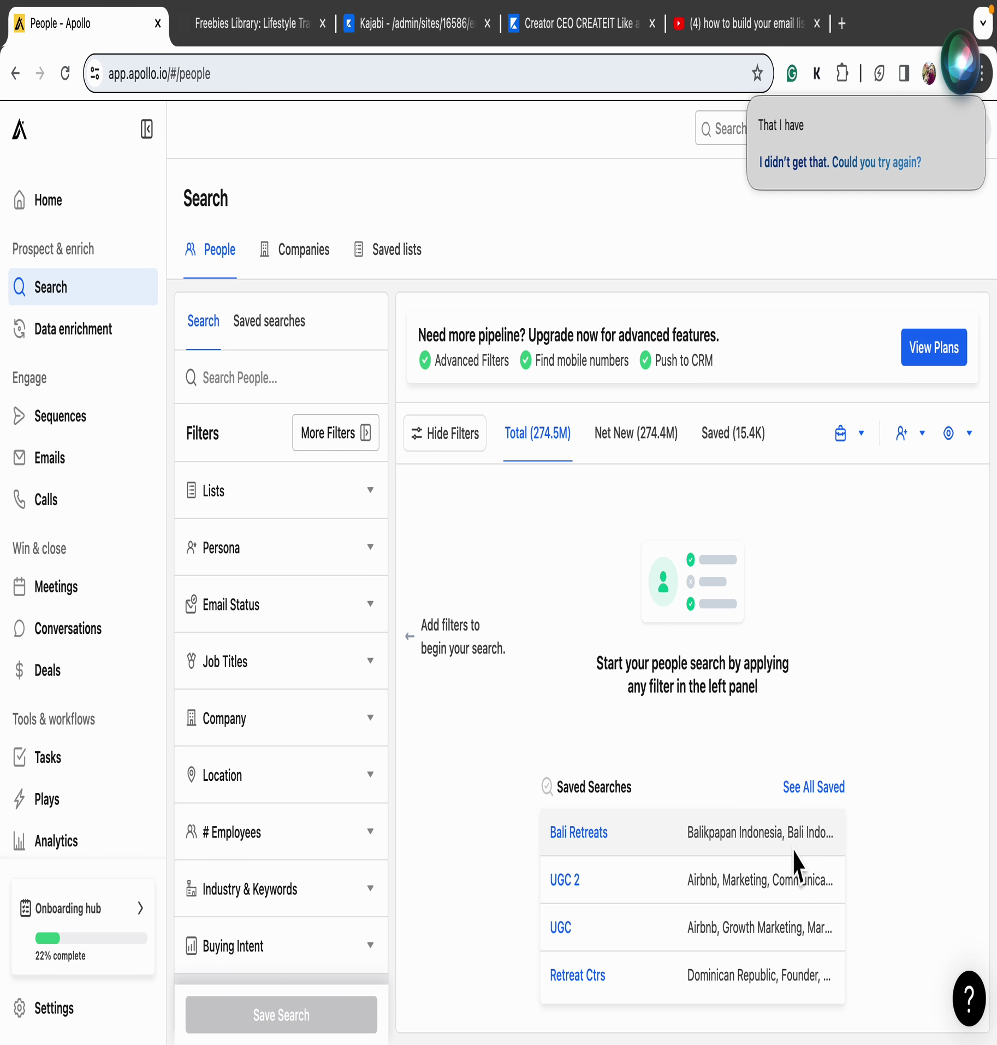
click(750, 103)
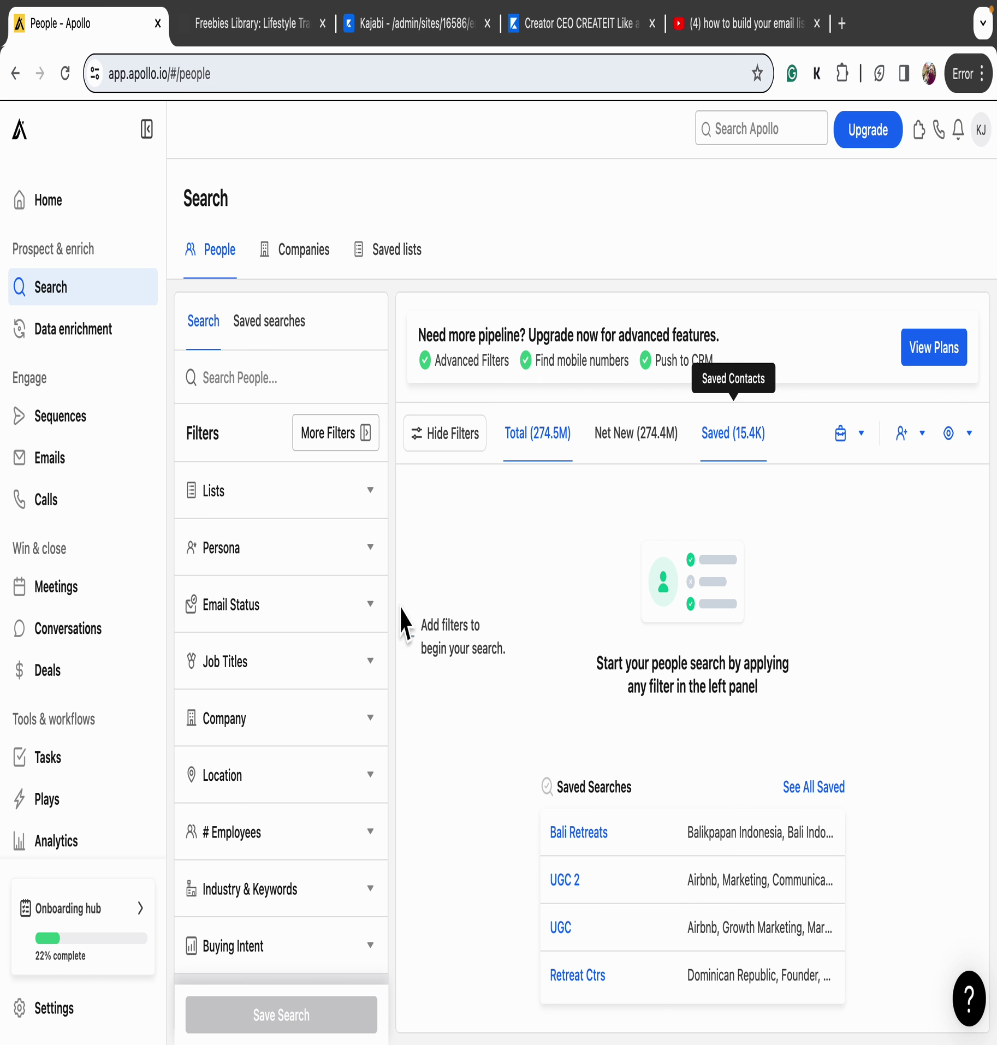
click(280, 379)
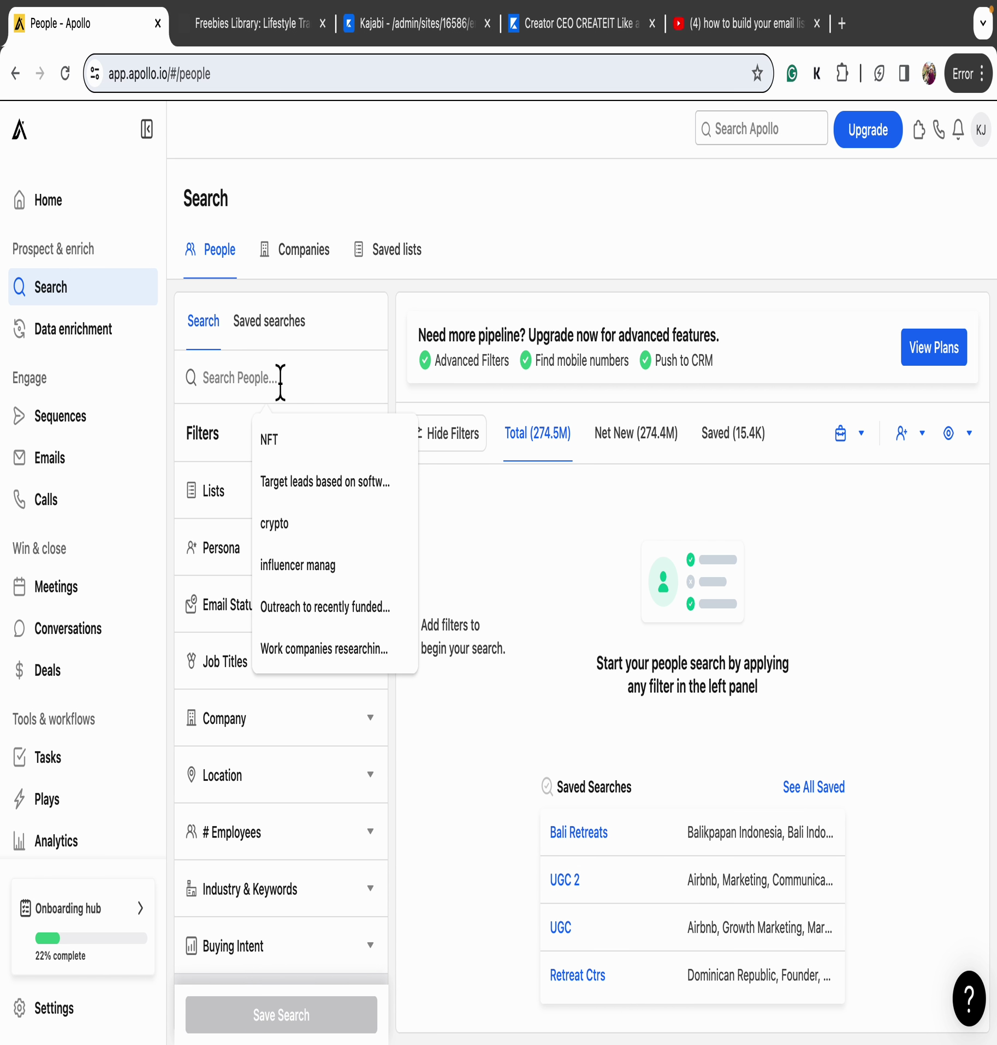
text(Bali Villas)
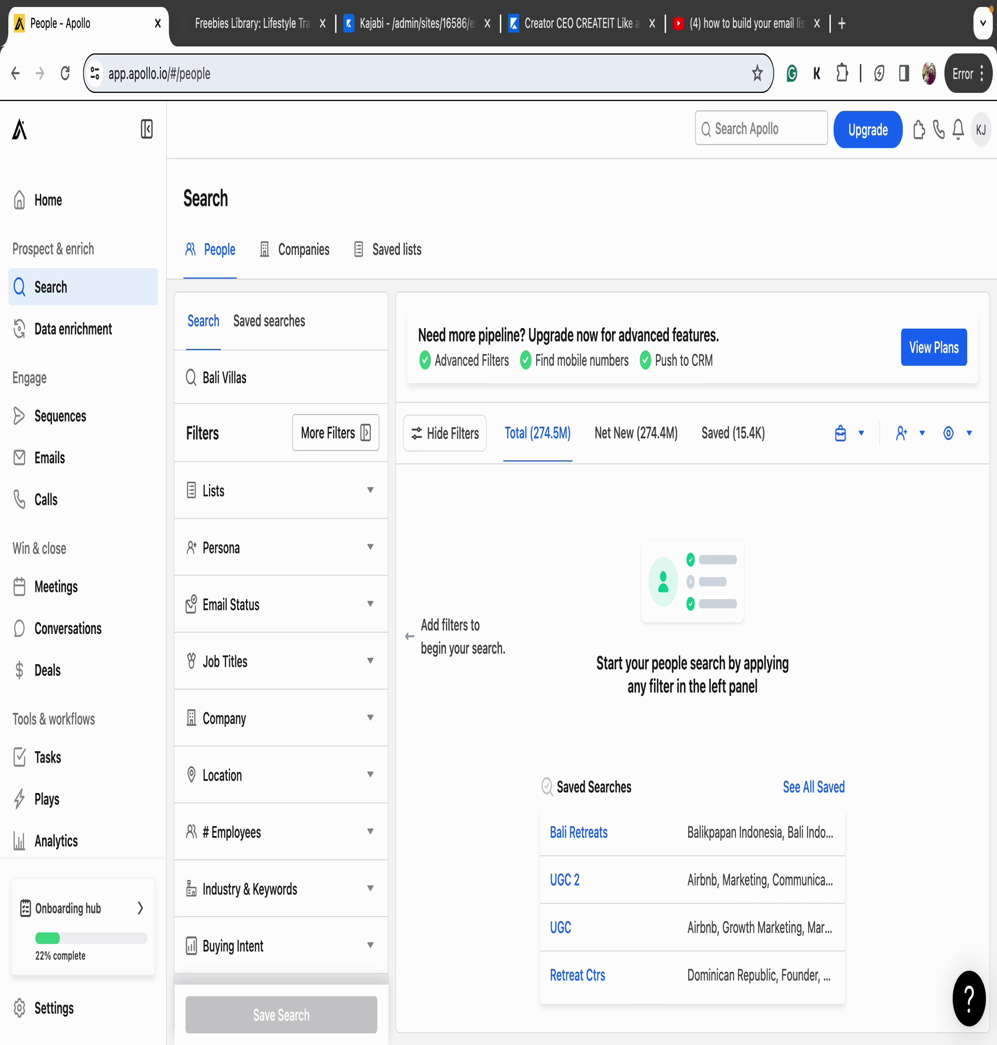
key(Return)
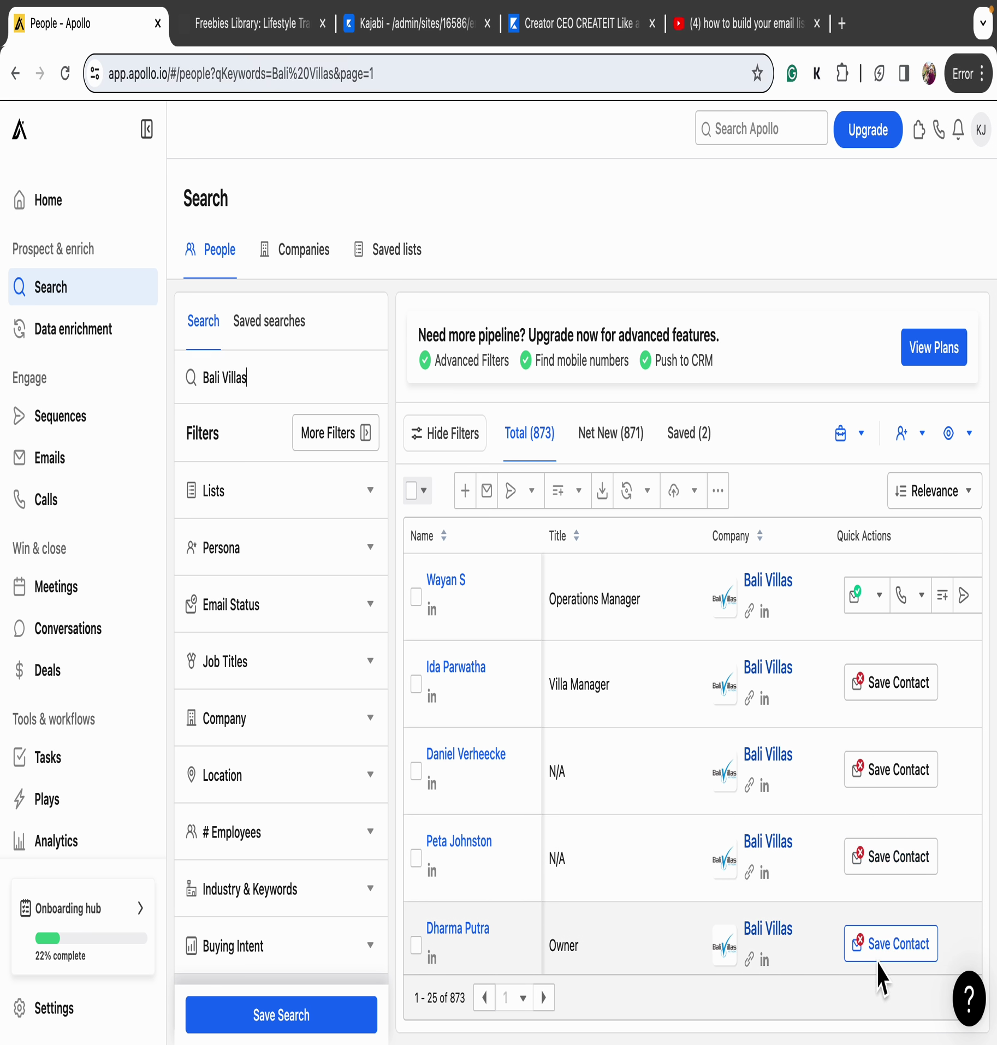
Filter the Bali Villas people results to the Verified email status
scroll(338, 720, down, 6)
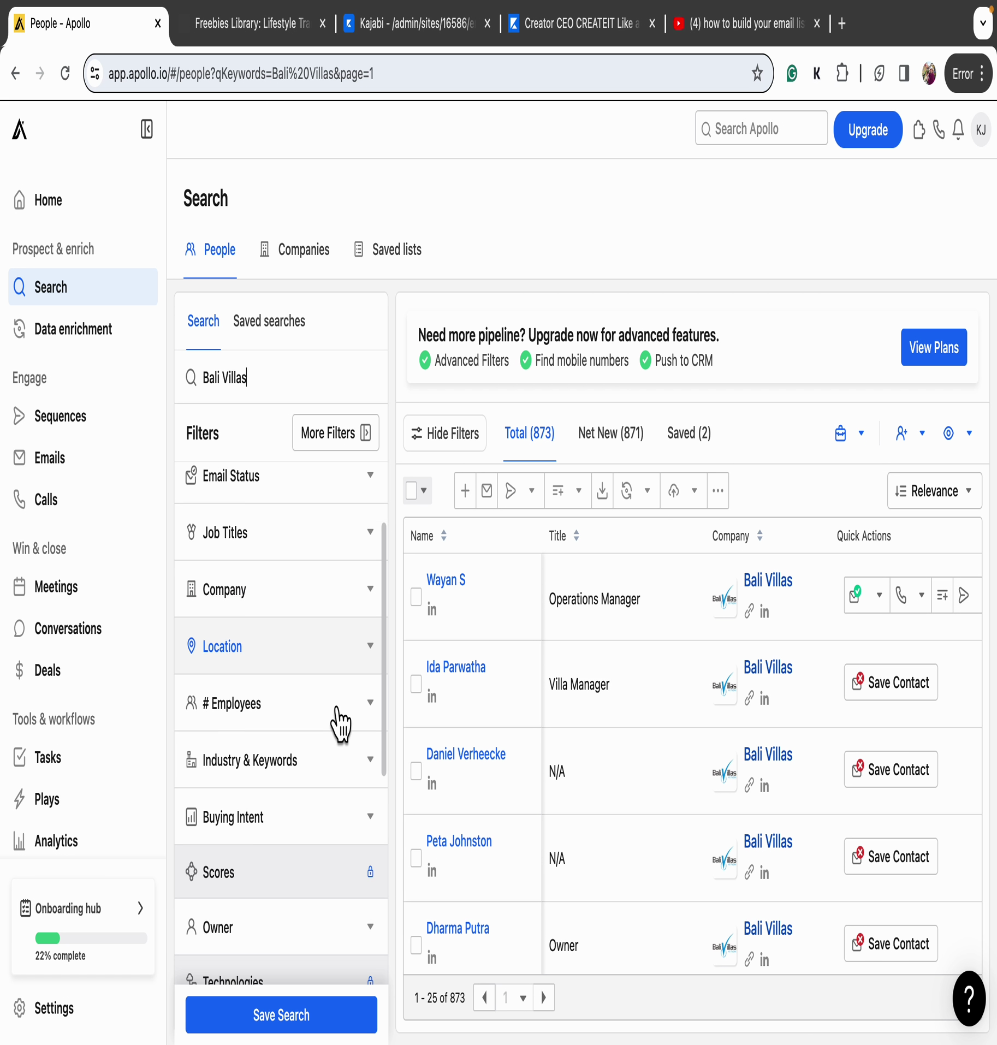
scroll(339, 723, down, 6)
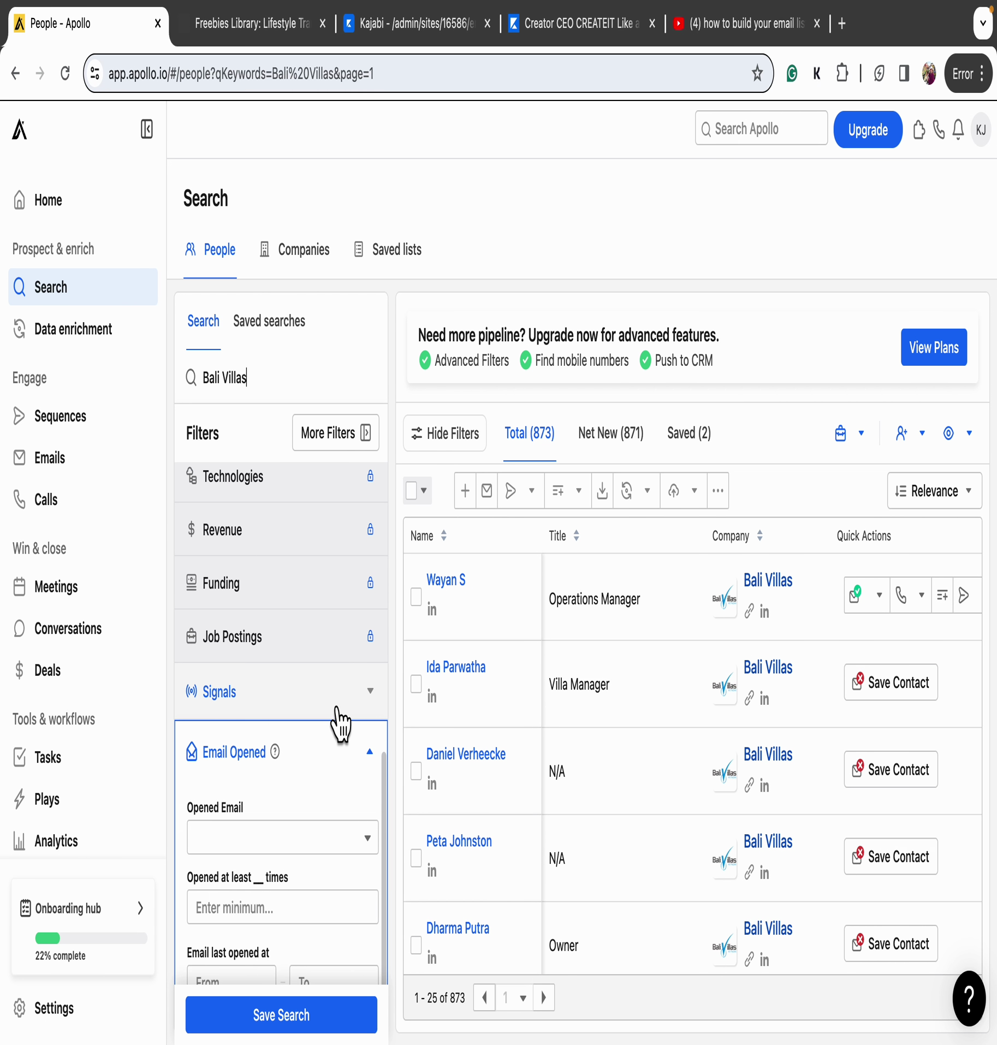
scroll(338, 723, up, 7)
scroll(339, 725, up, 1)
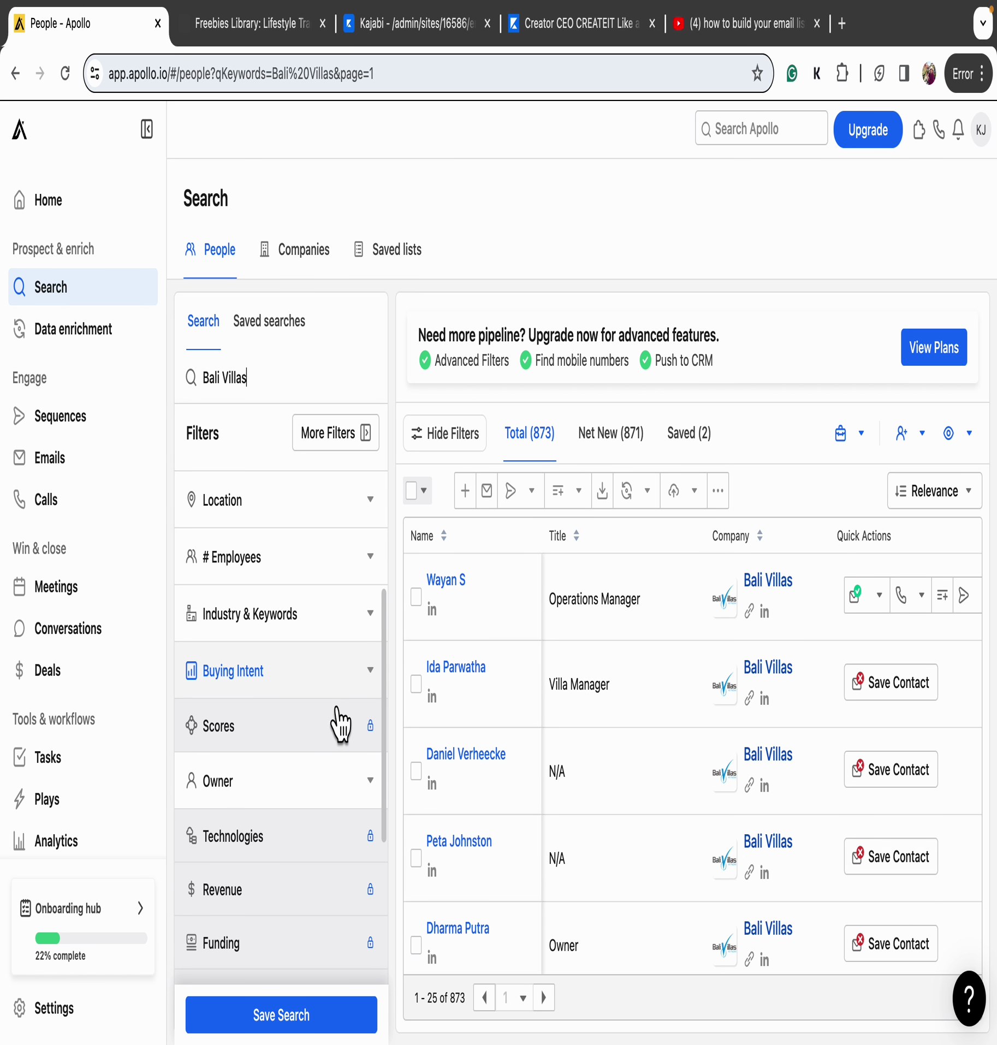
scroll(341, 715, up, 3)
scroll(343, 710, up, 2)
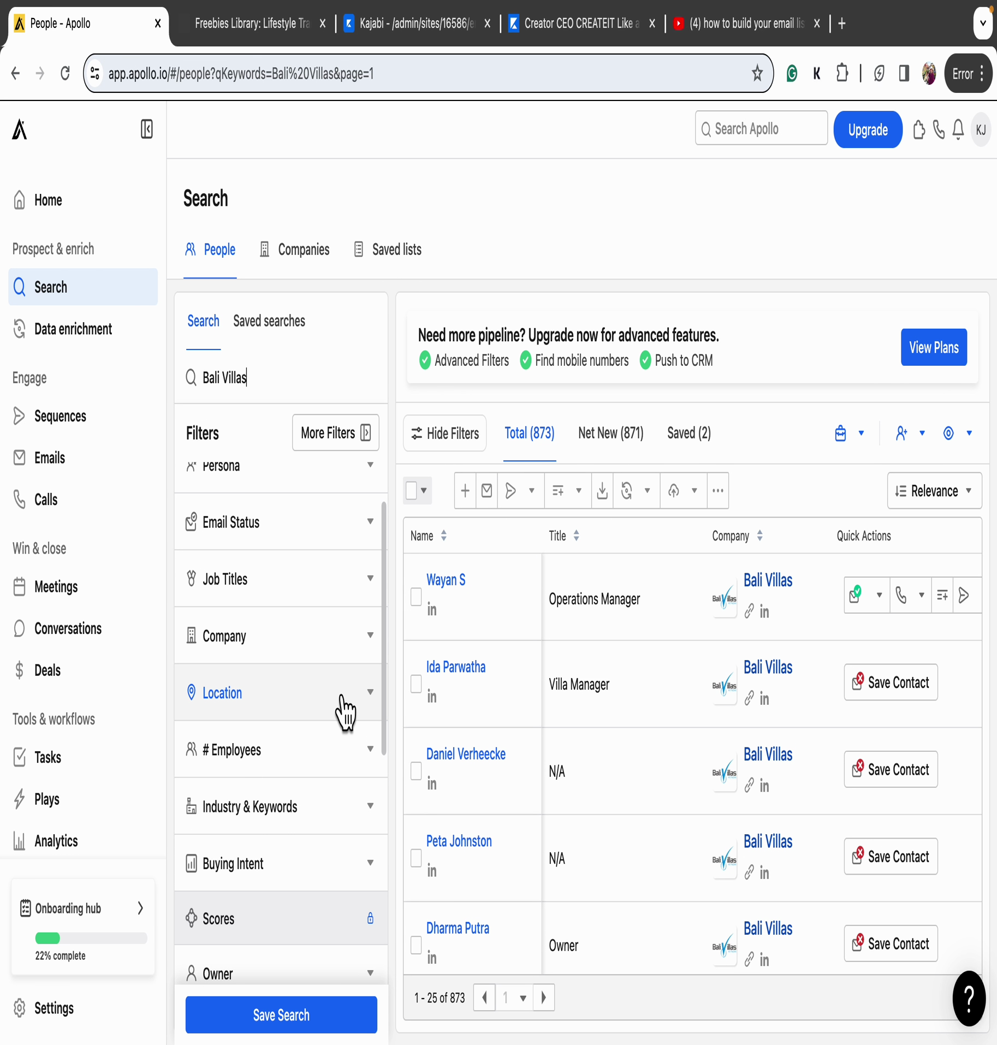
click(353, 592)
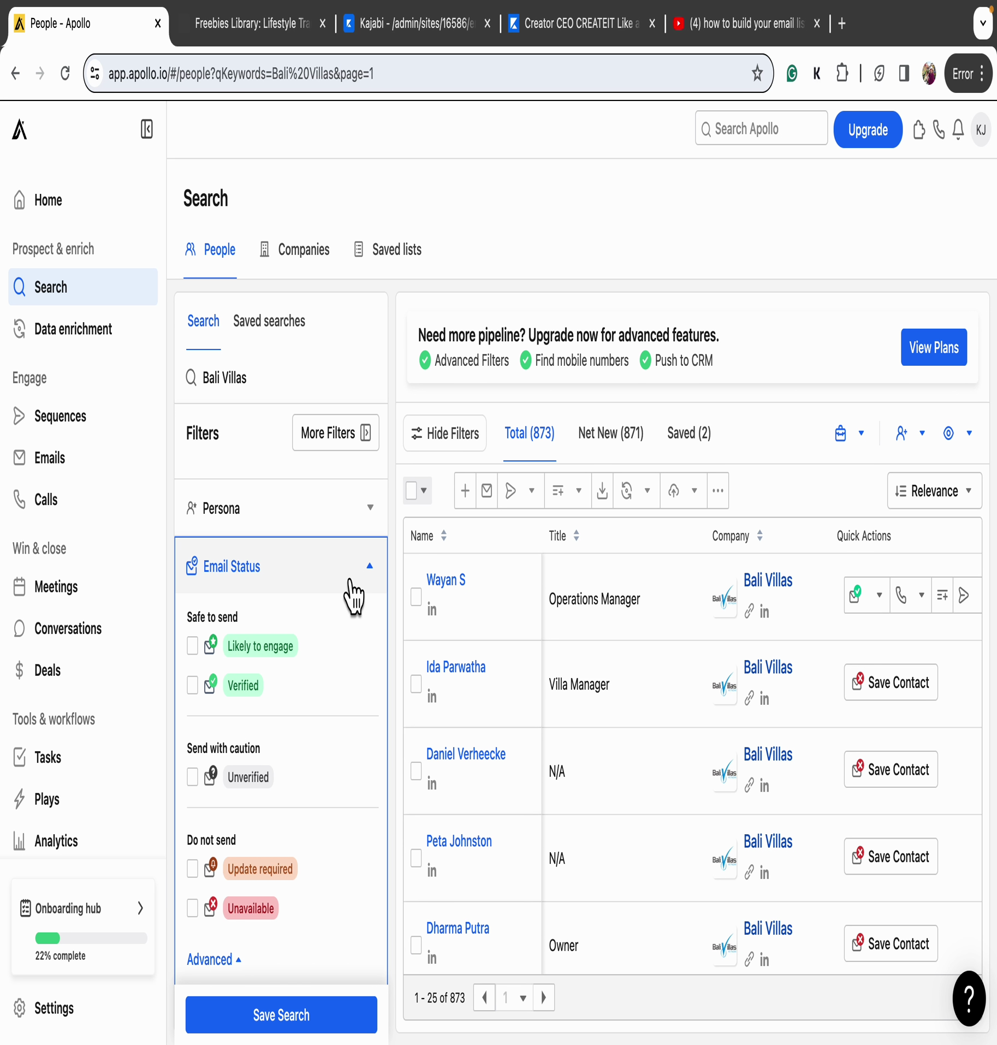
click(195, 690)
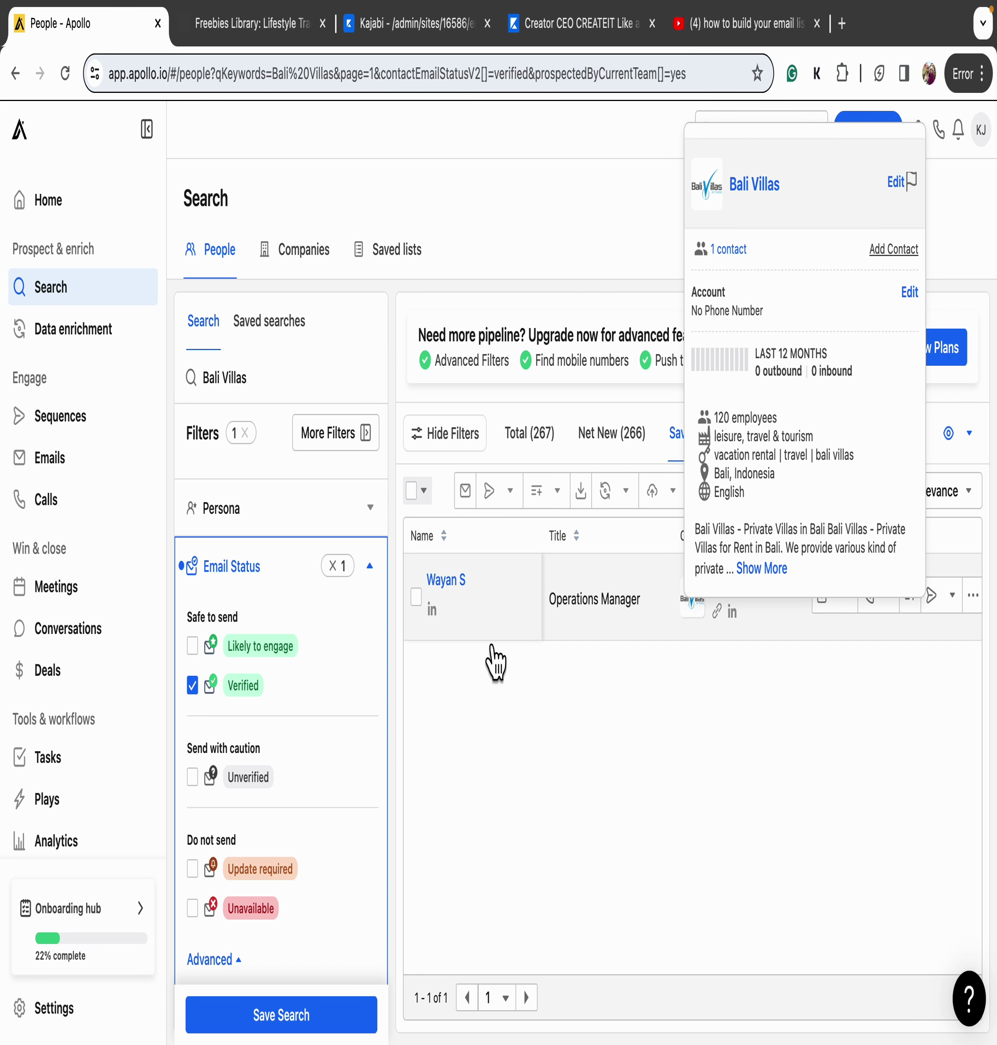
Replace the people search keywords with "Bali adventure", keeping the Verified email status filter
click(283, 382)
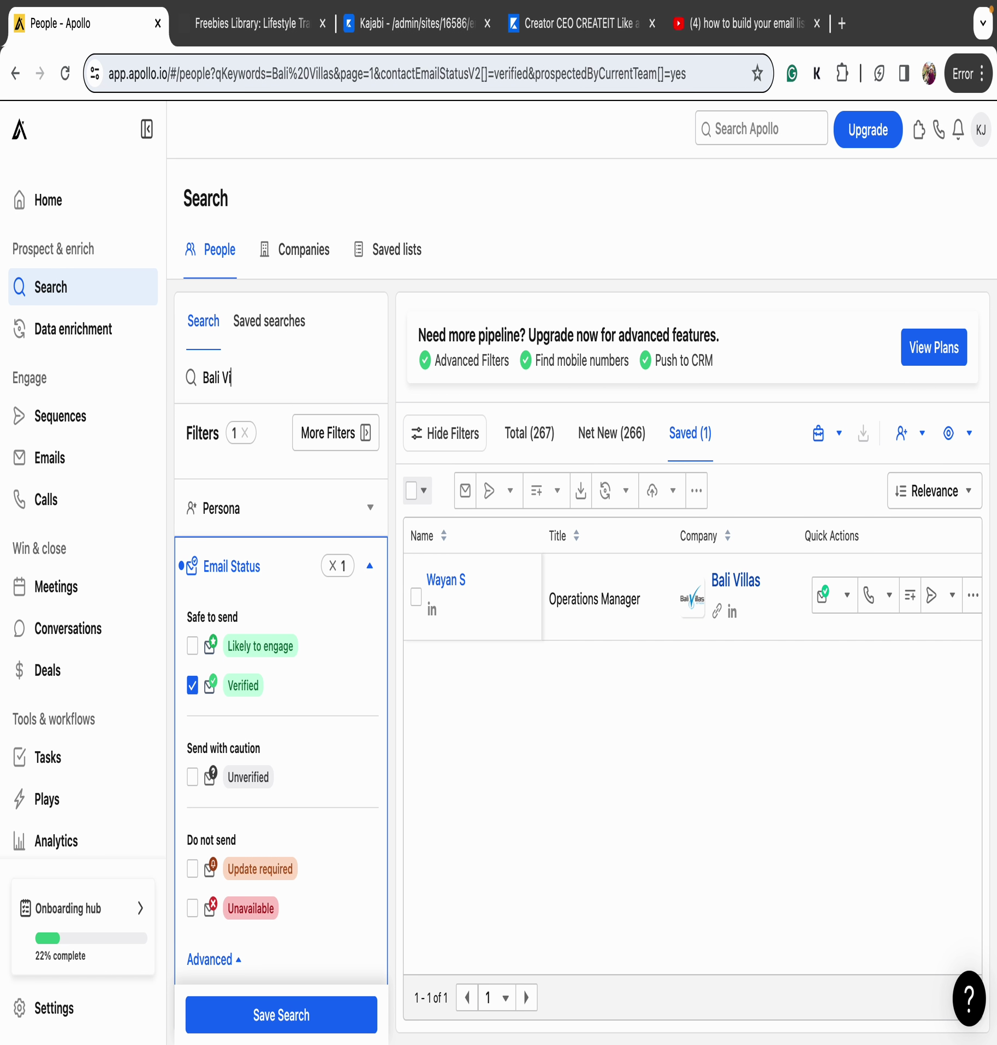
text(adventure)
key(Return)
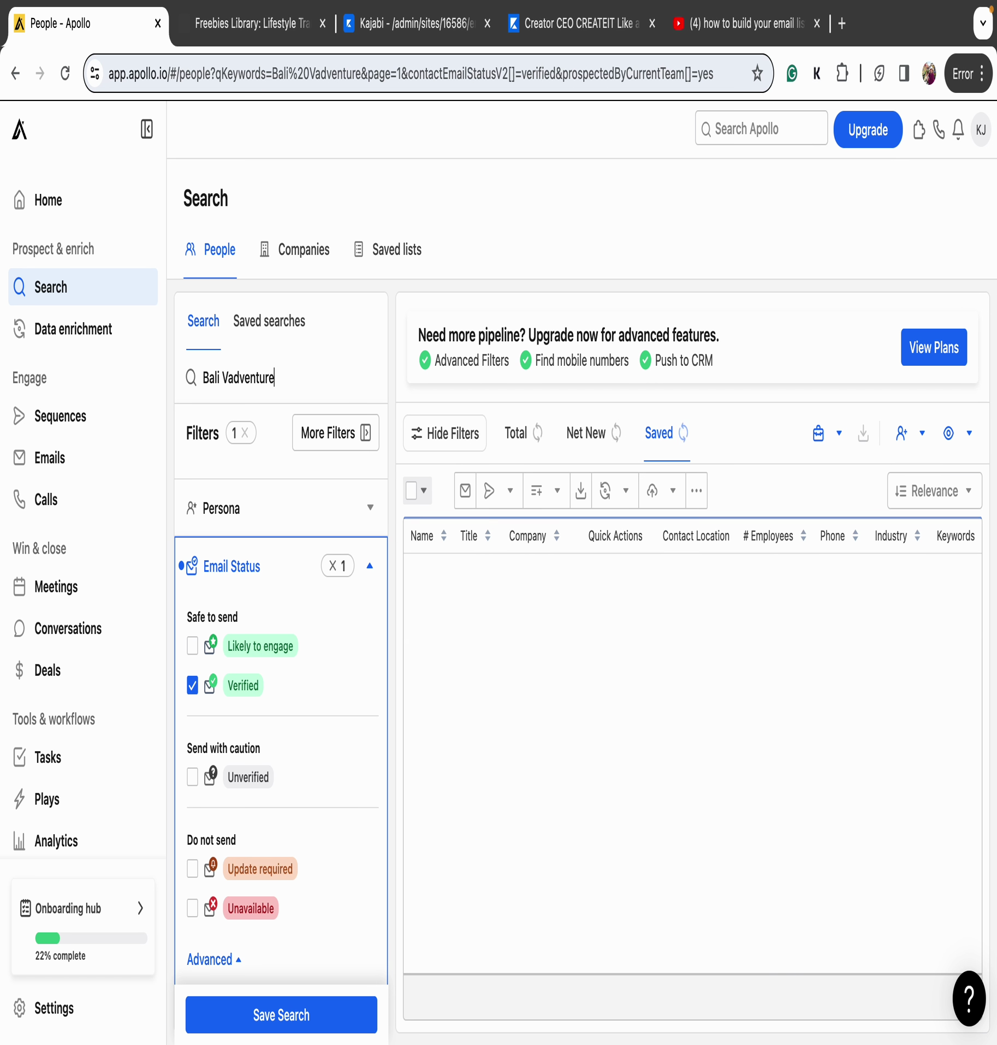
click(230, 390)
key(BackSpace)
key(Return)
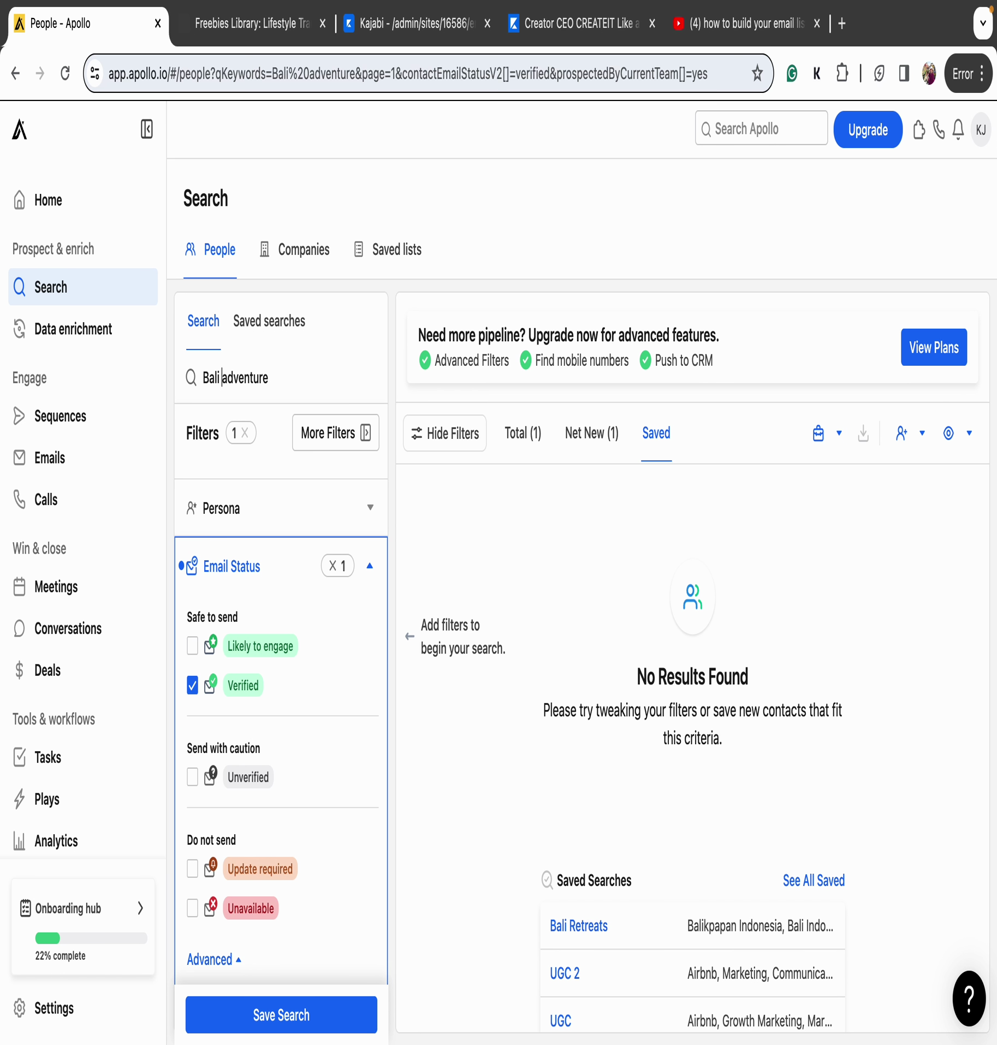
Search people for "Bali real estate" and look through the Net New results
triple_click(295, 392)
text(Ba)
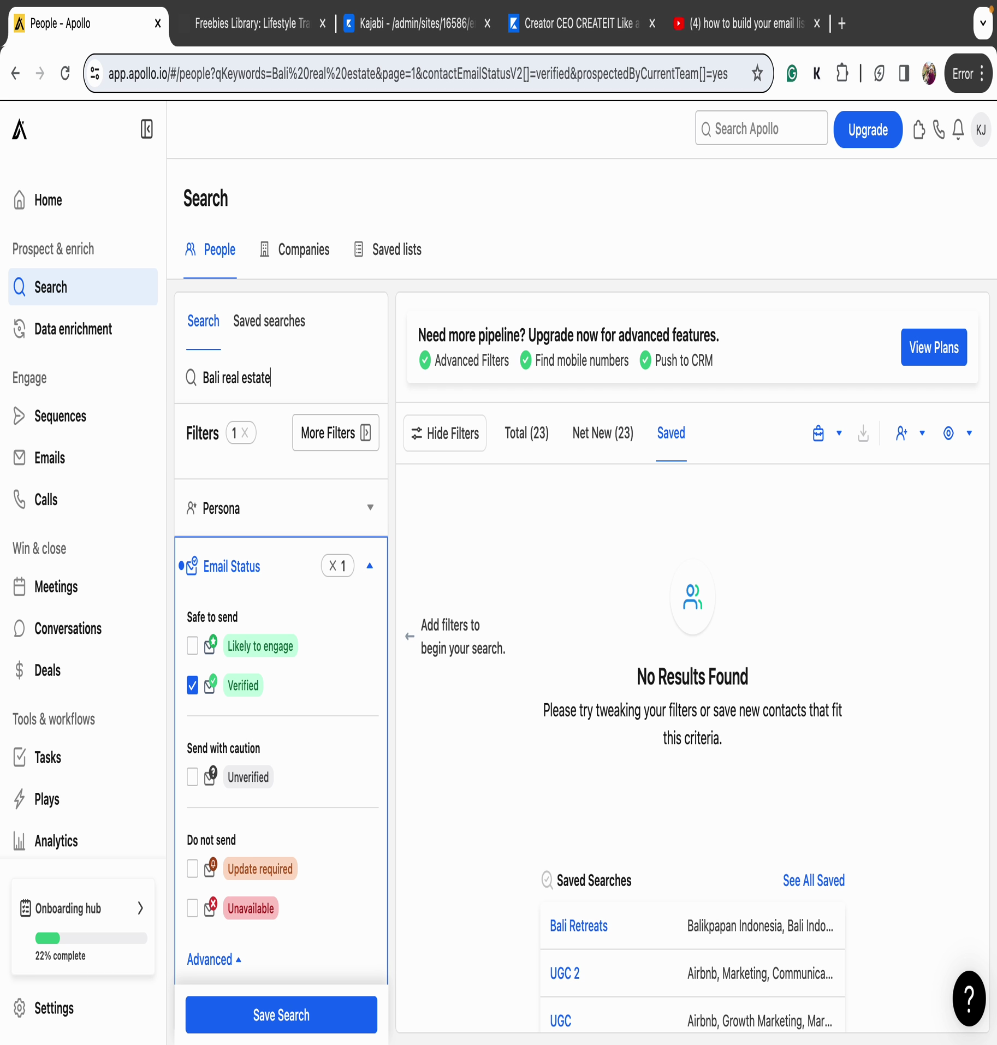
click(615, 469)
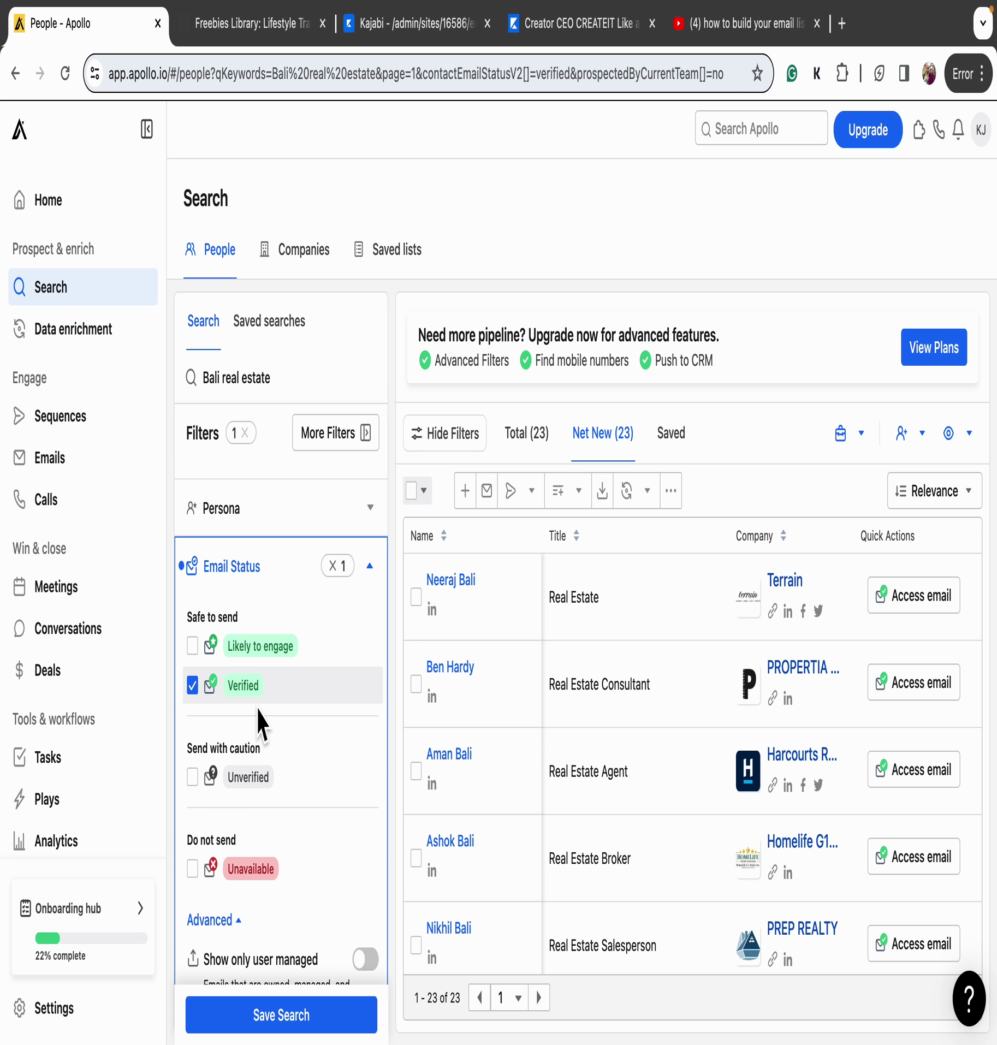
scroll(659, 898, down, 2)
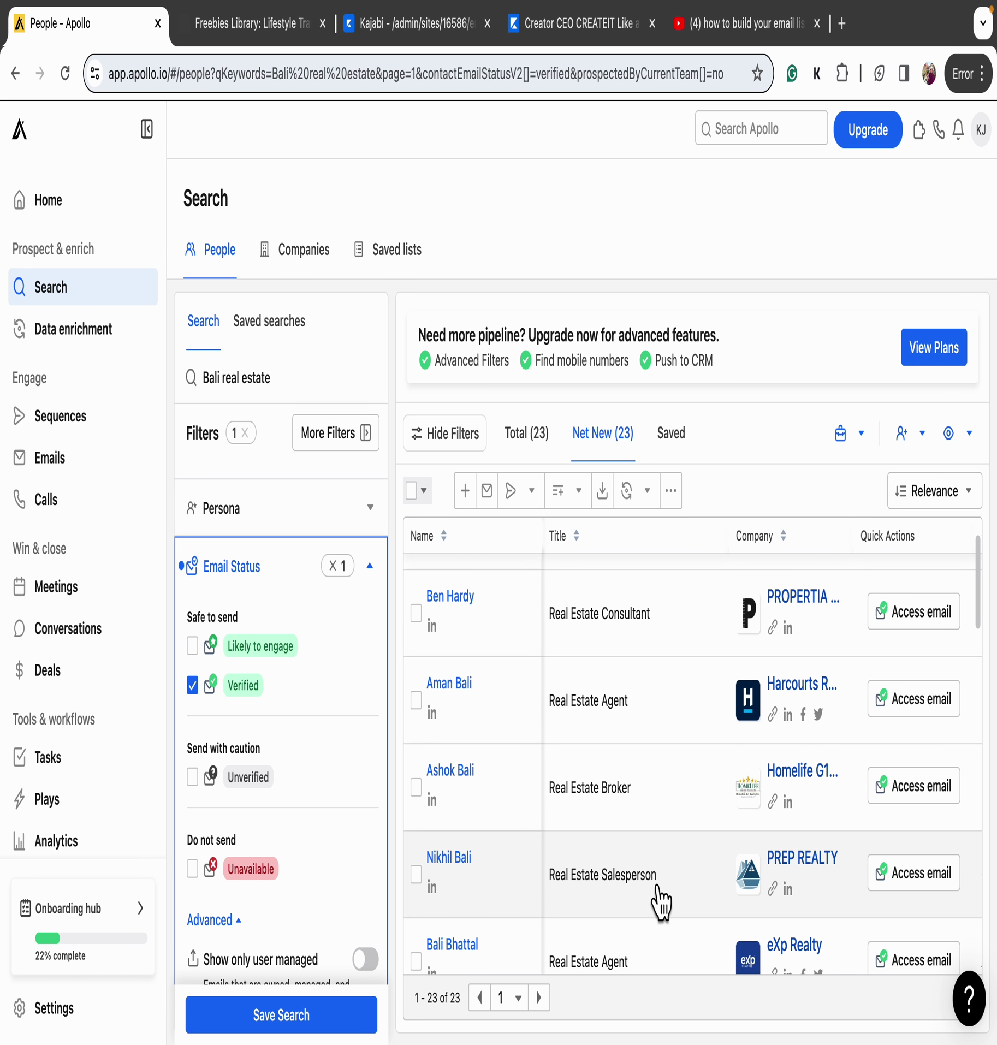
scroll(661, 902, down, 10)
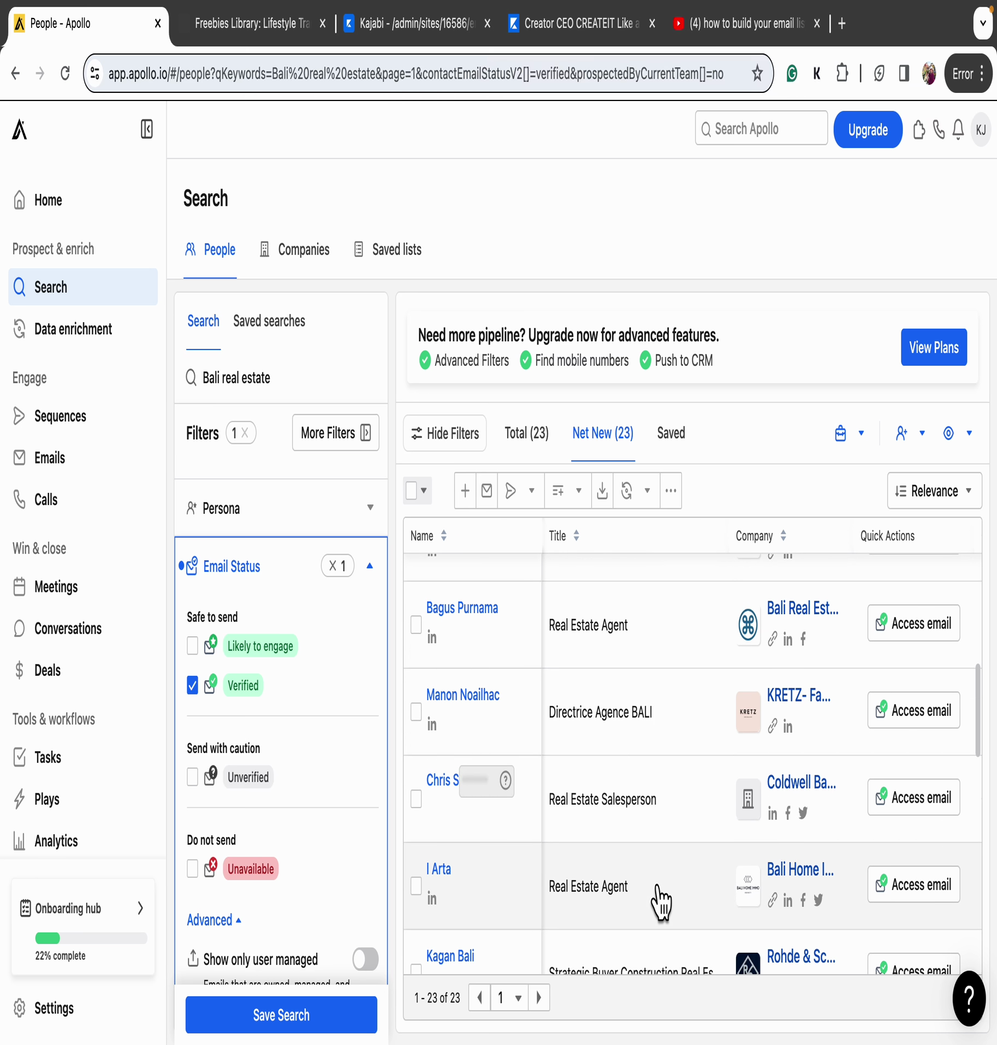
scroll(660, 902, down, 3)
scroll(661, 900, down, 5)
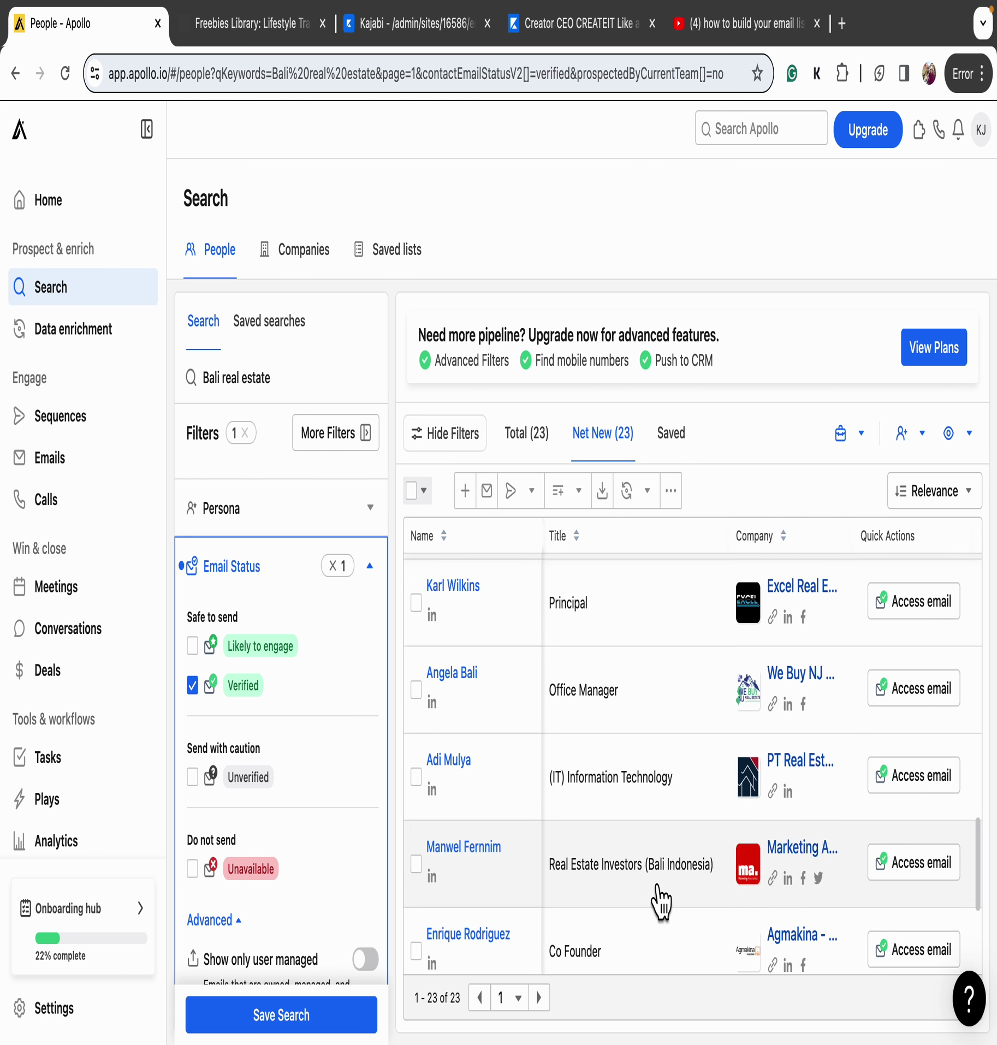
scroll(273, 740, up, 1)
click(377, 552)
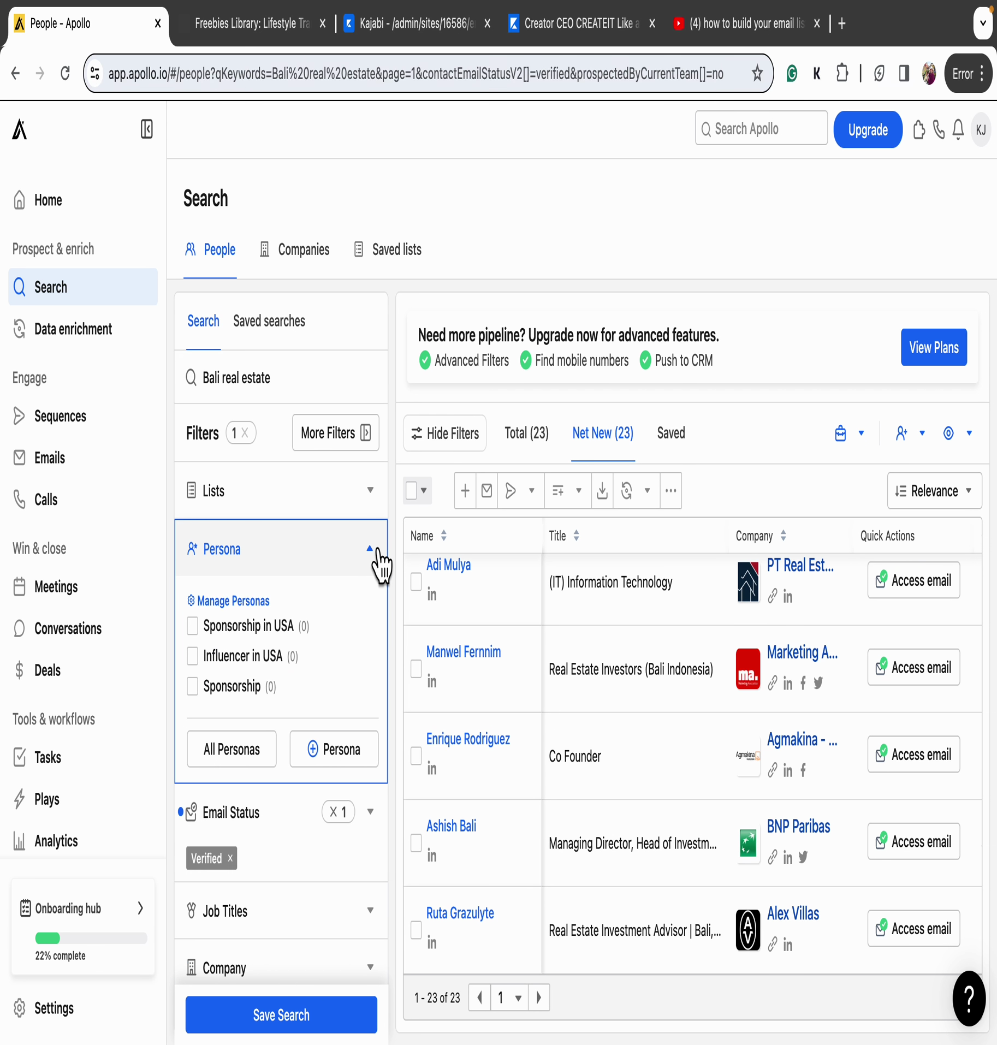
click(378, 551)
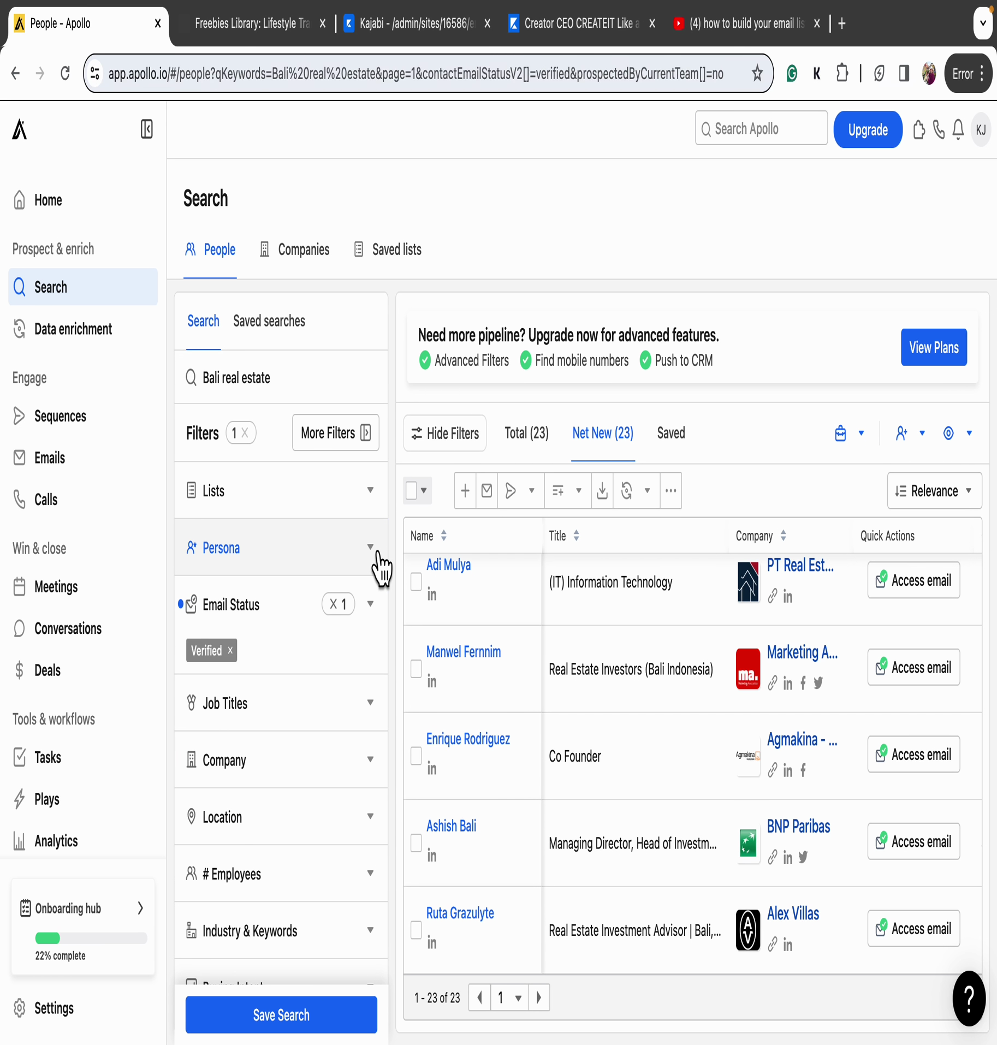
click(346, 710)
click(268, 551)
click(270, 566)
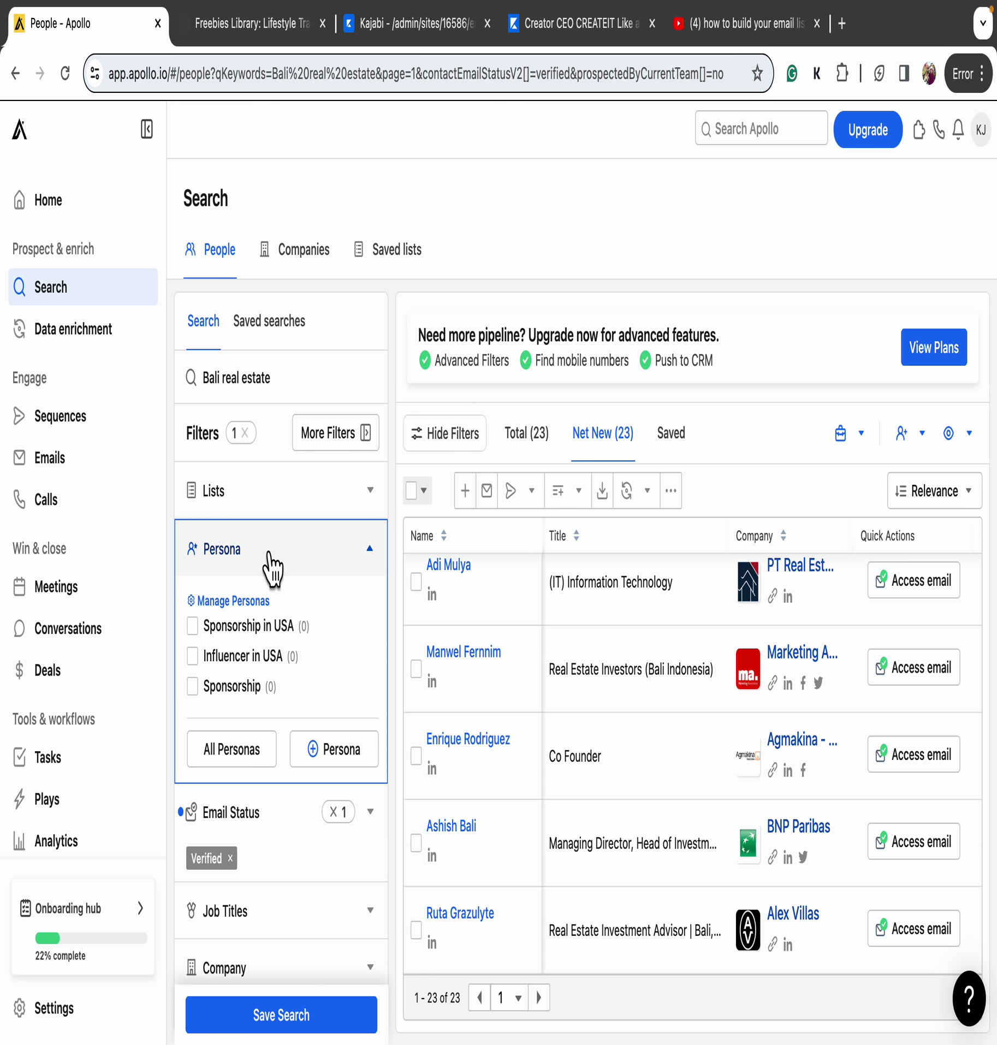
Filter the Bali real estate people by the job titles "founder and owner" and "manager"
click(319, 709)
click(274, 810)
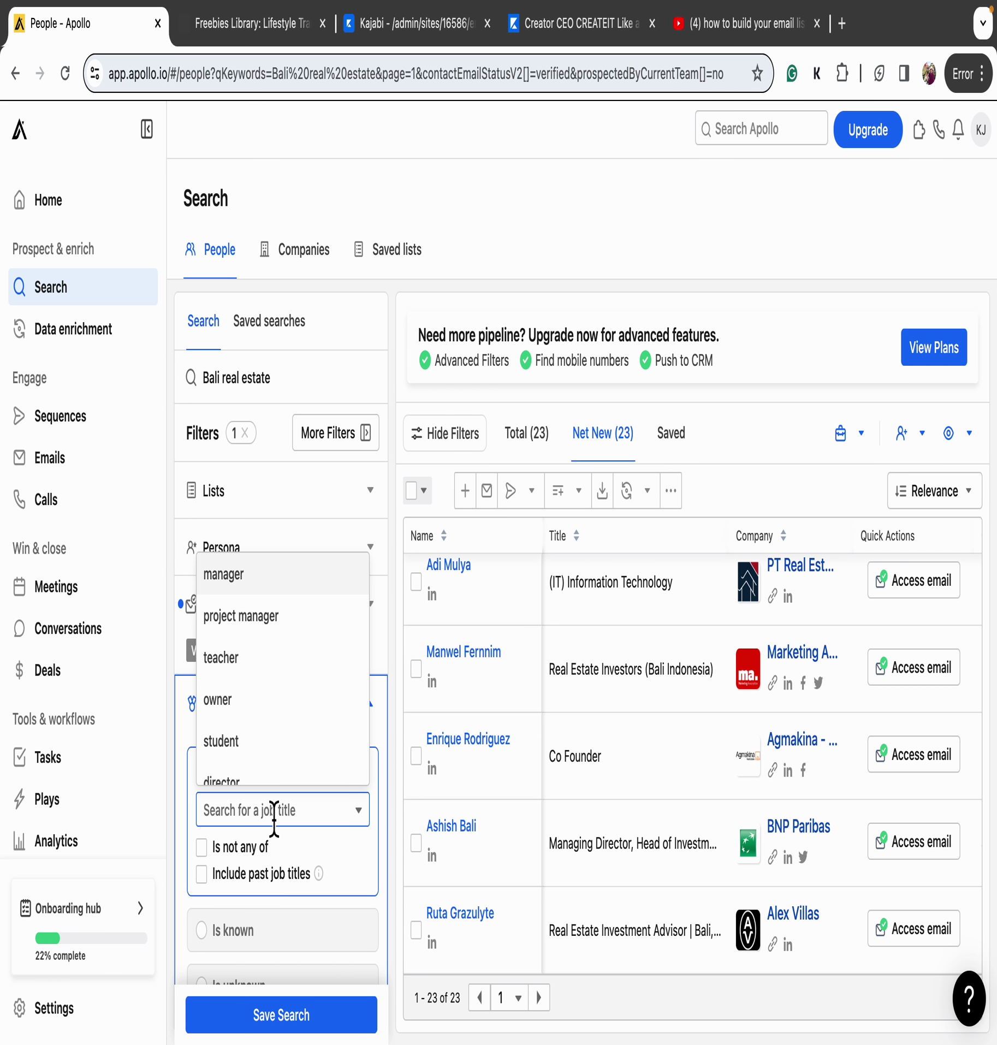
scroll(278, 762, down, 3)
text(foun)
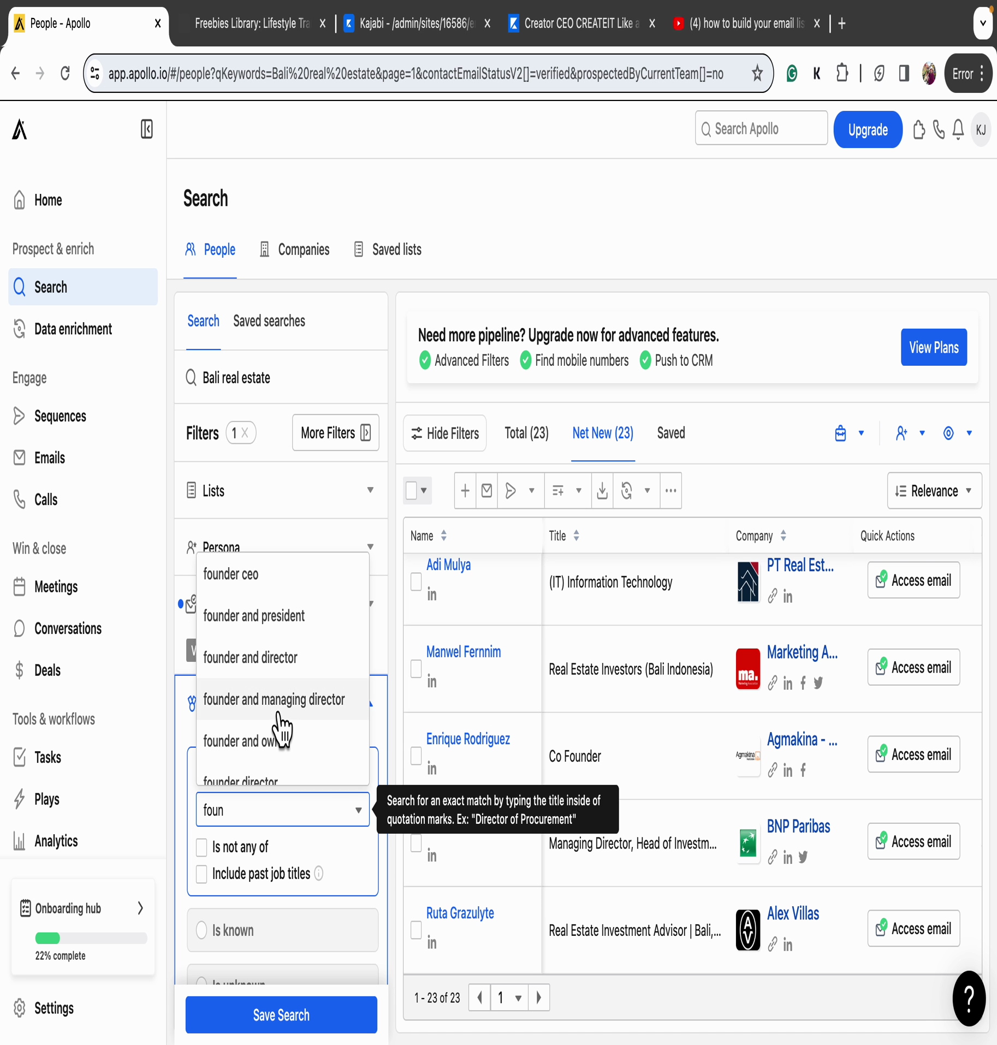
click(278, 741)
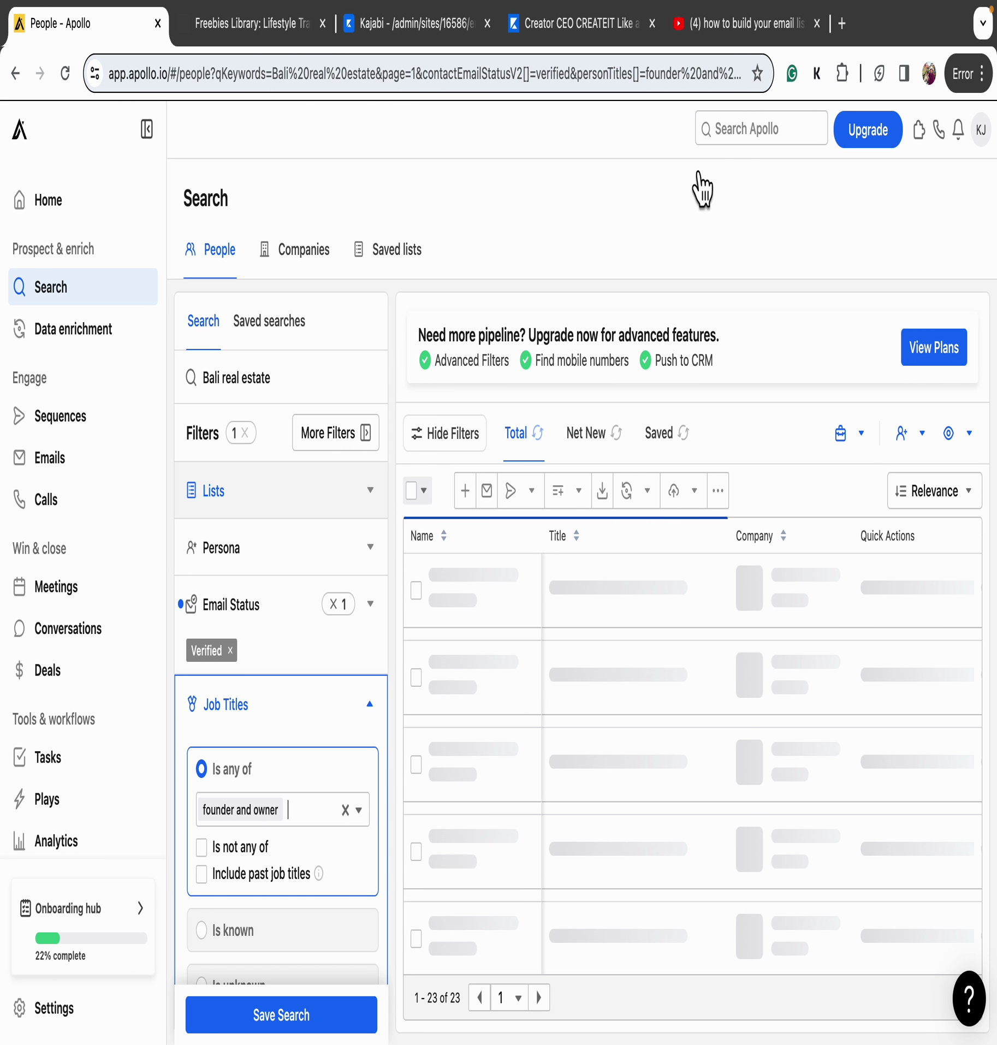
click(326, 817)
text(manager)
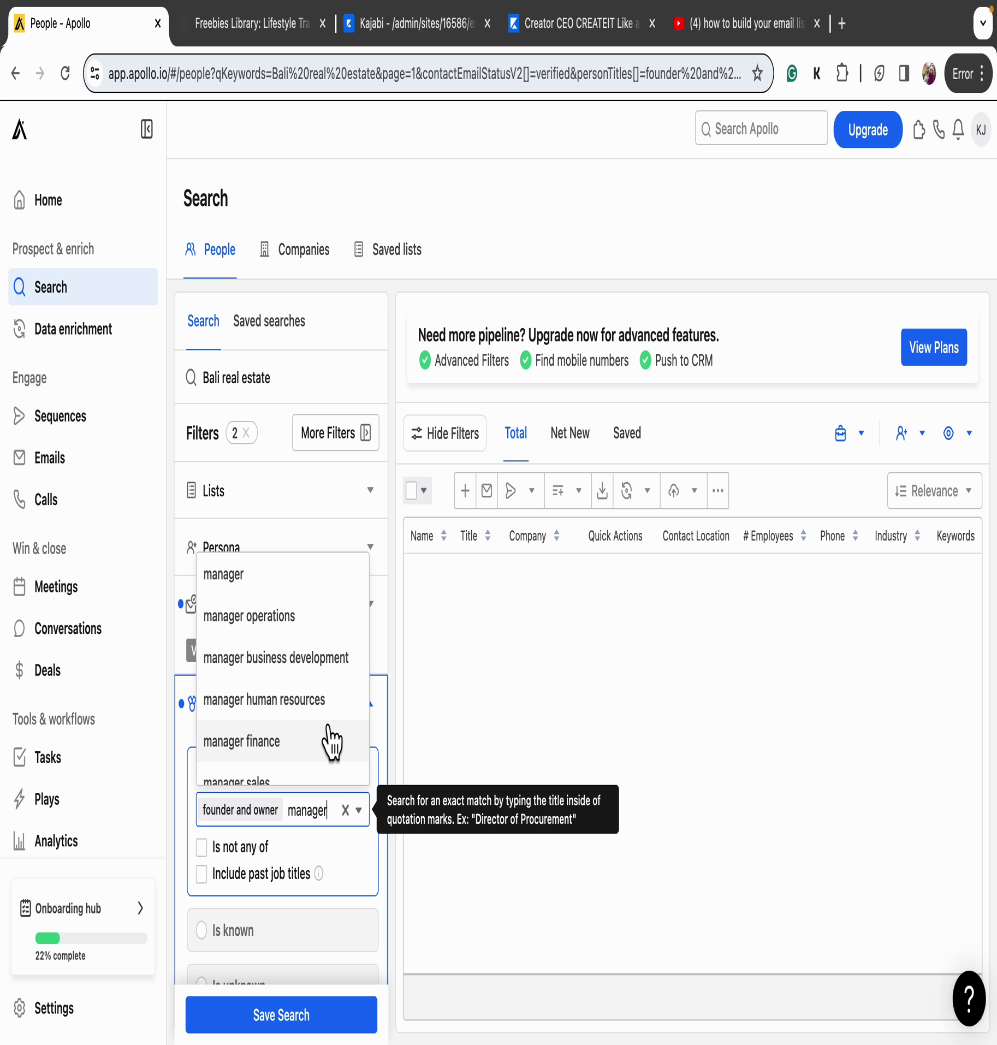
click(304, 589)
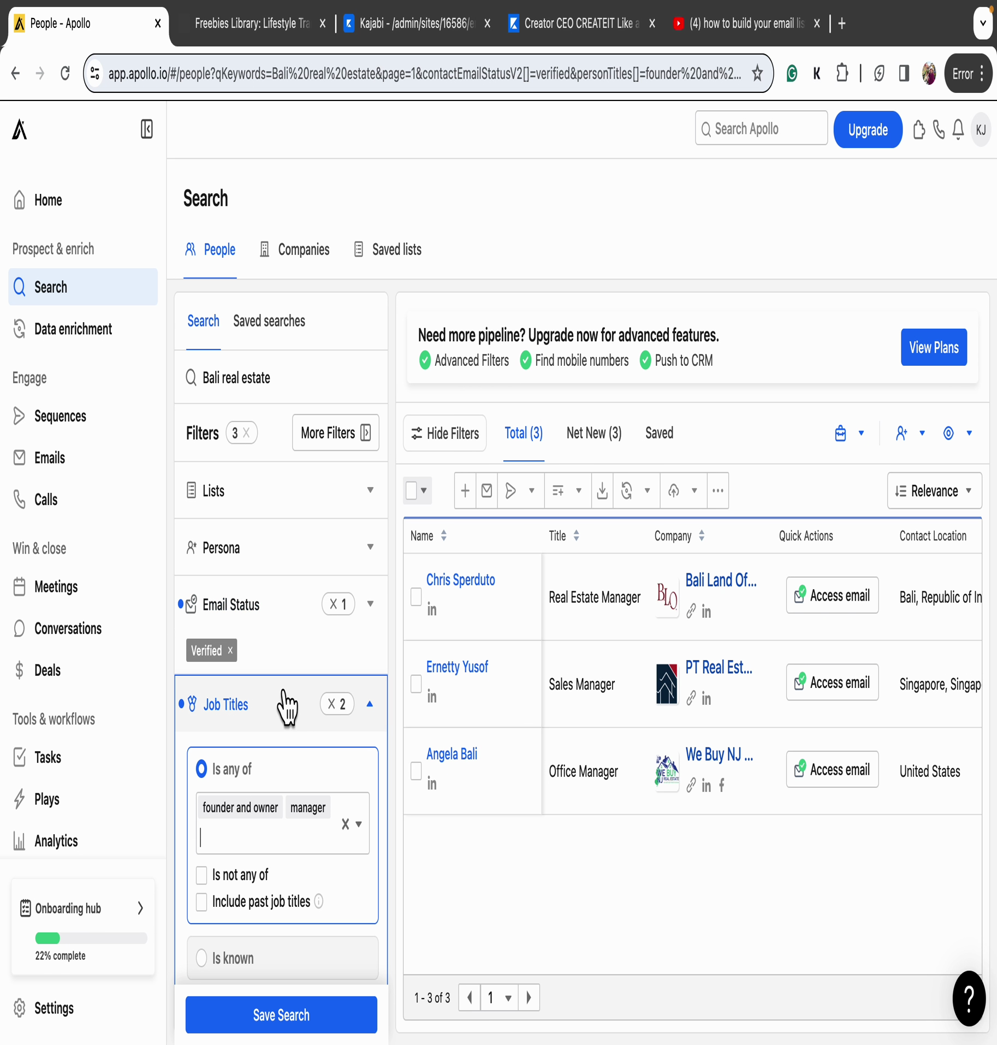
Add "ceo" and "founder" to the job titles filter and check the resulting people
text(ceo)
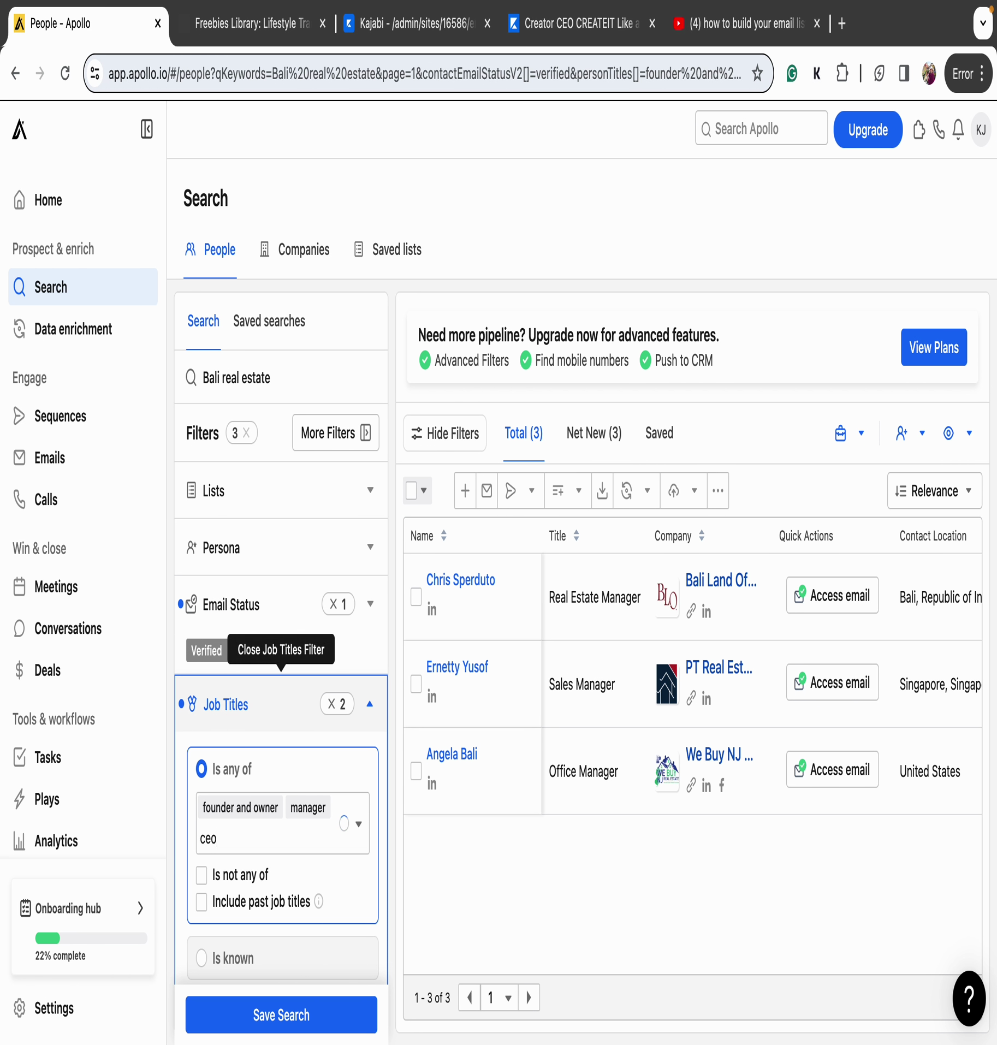
click(298, 588)
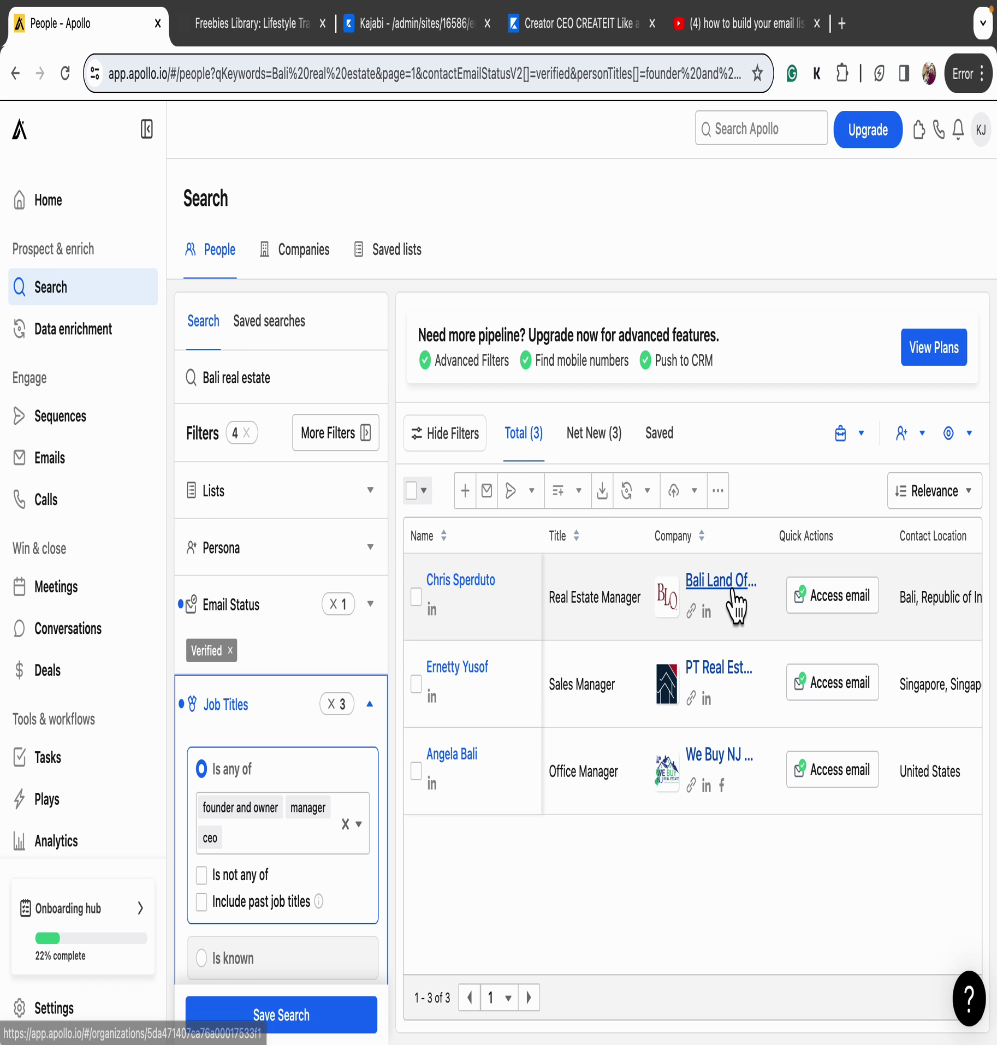
click(267, 844)
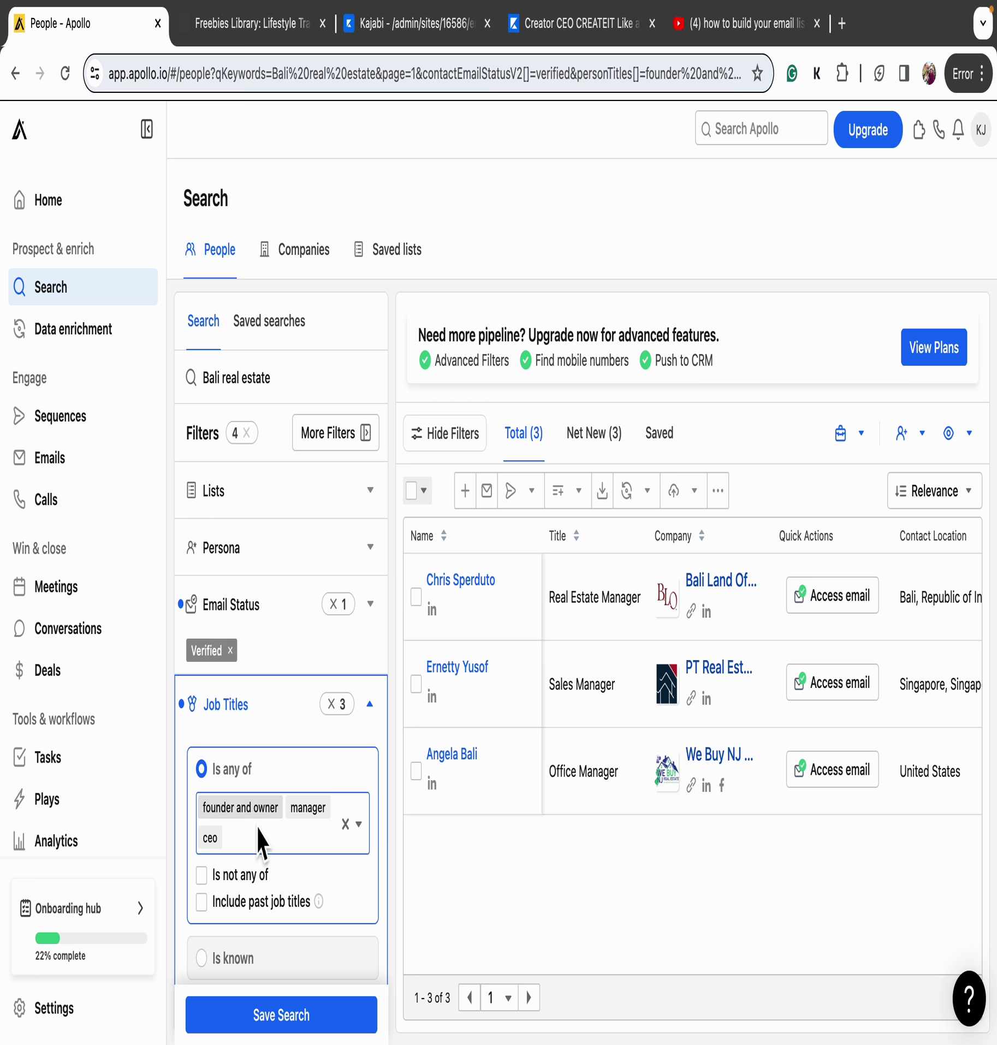
scroll(315, 658, down, 8)
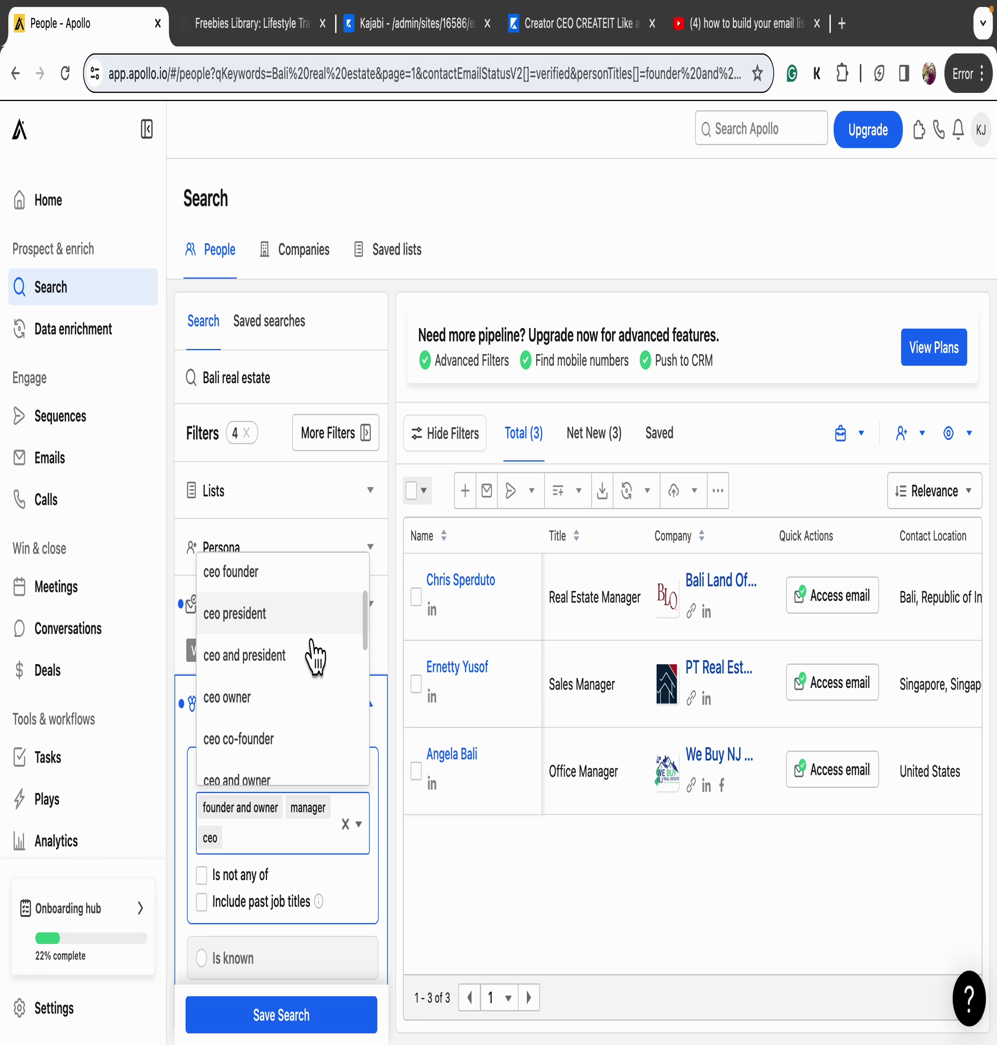
scroll(314, 655, down, 5)
text(founder)
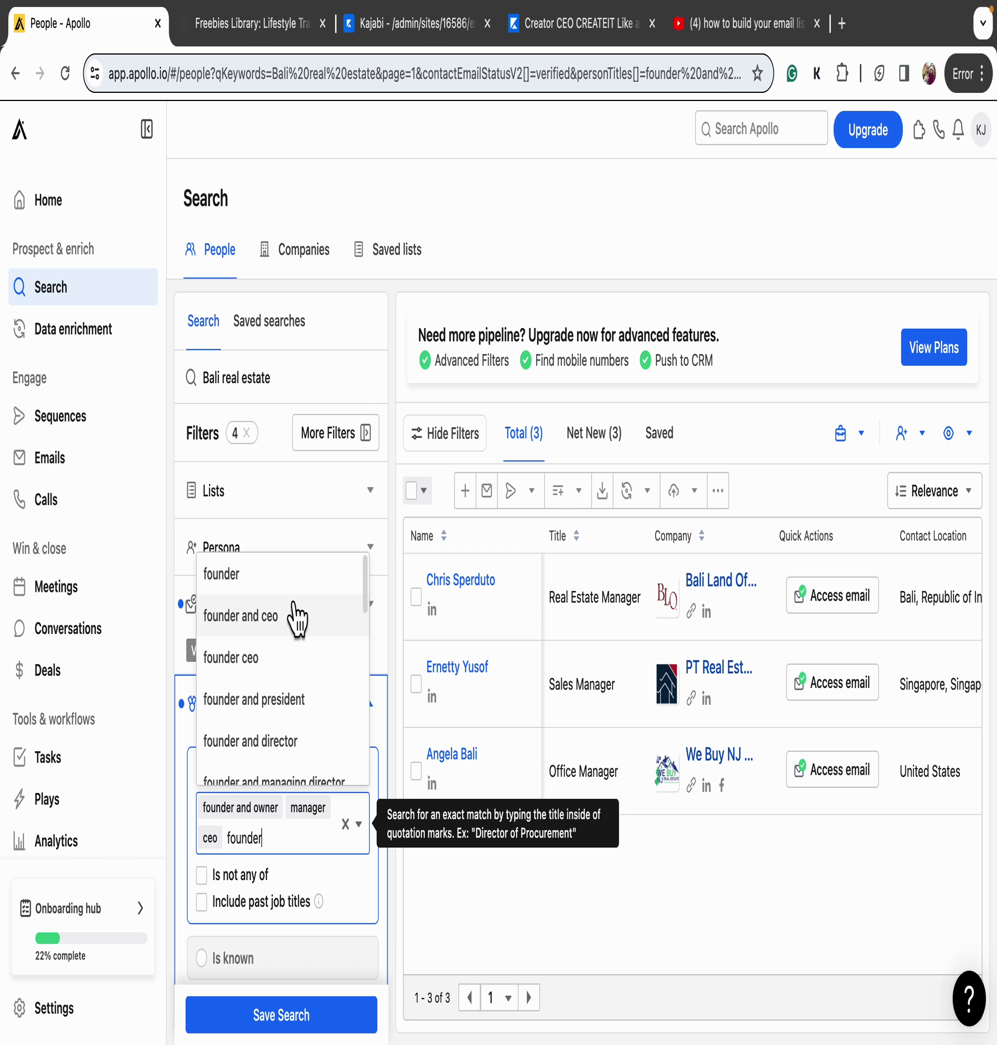
click(285, 584)
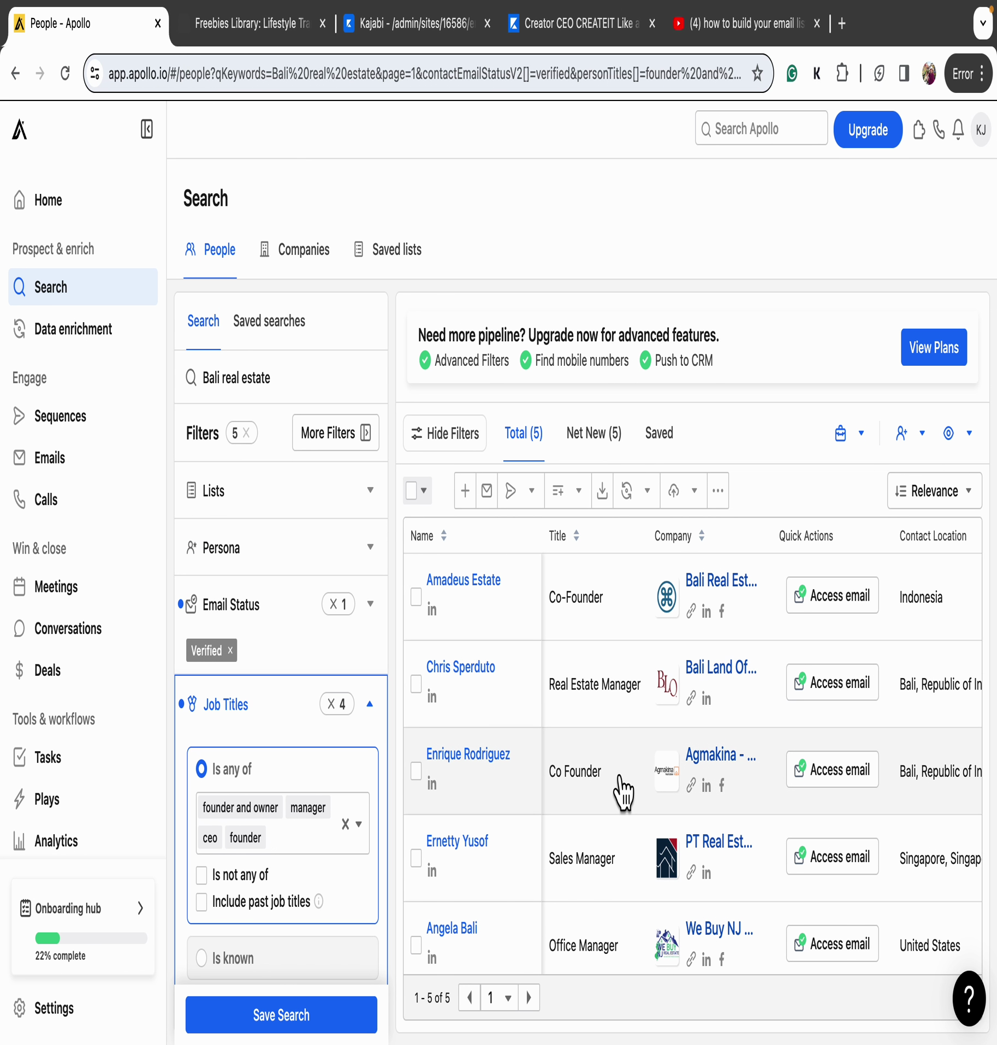
scroll(620, 789, down, 1)
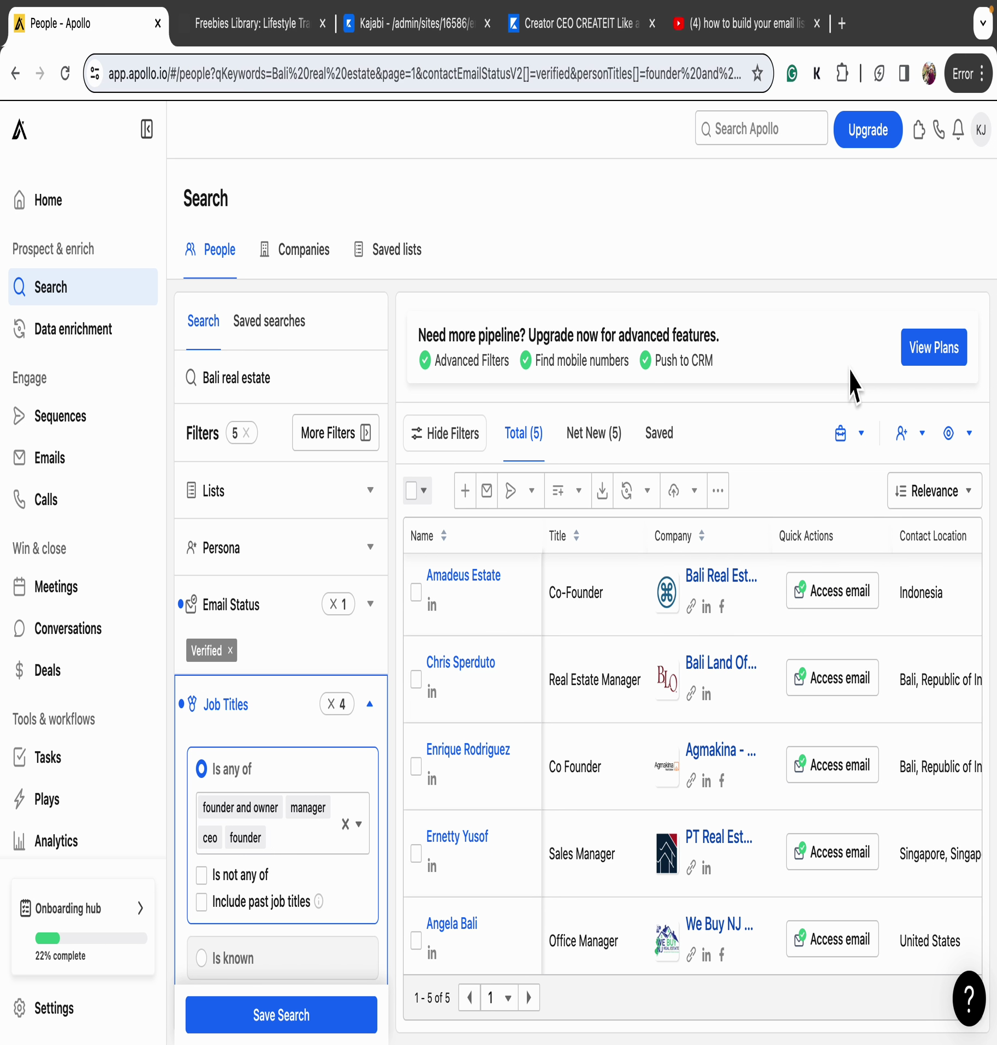
Save the filtered people search as a new search named "Bali RE"
click(335, 1014)
text(Bali)
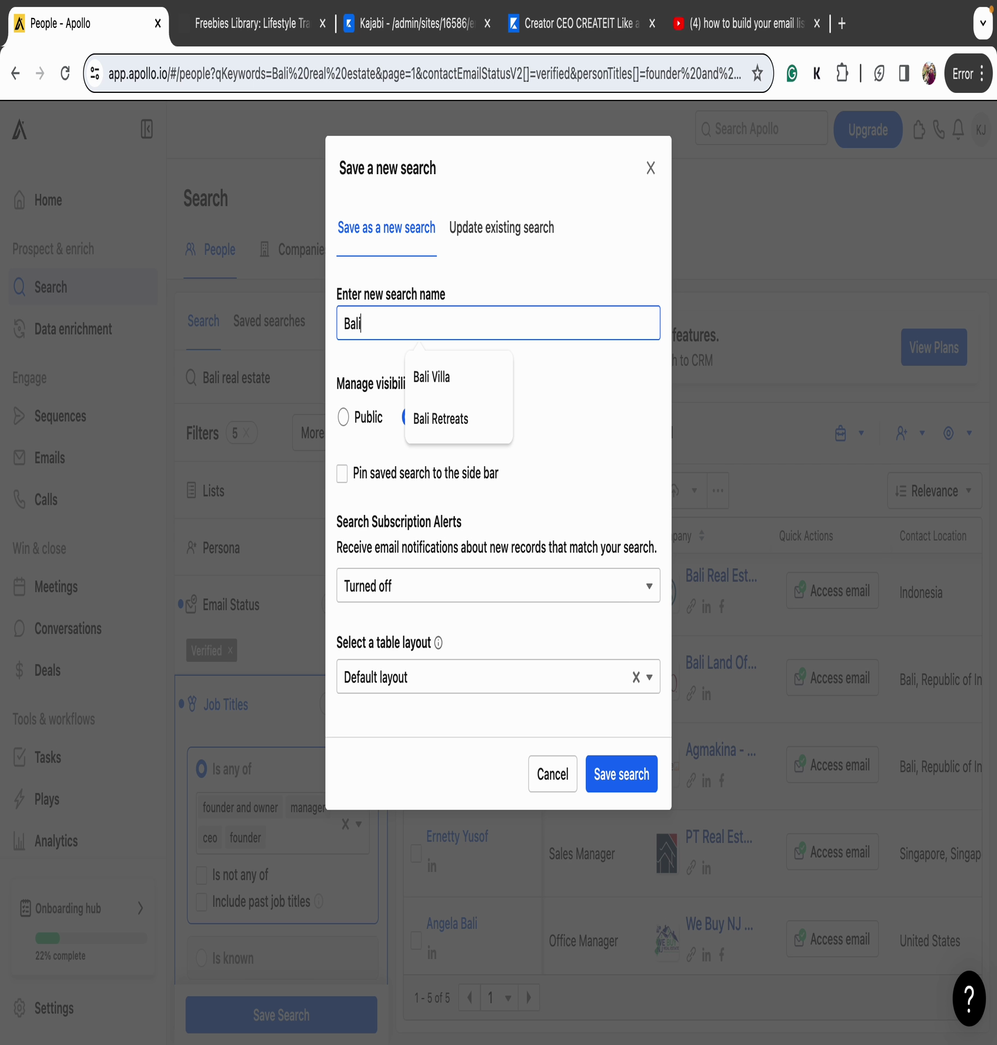
text( RE)
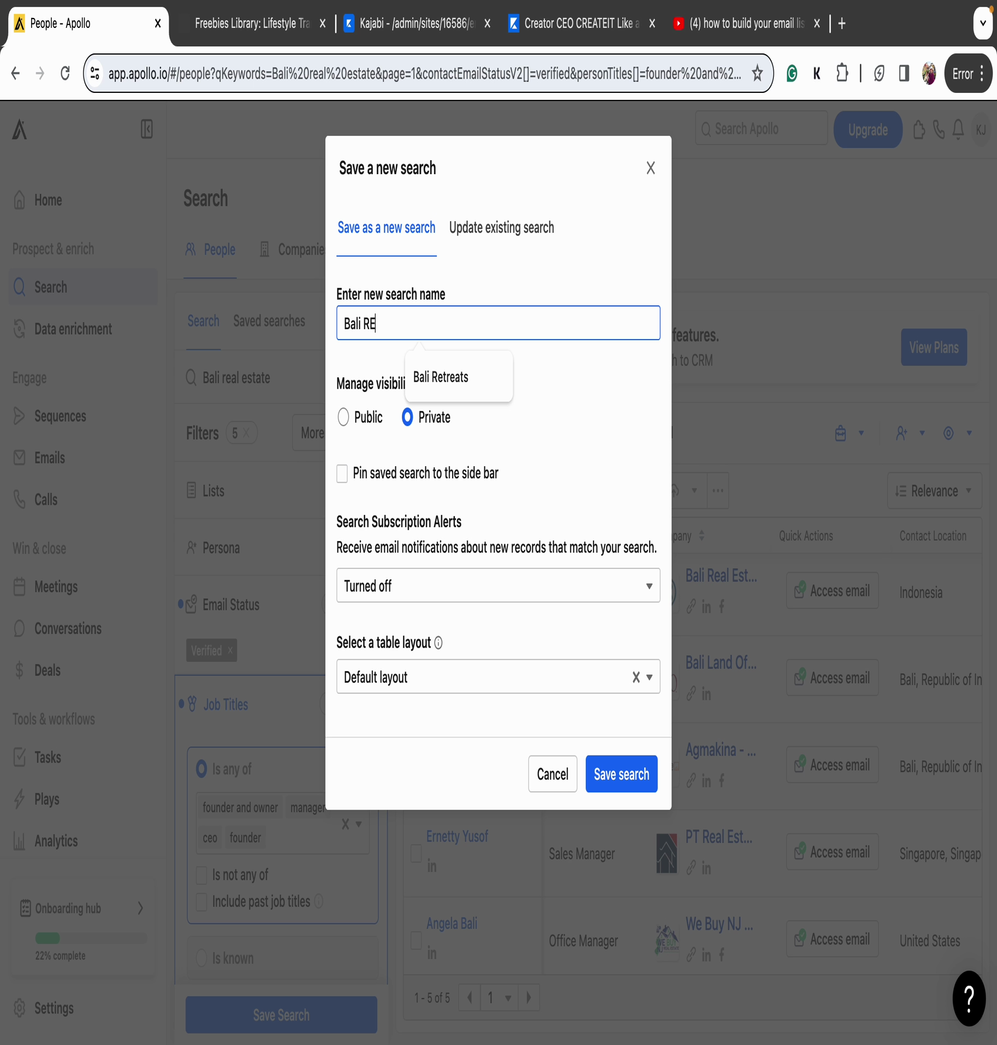
click(610, 462)
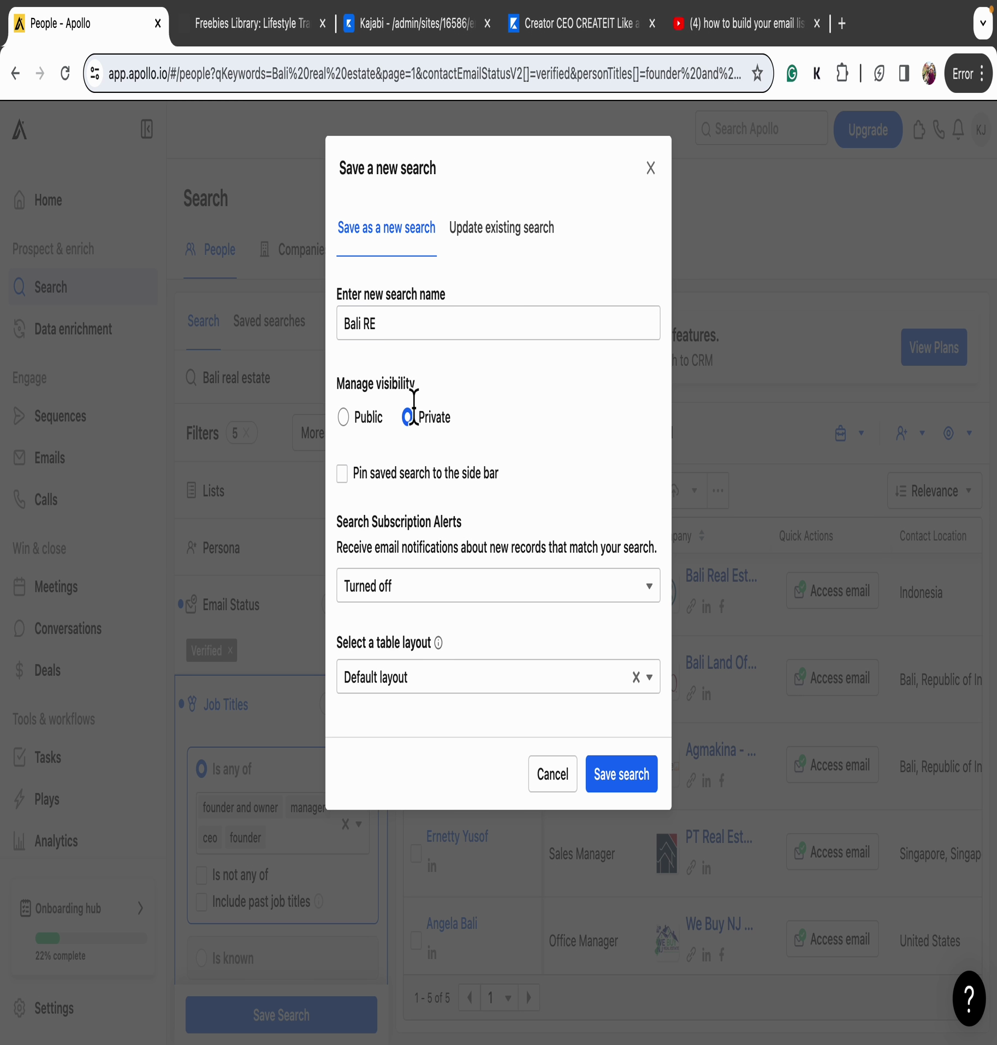
click(637, 782)
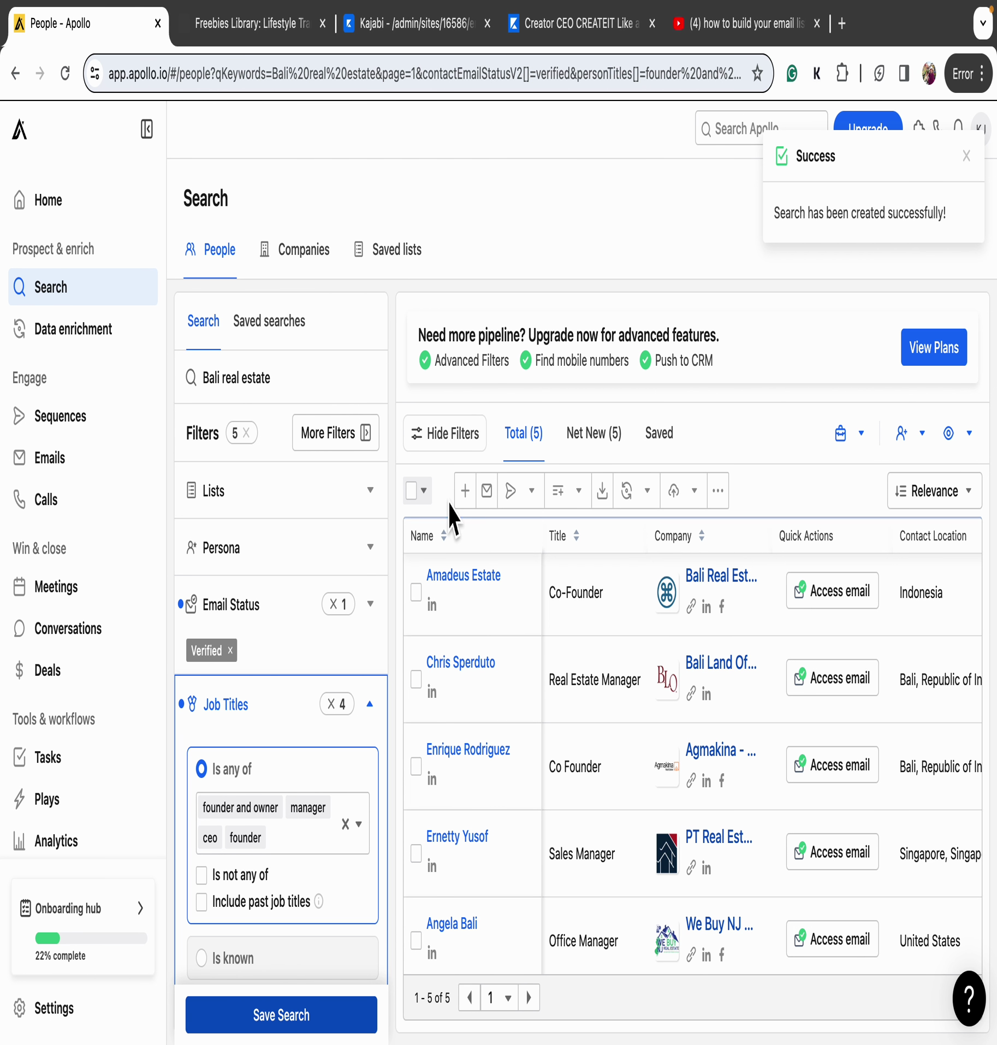
Select all the people found and view the options for adding them to a sequence
click(424, 493)
click(398, 595)
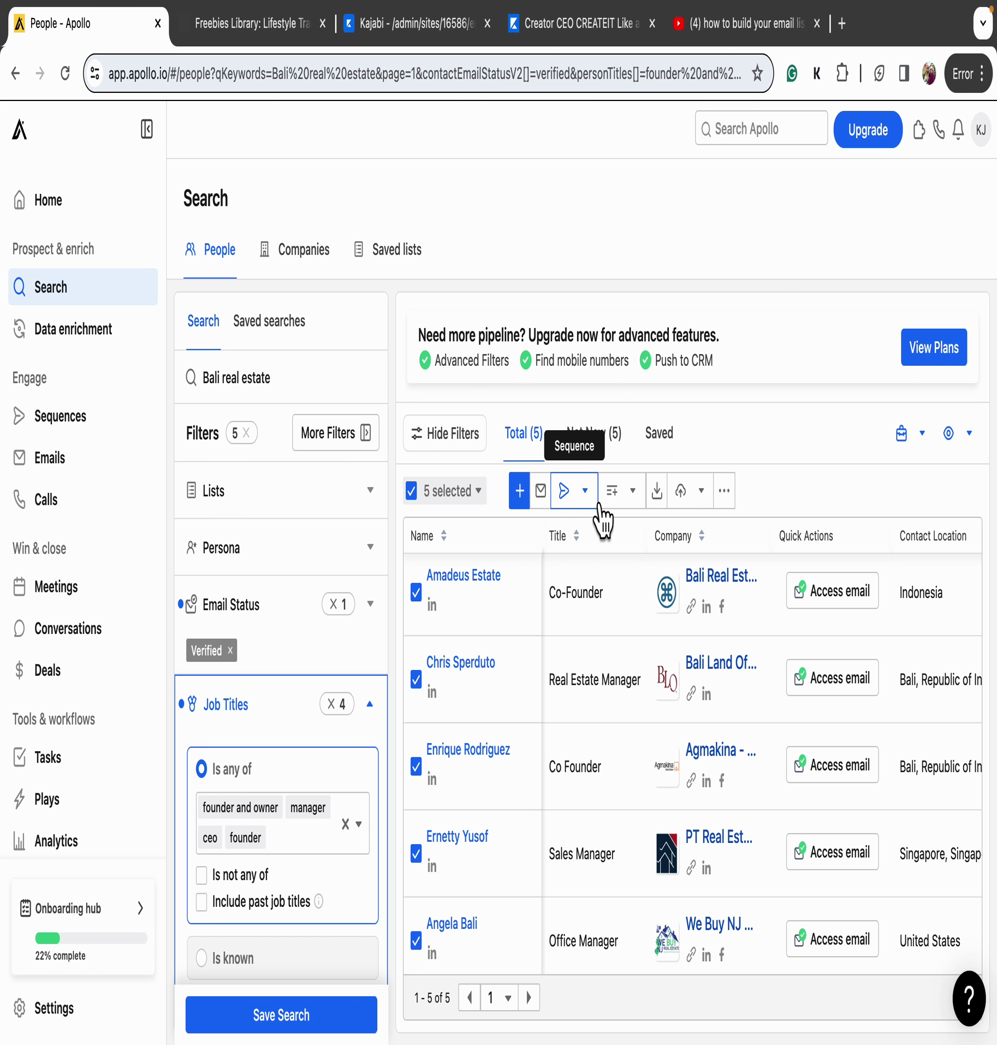
click(595, 497)
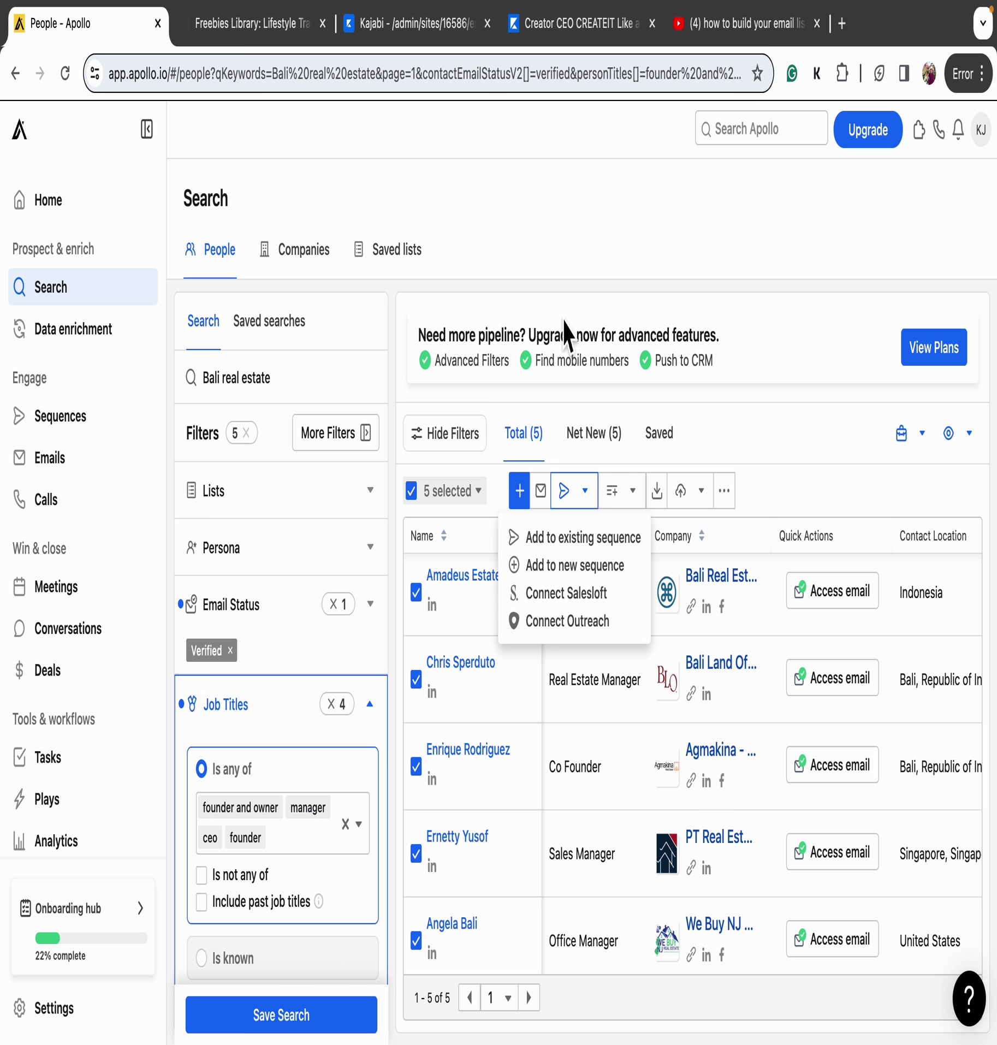
click(538, 256)
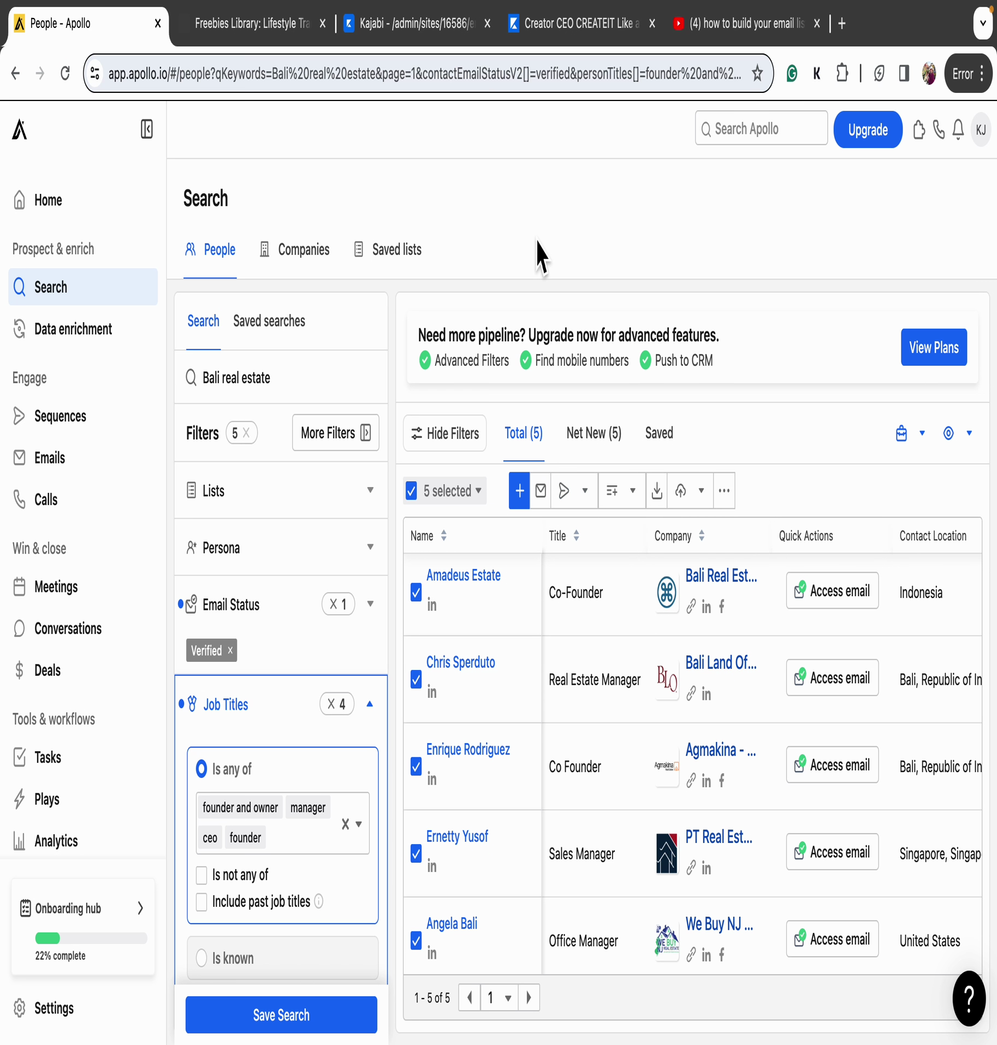
Open the Sequences overview and review the delivery and reply statistics of the existing sequences
click(96, 444)
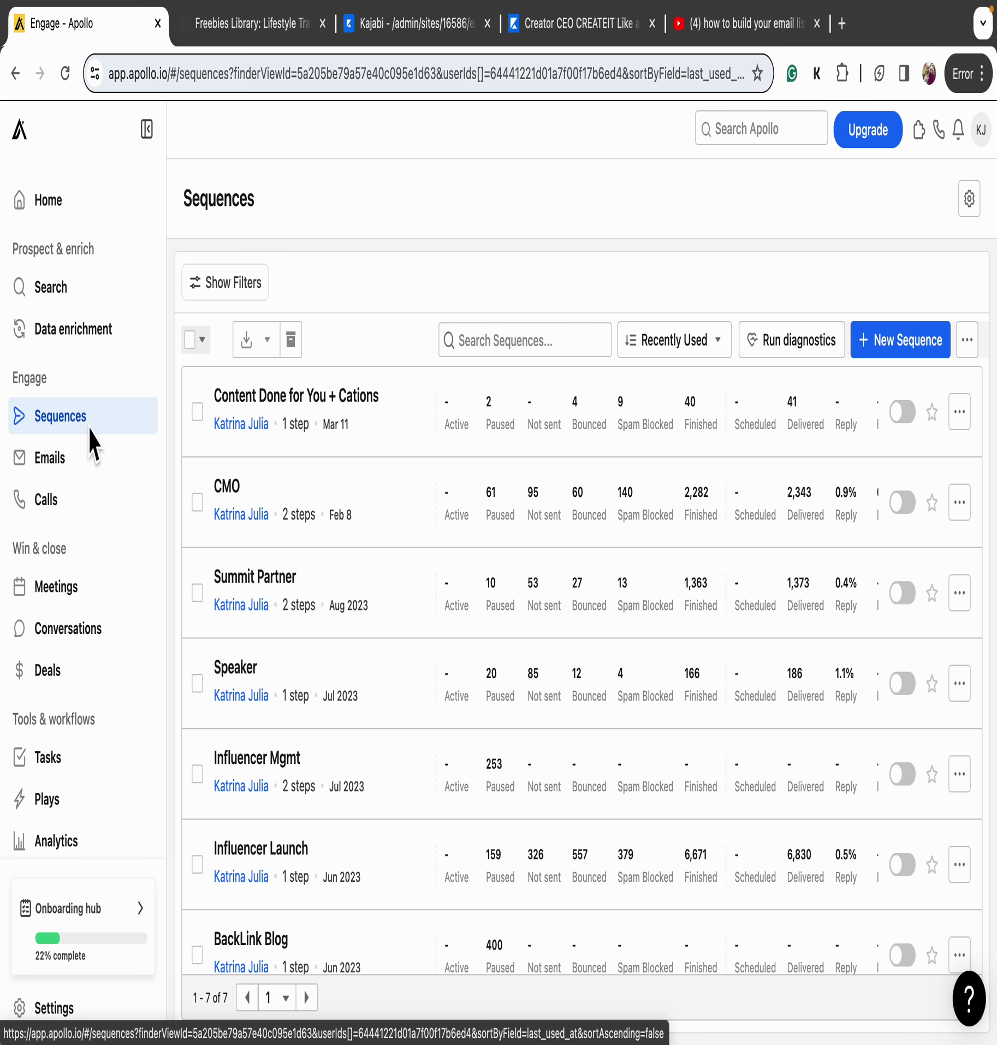
scroll(540, 781, down, 1)
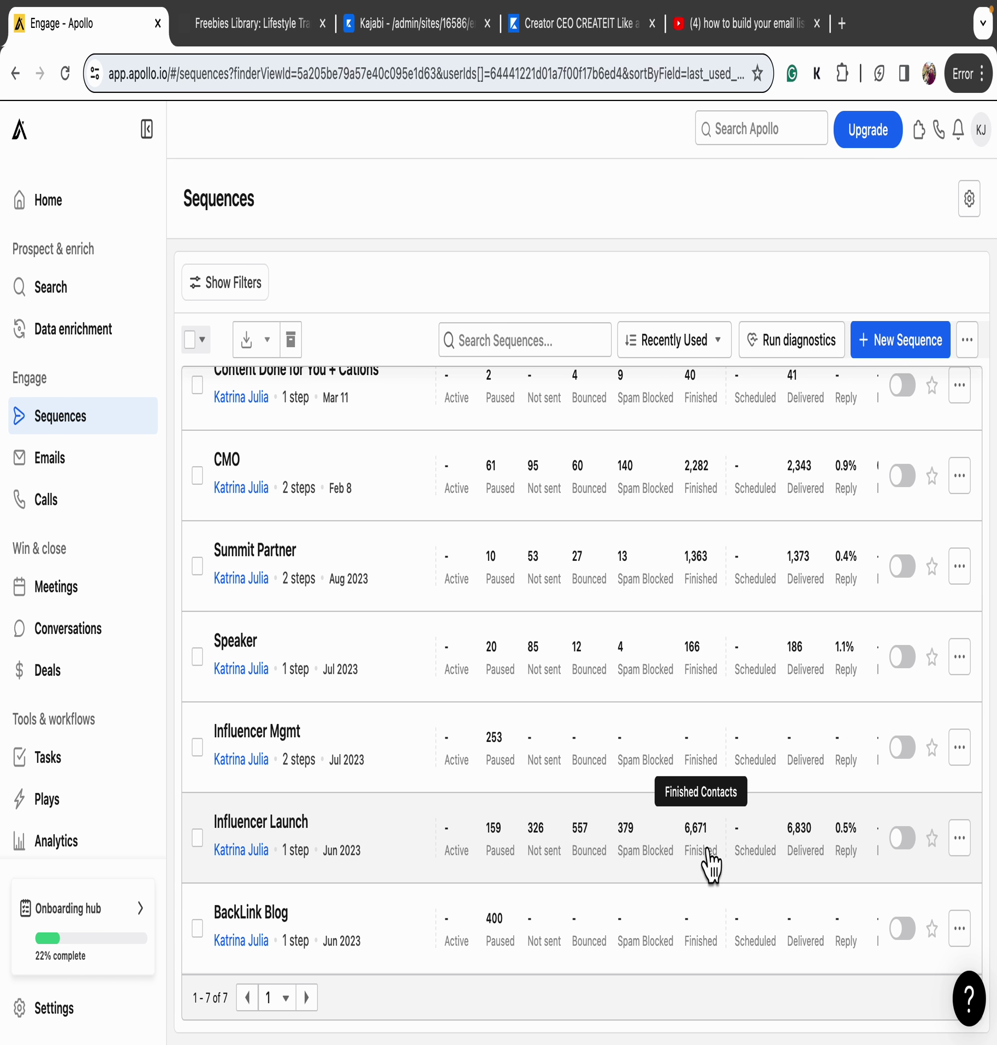
scroll(770, 568, up, 1)
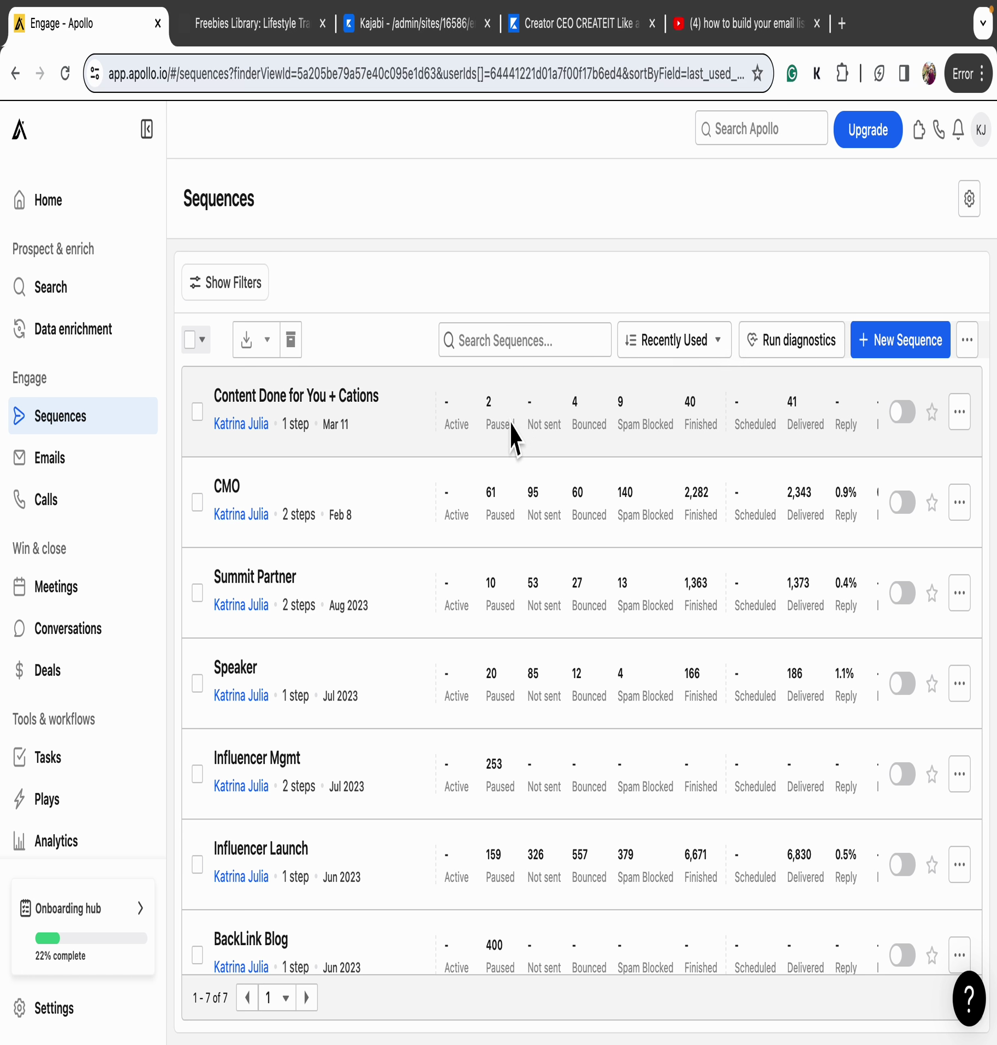
scroll(362, 602, down, 1)
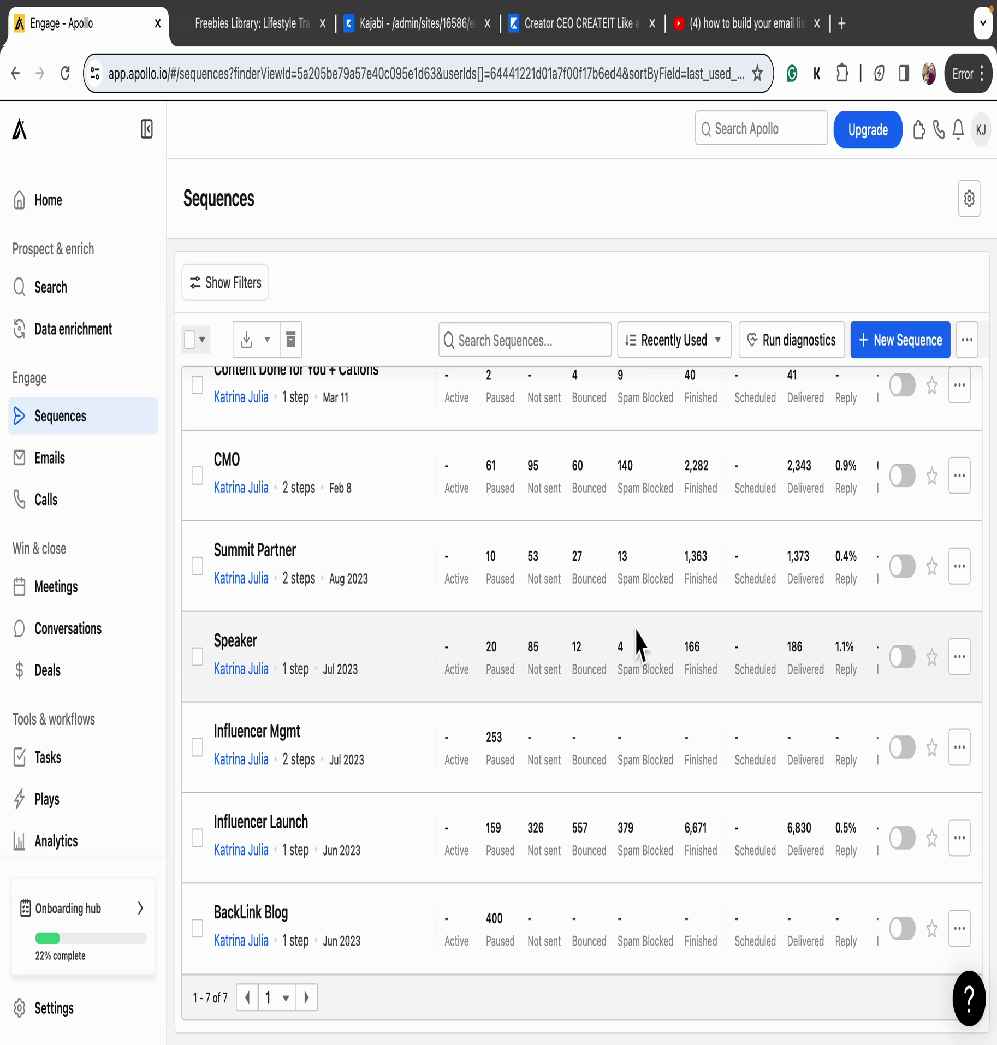
scroll(389, 663, up, 1)
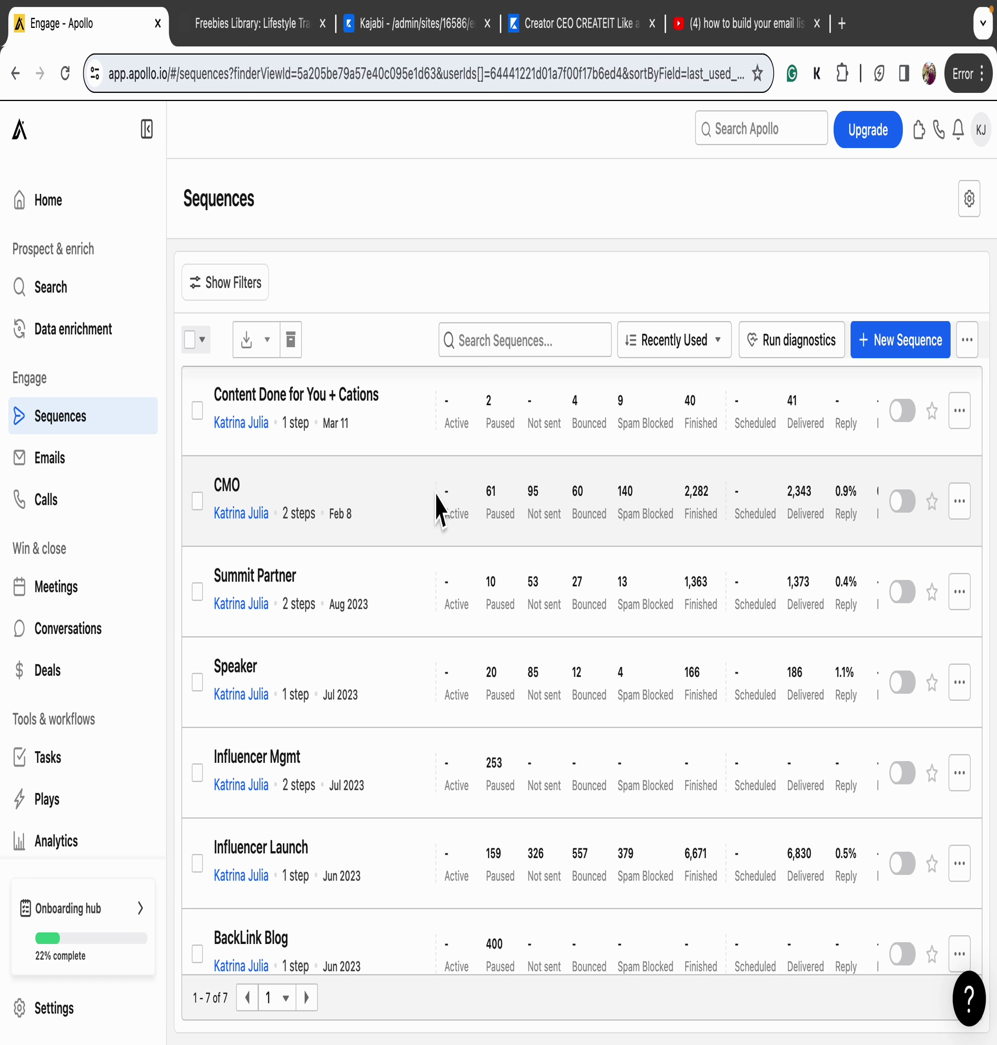
Open the "Content Done for You + Cations" sequence and read through its first automatic email's subject, personalization variables and body
scroll(408, 635, down, 1)
scroll(371, 431, up, 1)
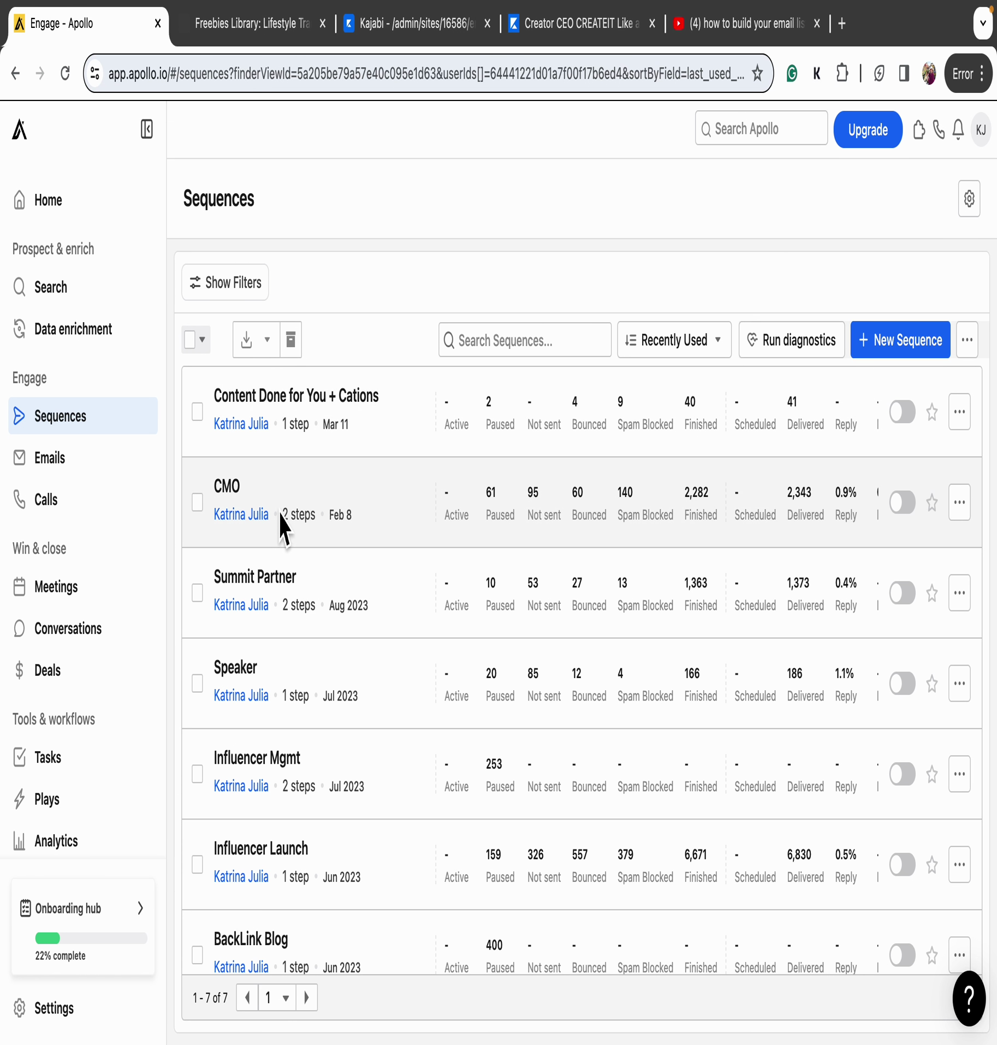
click(347, 405)
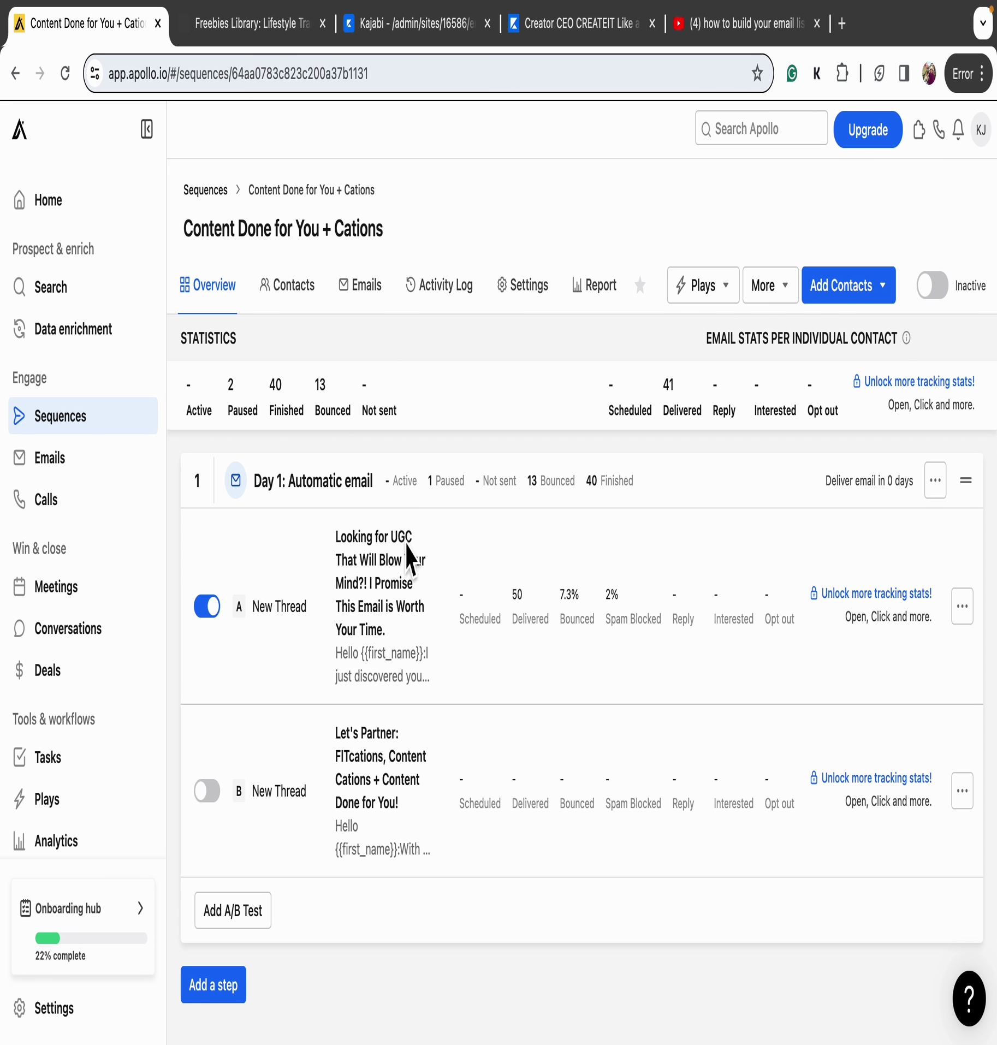
click(403, 587)
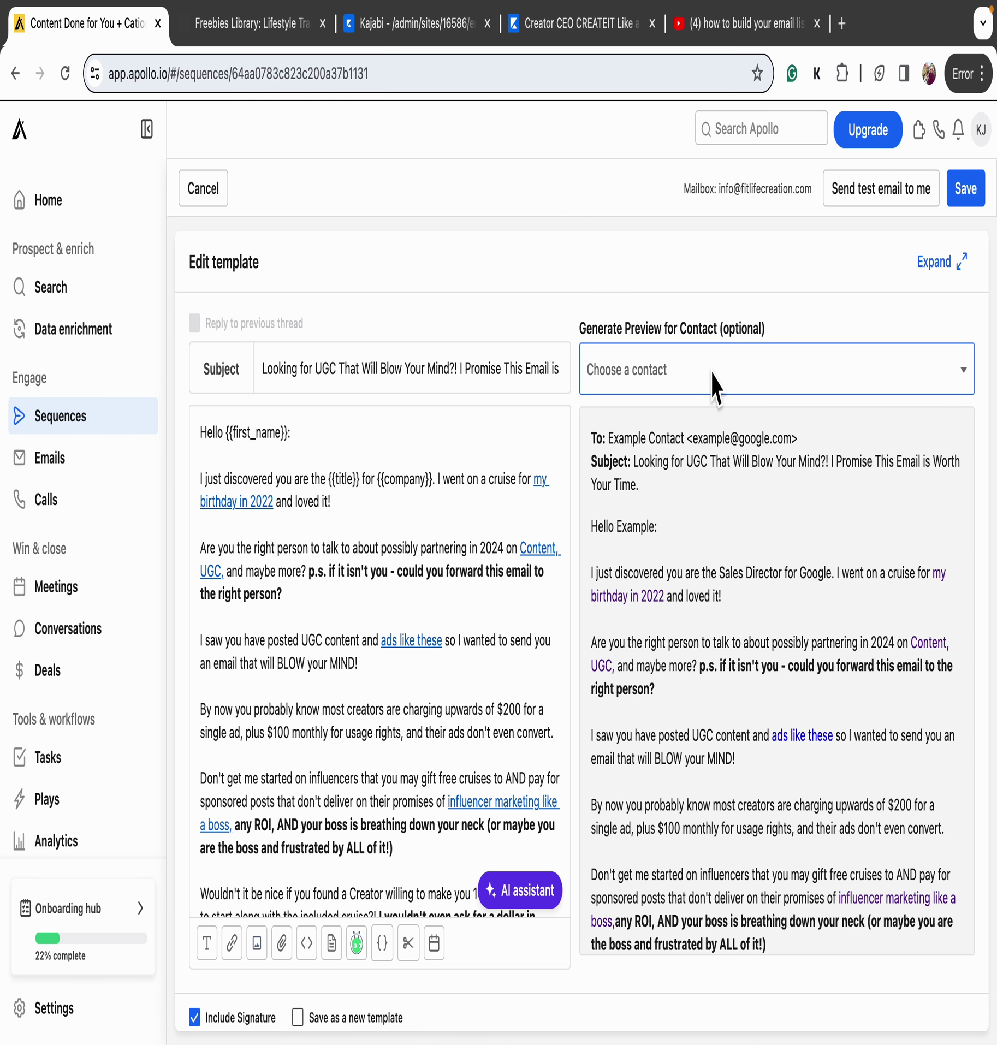
drag(510, 370, 602, 388)
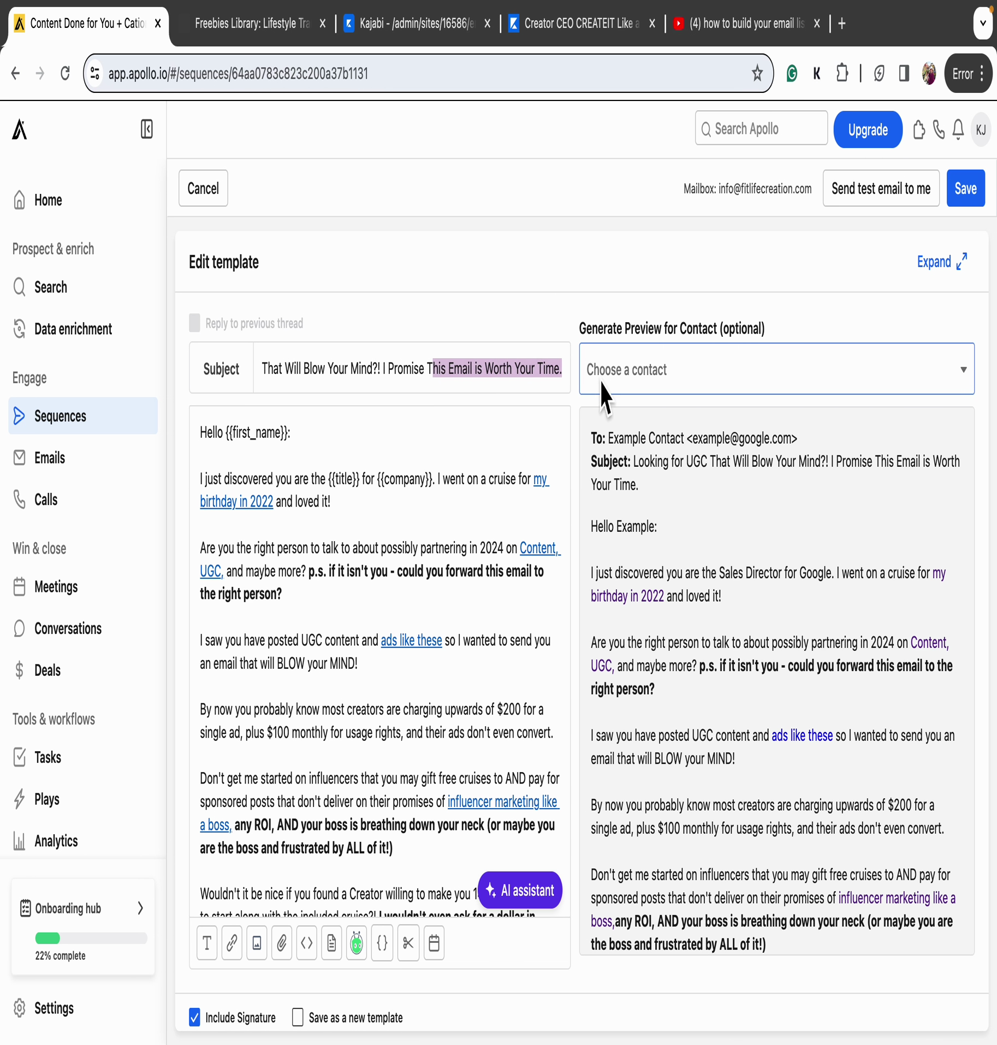
click(428, 508)
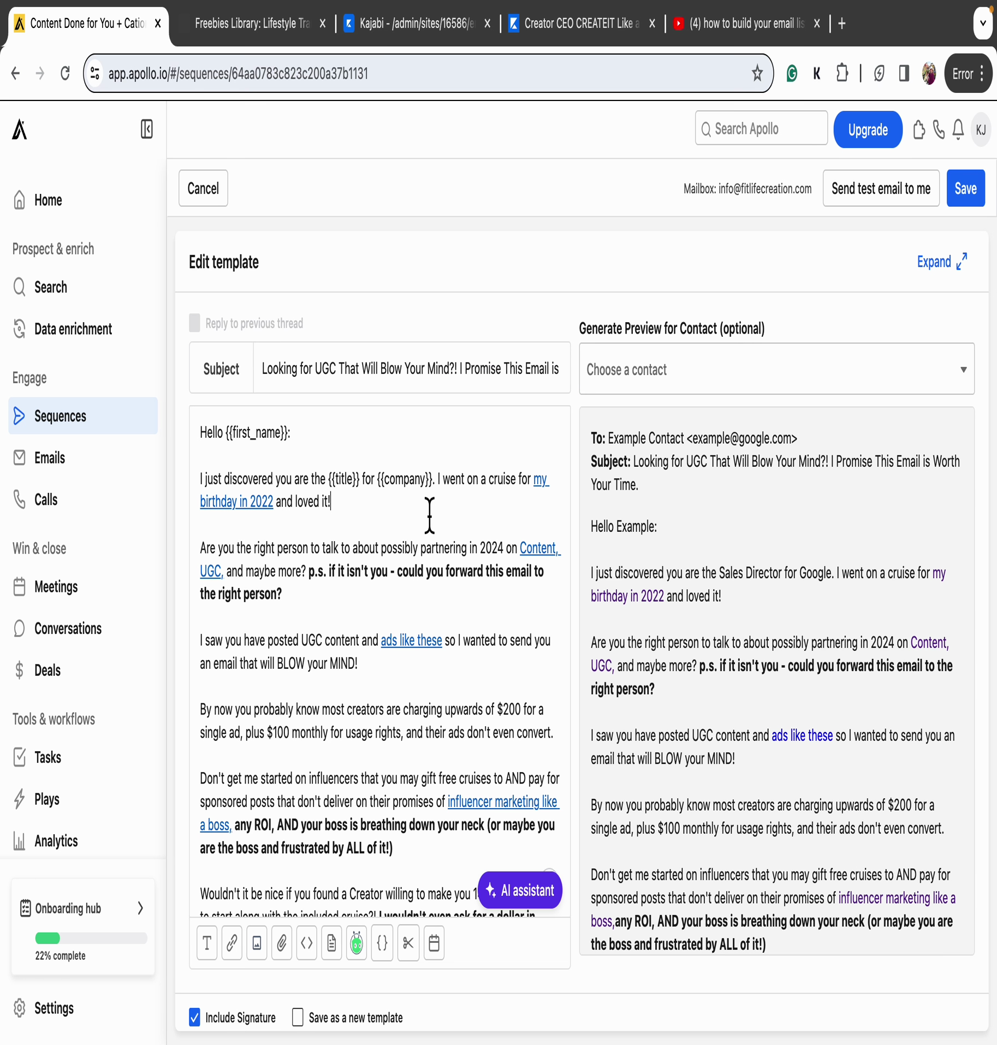
click(349, 480)
click(377, 508)
scroll(413, 627, down, 10)
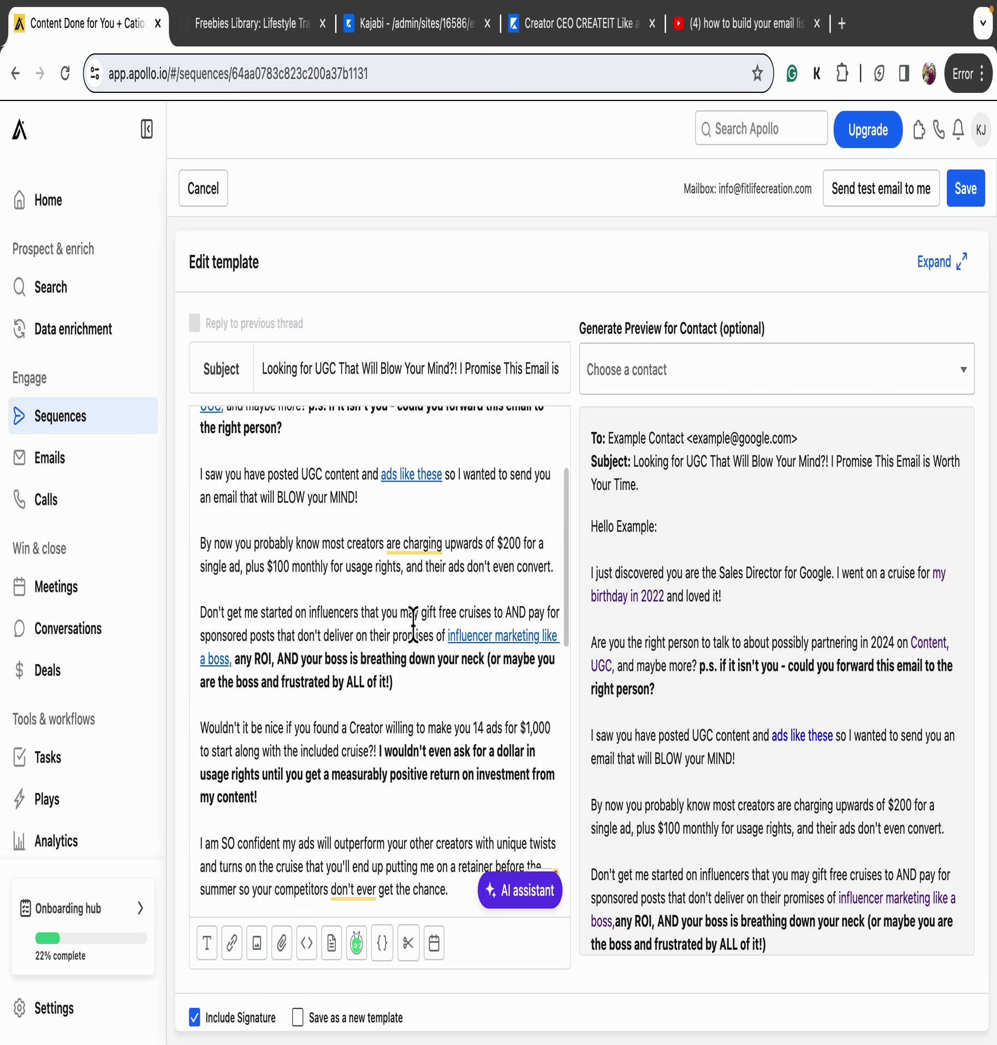
scroll(413, 627, down, 4)
scroll(413, 627, up, 15)
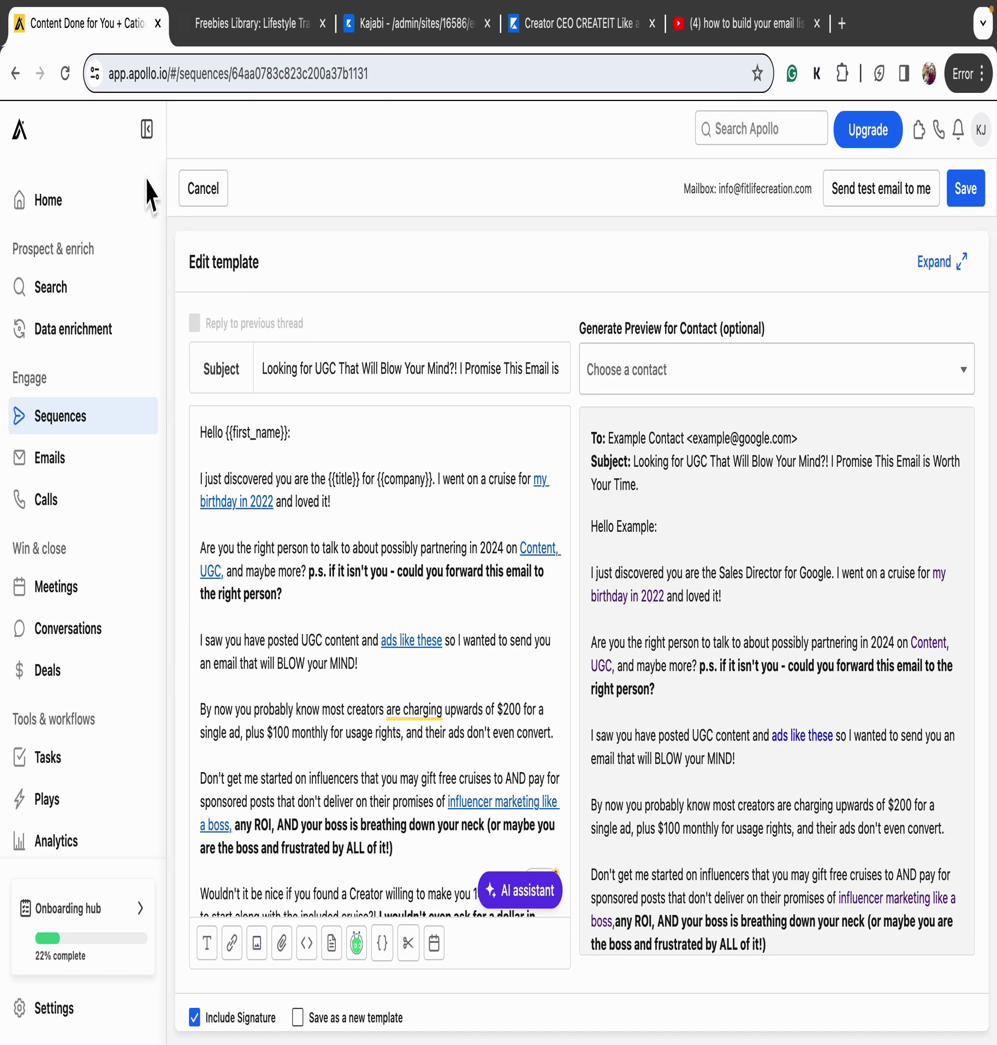
click(15, 87)
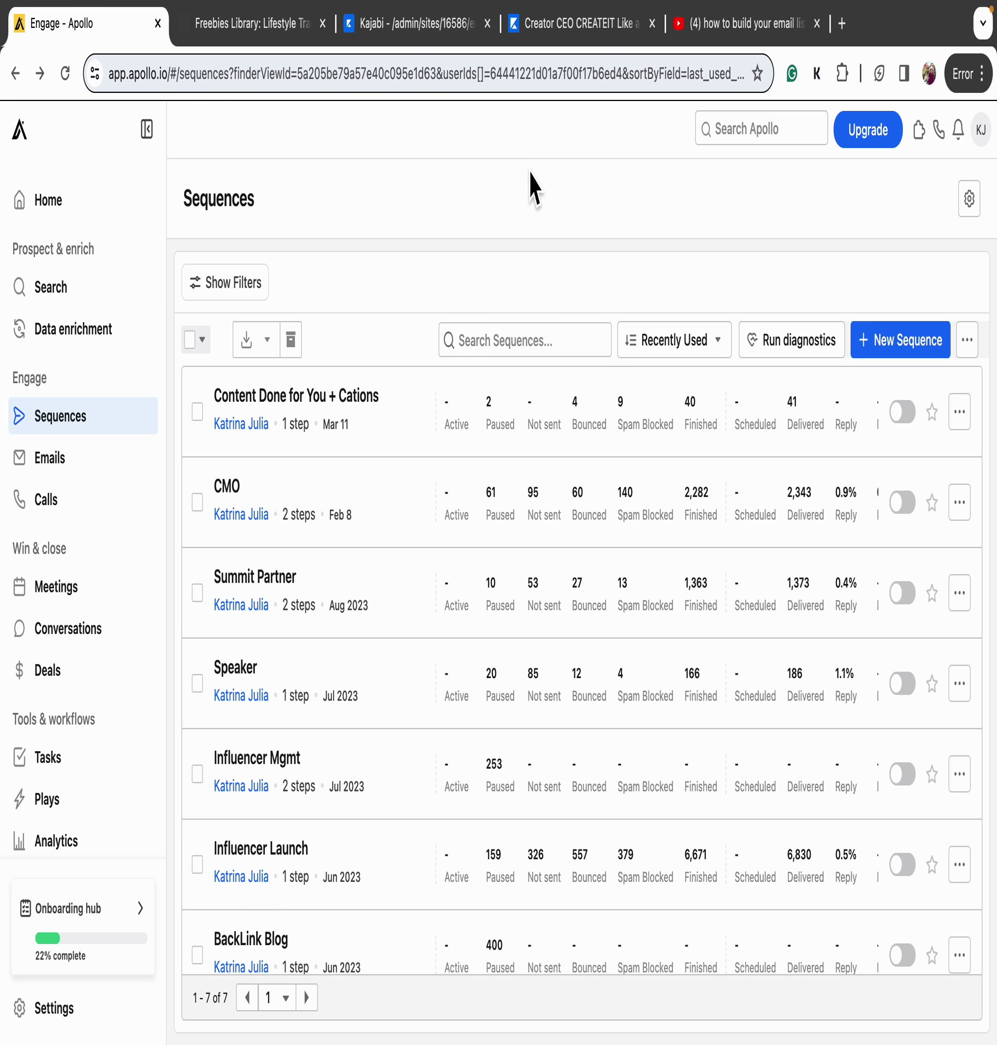
Open the CMO sequence and review the template and preview of its Day 1 email about using AI in launches
click(223, 493)
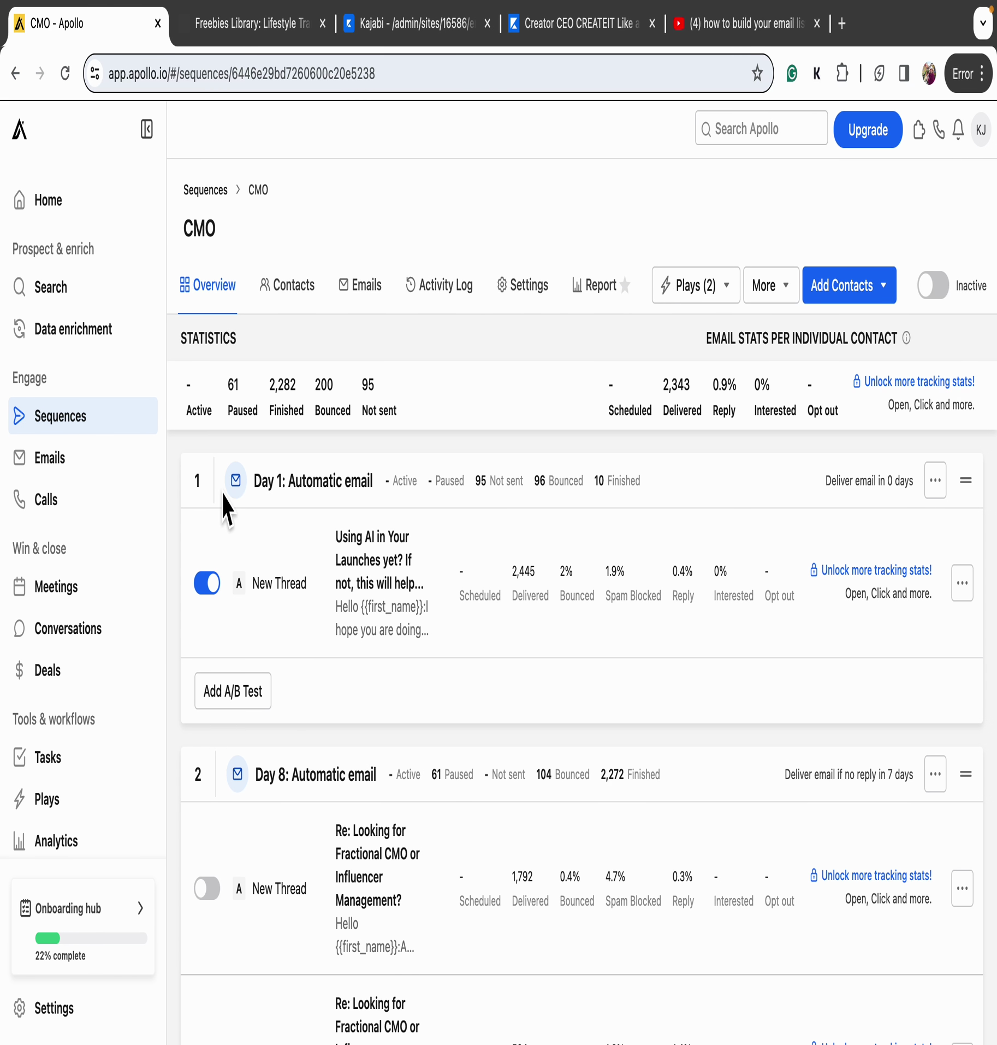
click(387, 590)
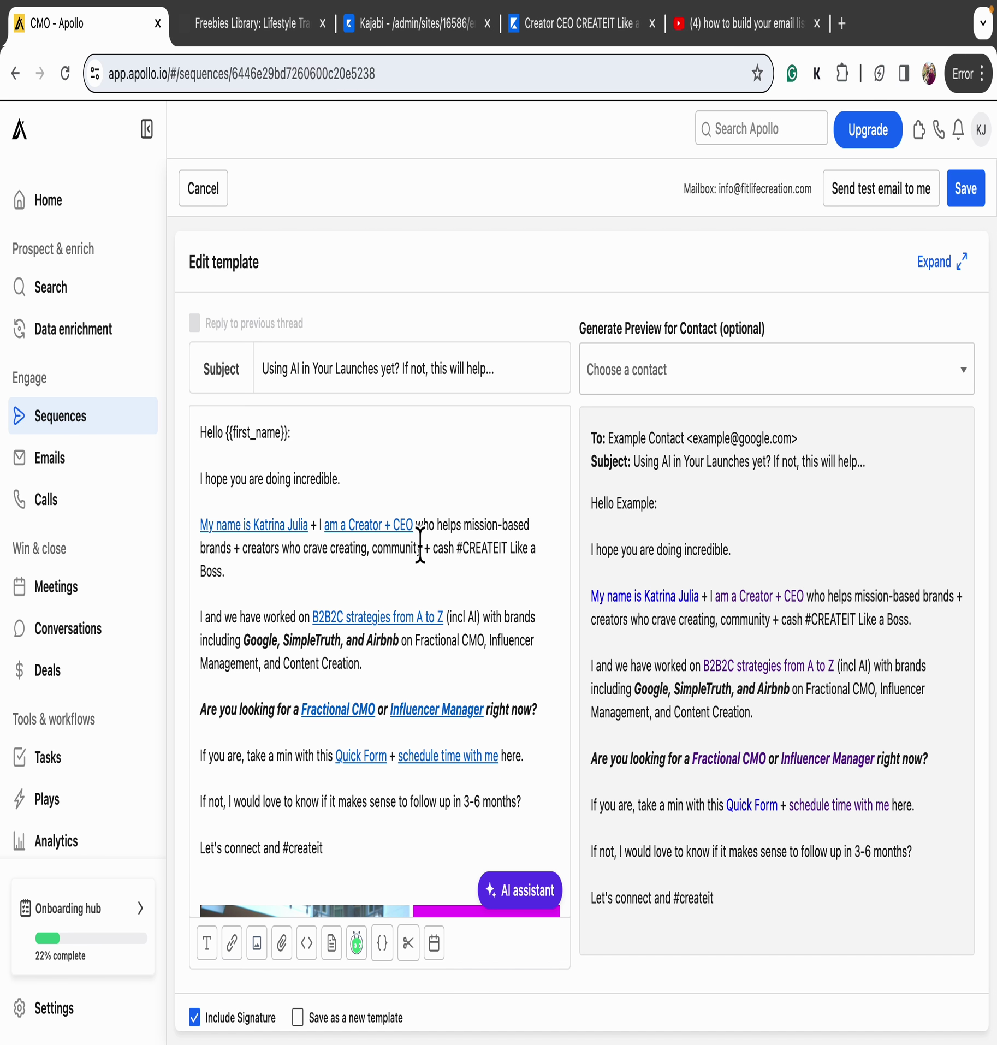
scroll(414, 655, down, 1)
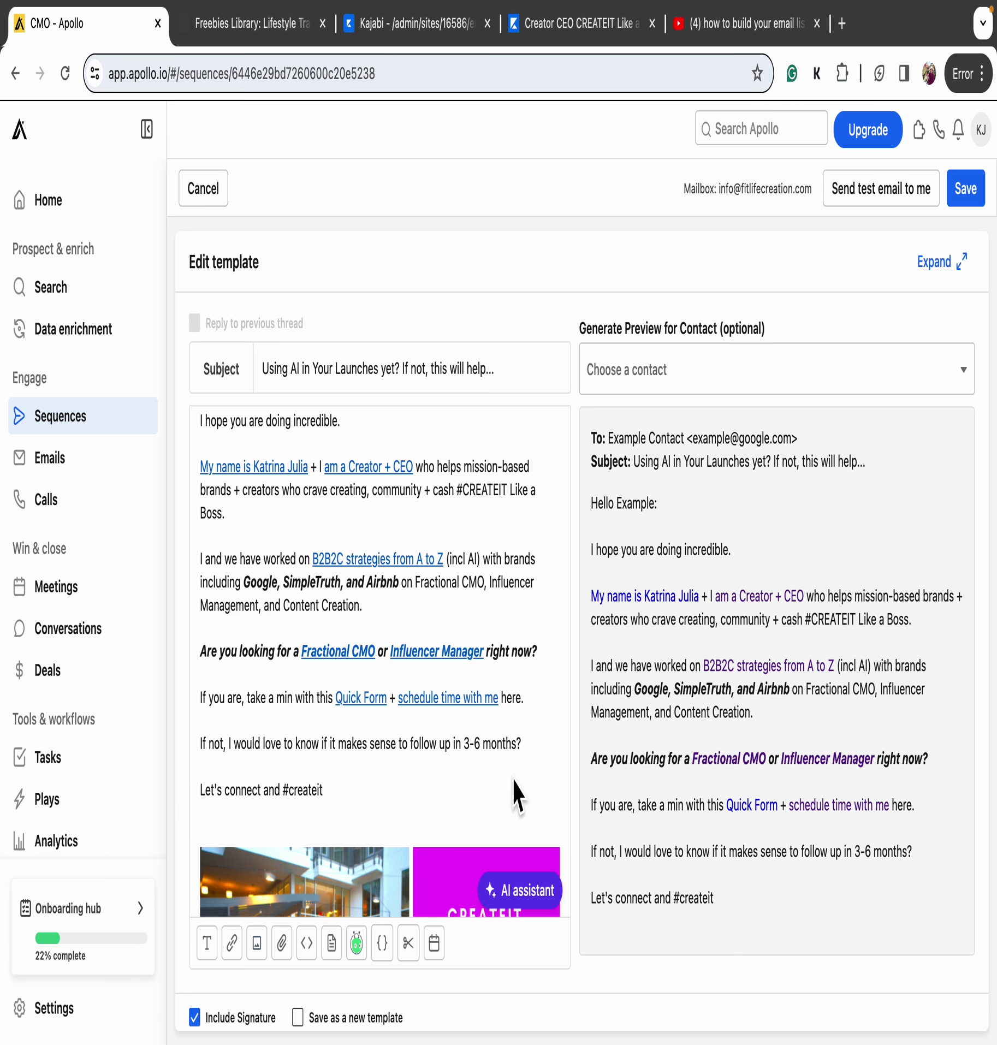
scroll(846, 592, down, 10)
scroll(841, 590, down, 10)
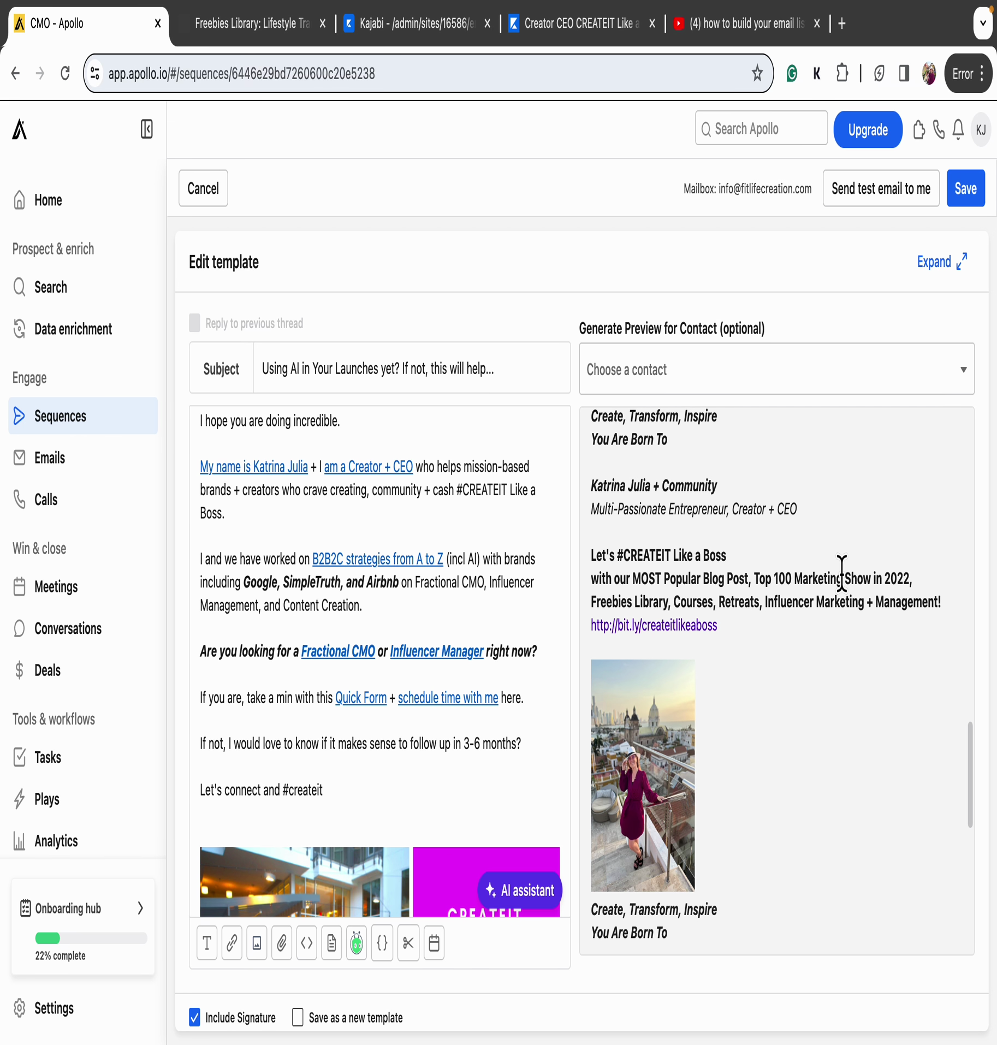
scroll(444, 573, up, 1)
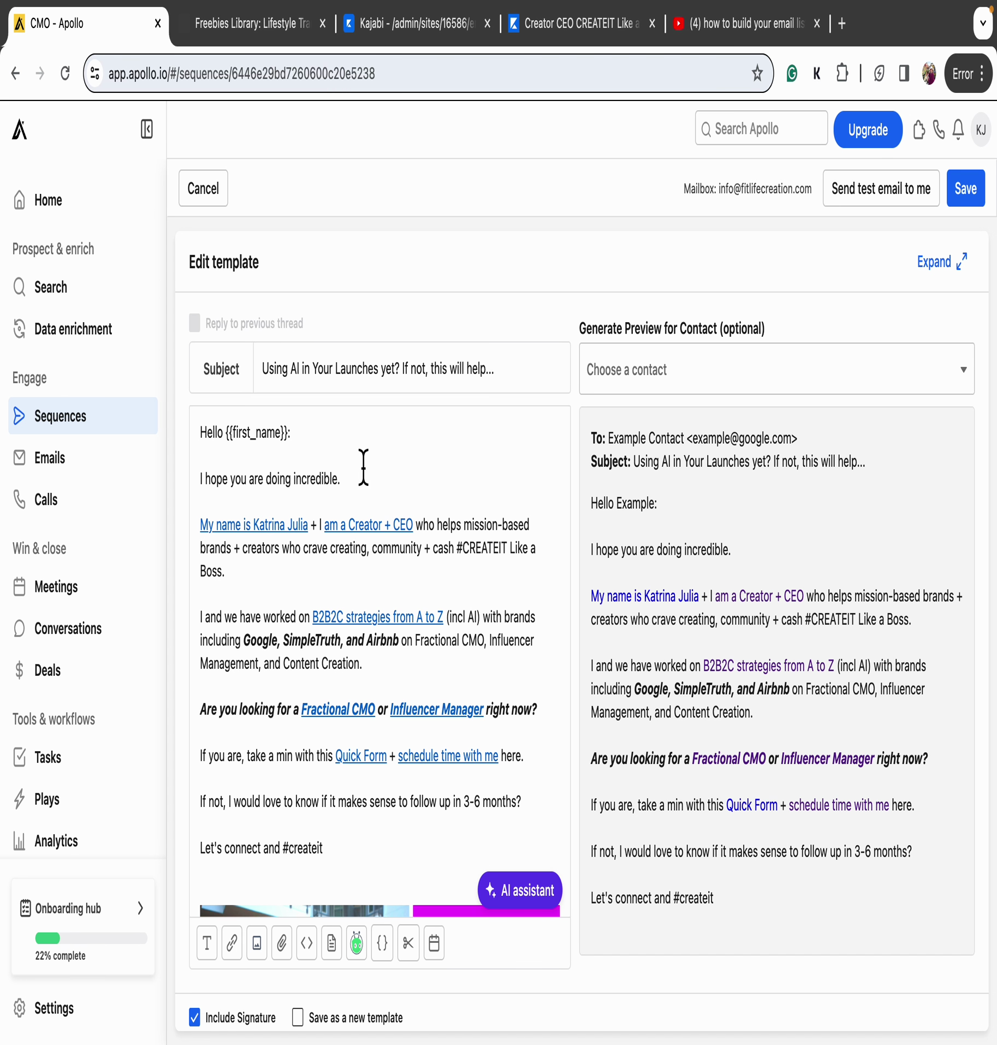
click(15, 74)
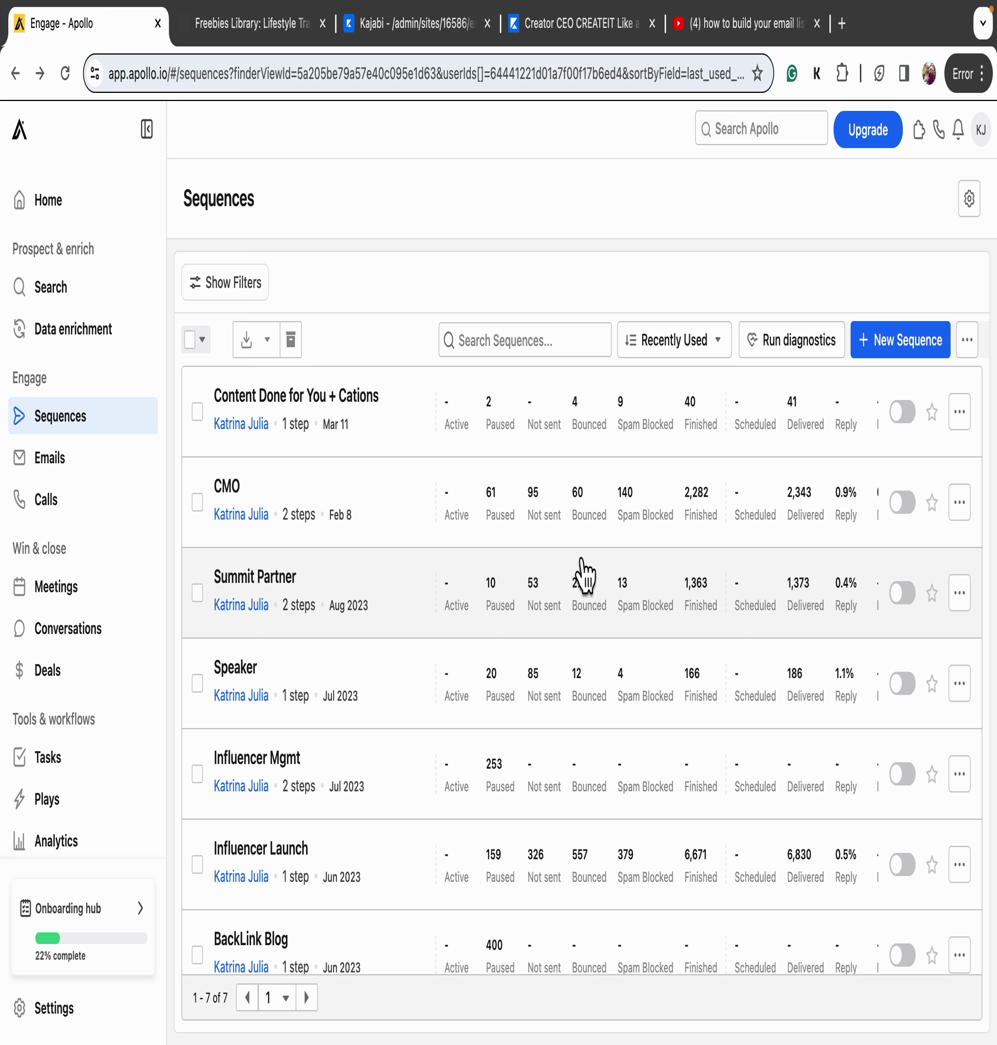
click(71, 301)
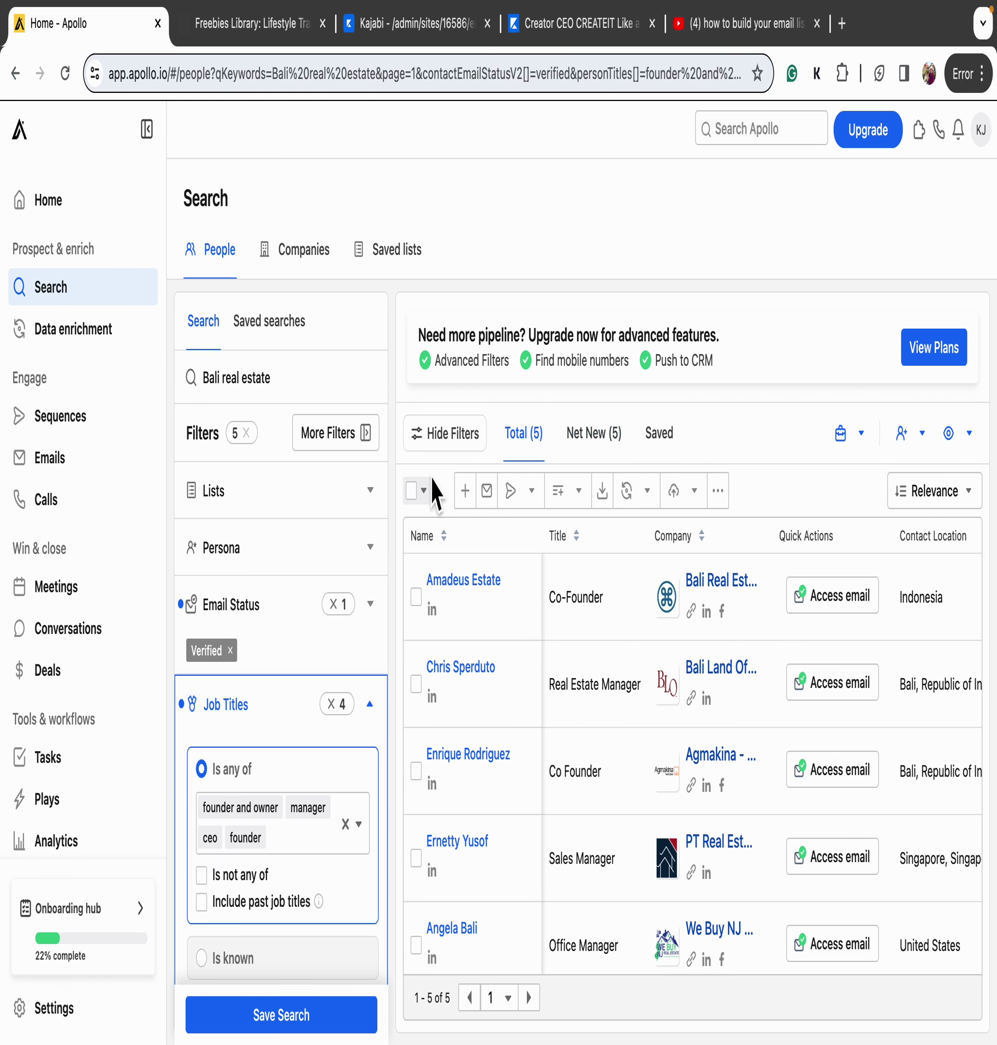
click(426, 494)
click(412, 595)
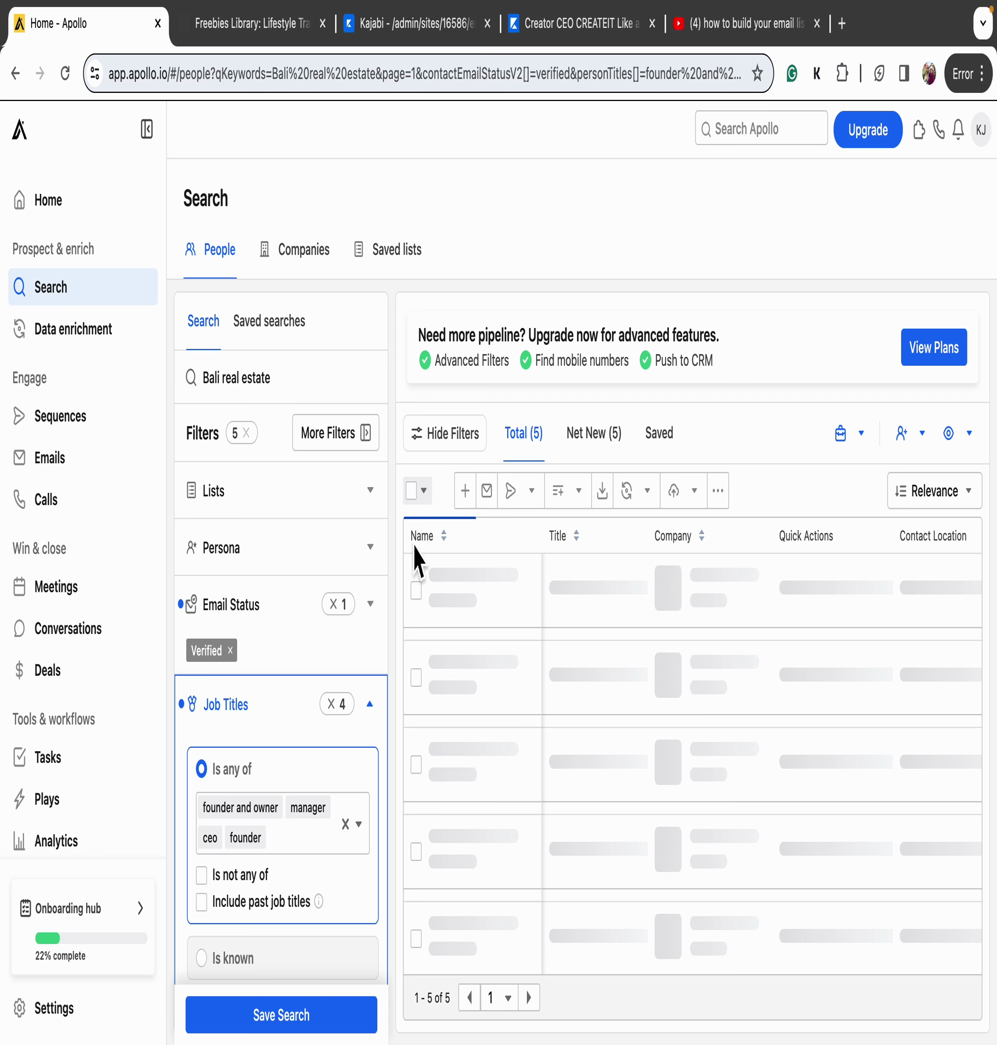
click(594, 496)
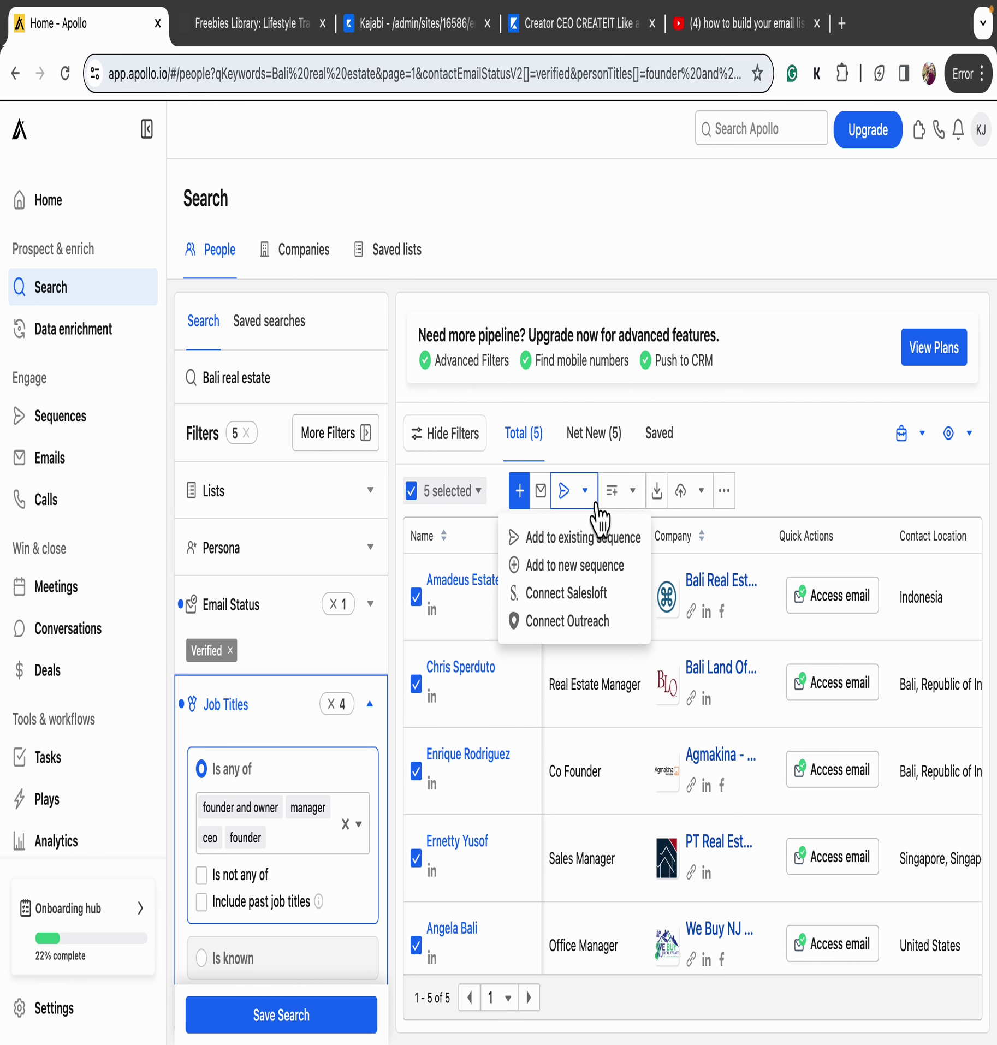
click(599, 542)
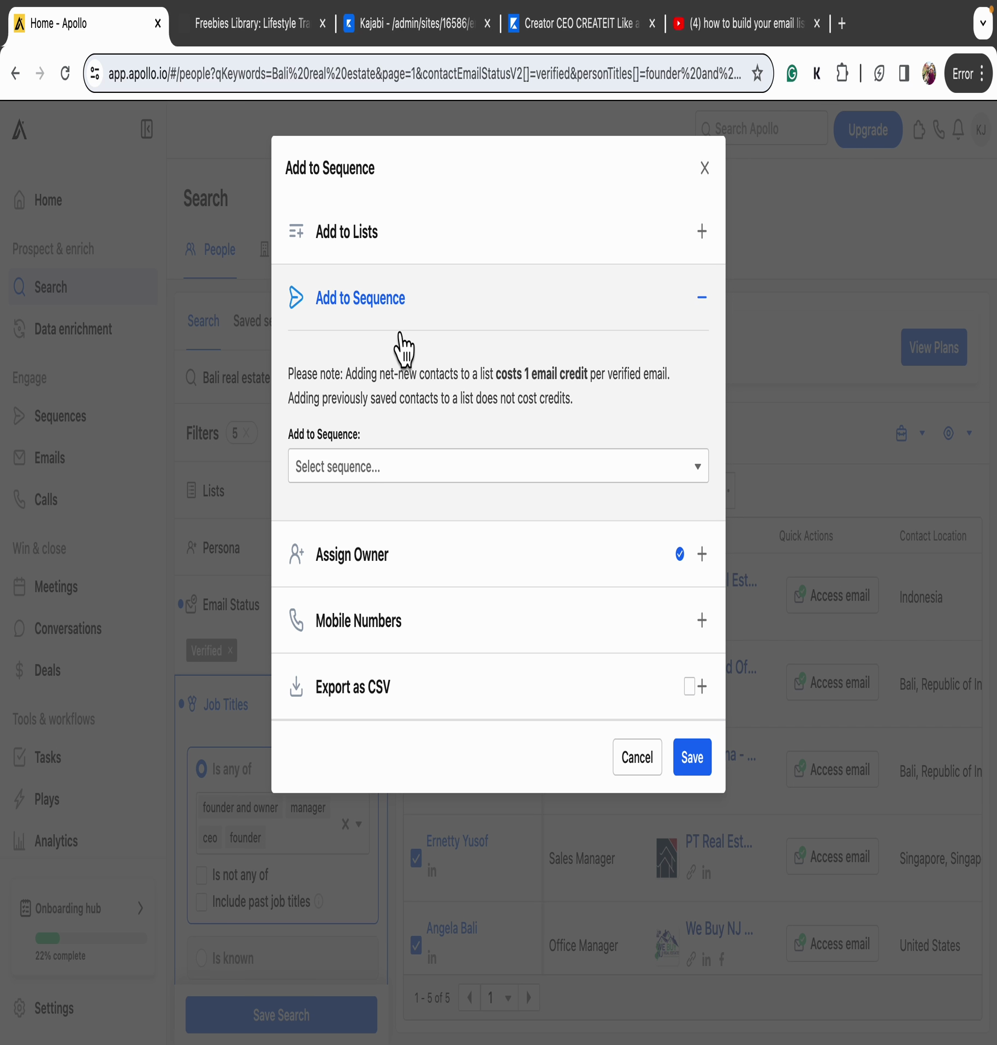
click(391, 313)
click(390, 314)
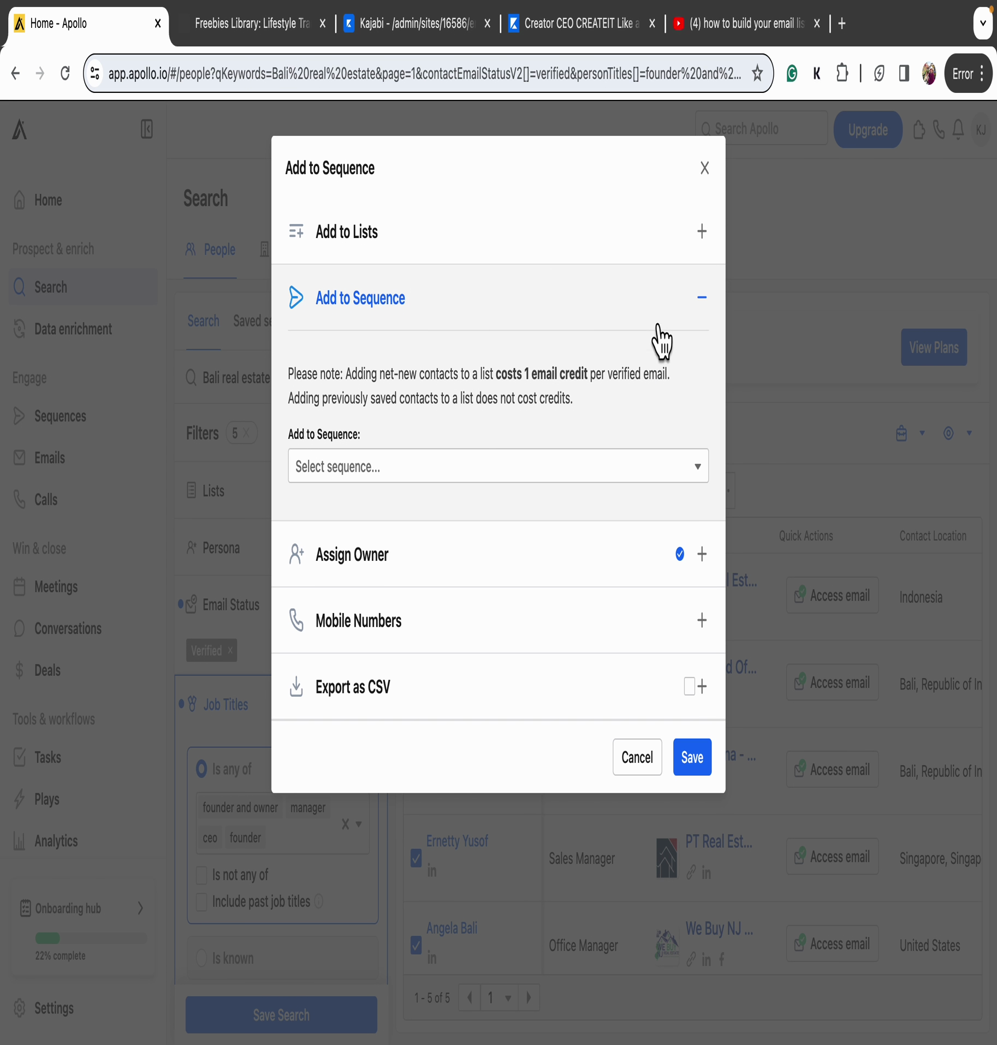
click(549, 467)
scroll(532, 611, down, 2)
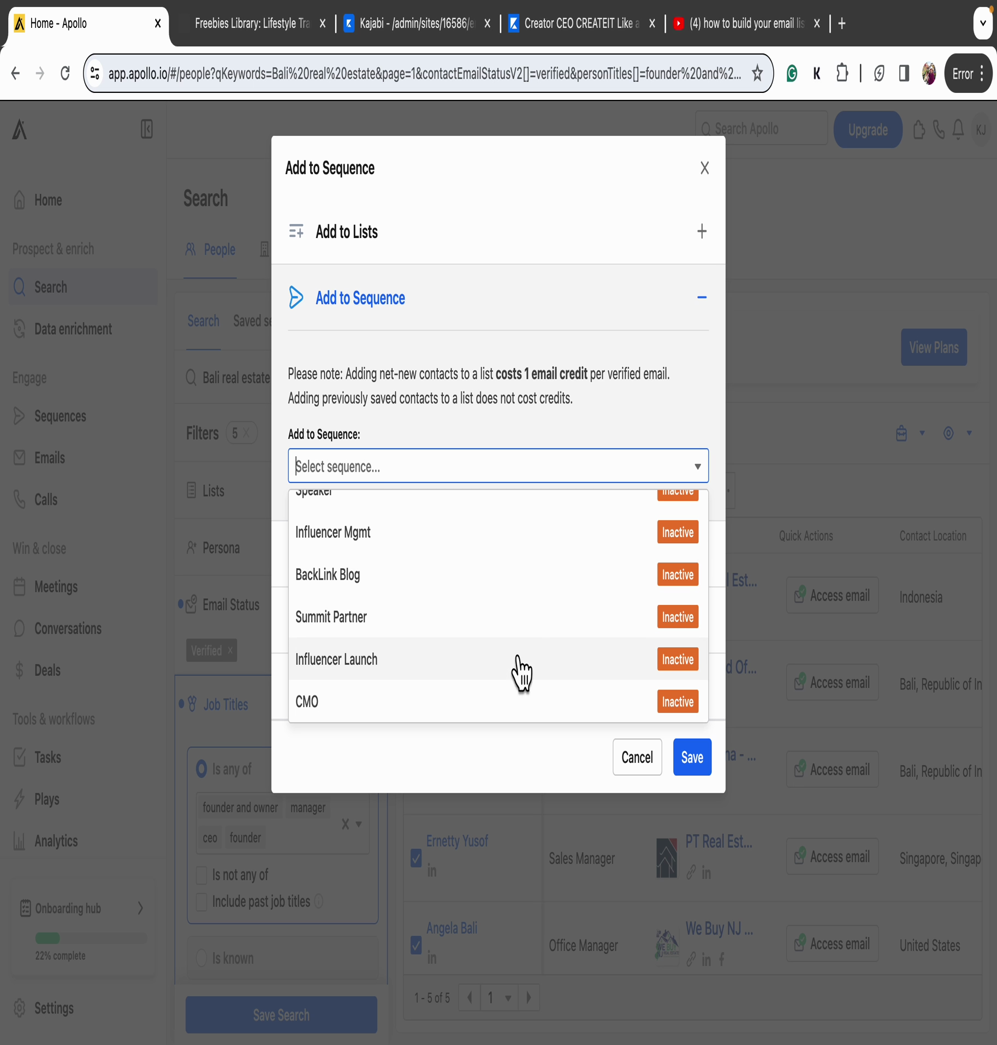
scroll(548, 635, up, 2)
click(771, 397)
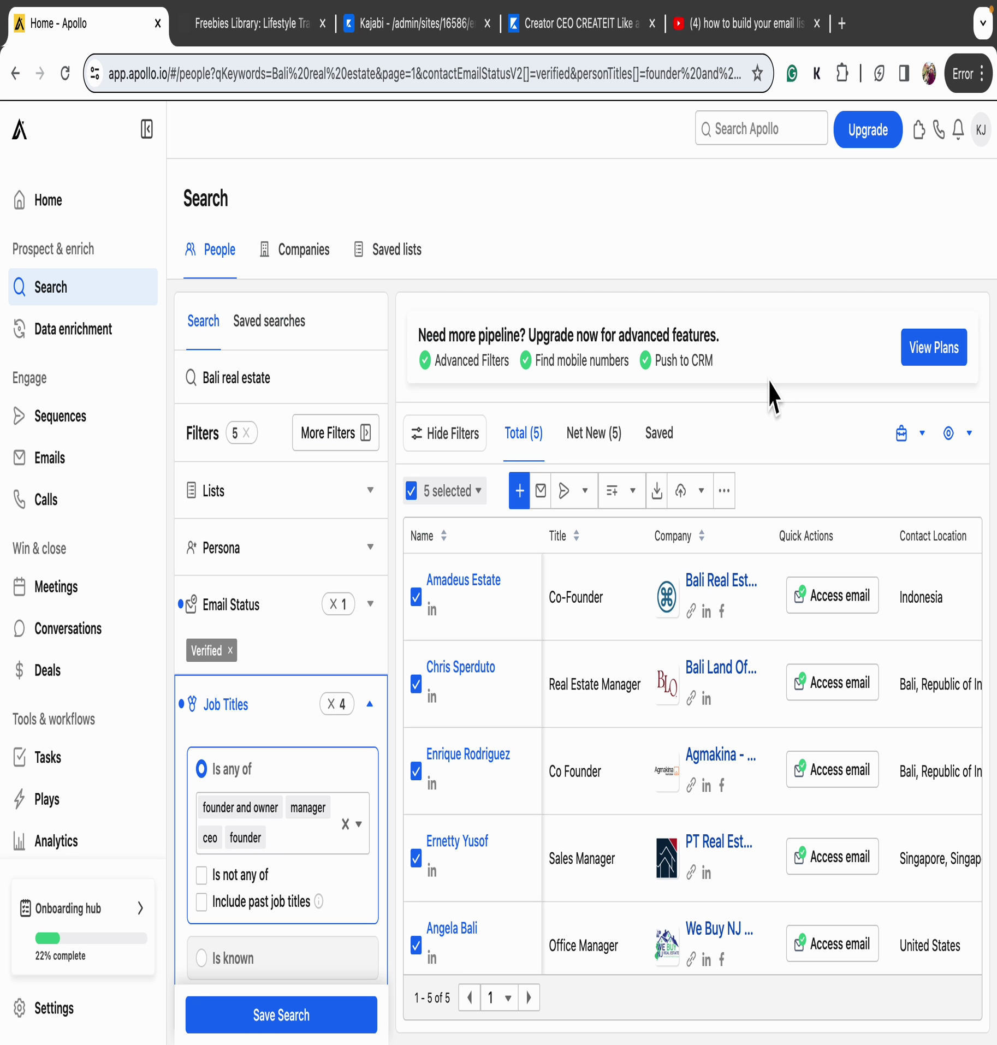
Activate the CMO sequence in the Sequences overview
click(82, 420)
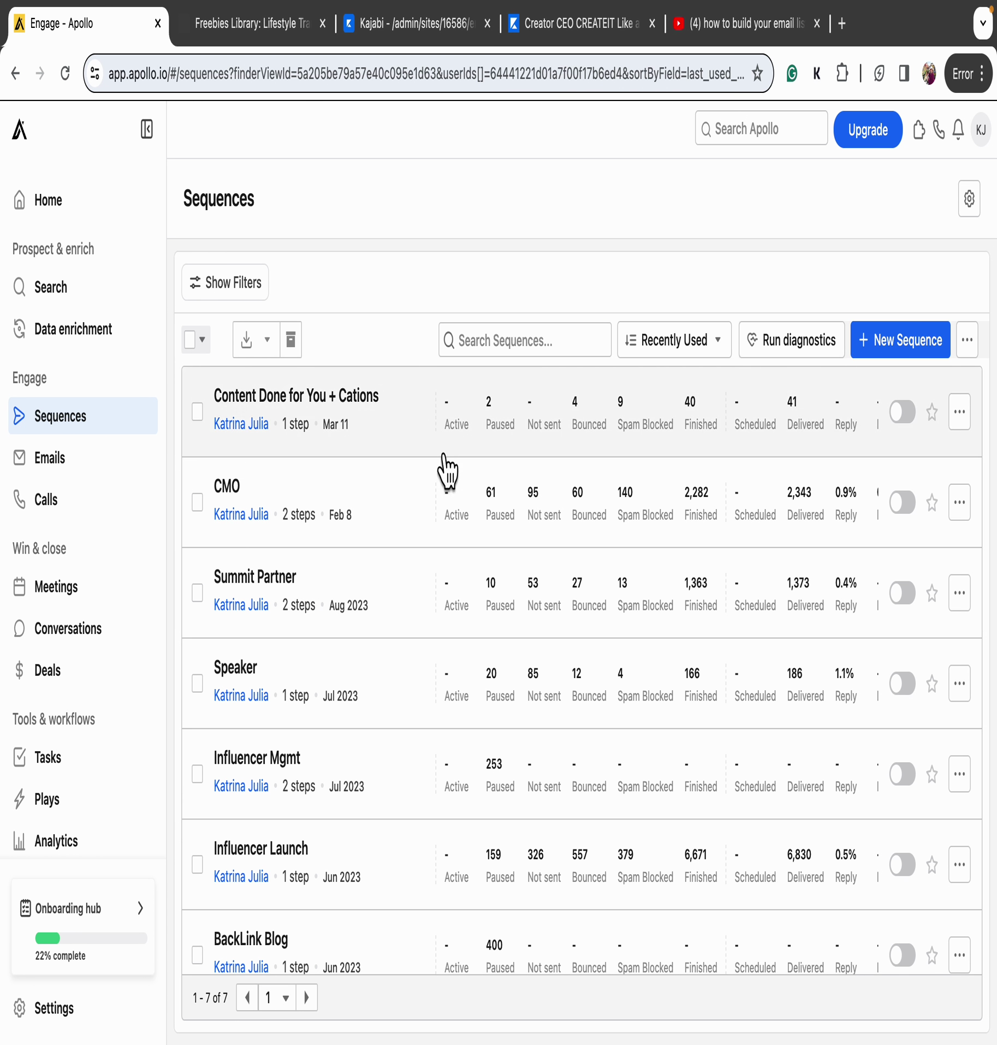
click(902, 504)
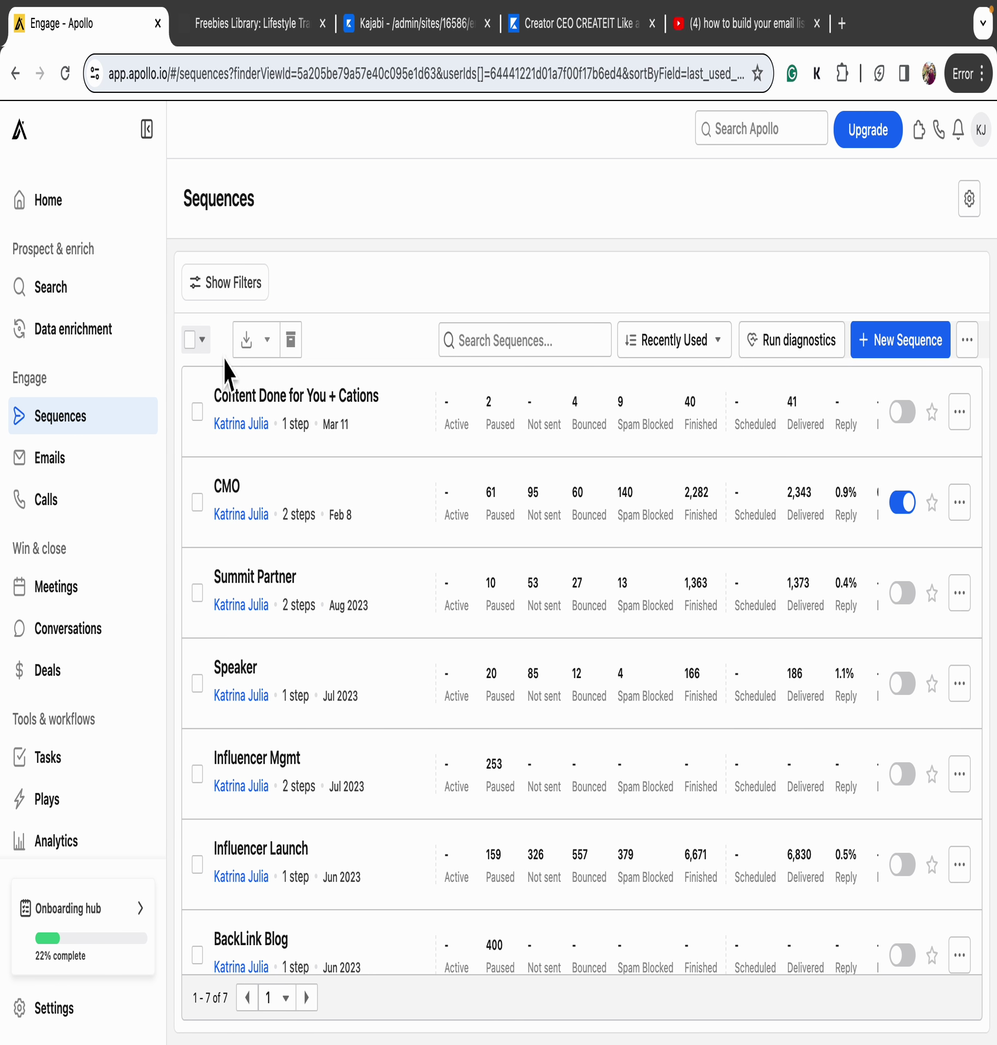
Select all the people found in the Bali real estate search and choose the existing CMO sequence for them
click(70, 302)
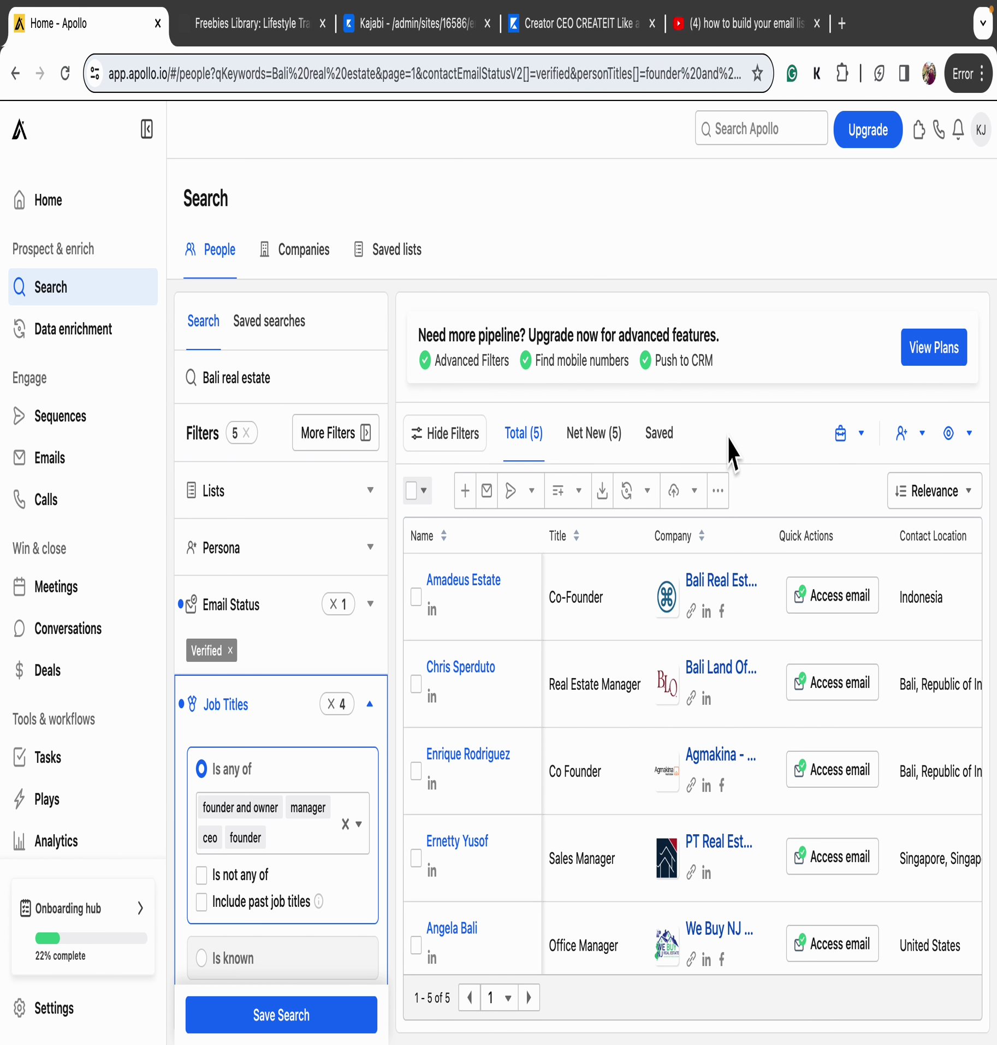
click(424, 490)
click(407, 595)
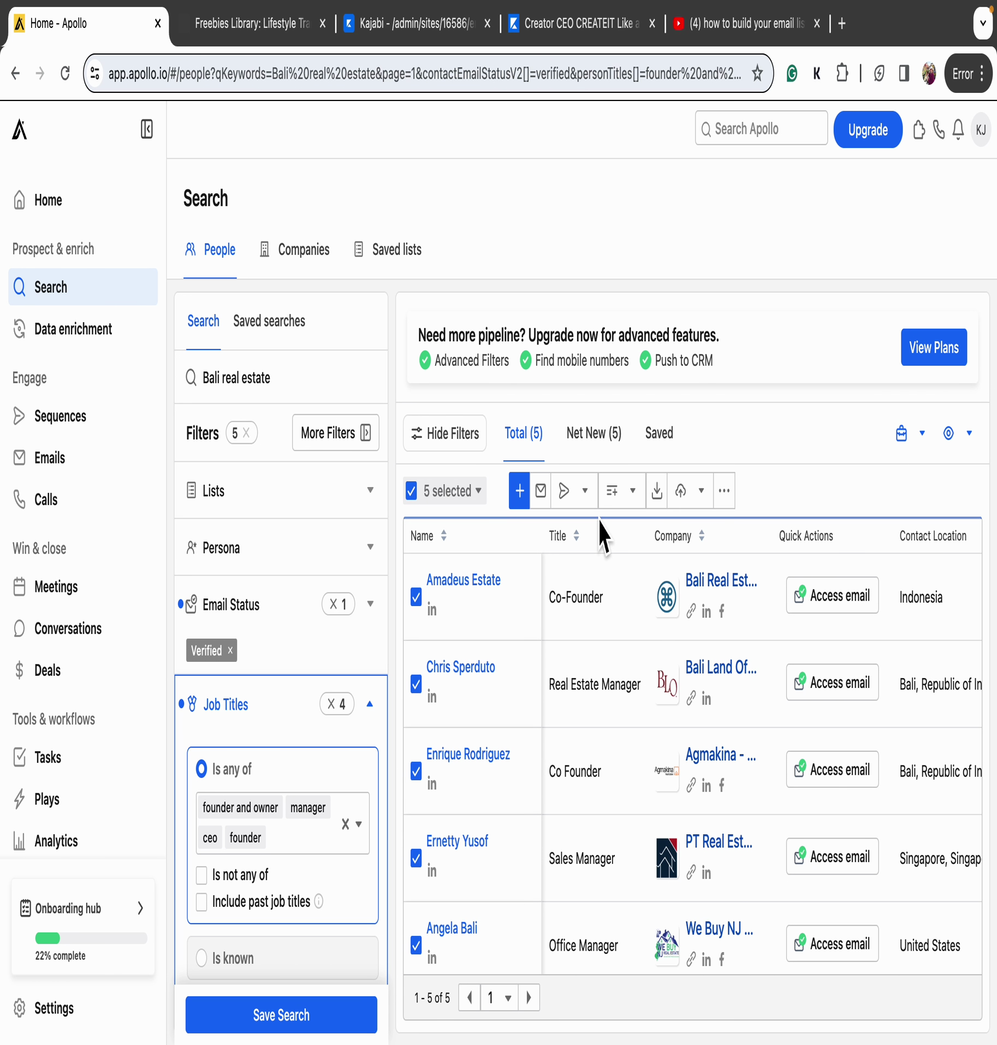
click(587, 500)
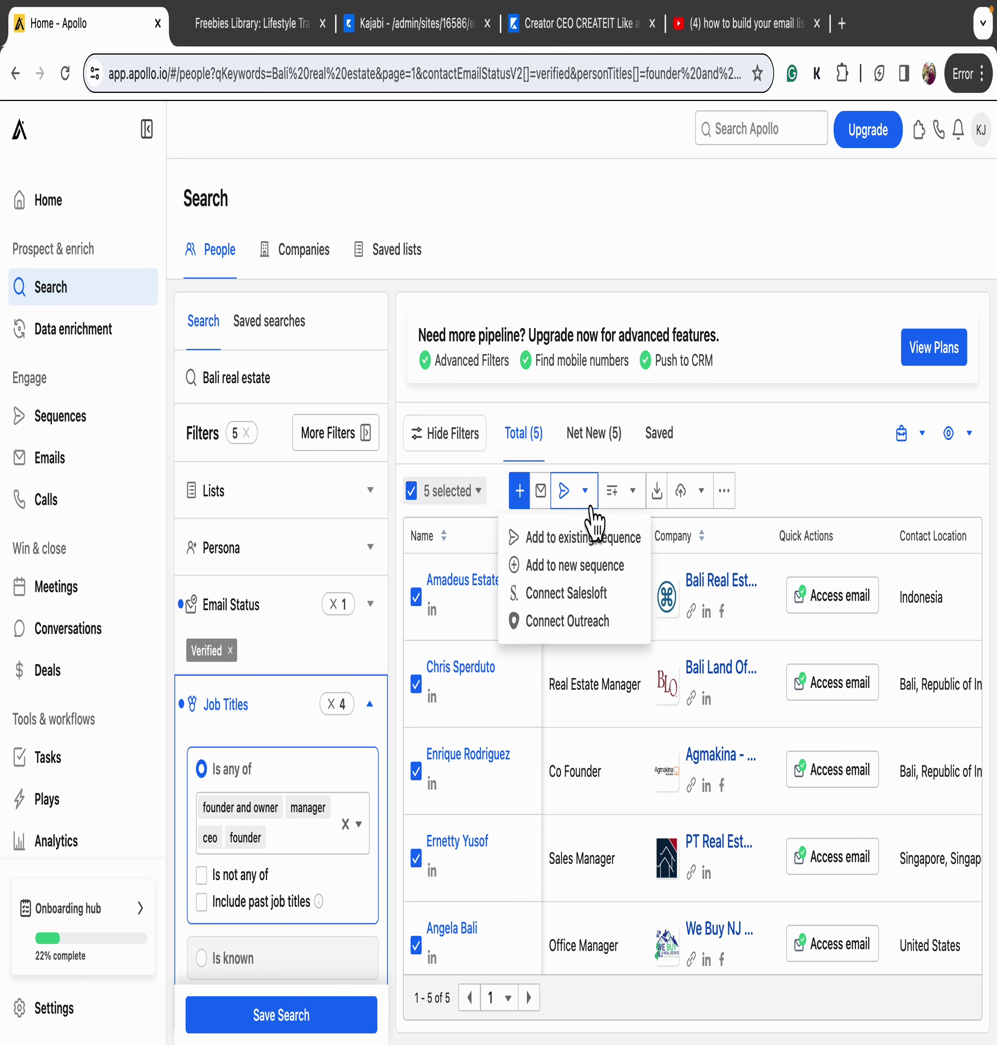
click(596, 549)
click(553, 479)
scroll(514, 649, down, 2)
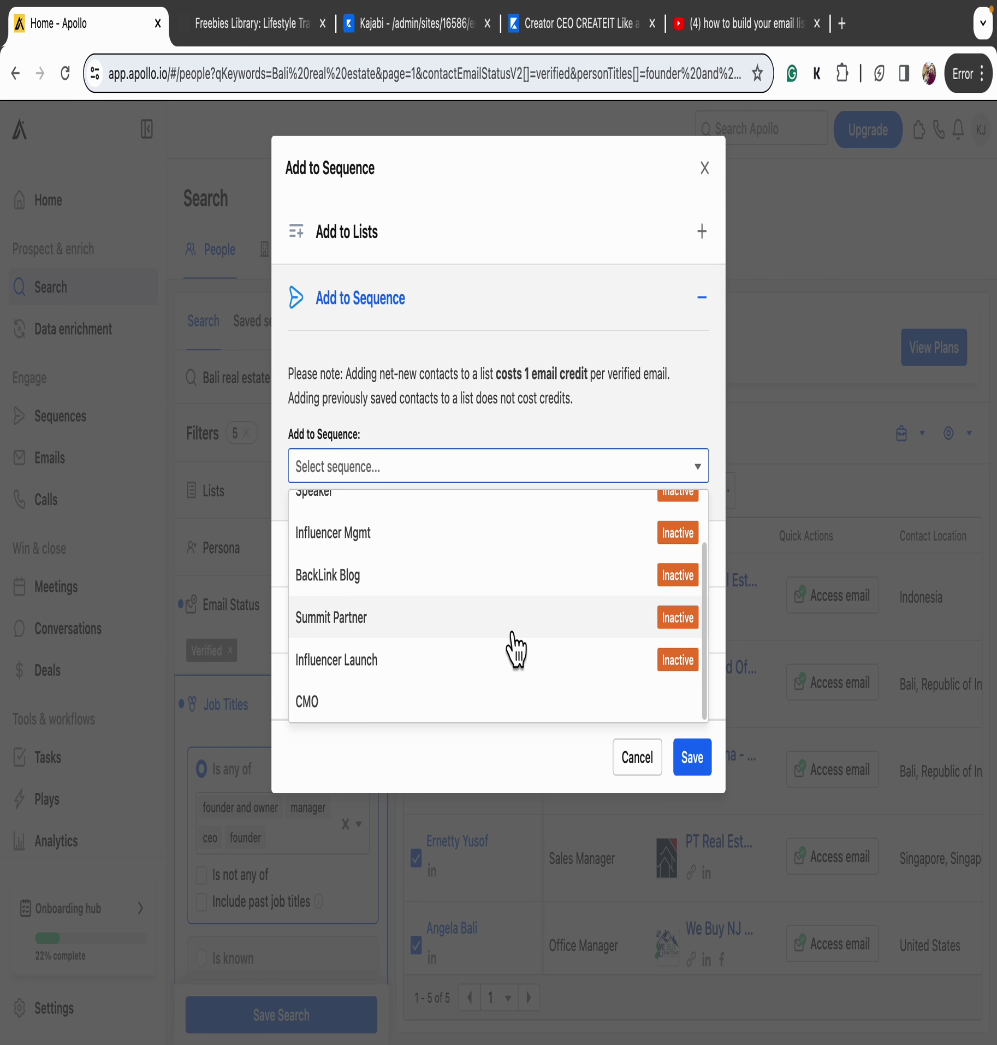
click(467, 702)
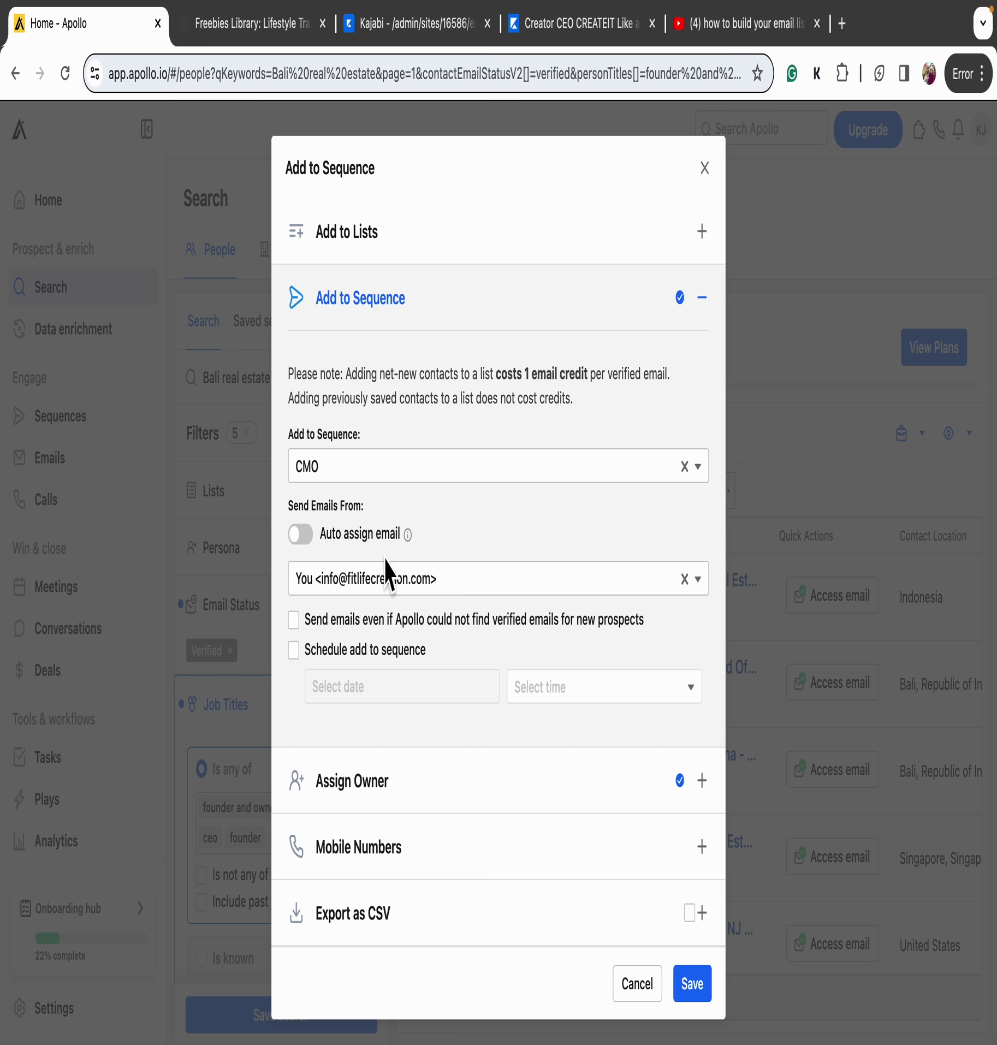
Check the sending mailbox options without auto-assigning an email, and save the selected contacts to the CMO sequence
click(306, 540)
click(302, 534)
click(382, 579)
click(327, 634)
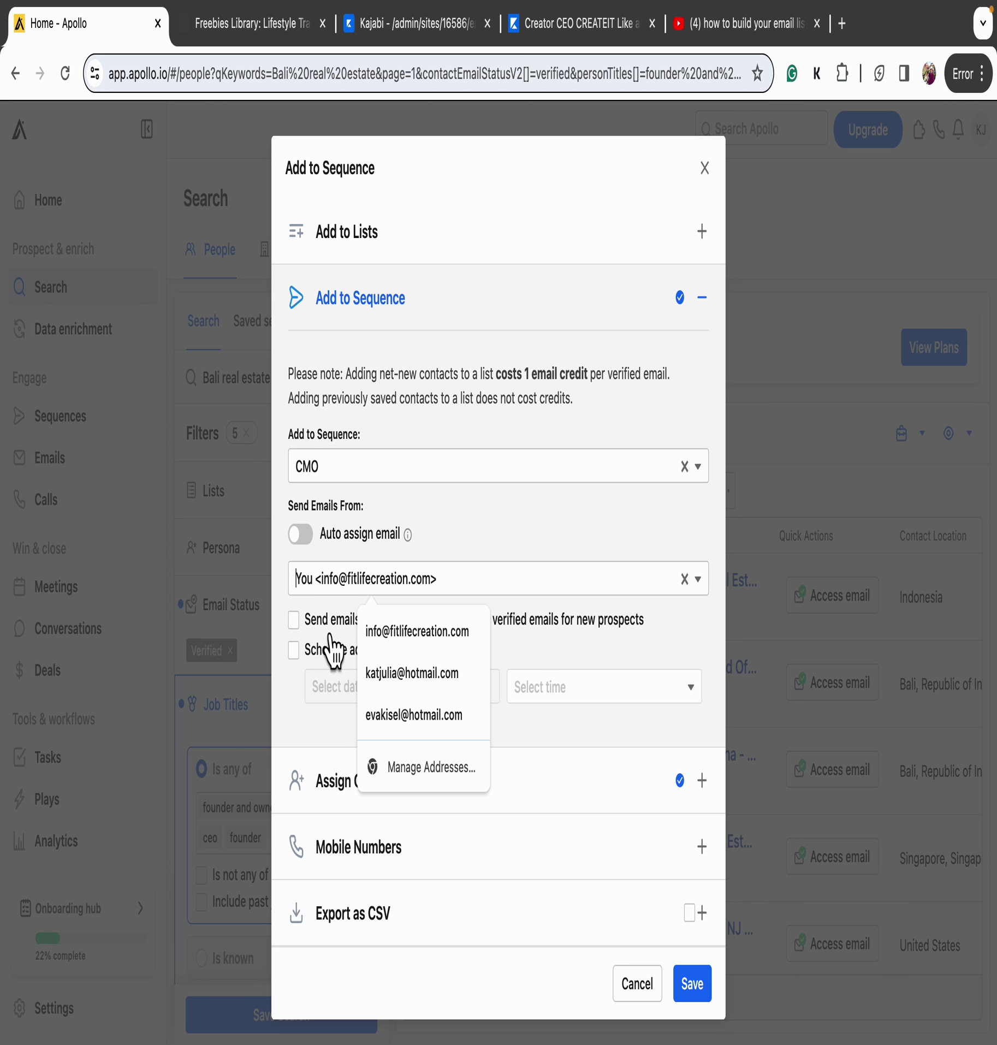
click(693, 628)
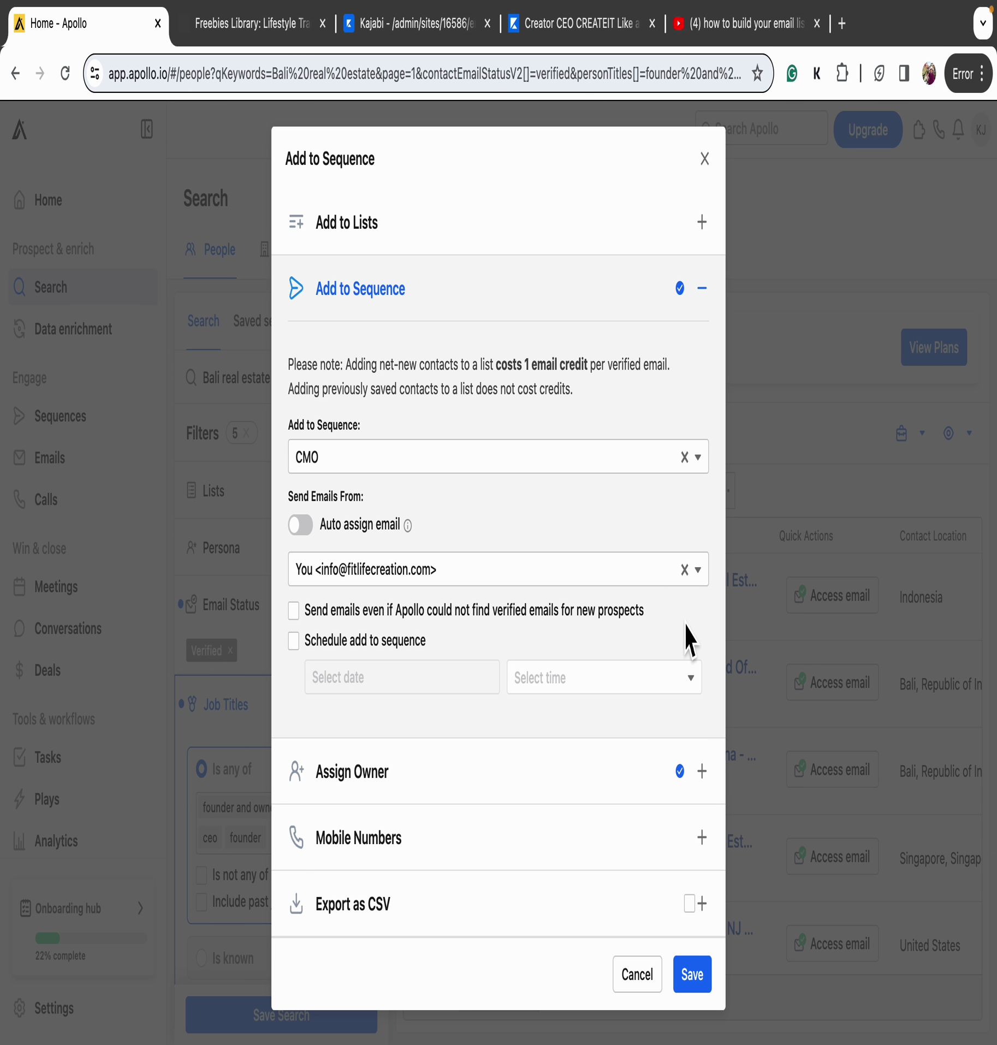
click(693, 976)
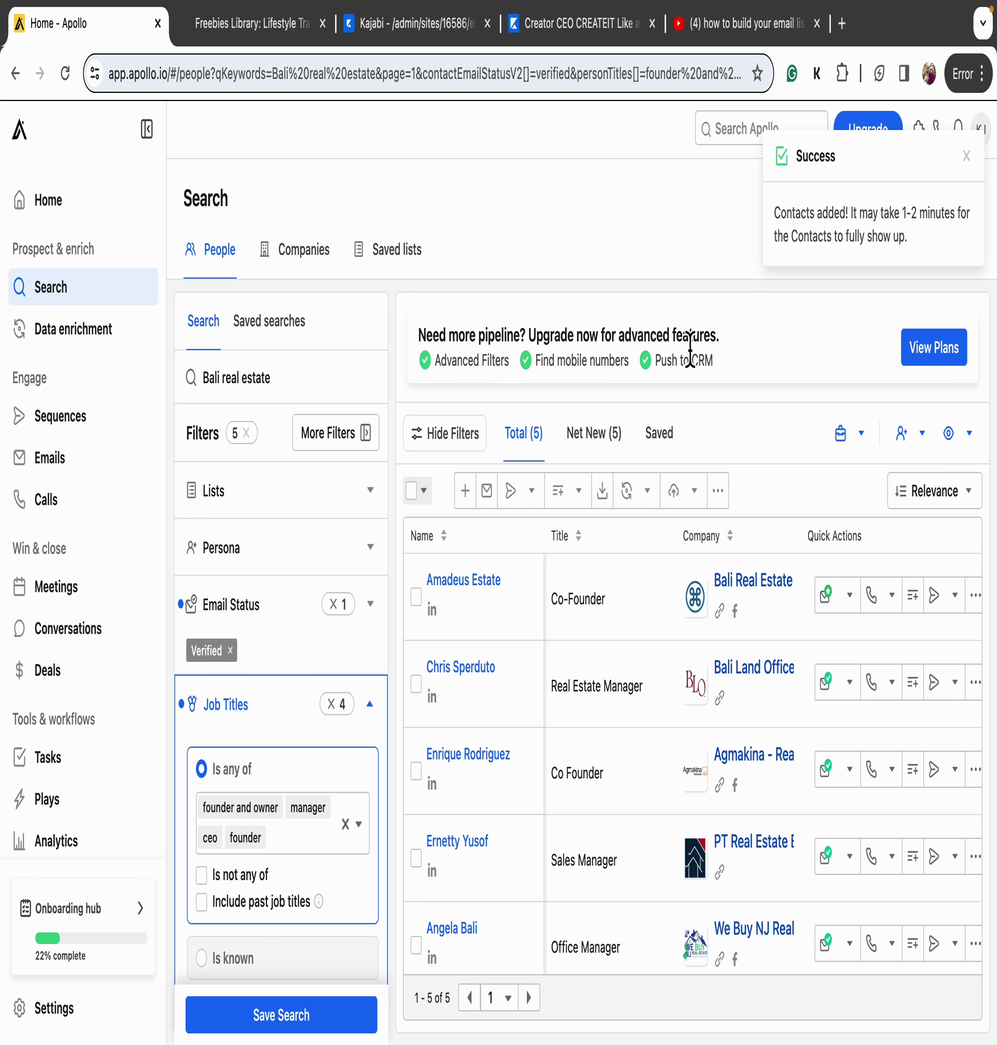
Select all the people found again and save them as contacts in the "Founders and CEOs" list
click(423, 490)
click(404, 592)
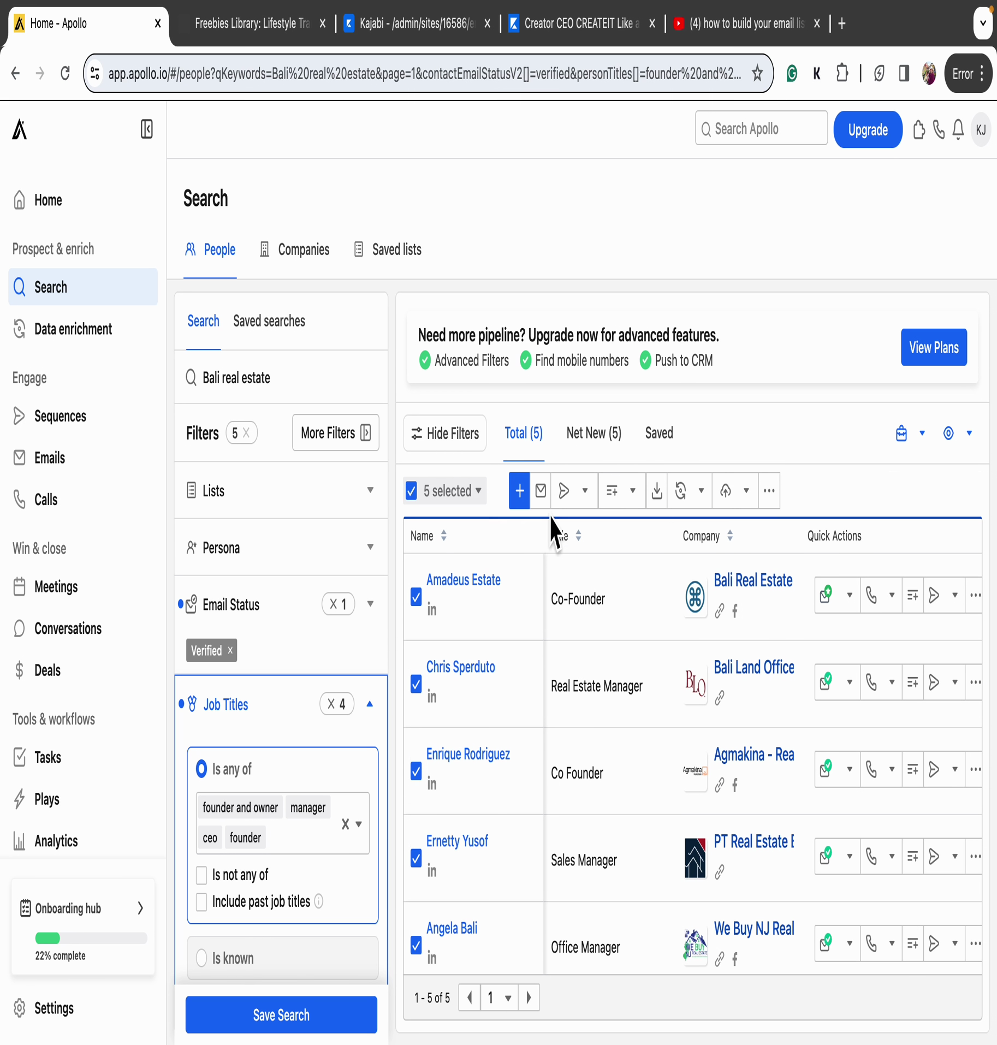
click(521, 494)
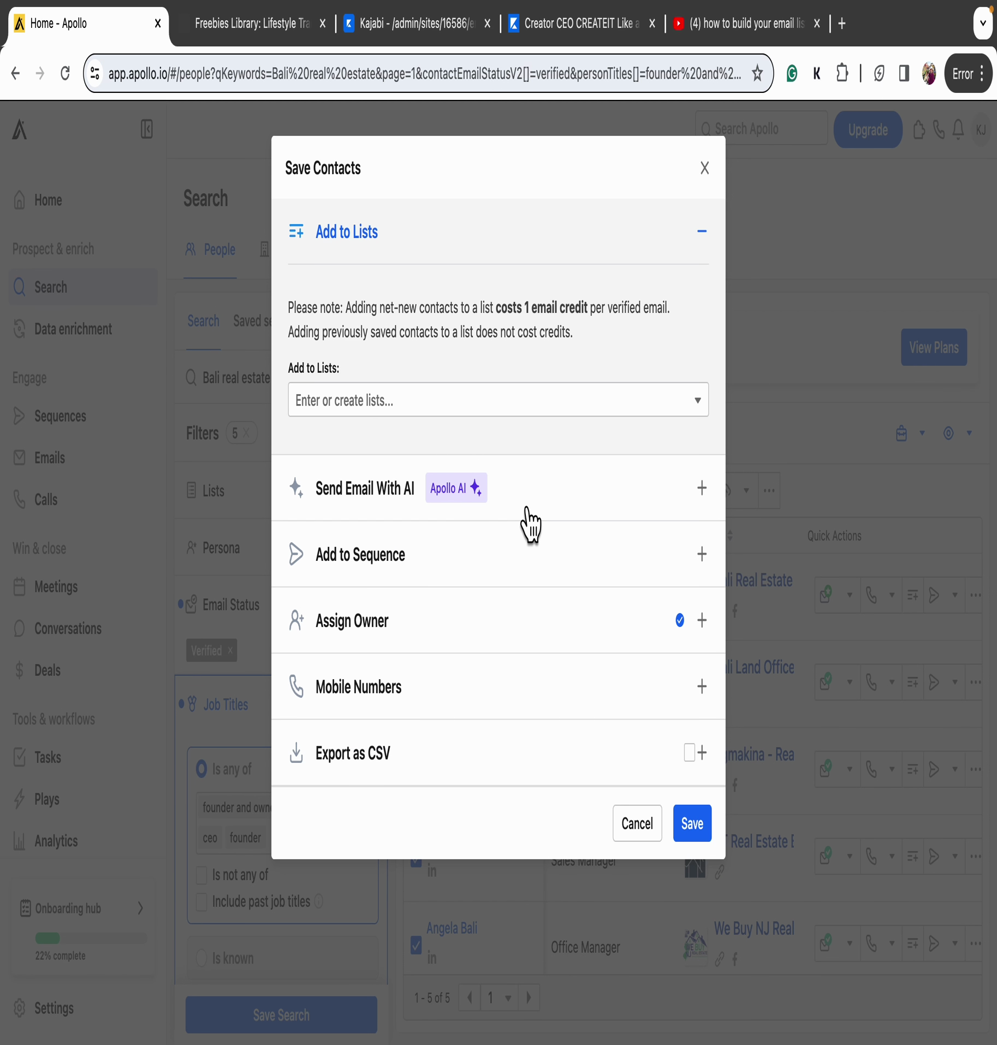
click(550, 404)
click(479, 458)
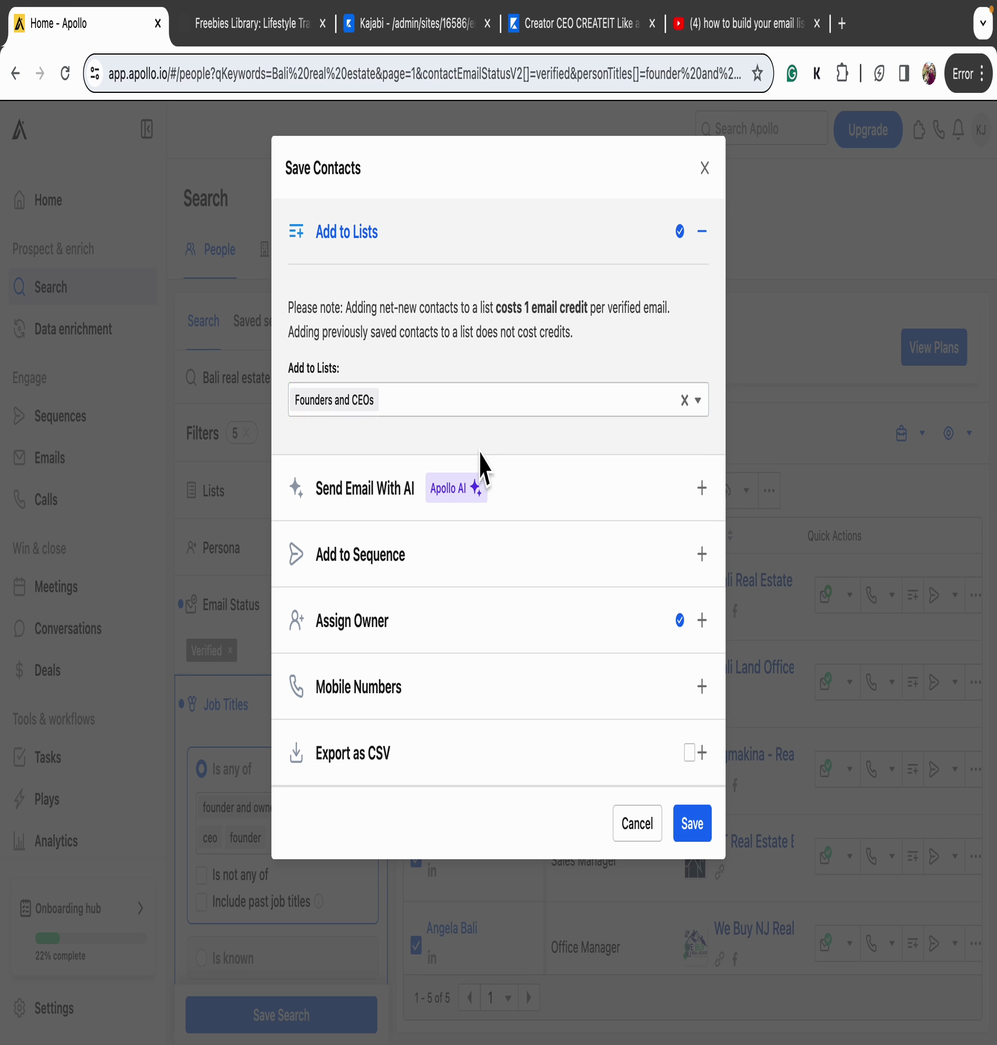
click(691, 824)
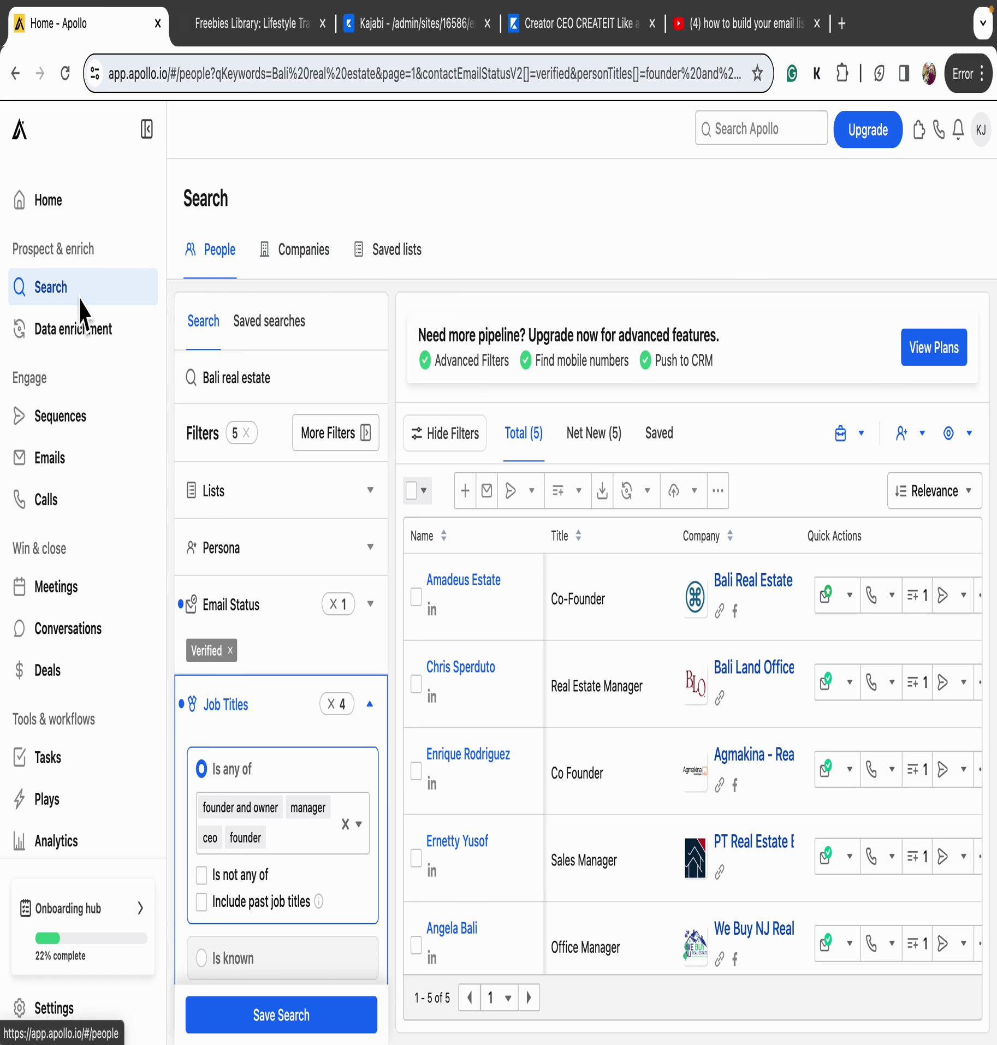
Start a fresh people search without the previous filters, using the keyword "airbnb"
click(58, 308)
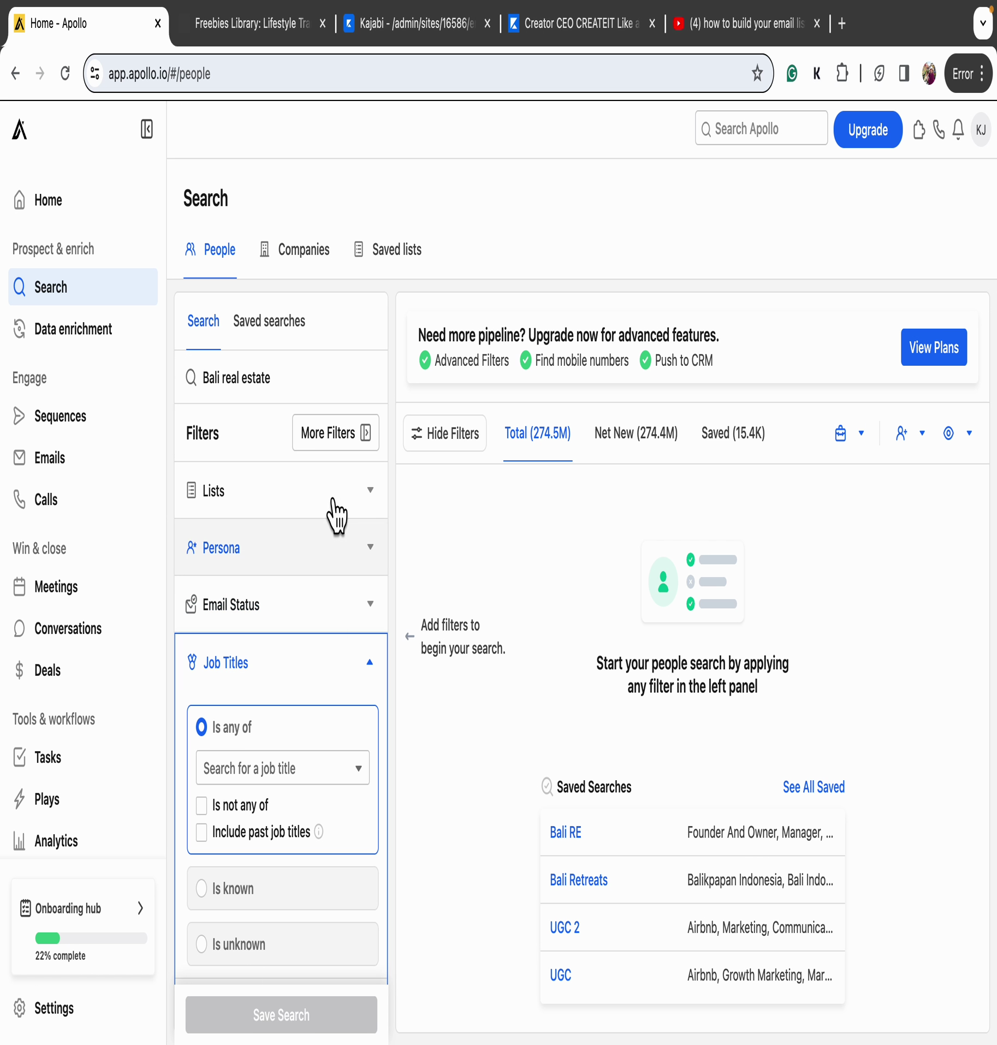
drag(273, 378, 182, 402)
text(airbnb)
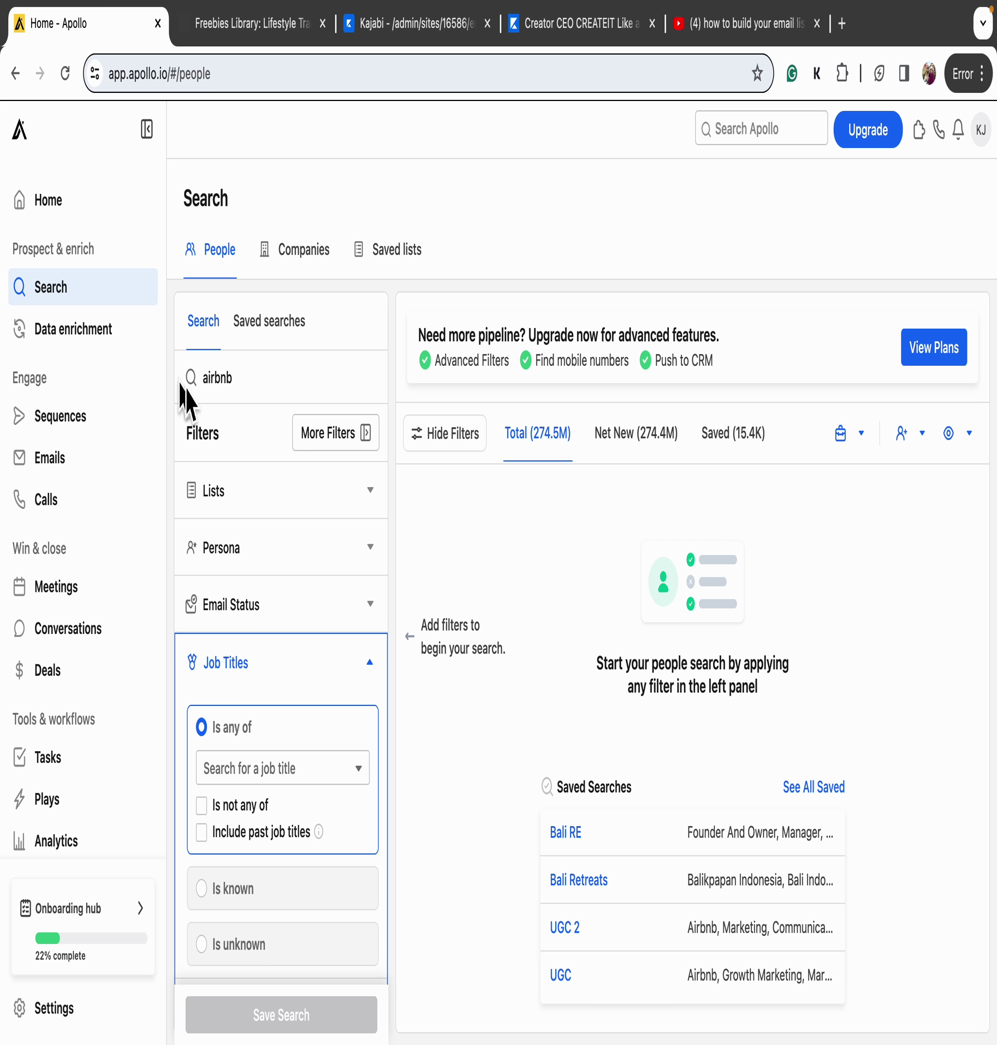
double_click(262, 390)
text(airbnb)
key(Return)
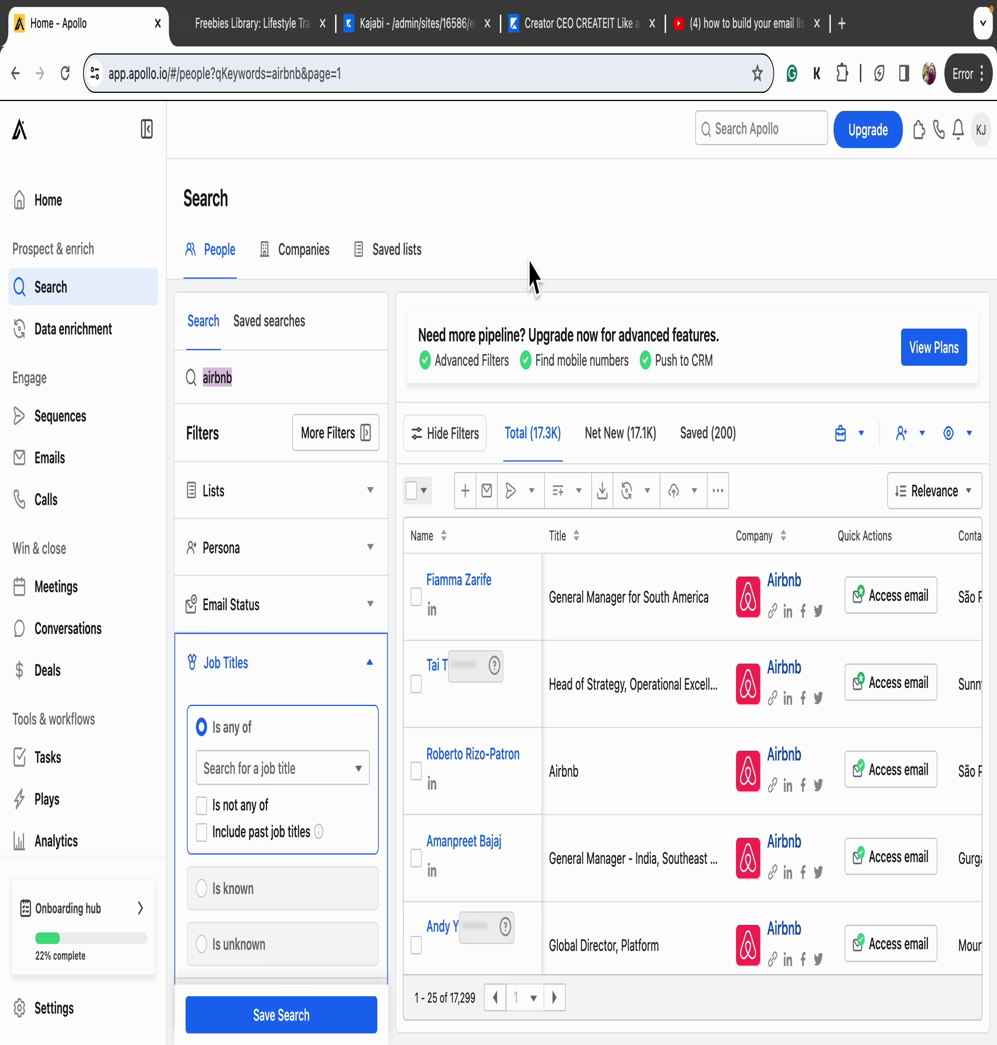
Review the first email template in the "Content Done for You + Cations" sequence, and return to the sequences overview
click(76, 423)
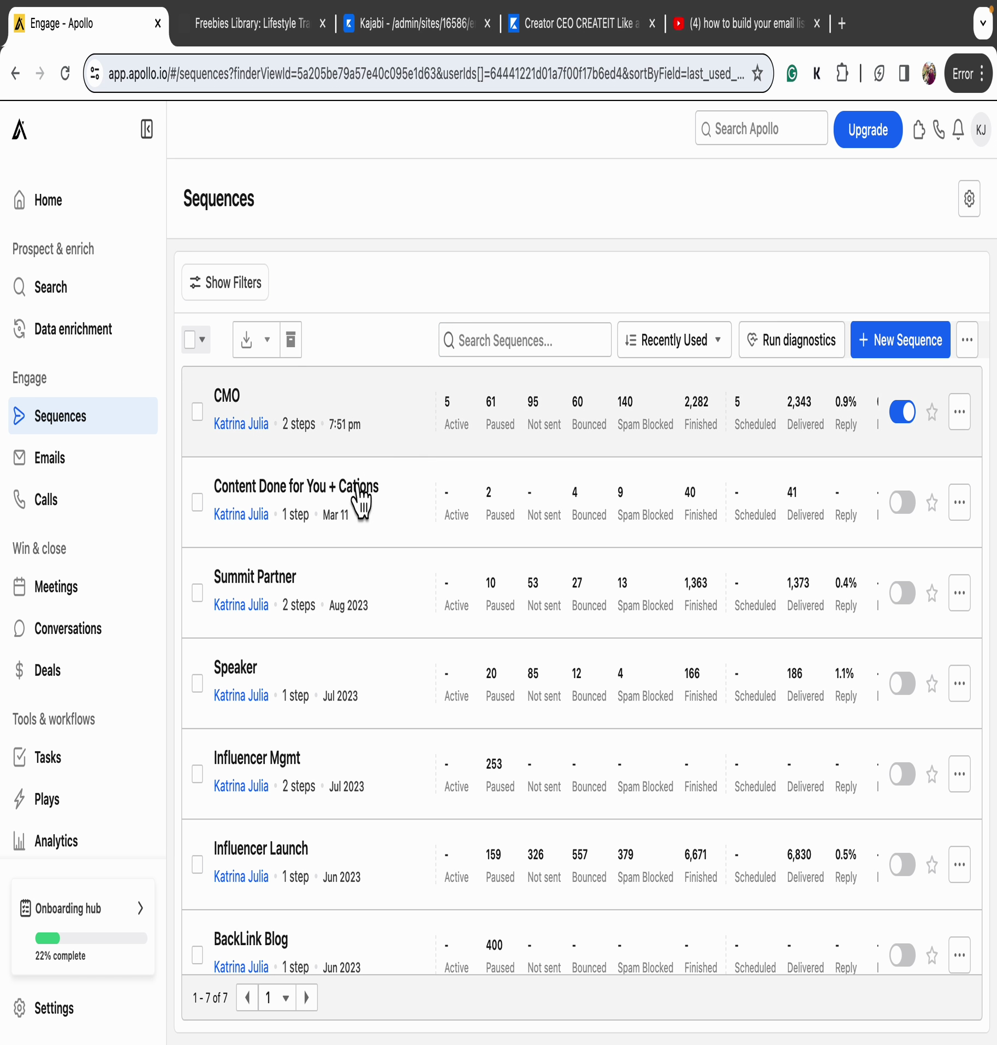
click(341, 489)
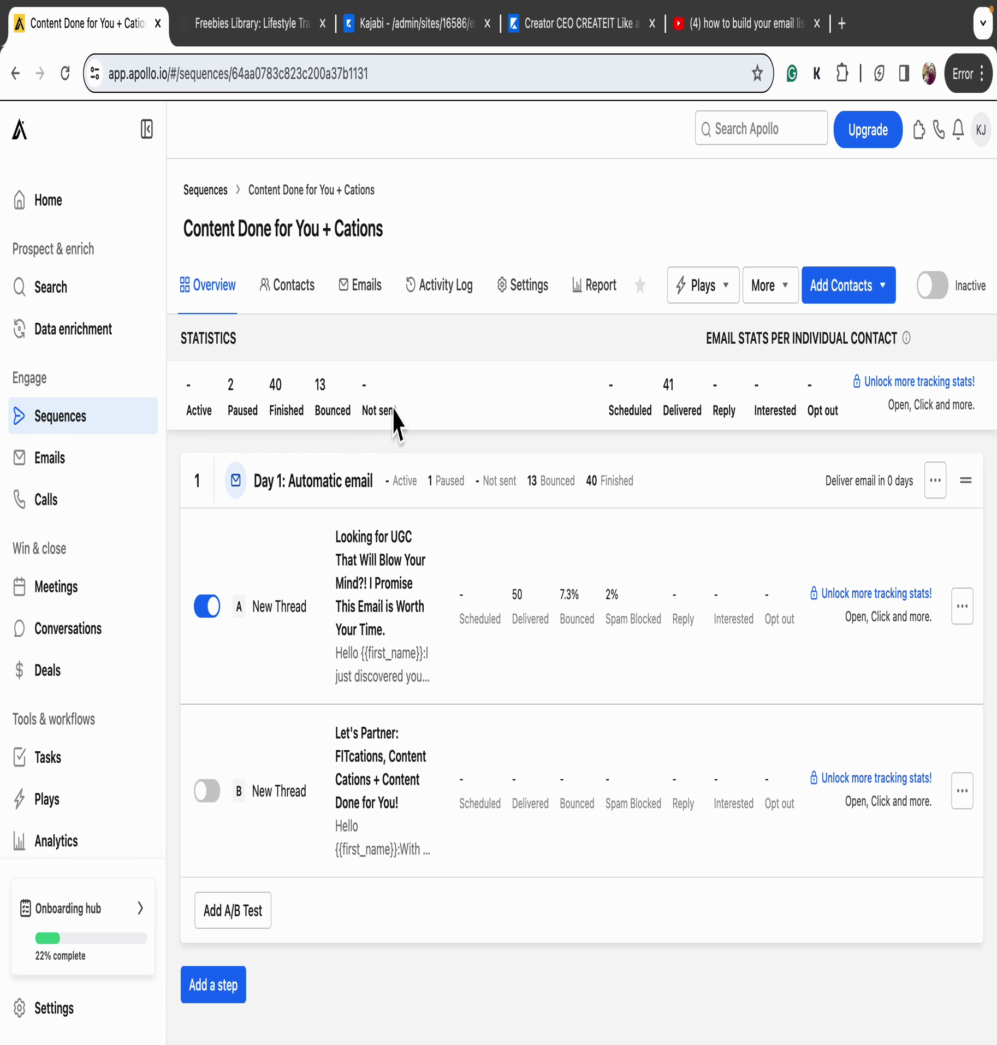
click(406, 582)
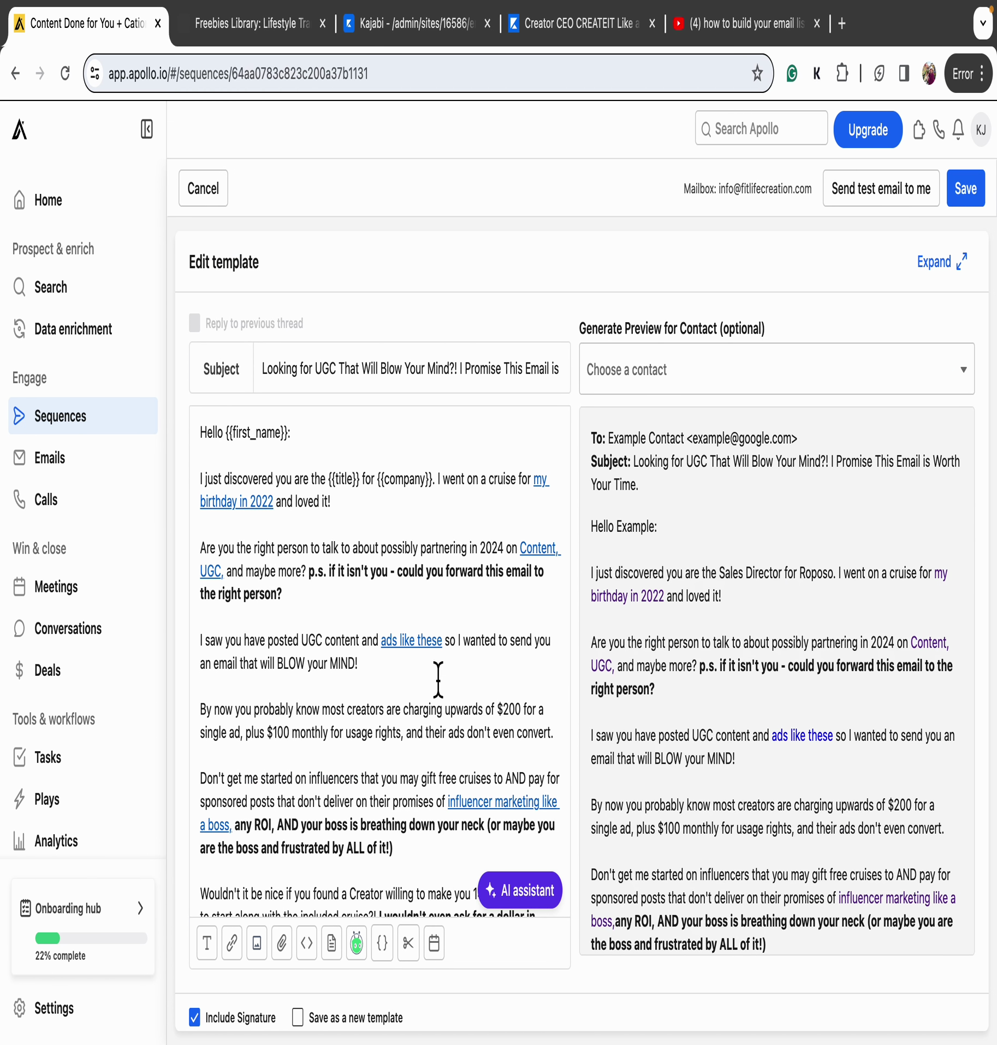
scroll(409, 658, down, 5)
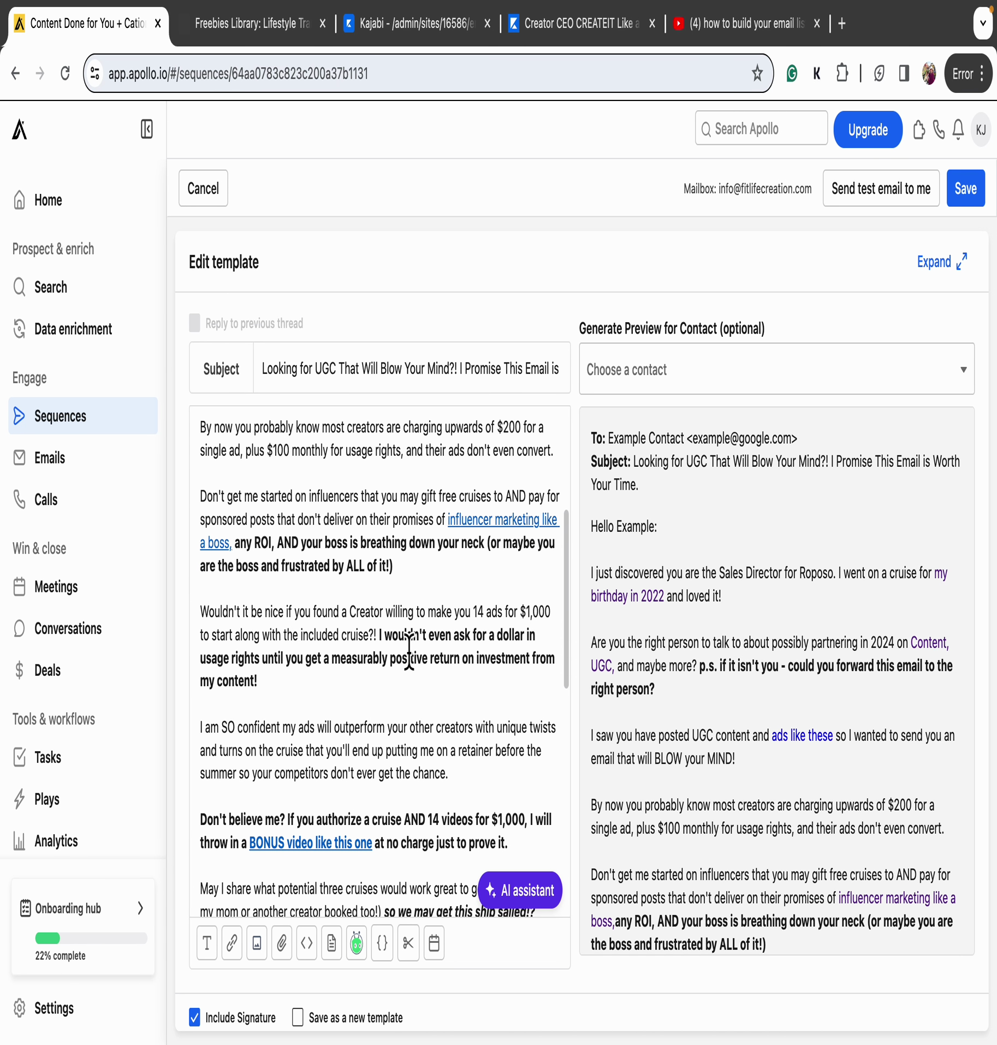
click(16, 73)
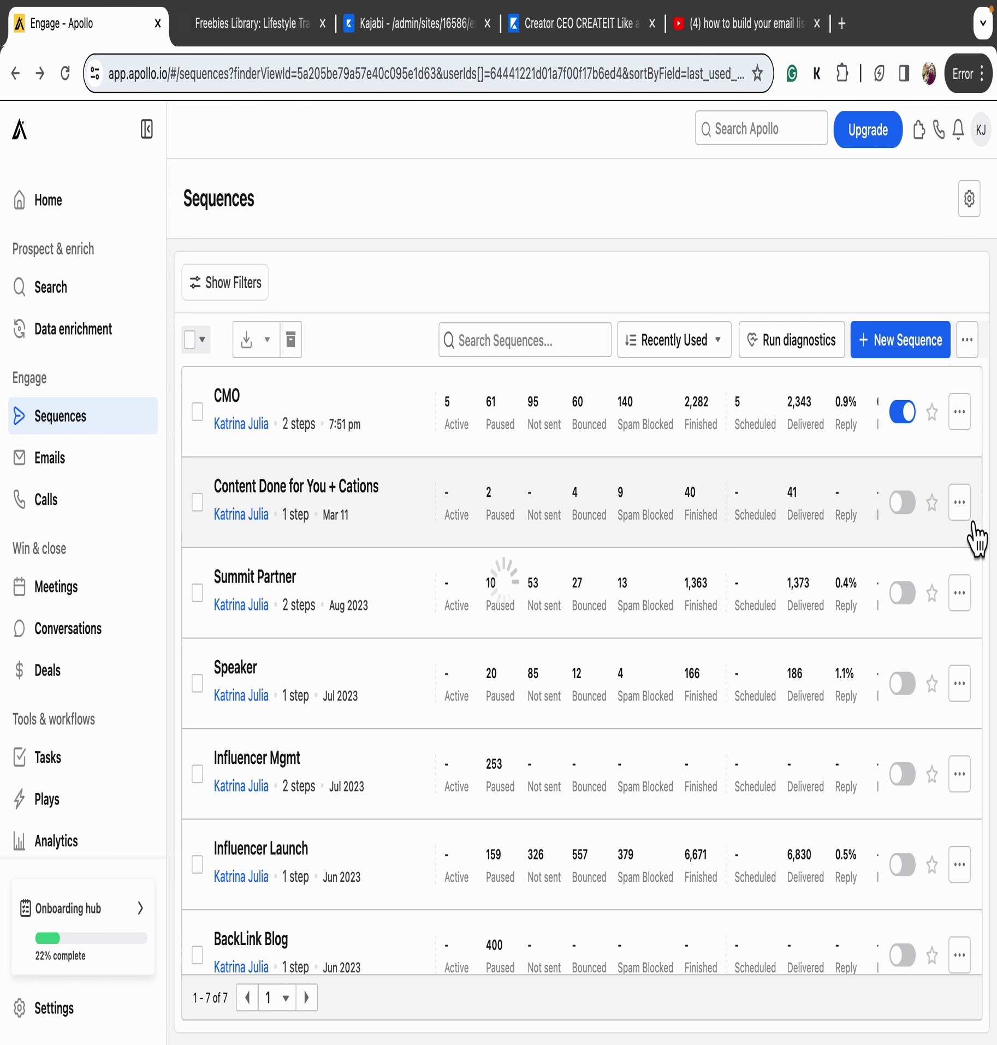
Clone the "Content Done for You + Cations" sequence, removing the "Copy - " prefix from the clone's name
click(966, 519)
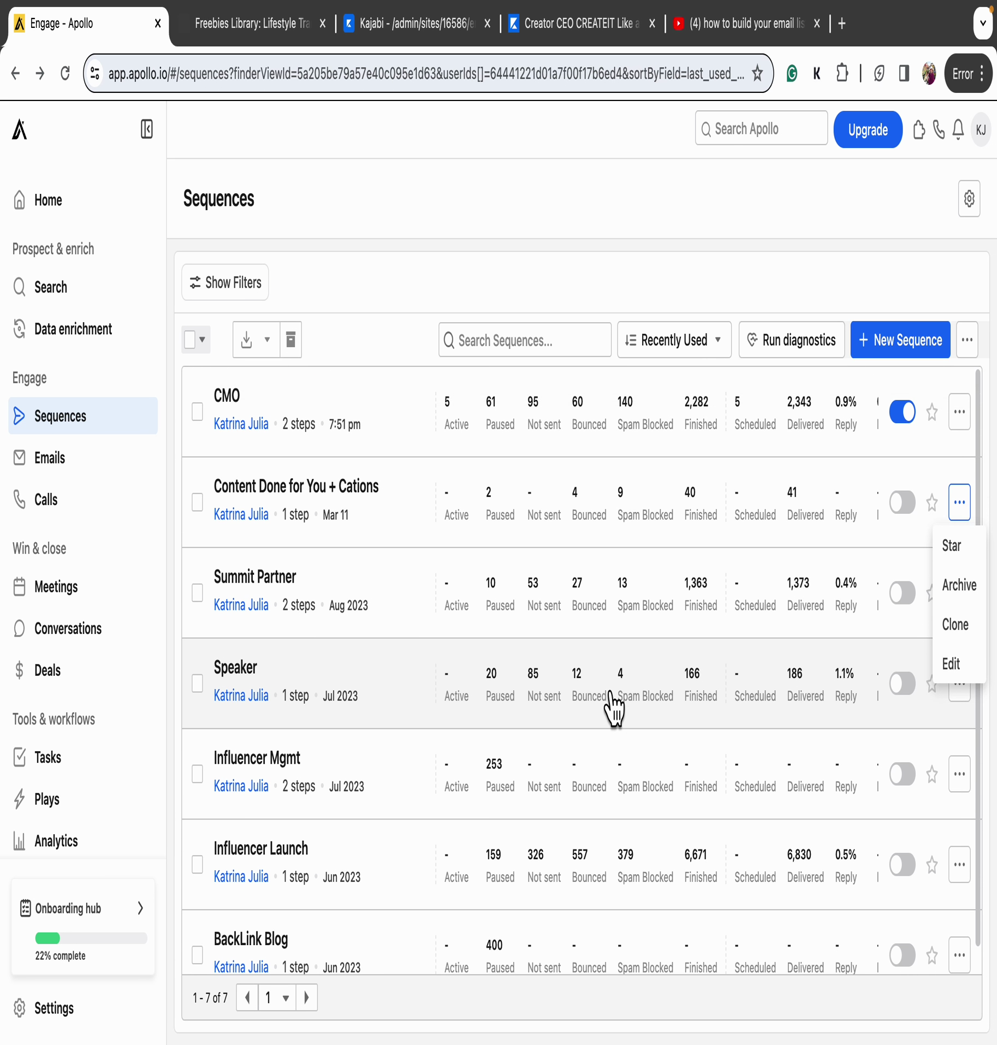
click(970, 626)
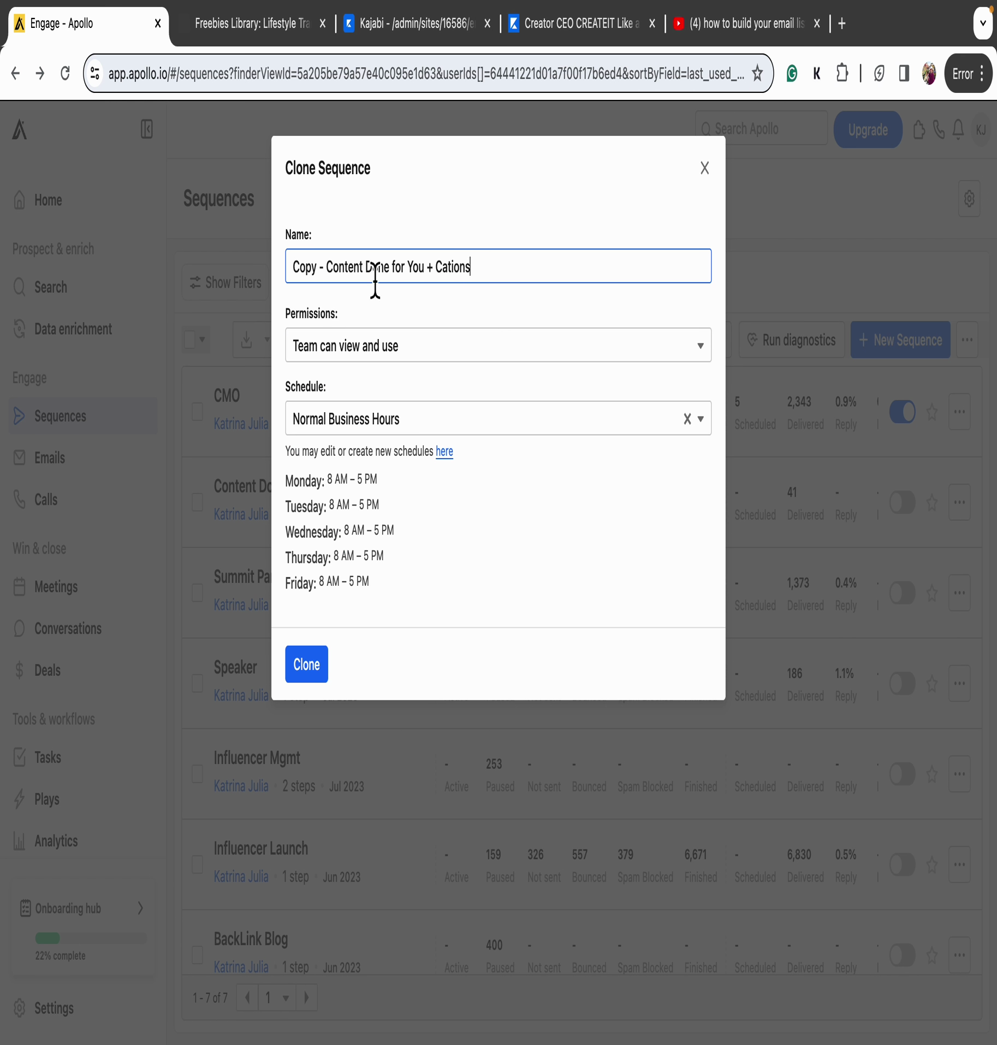
click(324, 276)
drag(290, 276, 250, 275)
key(BackSpace)
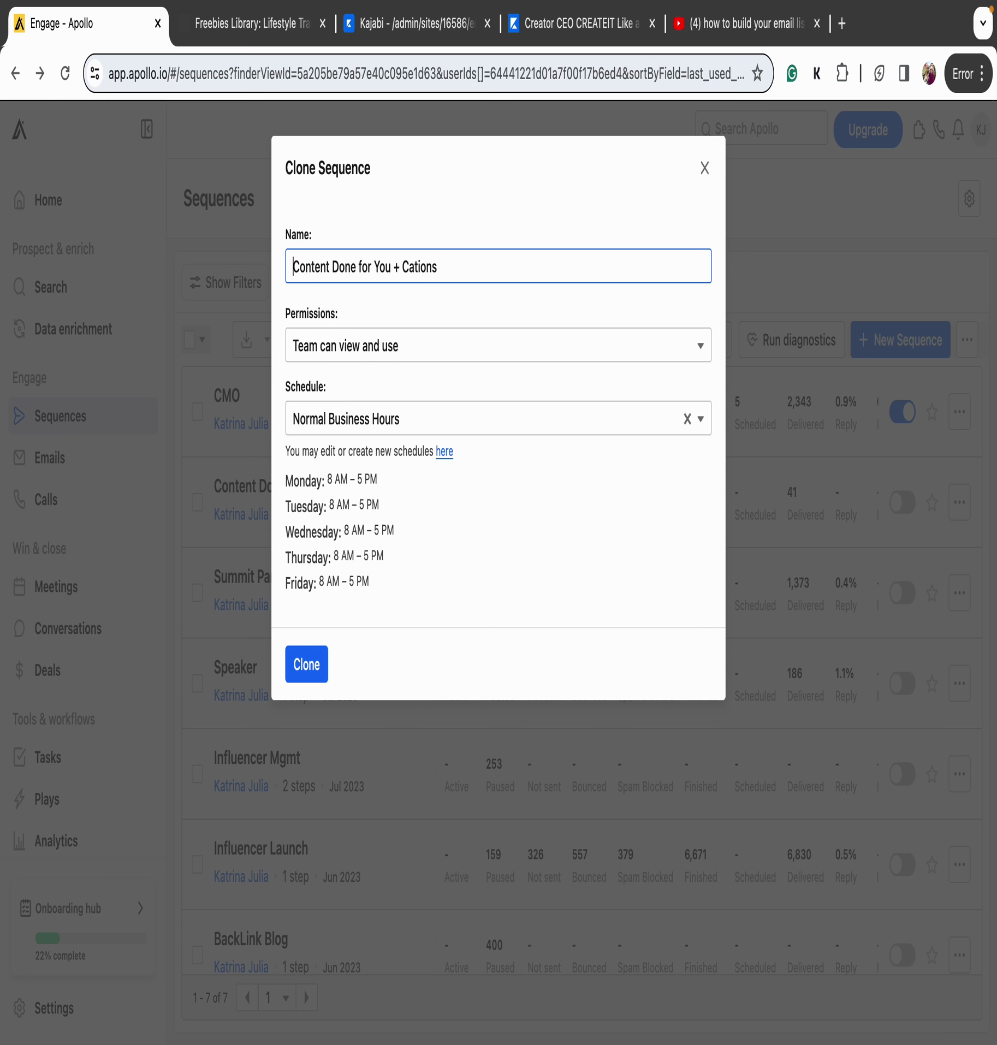
click(427, 349)
click(426, 486)
click(308, 672)
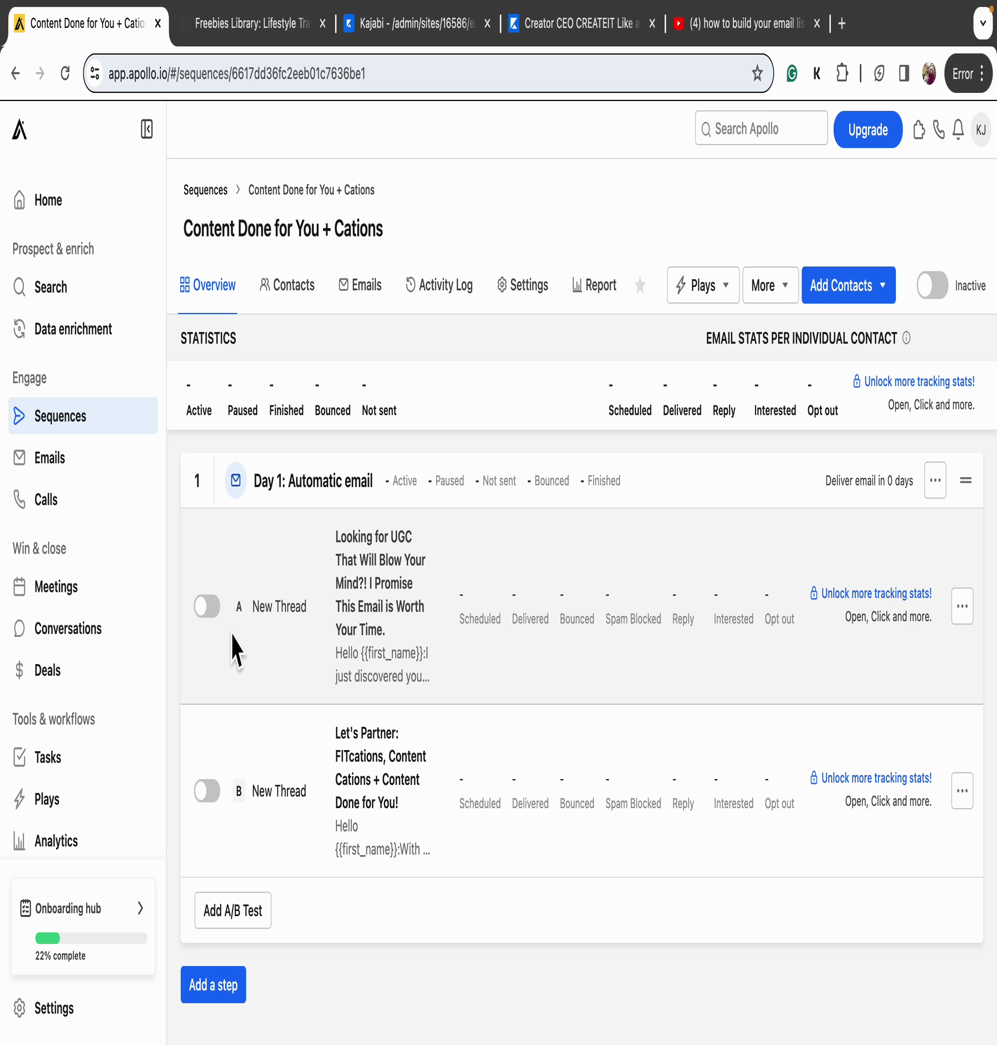
Enable email variation A in the cloned sequence and try to enable variation B as well
click(207, 606)
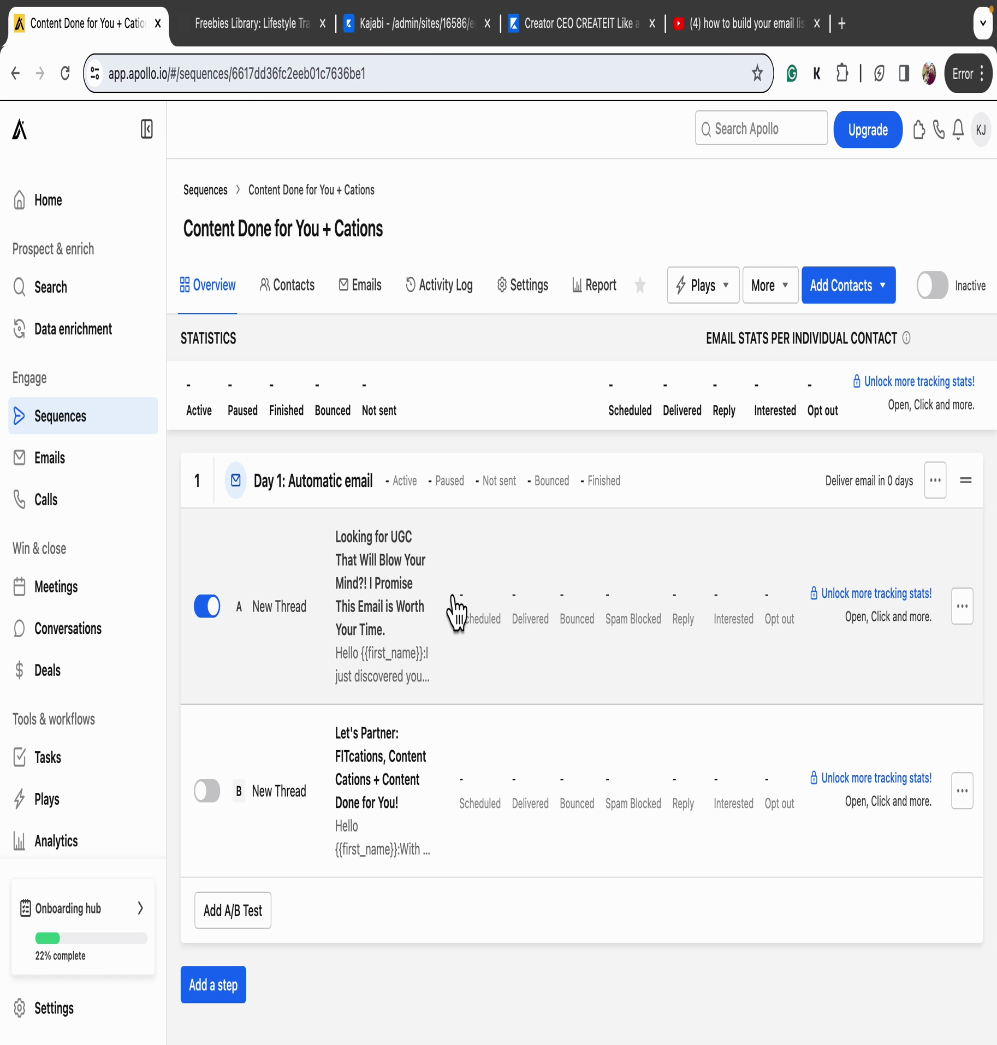
click(206, 793)
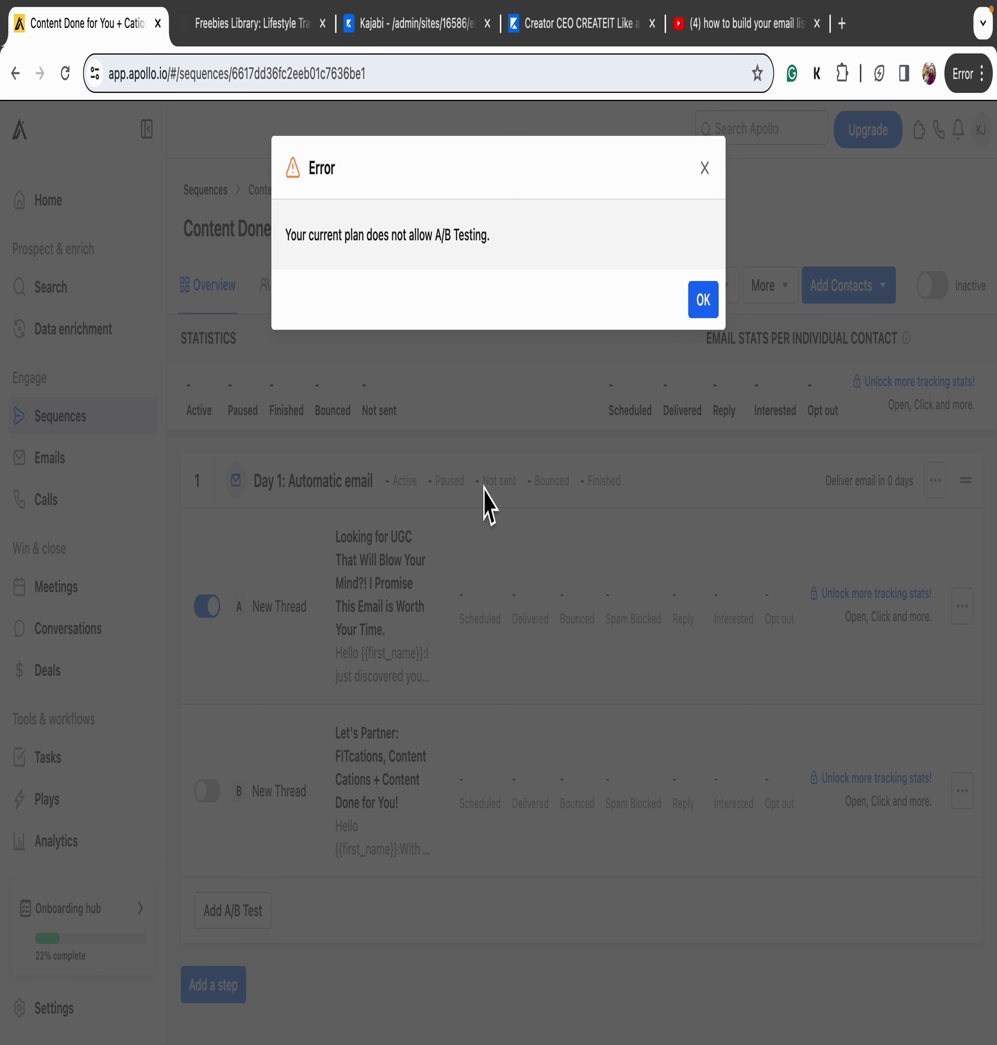
click(704, 169)
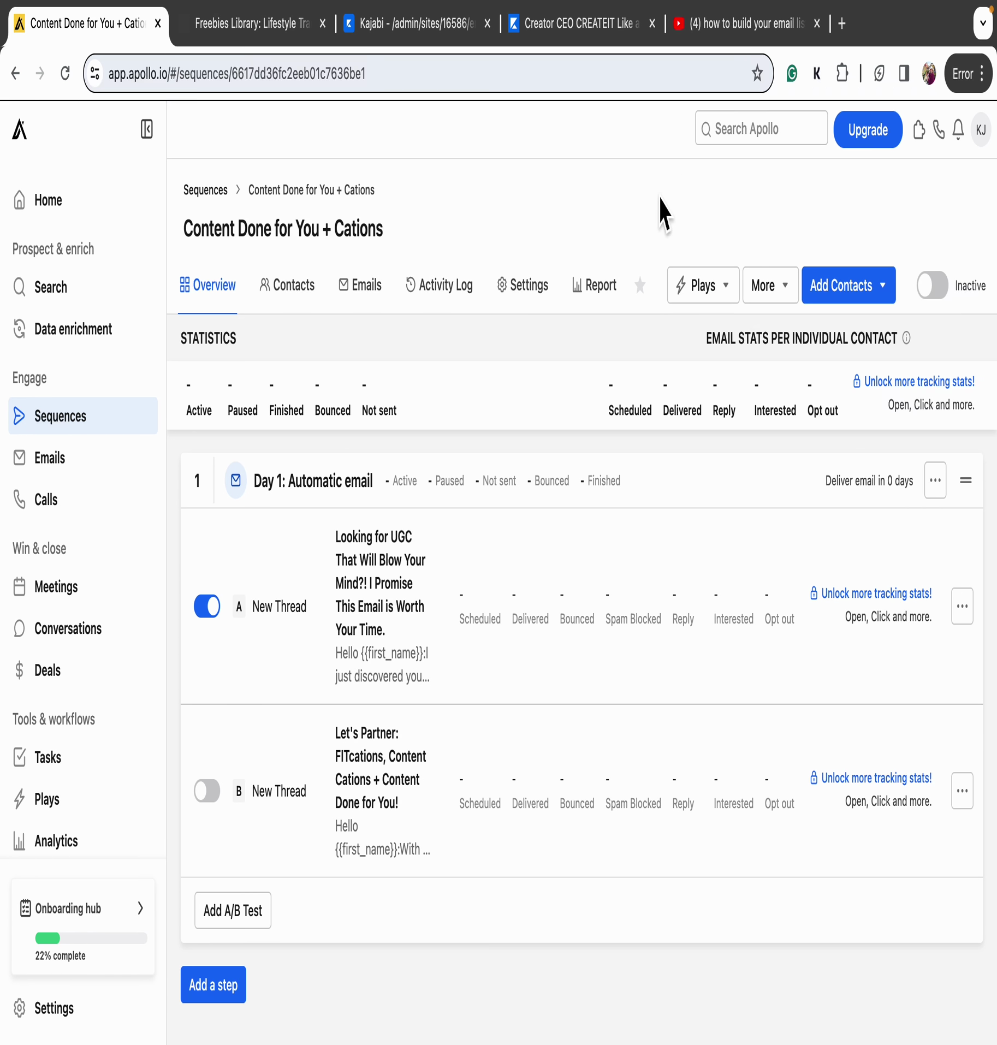
In variation A's template, replace "went on a cruise for my birthday in 2022 and loved it!" with "have stayed in 100+ Airbnbs, created content, ran retreats on Airbnbs"
click(367, 647)
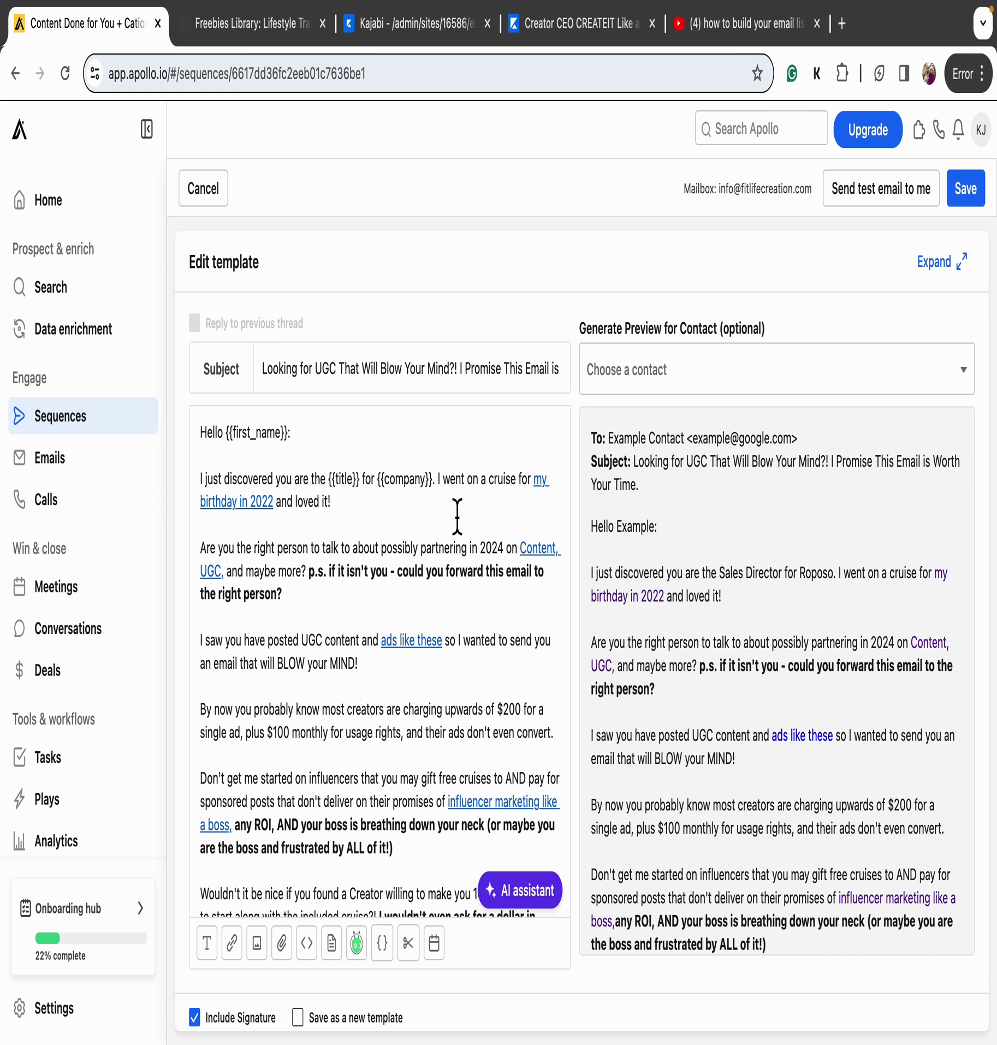
mouse_move(449, 484)
mouse_down()
mouse_move(446, 510)
mouse_move(454, 497)
mouse_up()
click(468, 513)
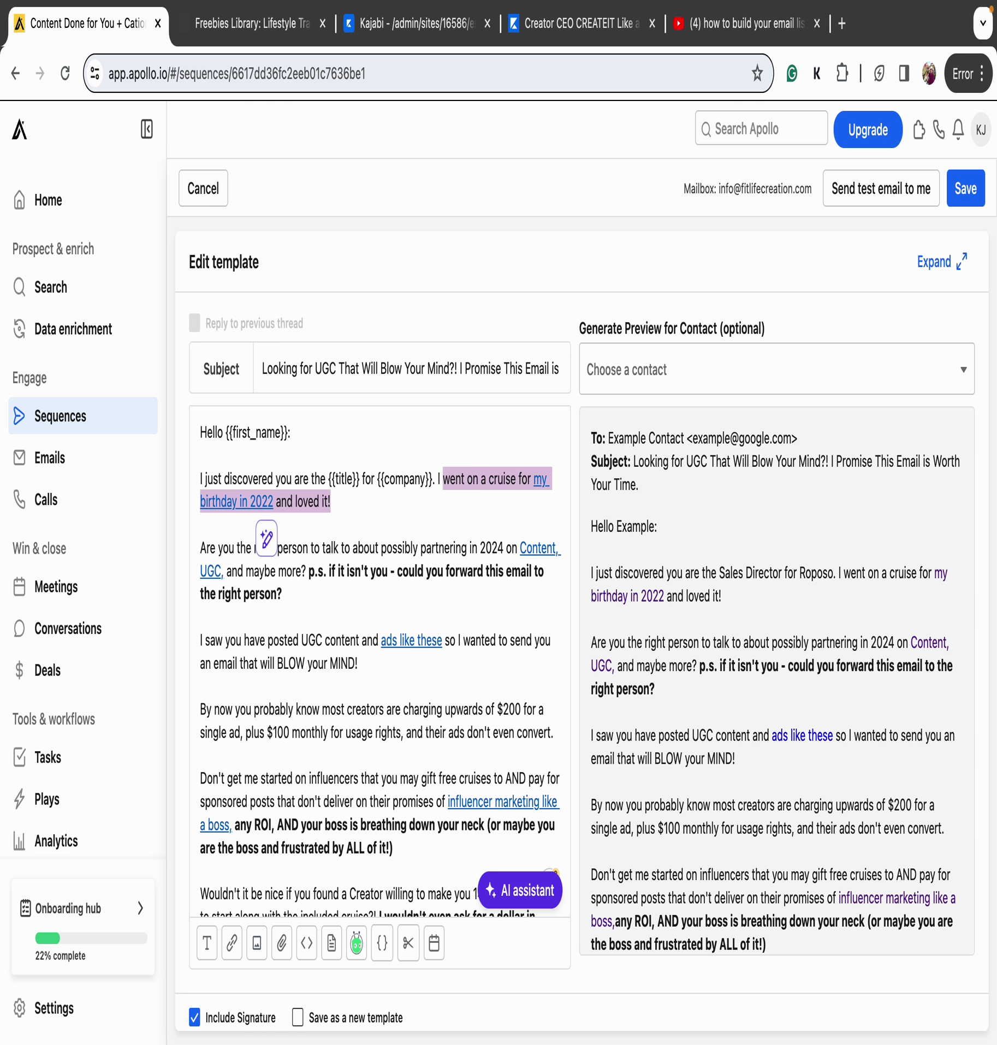
text(have stayed in 100+ )
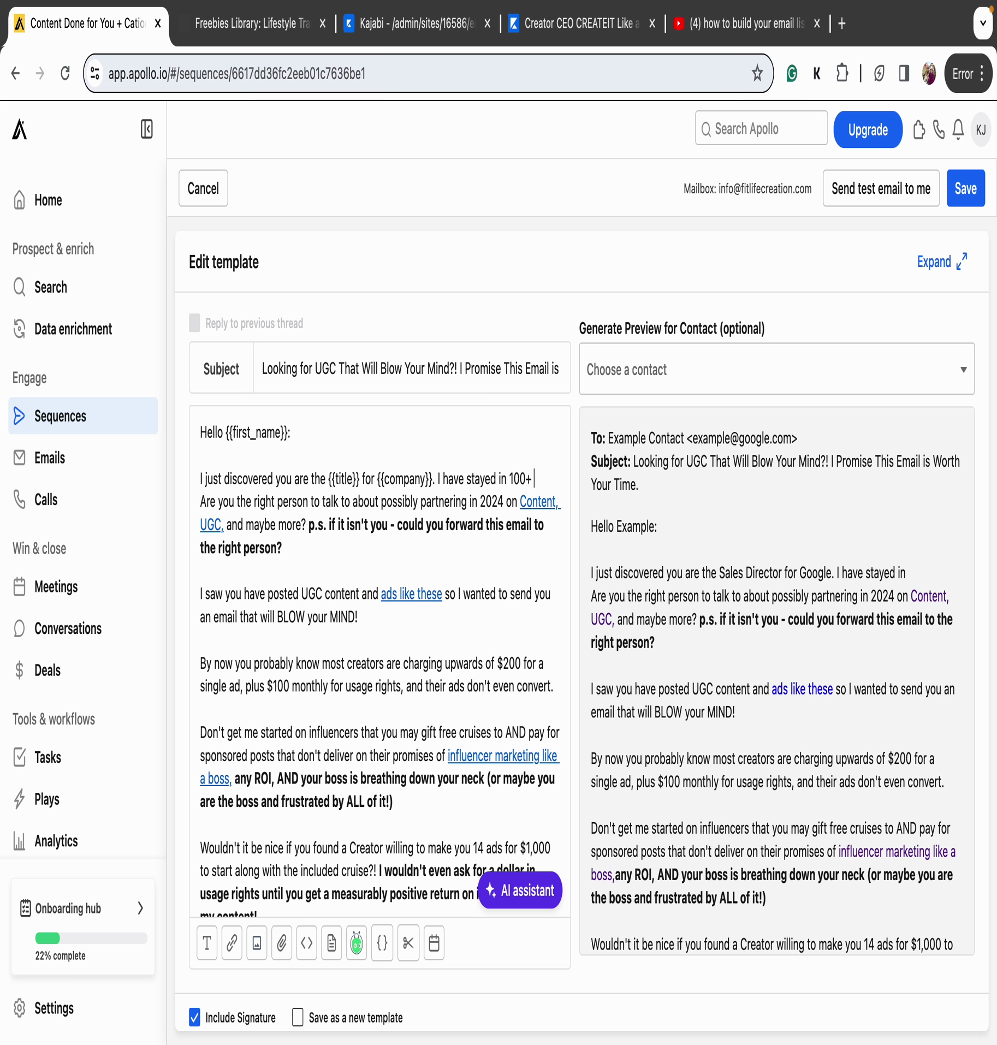
text(Airbnbs)
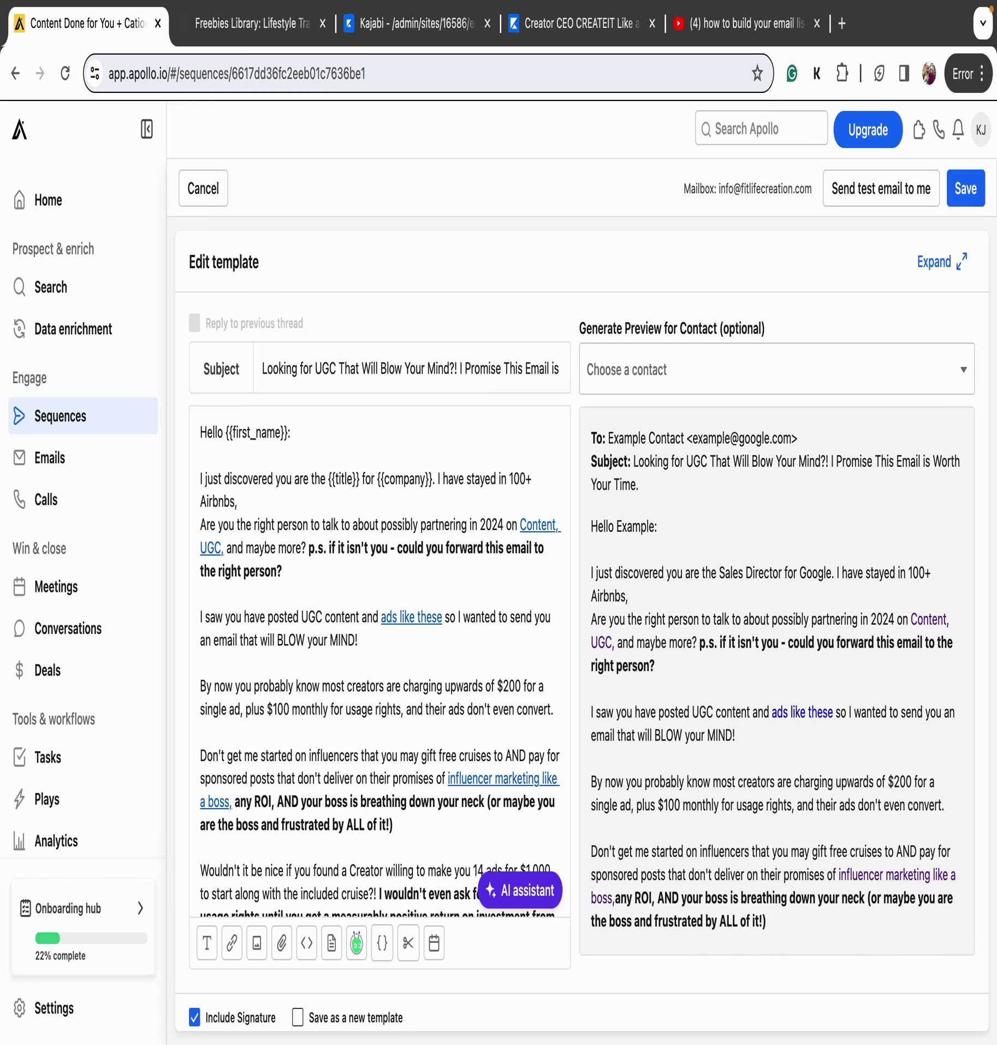
text(, created content, ran retreat)
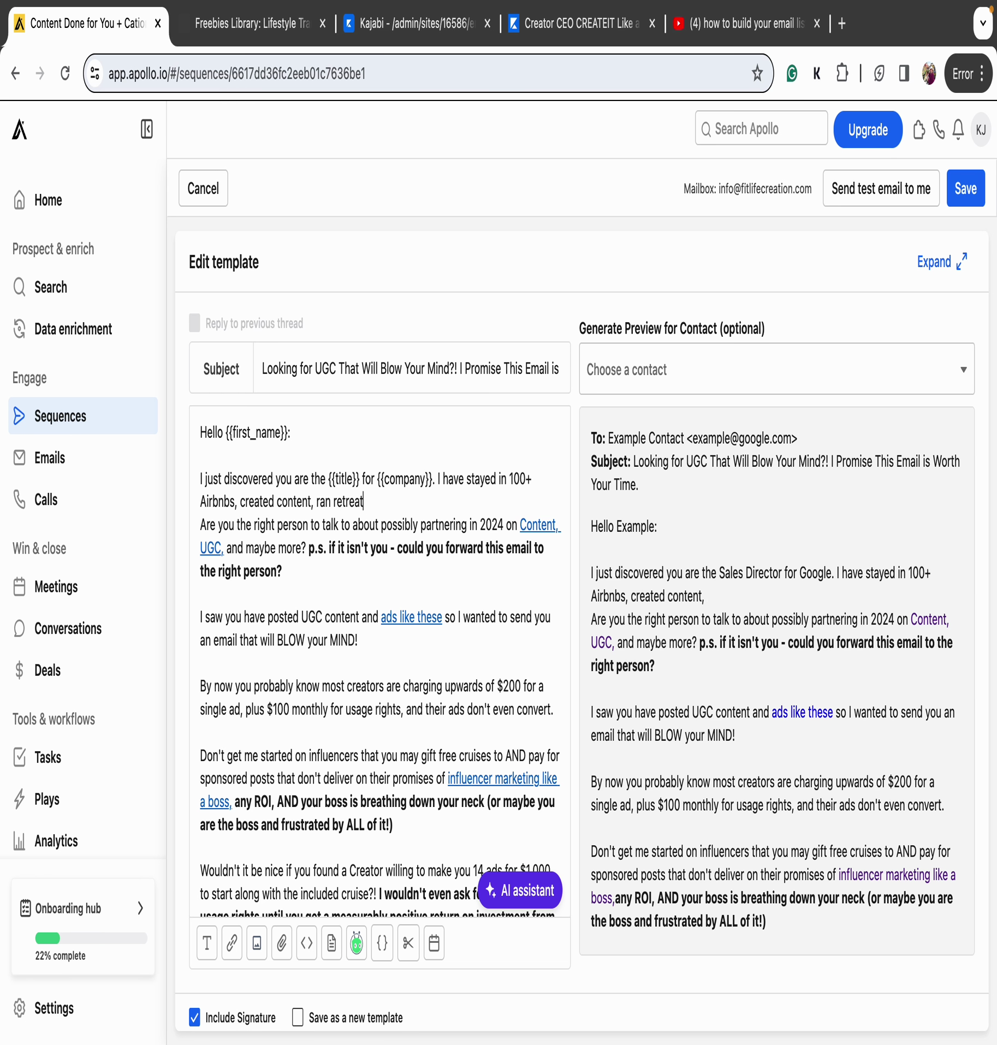
text(ND )
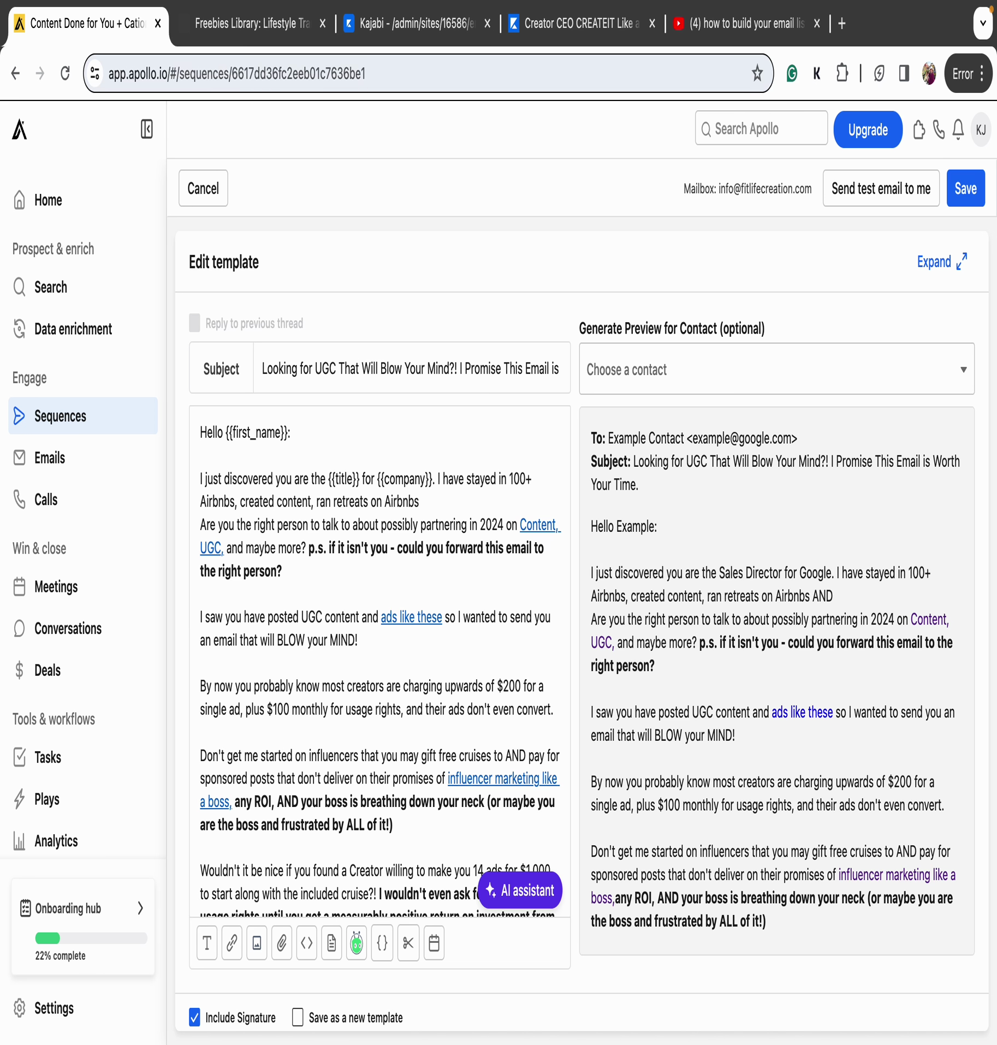
Finish the sentence with ", hosted with an Airbnb Trip in Mexico, AND served as a Community Manager in Atlanta for Experiences!" and a blank line
text(hosted with an Airbnb Trip in Mexico, AND served as a Communit)
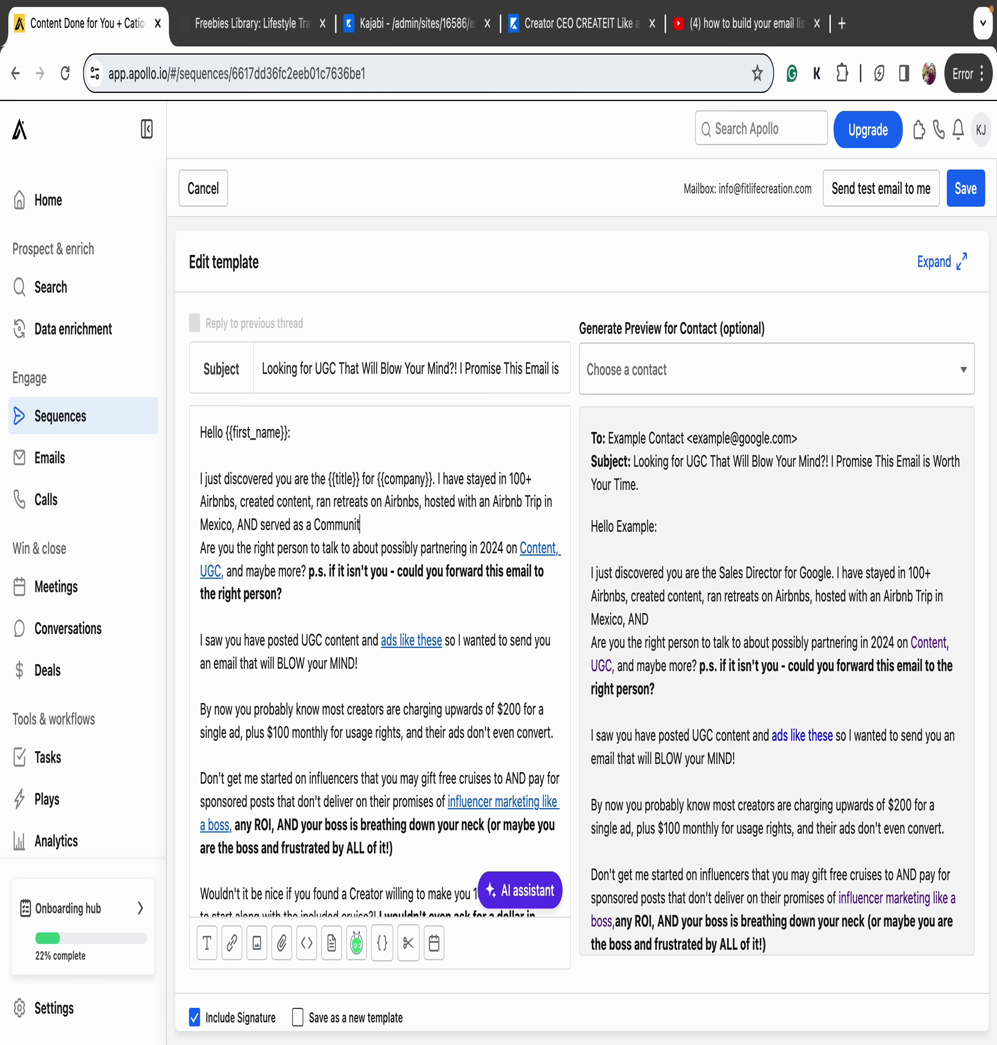
text(y Manager in Atlanta for Experien)
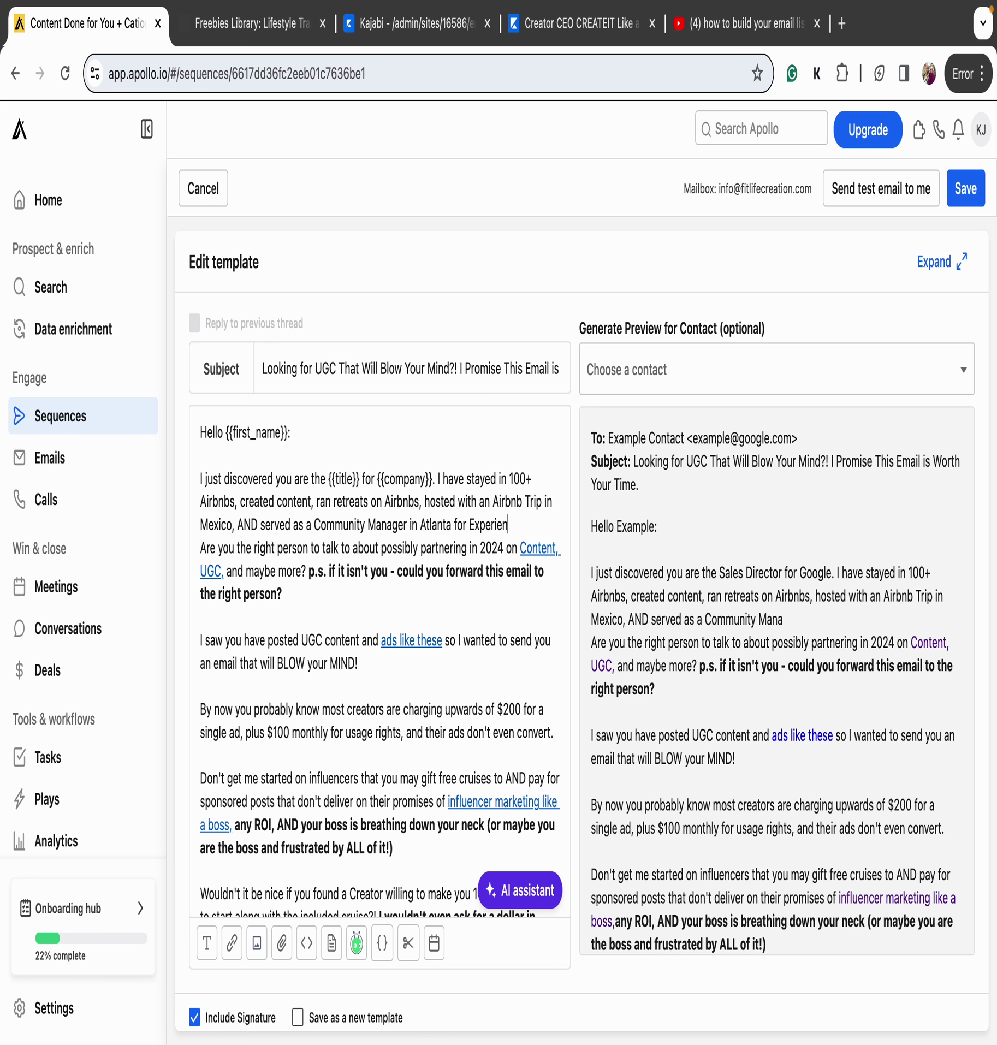
text(!)
key(Return)
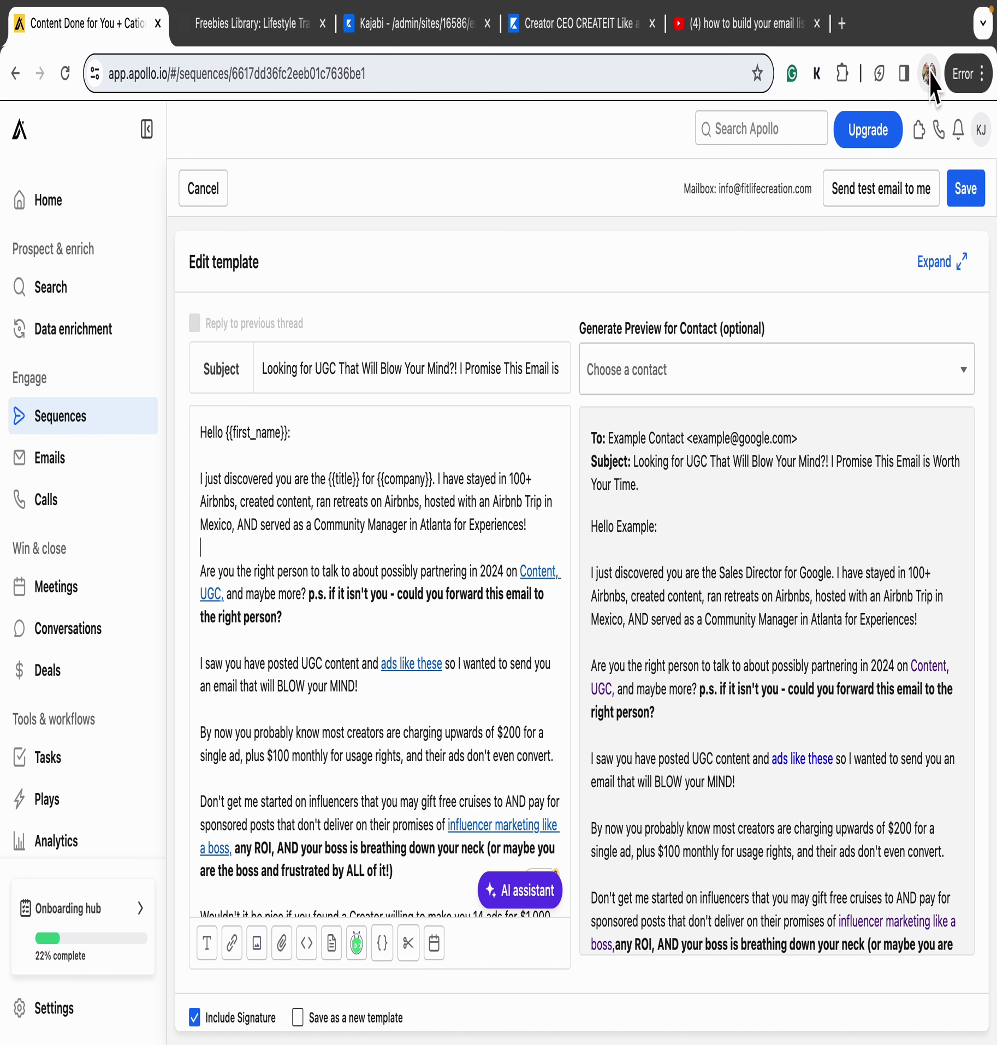
Copy the address fitlifecreation.com/retreats from a new browser tab and return to the email template
click(846, 32)
text(fitlifecreation.com/)
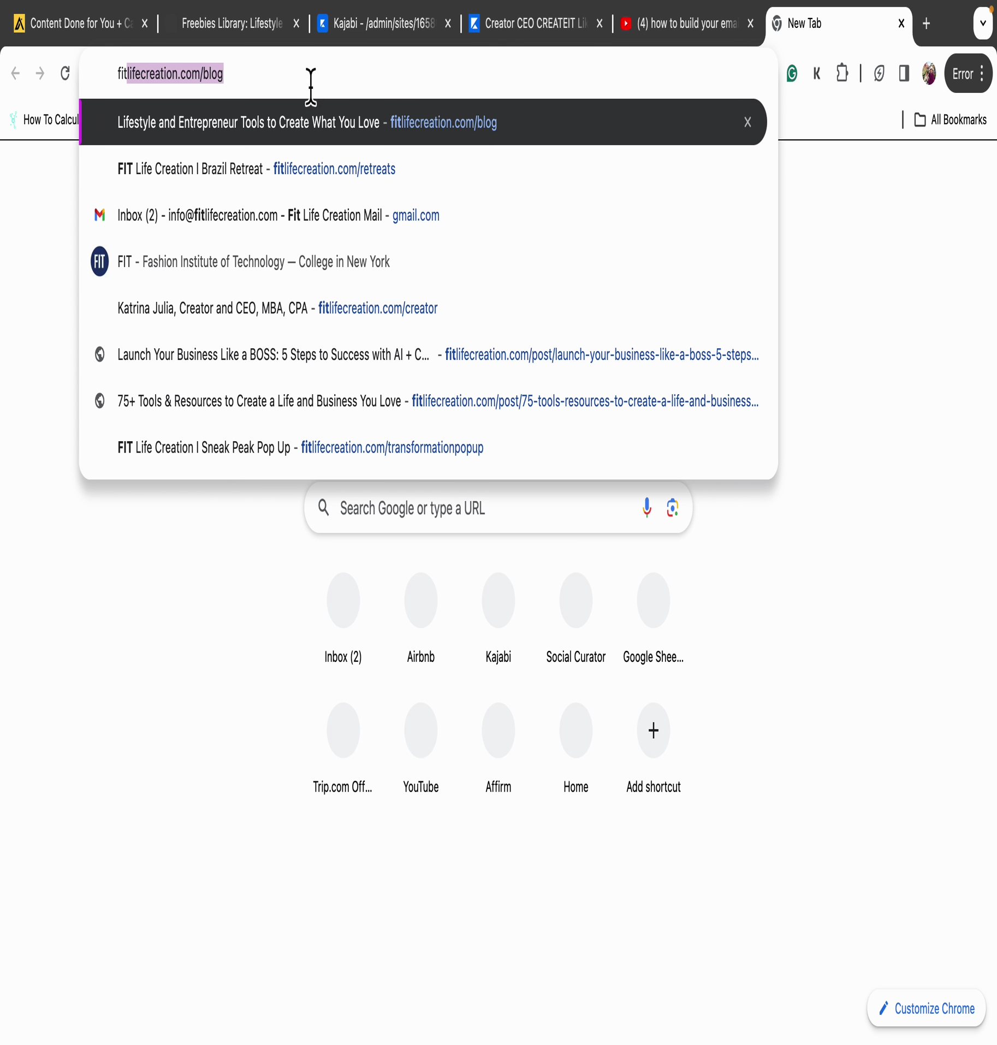
text(r)
key(ctrl+a)
key(ctrl+c)
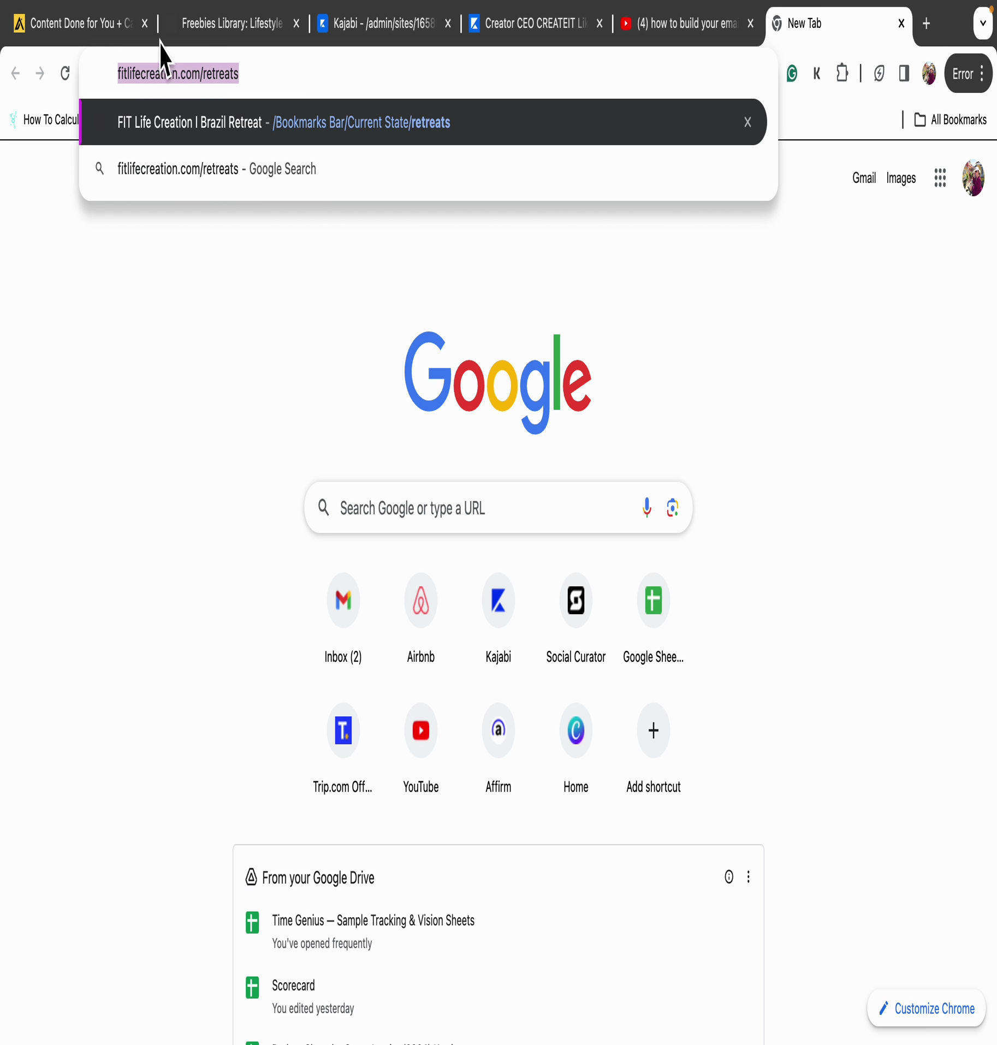
click(88, 35)
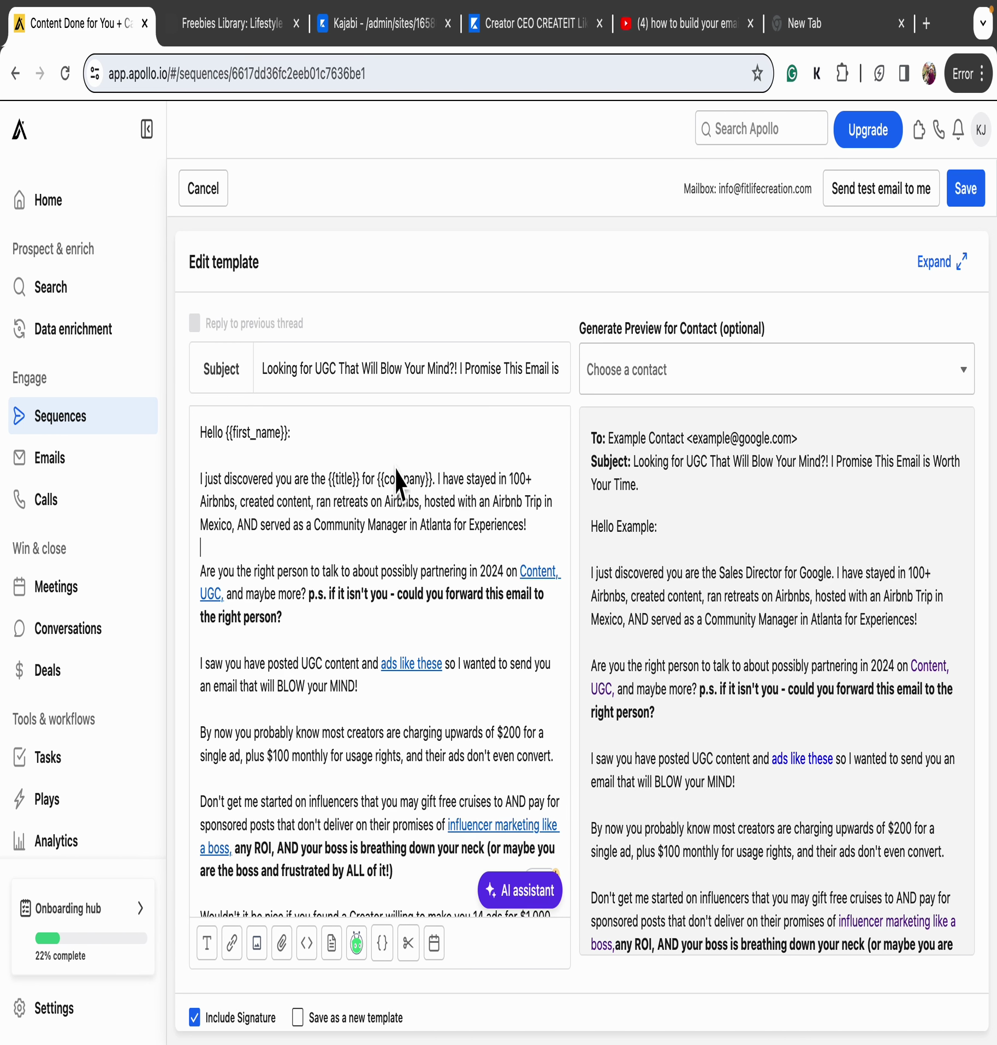
Link the words "ran retreats on Airbnbs," in the email body to the copied retreats page address
click(425, 501)
drag(355, 510, 318, 513)
click(283, 944)
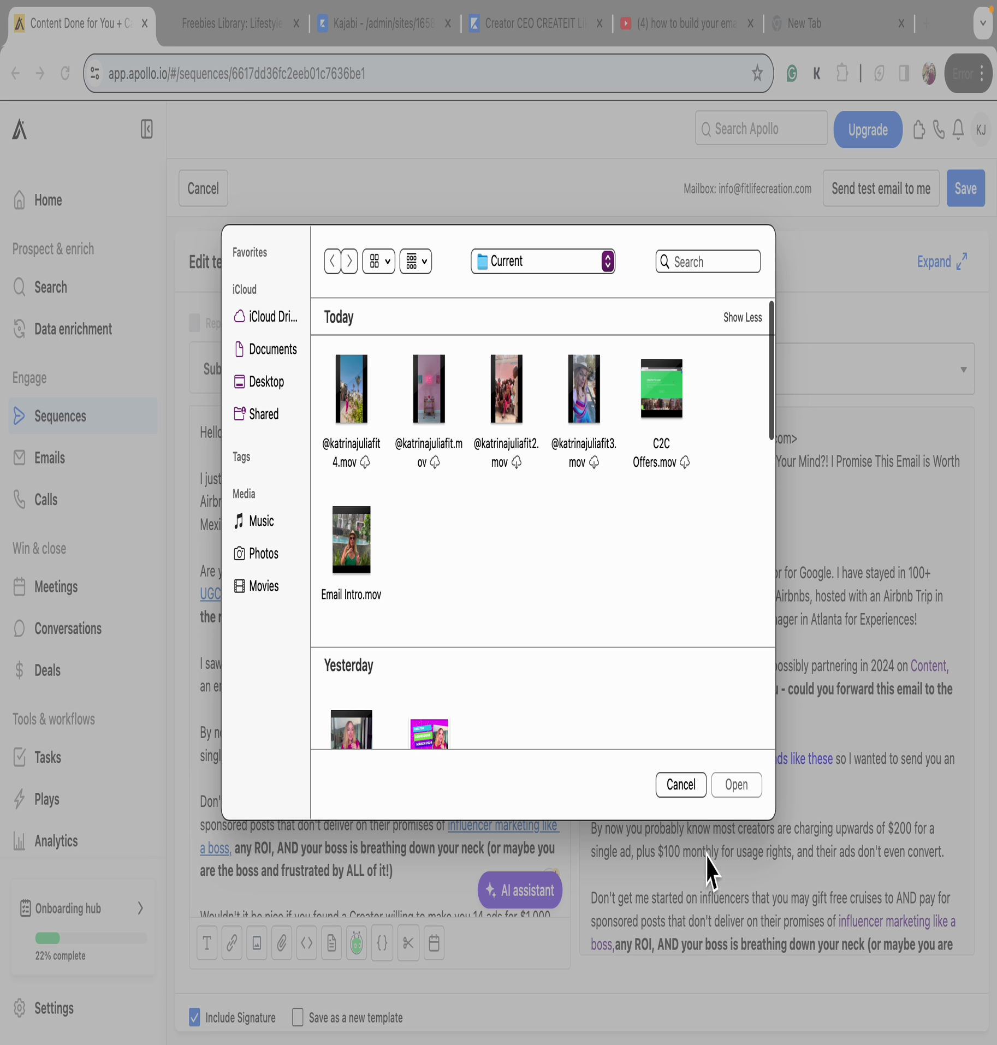
click(688, 786)
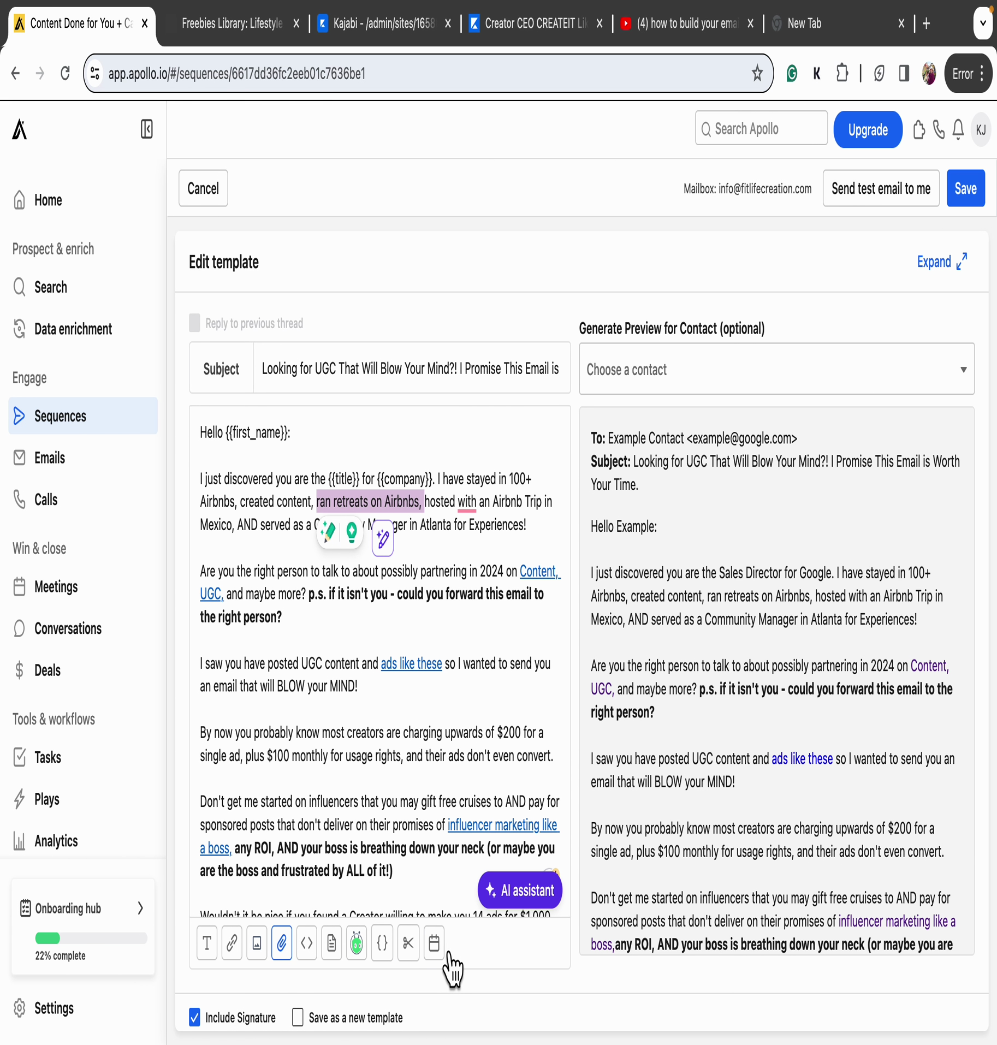
click(232, 943)
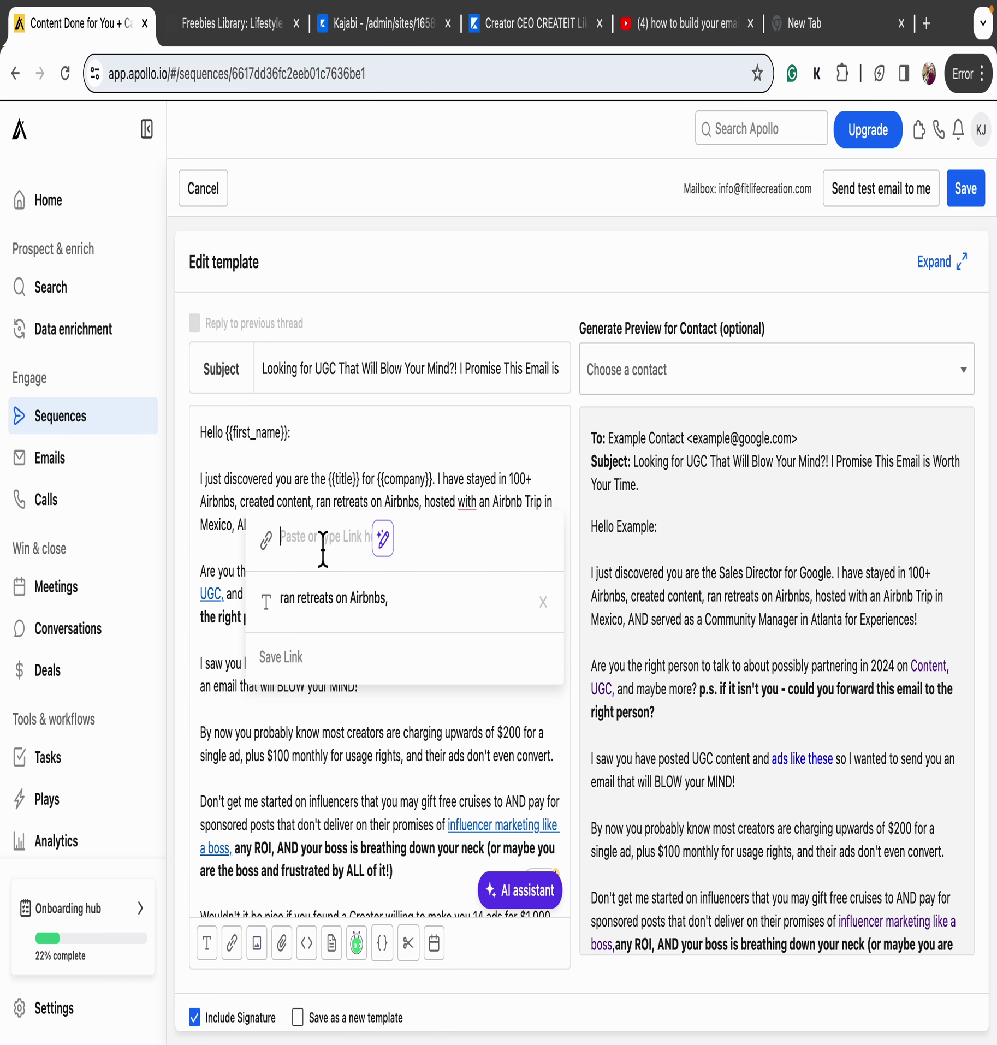
key(ctrl+v)
click(304, 659)
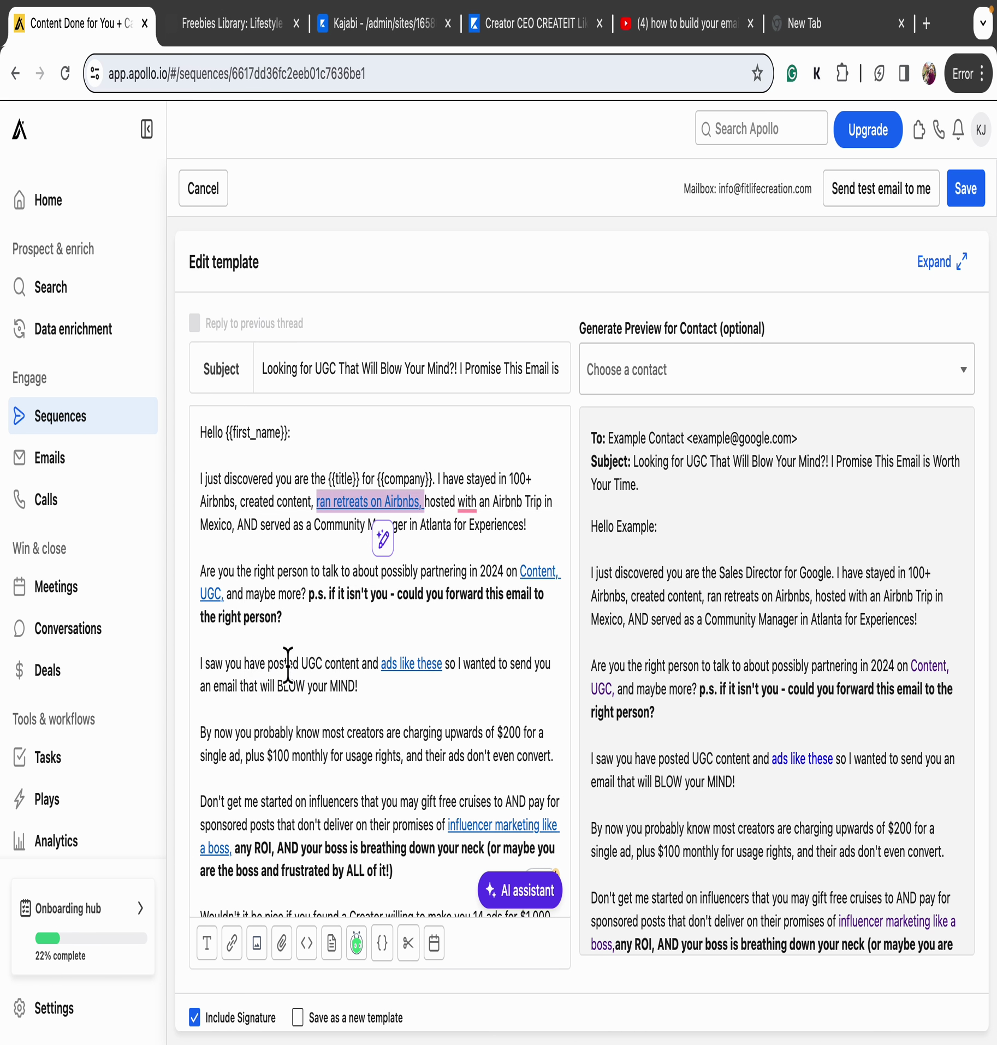
click(519, 525)
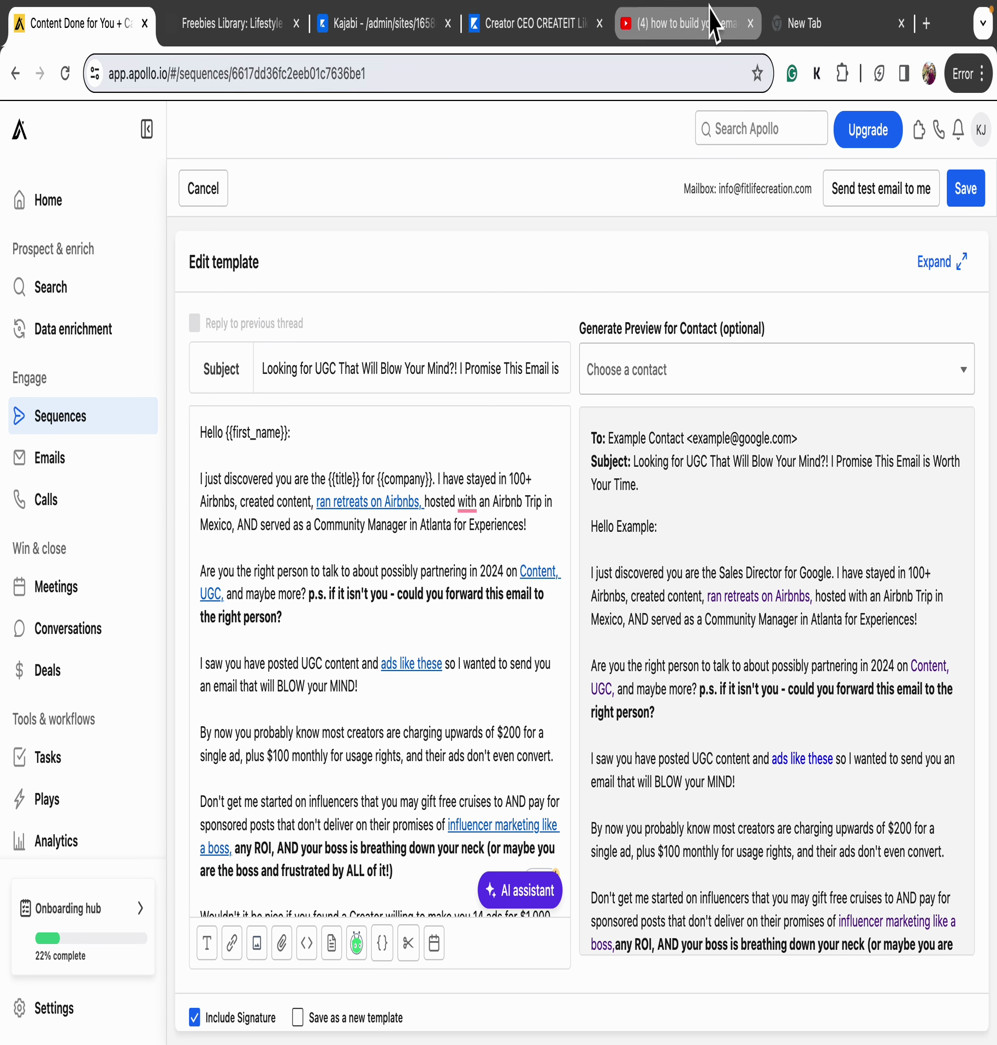
Open the blog post "Our Adventures in Our Airbnb Adventure in Mexico", copy its address, and return to the email template
click(822, 37)
text(our ad)
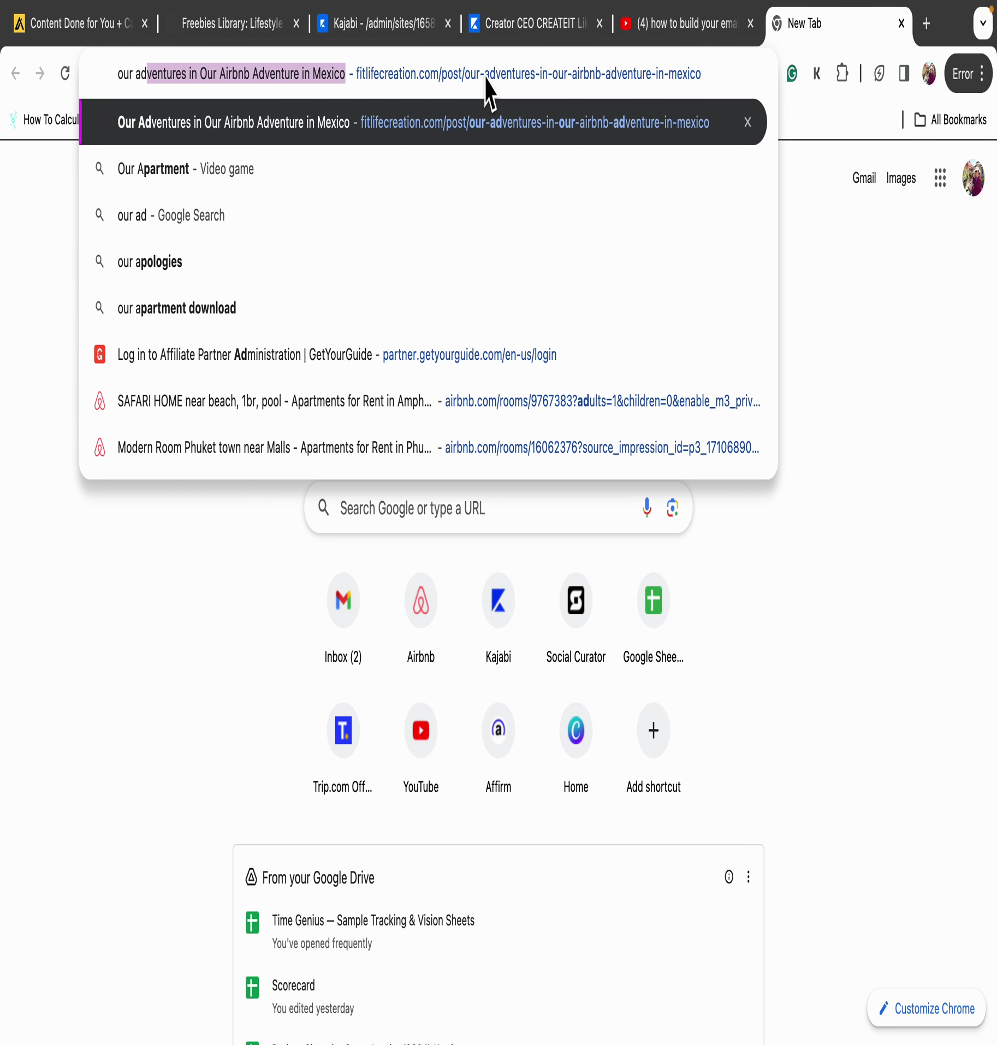
key(Return)
click(483, 71)
key(ctrl+c)
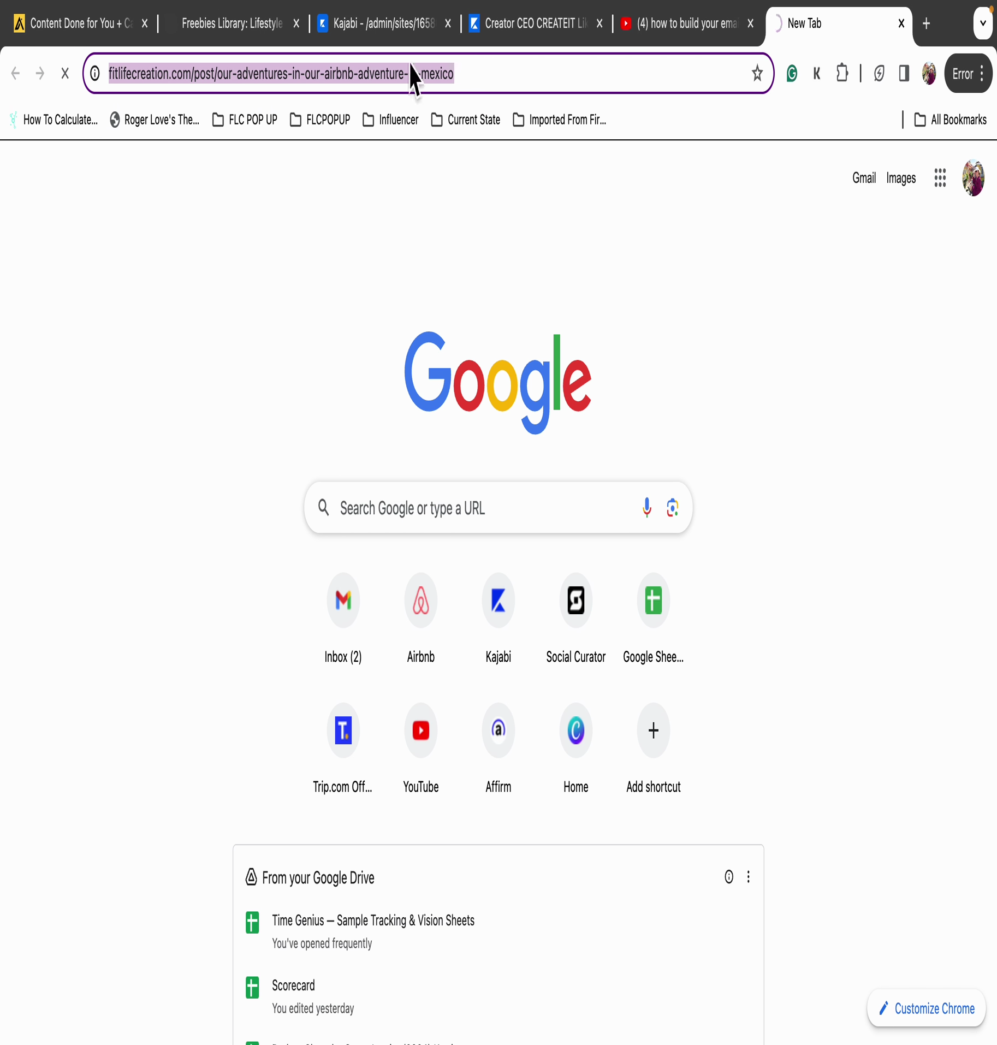
click(85, 30)
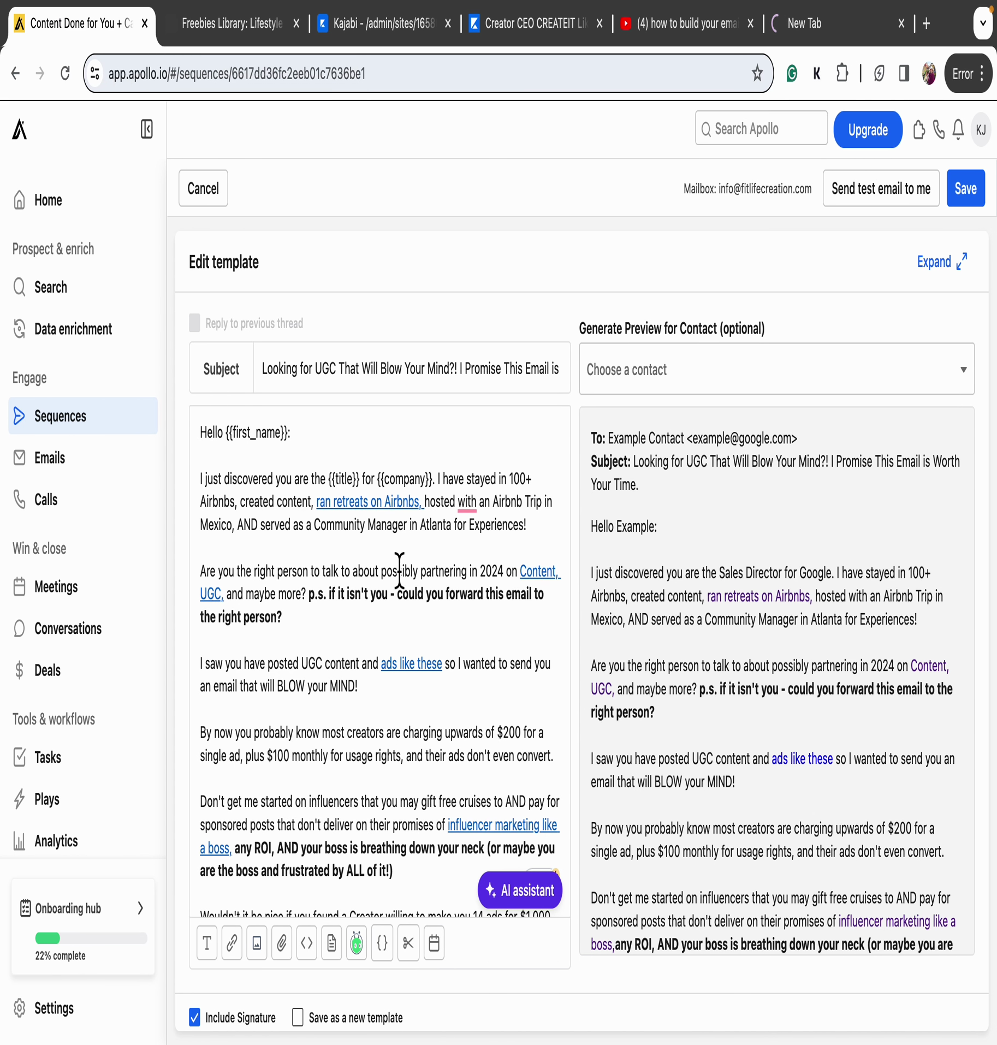
Link the words "Airbnb Trip in Mexico," in the email body to the copied blog post address
click(519, 525)
drag(241, 530, 497, 519)
click(239, 955)
click(333, 590)
key(ctrl+v)
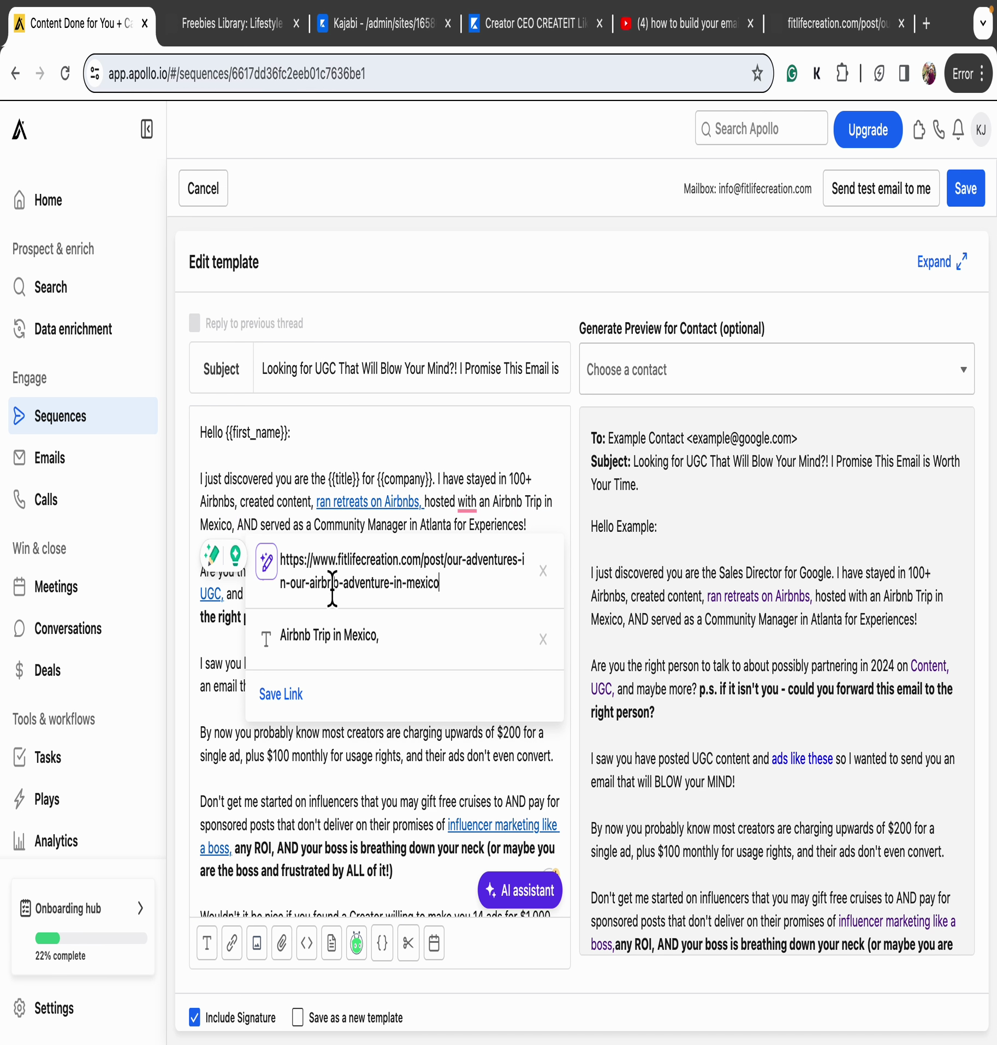
click(280, 693)
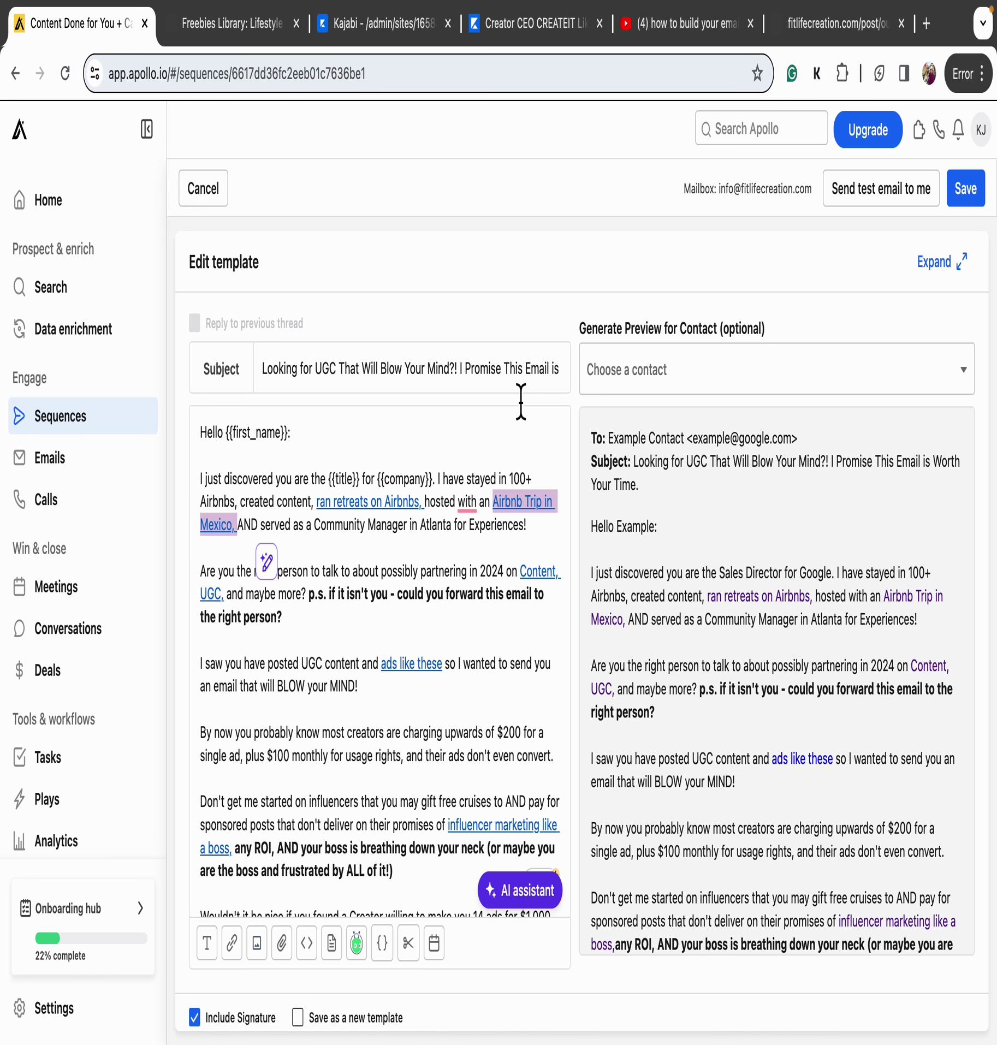
click(486, 462)
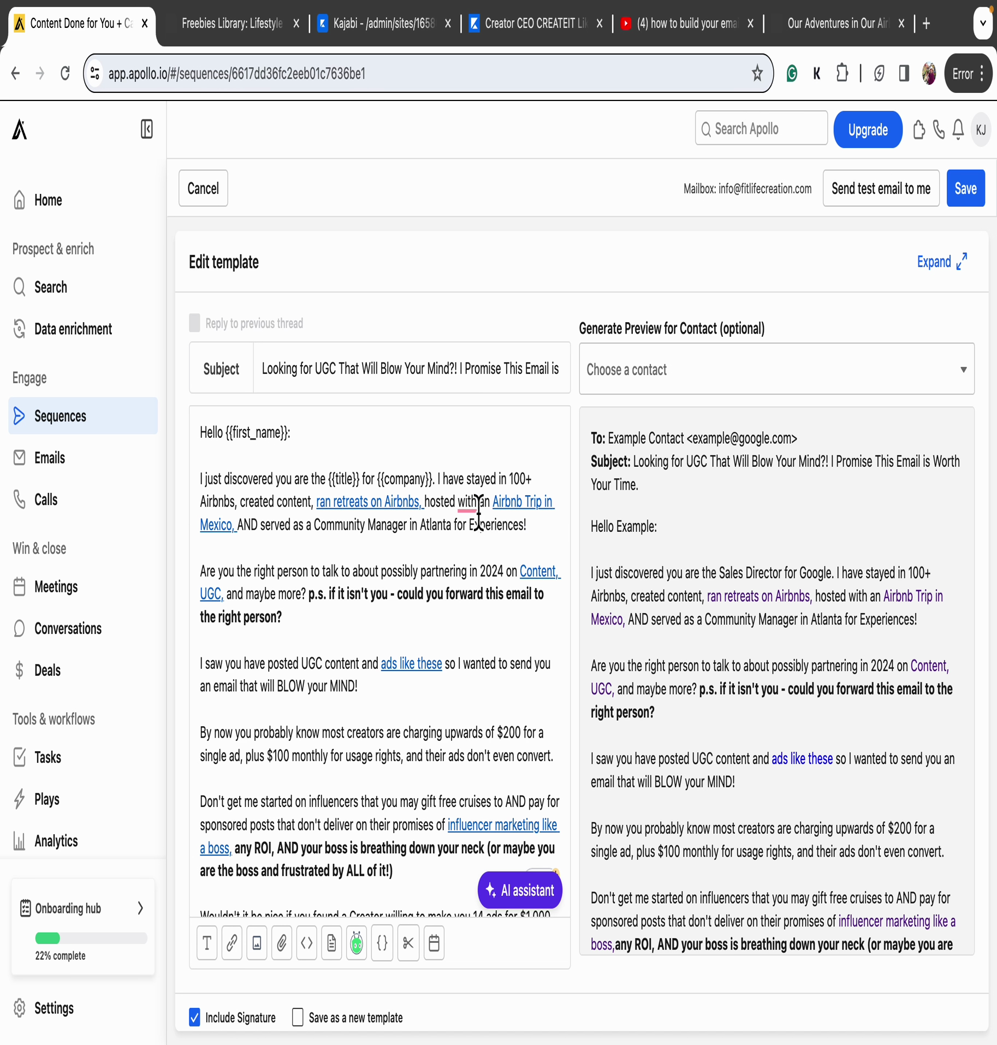
Replace "with" after "hosted" in the opening paragraph with "by Airbnb with"
mouse_move(473, 514)
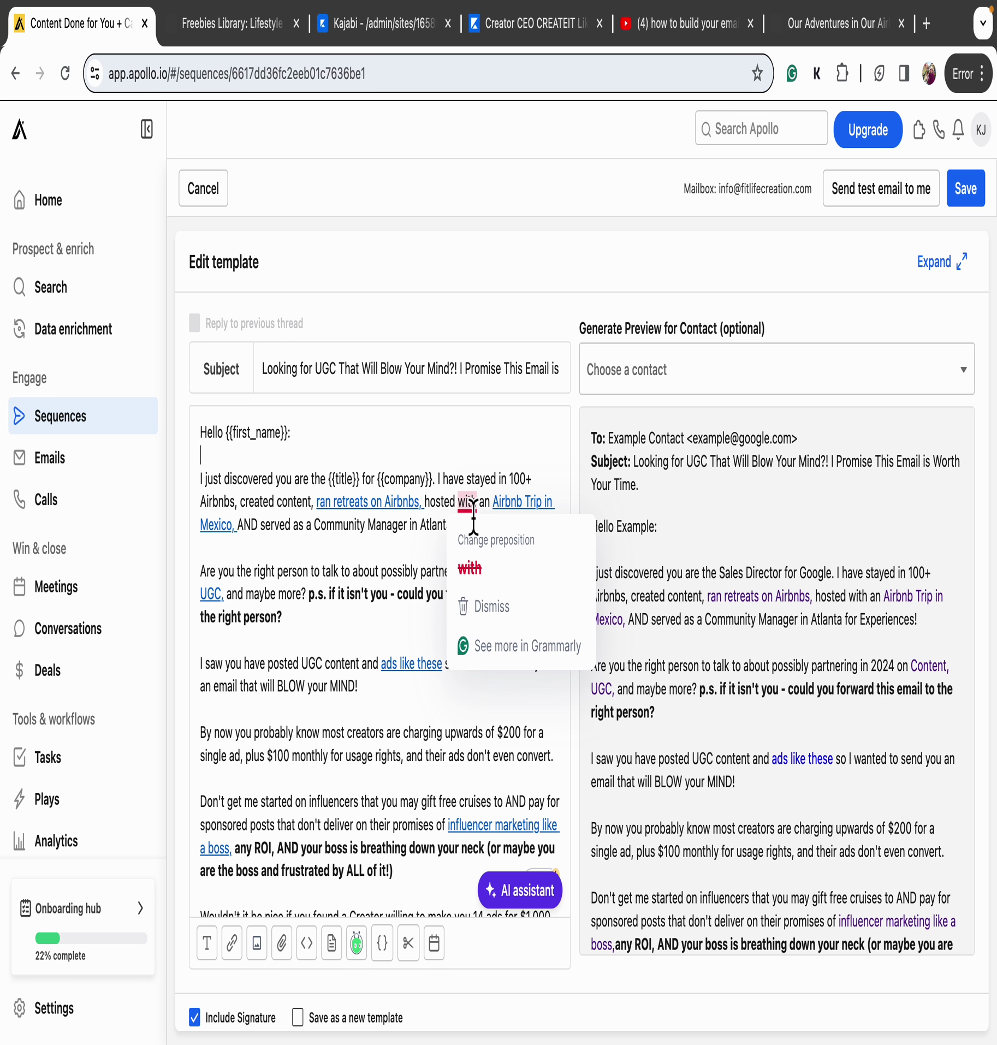
click(480, 573)
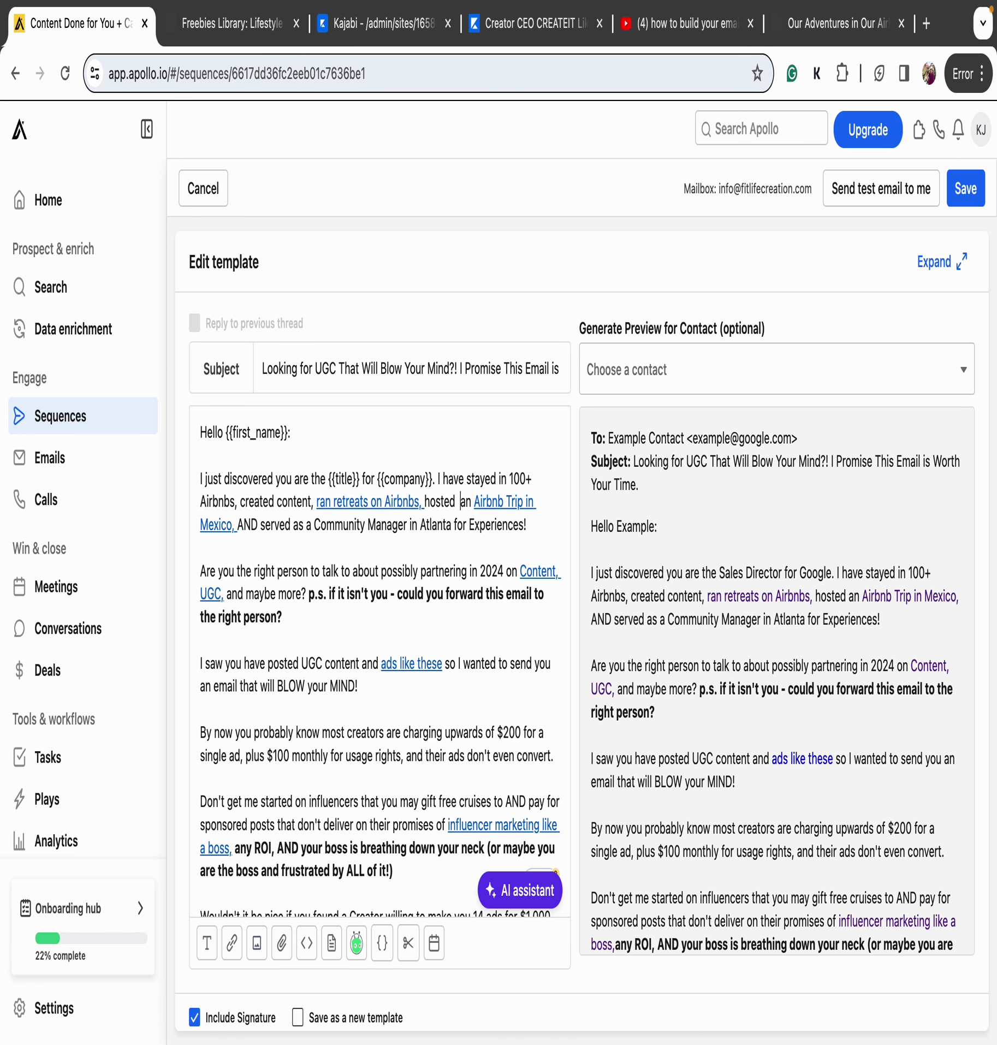
text(by Airbnb)
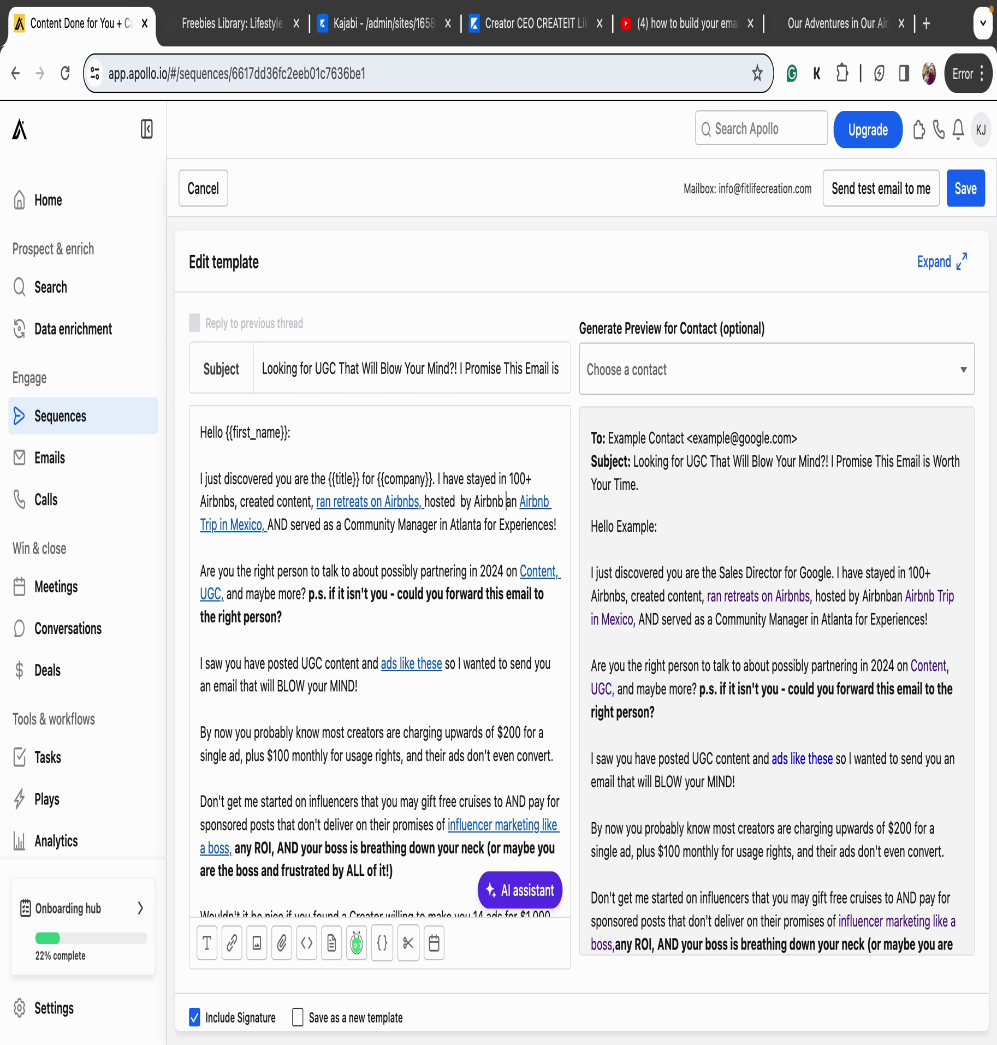
text( with)
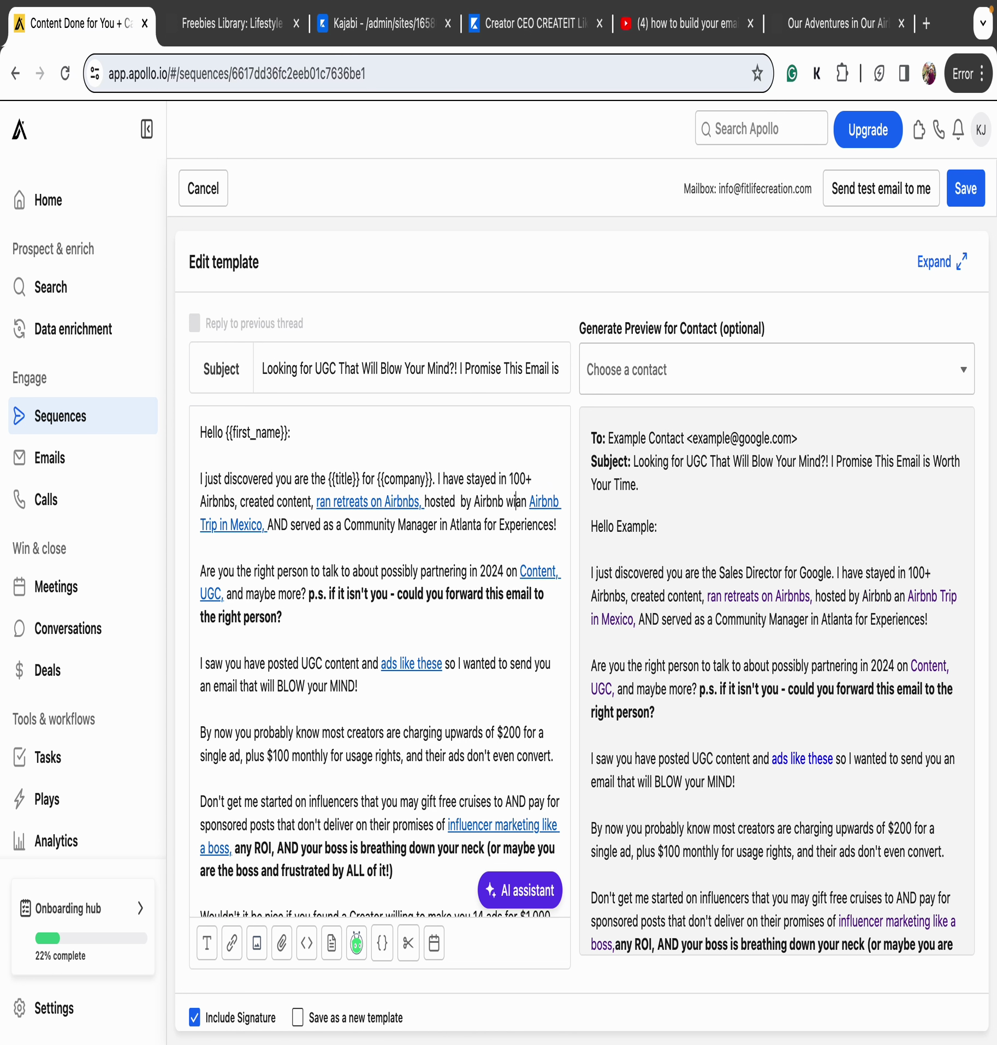
click(538, 501)
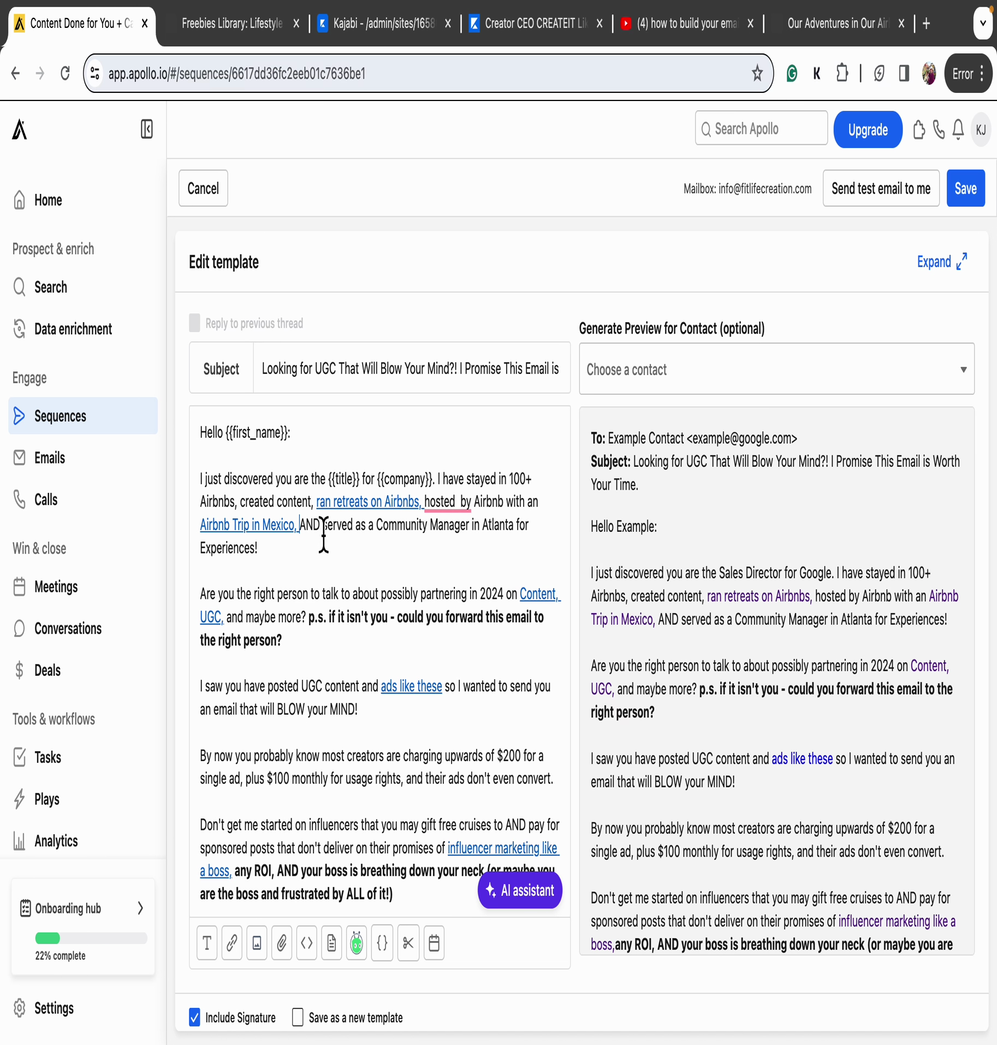
Add a new paragraph below the opening one reading "Basically, you should 10000% name me Airbnb Spokesmodel"
click(376, 551)
key(Return)
key(Return)
text(My)
text(Bas)
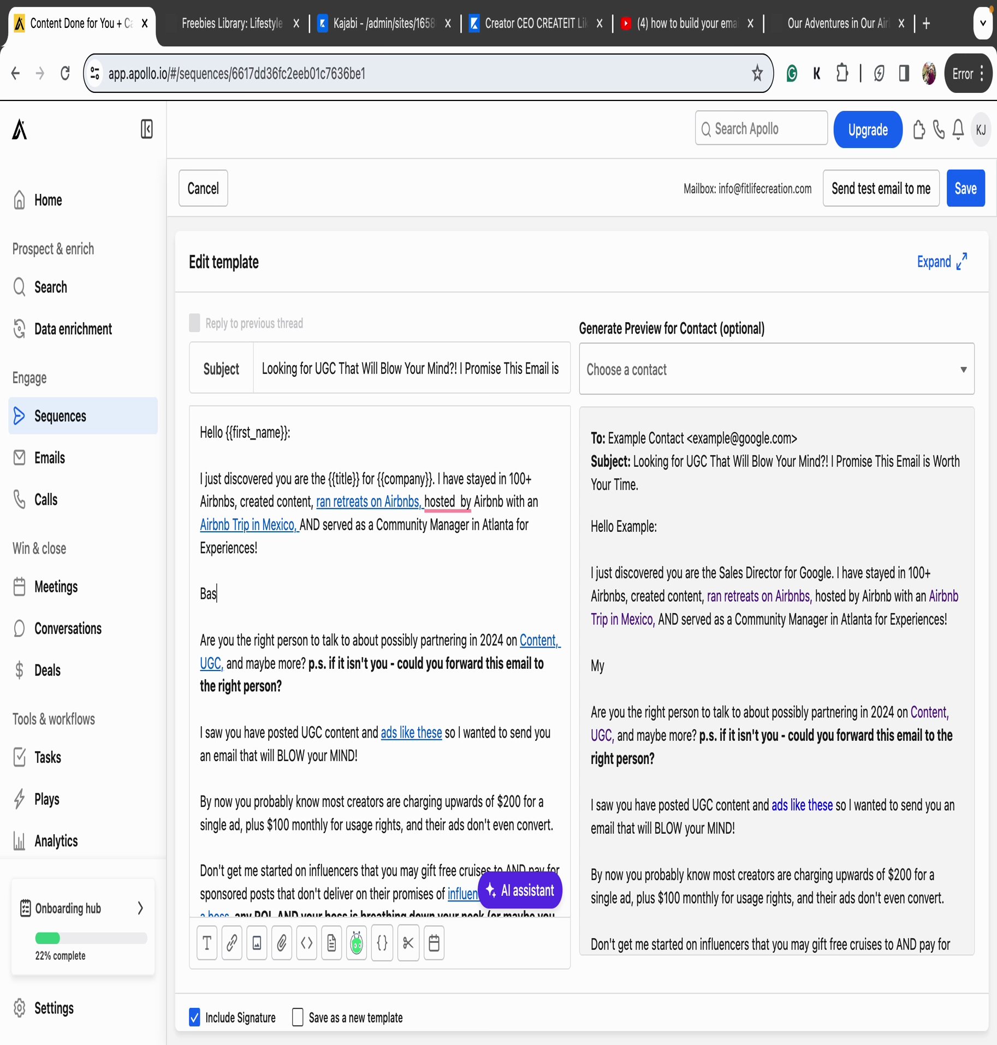
text(ical)
text(ly, I sh)
text(hould )
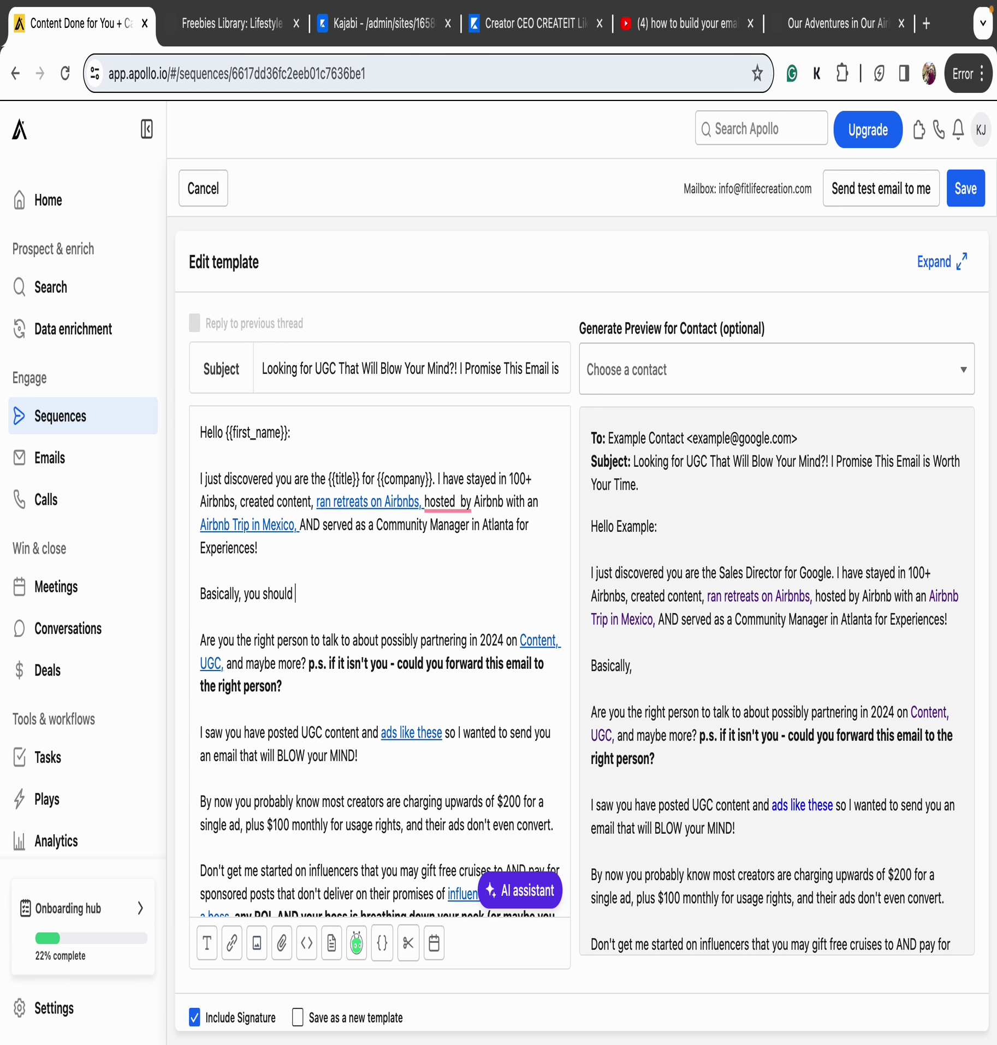
text(10000% name)
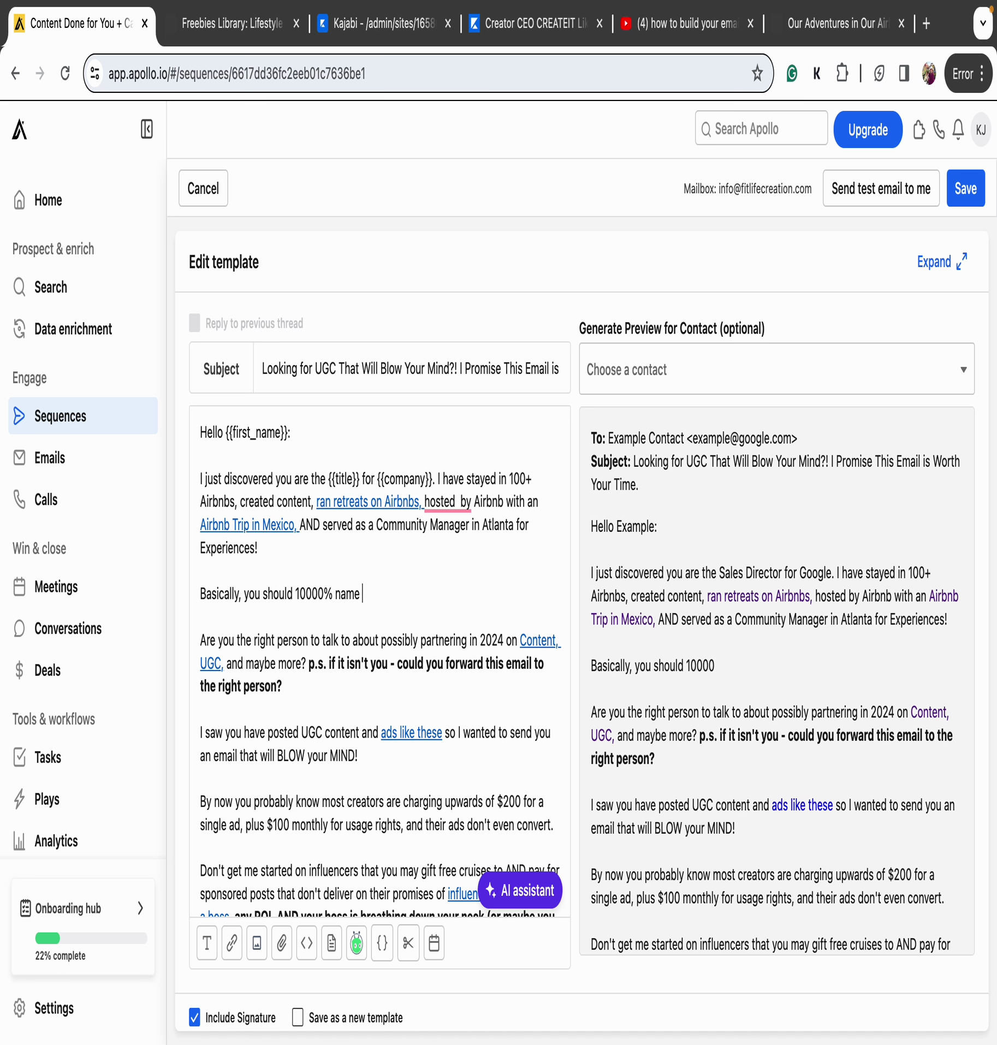
text( me Airbnb Spokesmmodl)
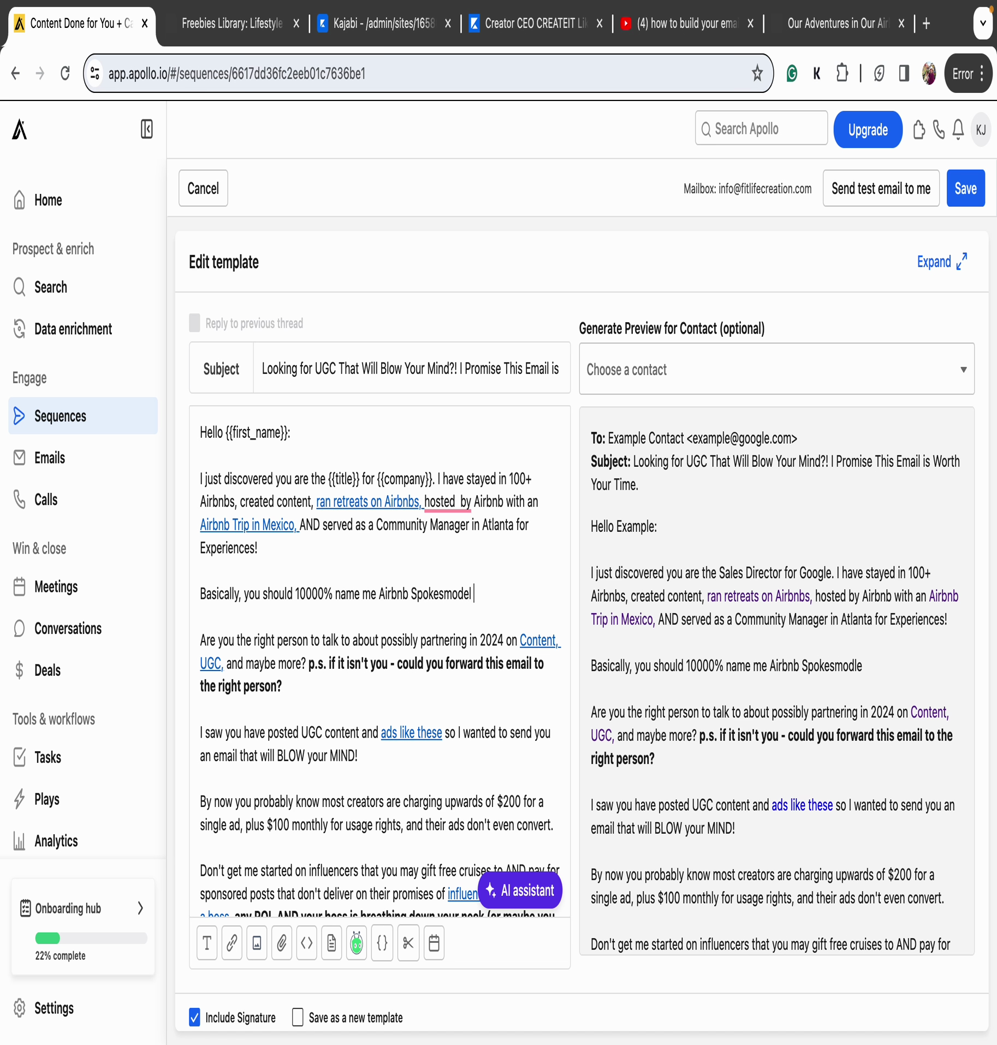
Finish the new paragraph with "(at least that's what my friends and family say ALL the time!)"
key(BackSpace)
key(BackSpace)
text(east that's what my frie)
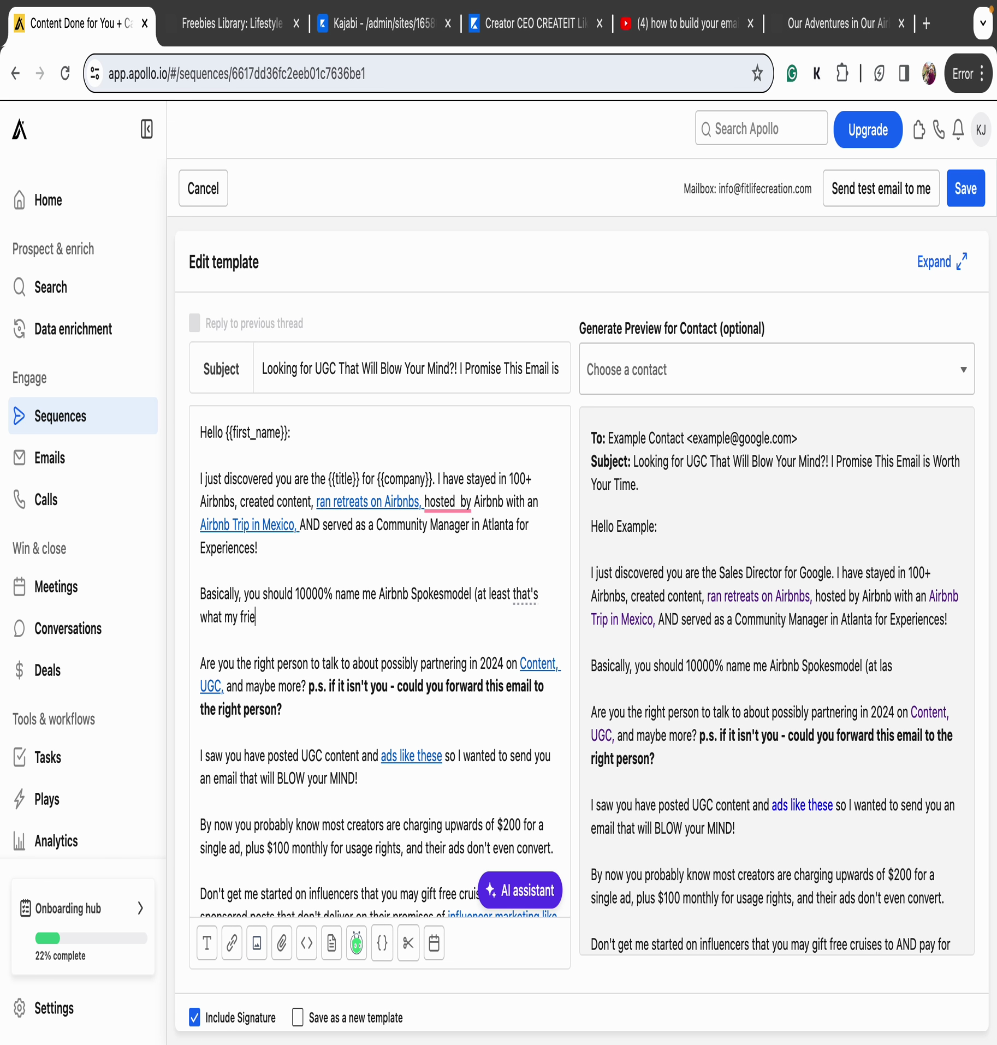
text(nds and family say ALL the time!))
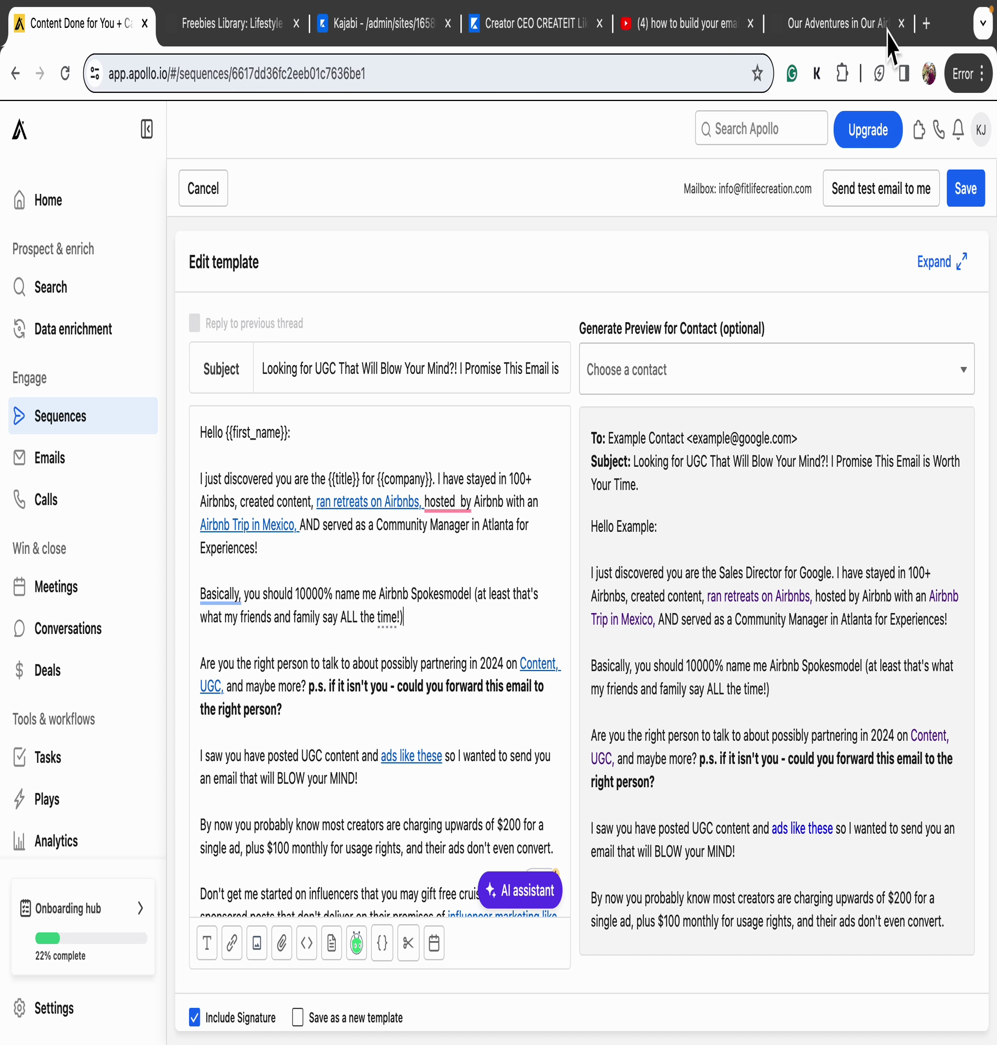
Switch to the blog post's browser tab and open the sender's own Instagram profile in it
click(851, 33)
click(419, 82)
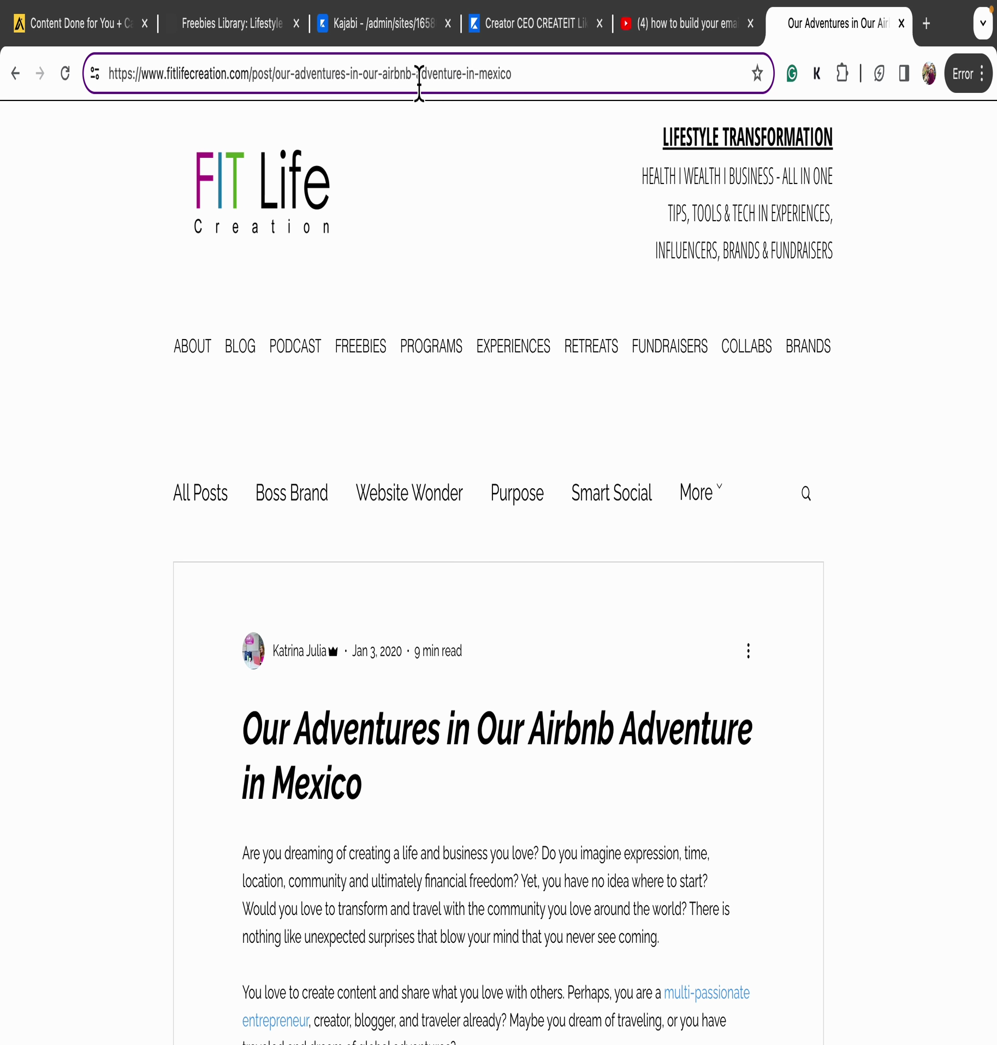
key(ctrl+a)
text(u)
key(BackSpace)
text(in)
click(607, 169)
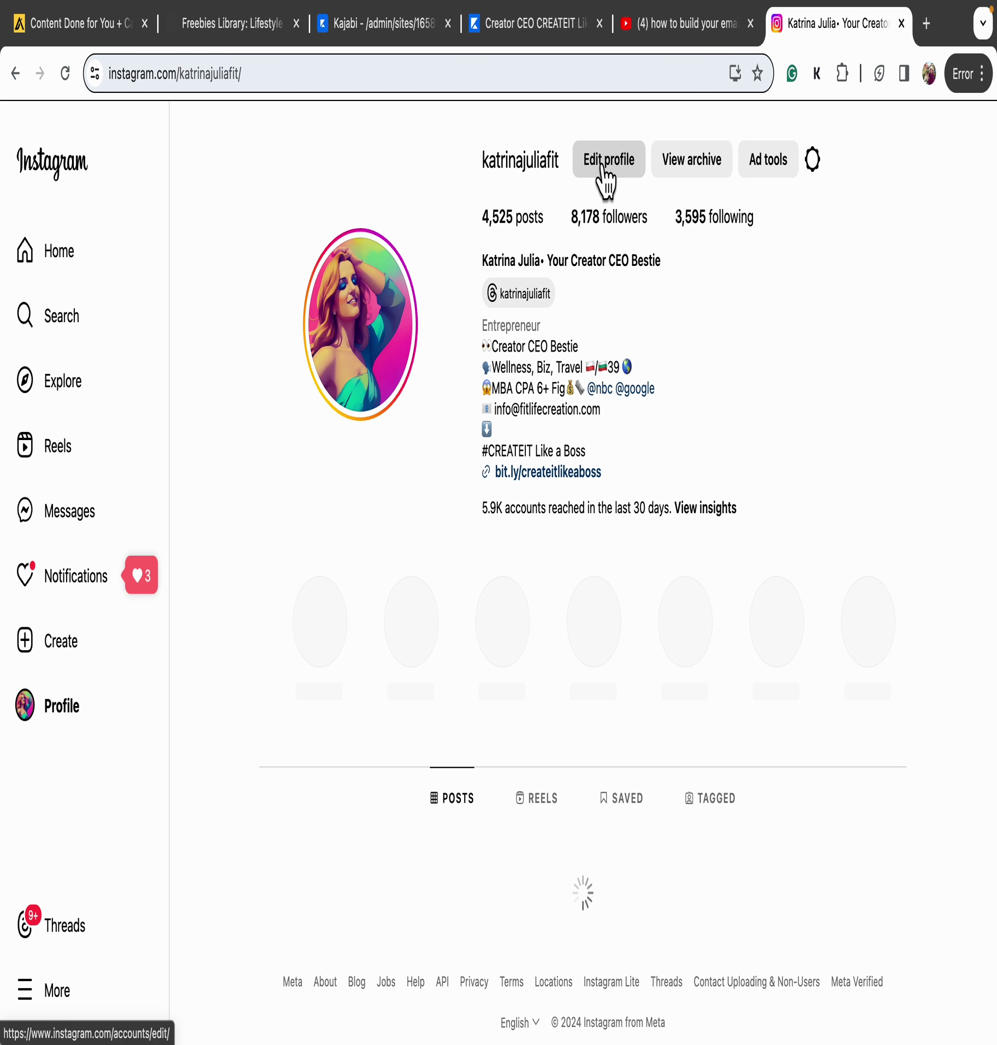
Look through the profile's older posts for the reel about becoming the Airbnb spokeswoman and open it
scroll(819, 506, down, 5)
scroll(819, 506, down, 20)
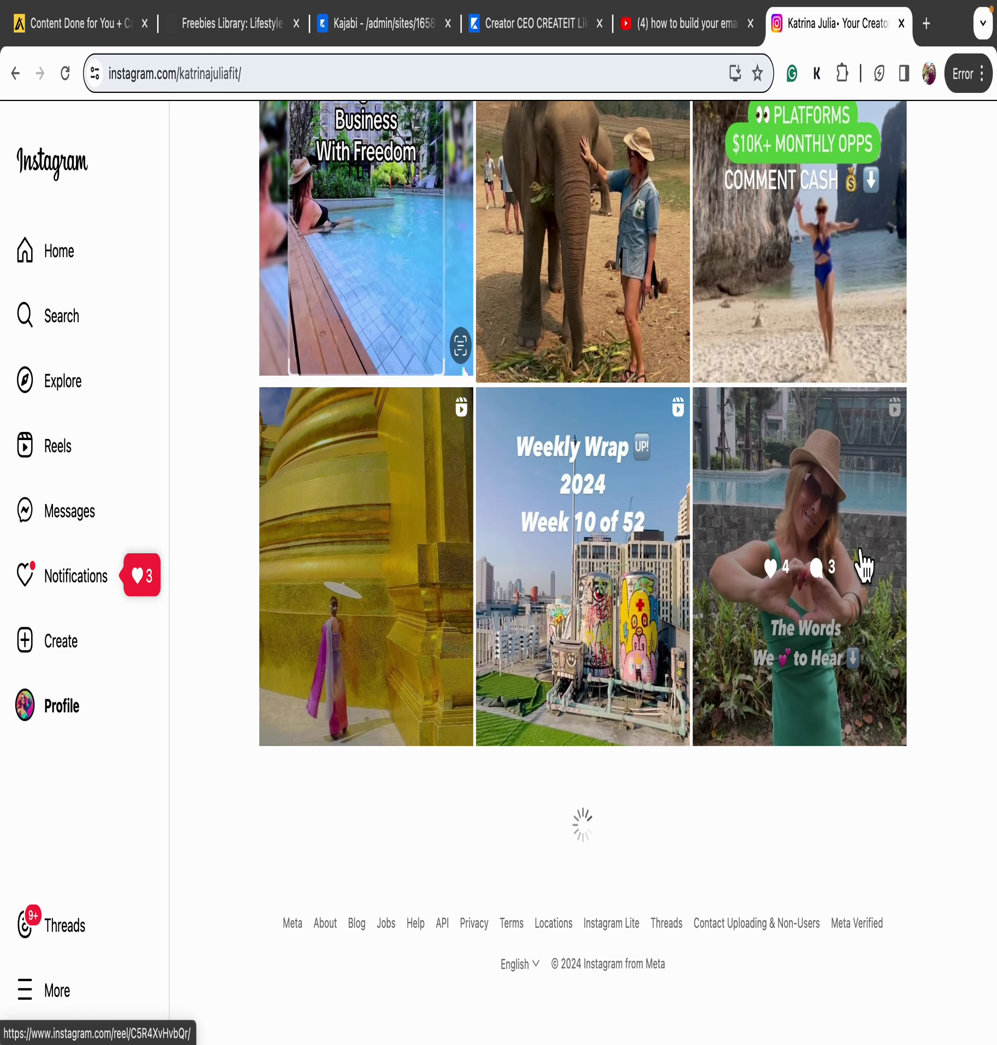
scroll(667, 556, down, 10)
scroll(914, 625, down, 18)
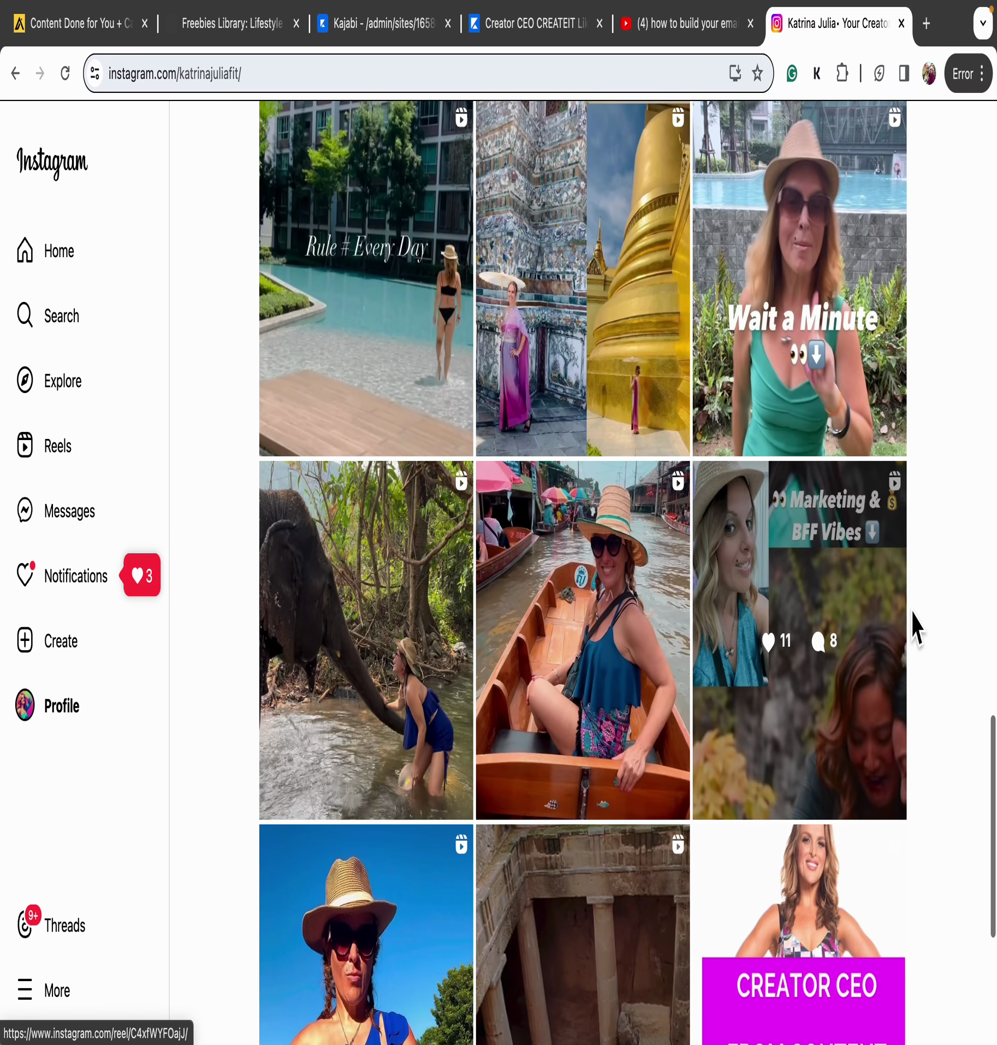
scroll(934, 724, down, 14)
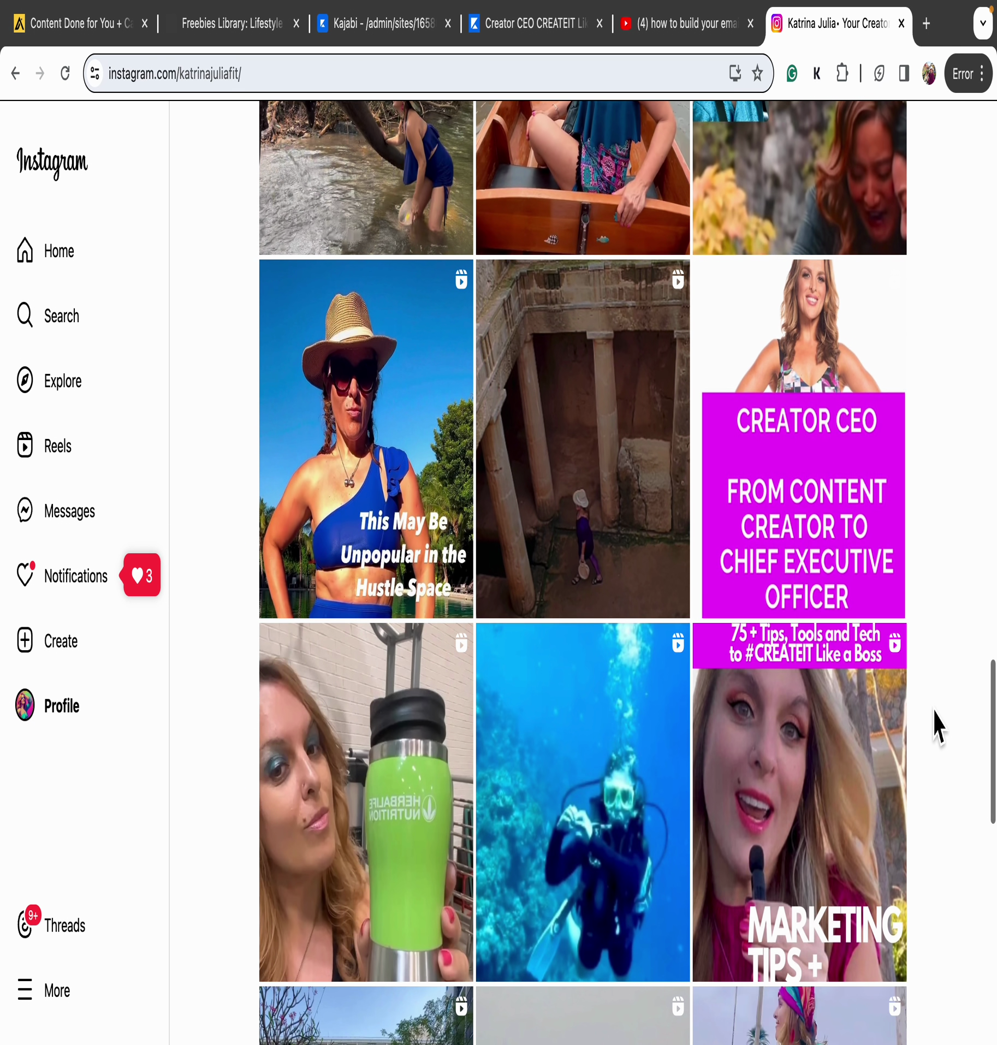
scroll(934, 724, down, 12)
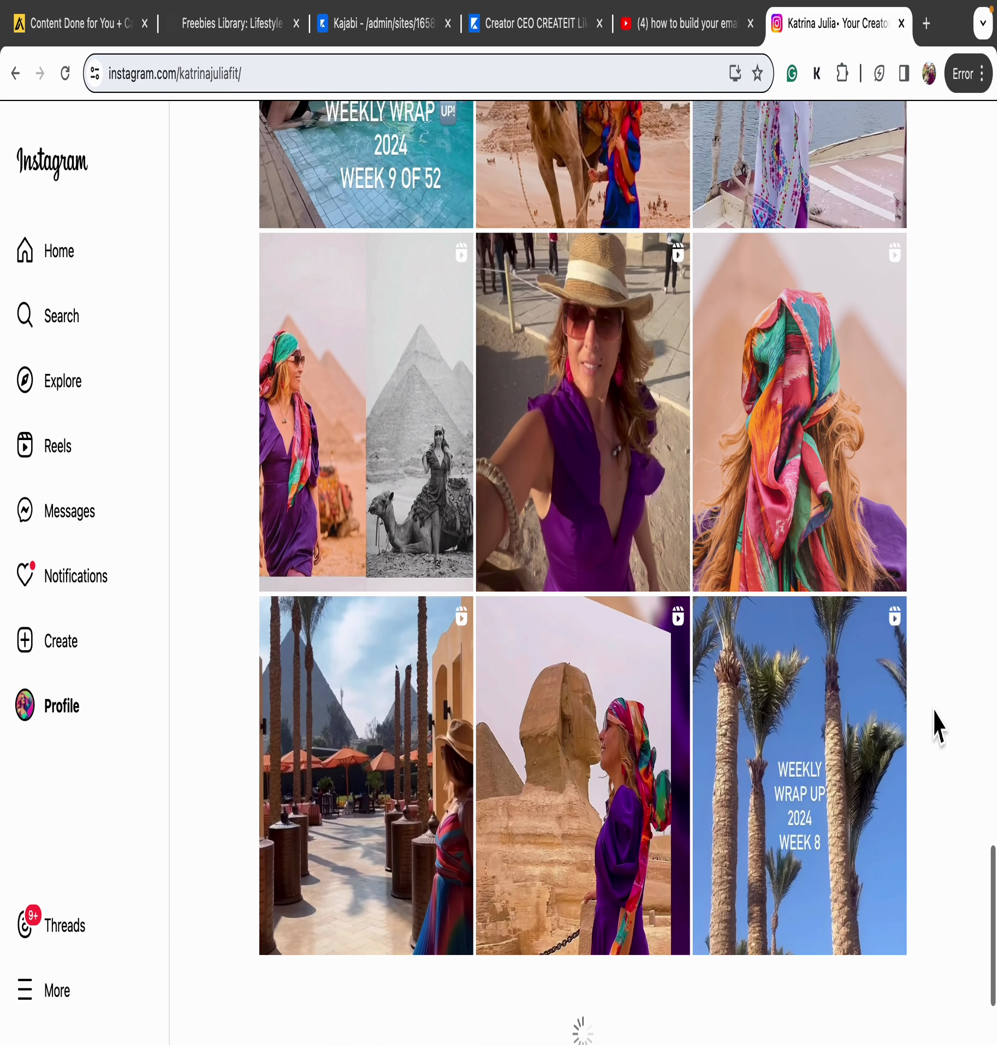
scroll(778, 635, down, 15)
scroll(986, 704, down, 11)
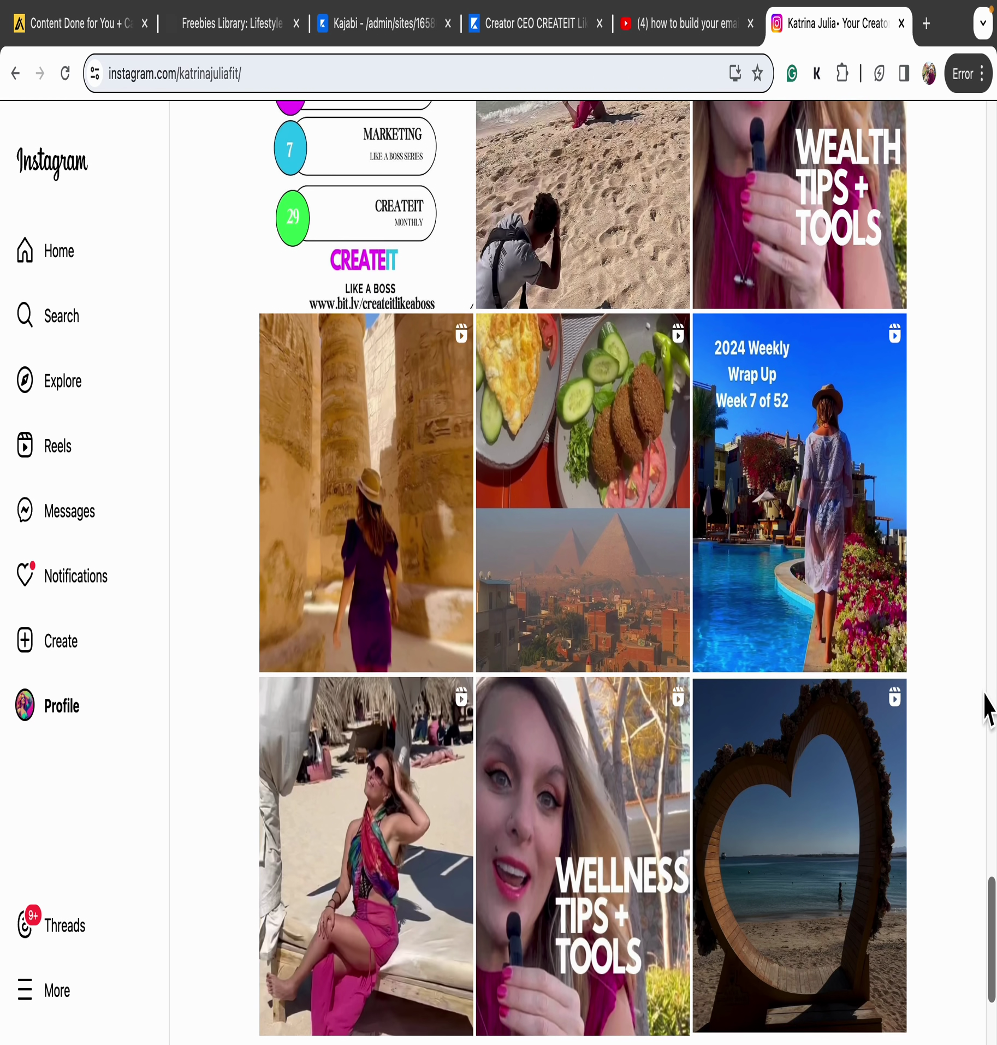
scroll(981, 764, down, 10)
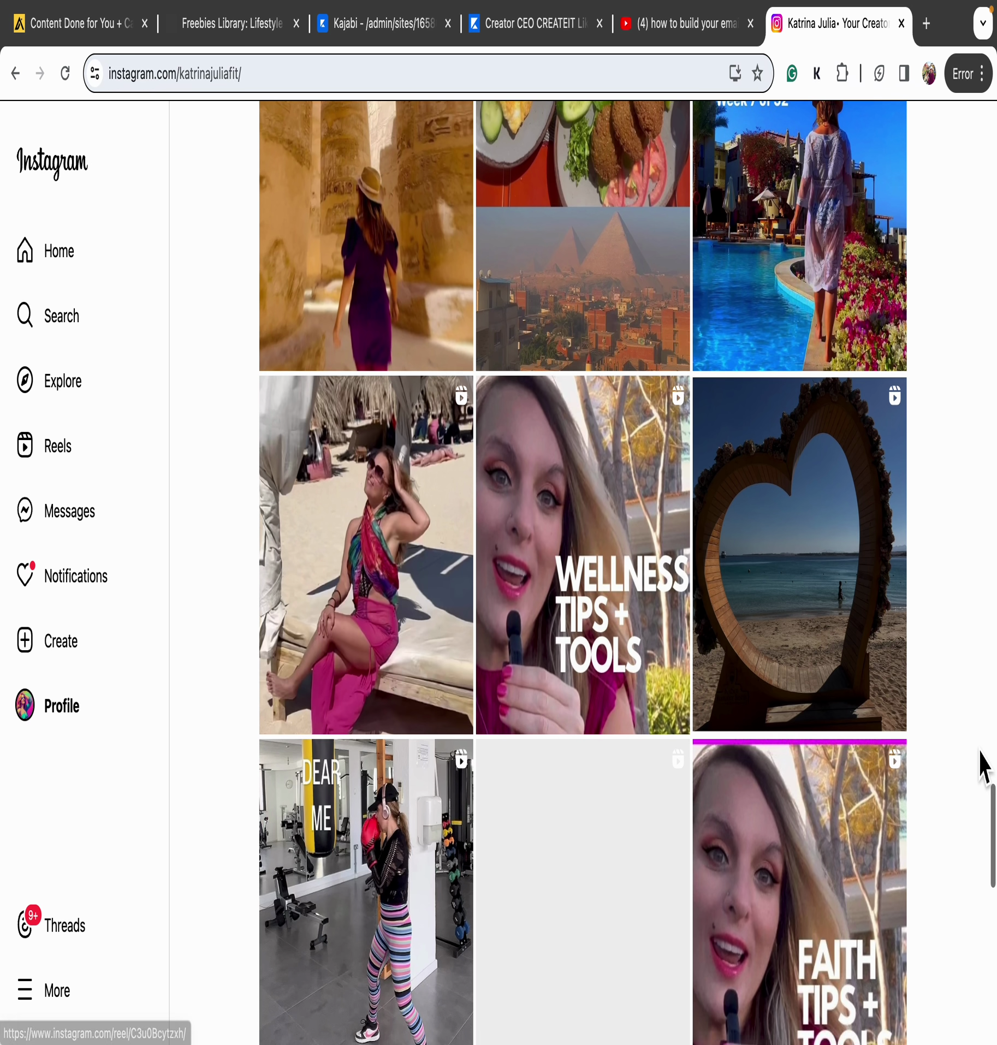
scroll(983, 767, down, 10)
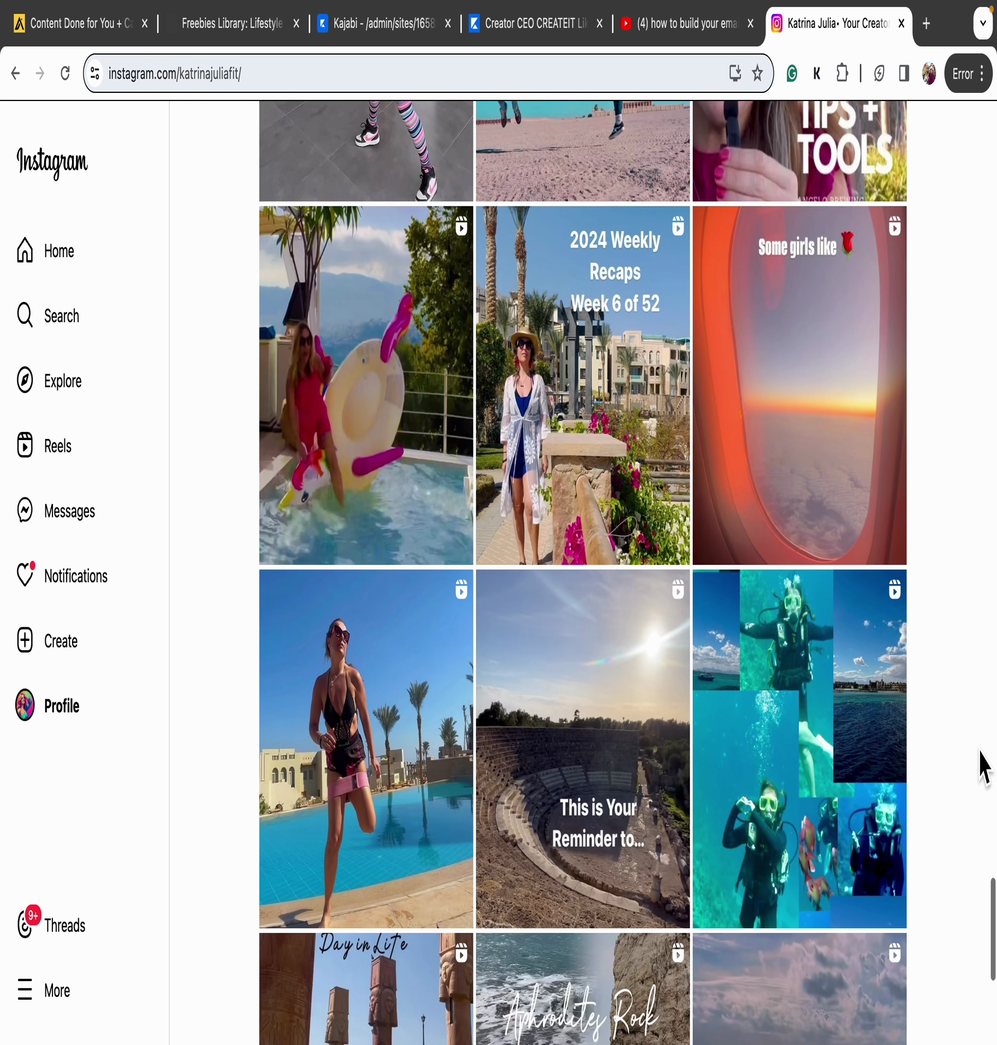
scroll(983, 767, down, 5)
scroll(982, 766, down, 6)
scroll(982, 767, down, 15)
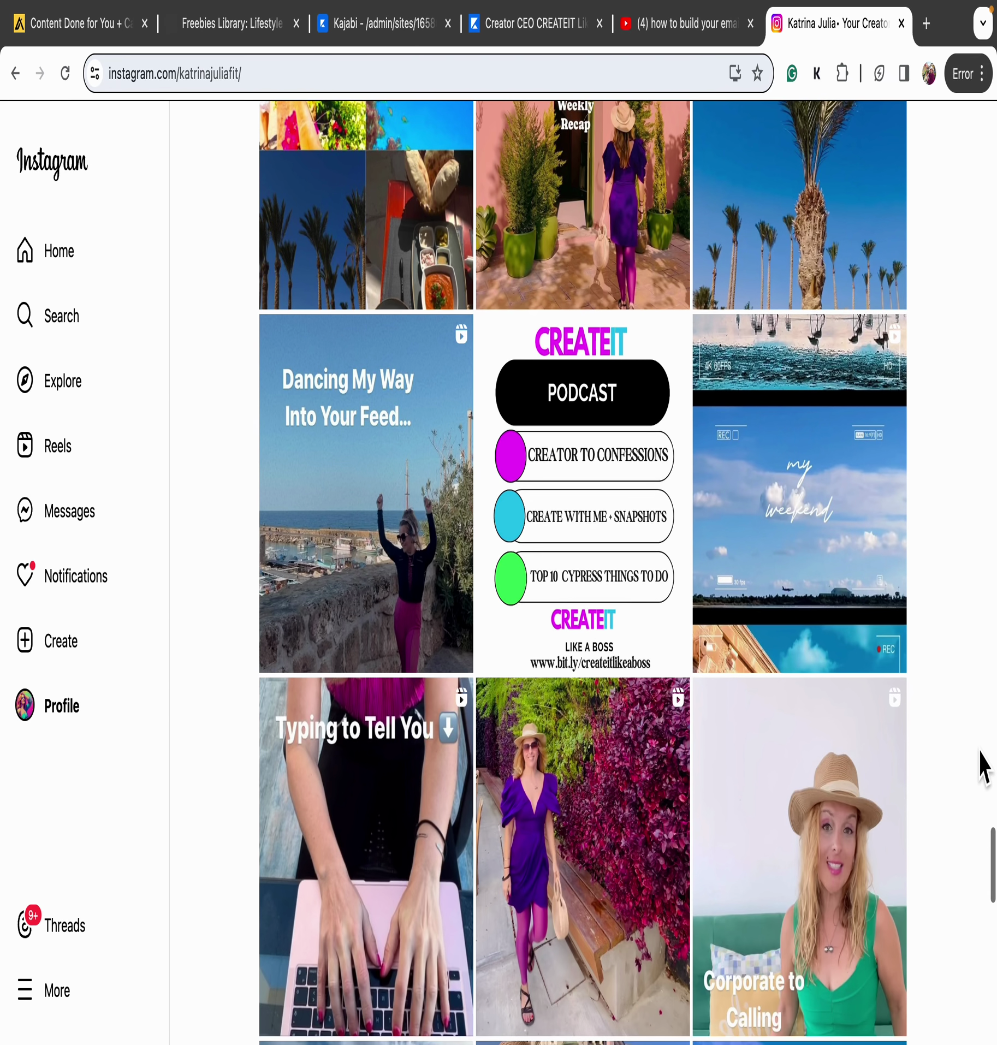
scroll(983, 767, down, 9)
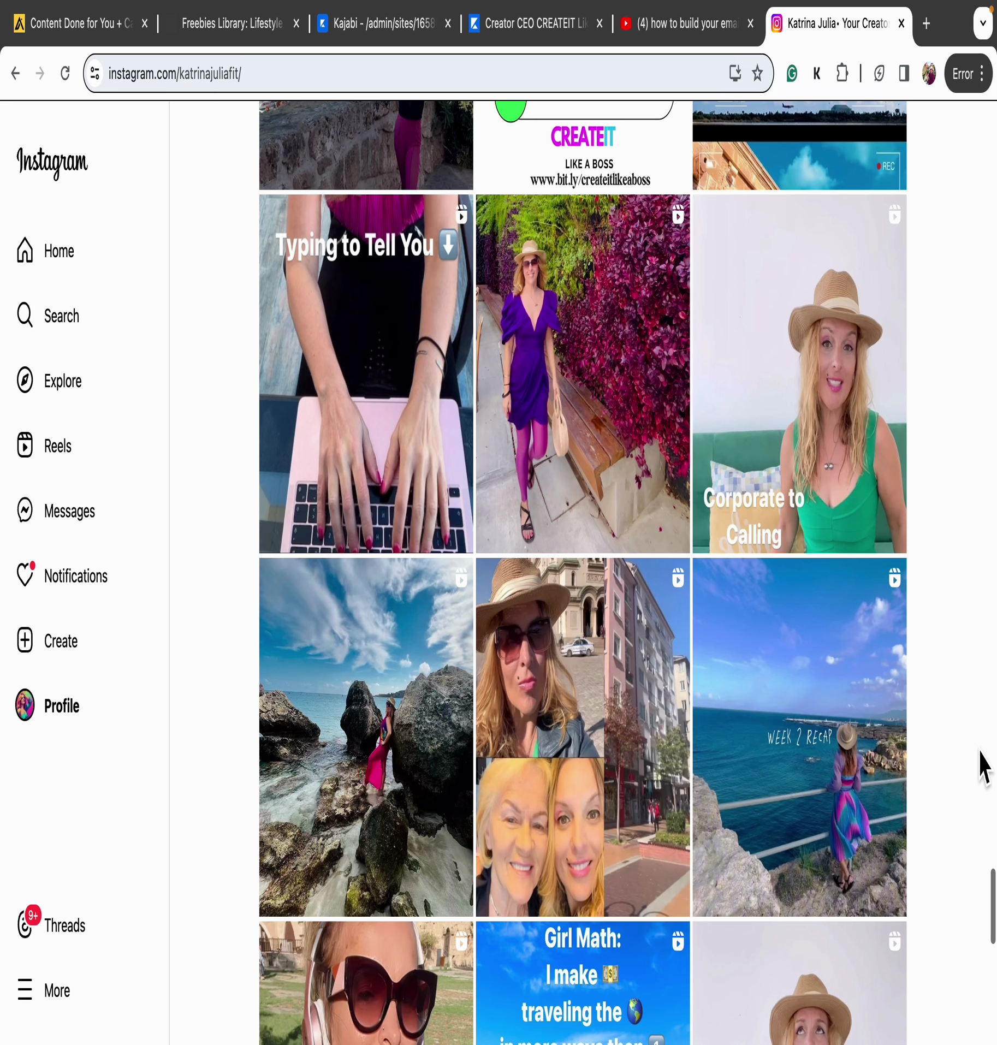
scroll(982, 767, down, 4)
scroll(982, 767, down, 16)
scroll(983, 767, down, 12)
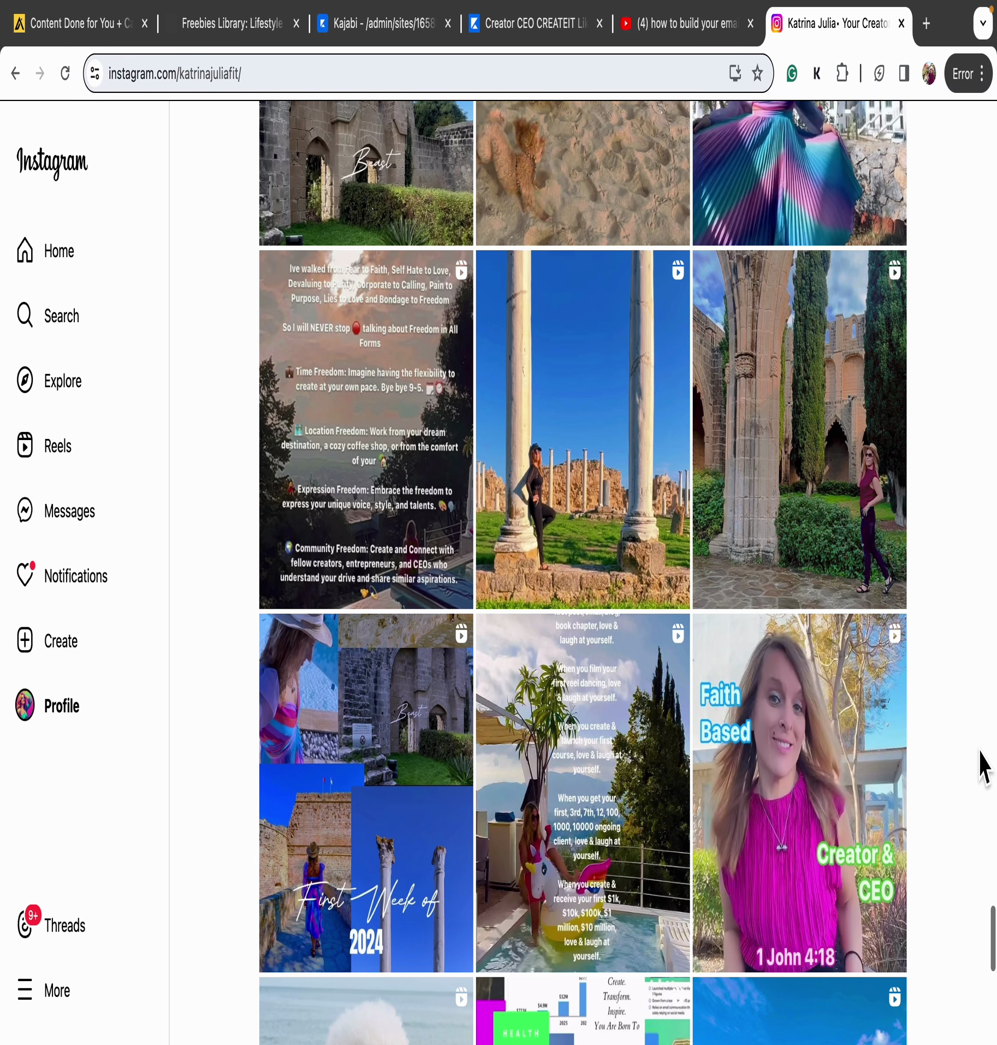
scroll(982, 767, down, 14)
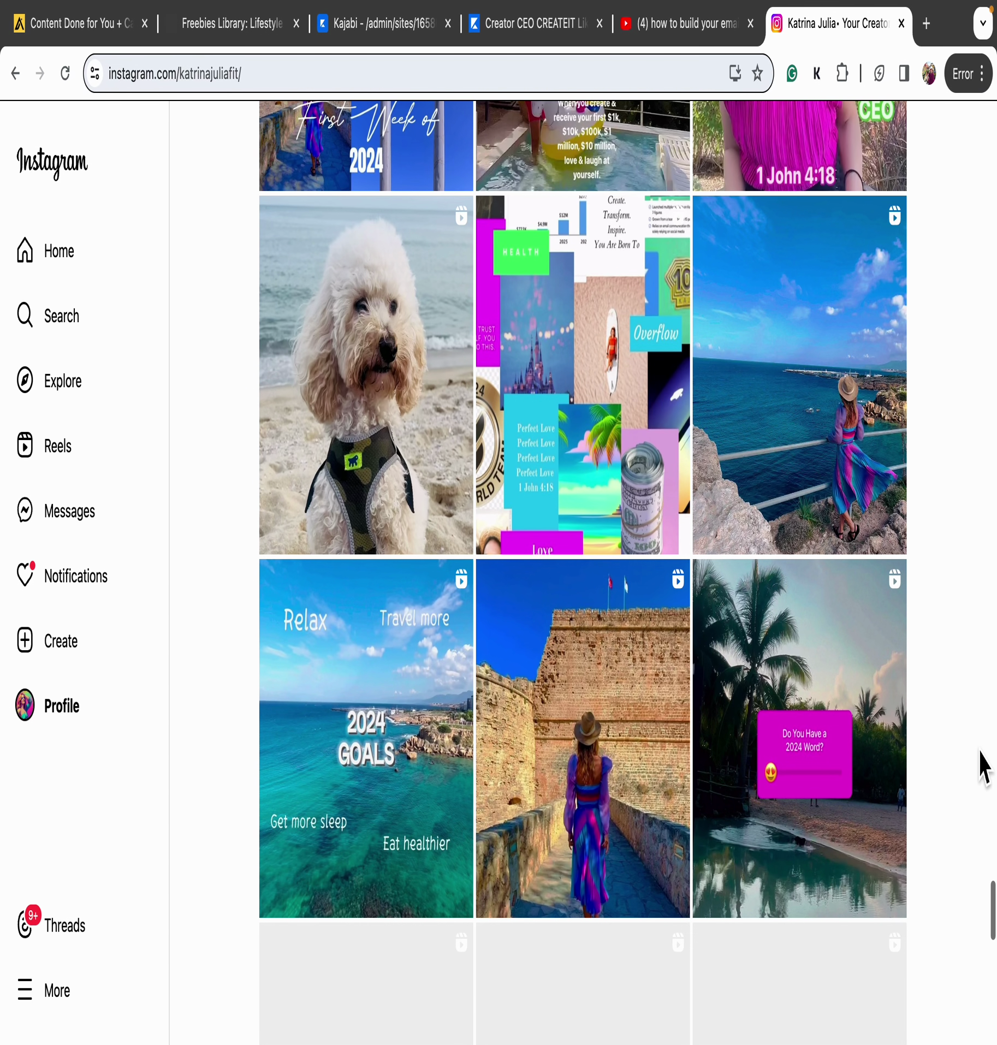
scroll(982, 767, down, 8)
scroll(709, 682, down, 6)
click(629, 701)
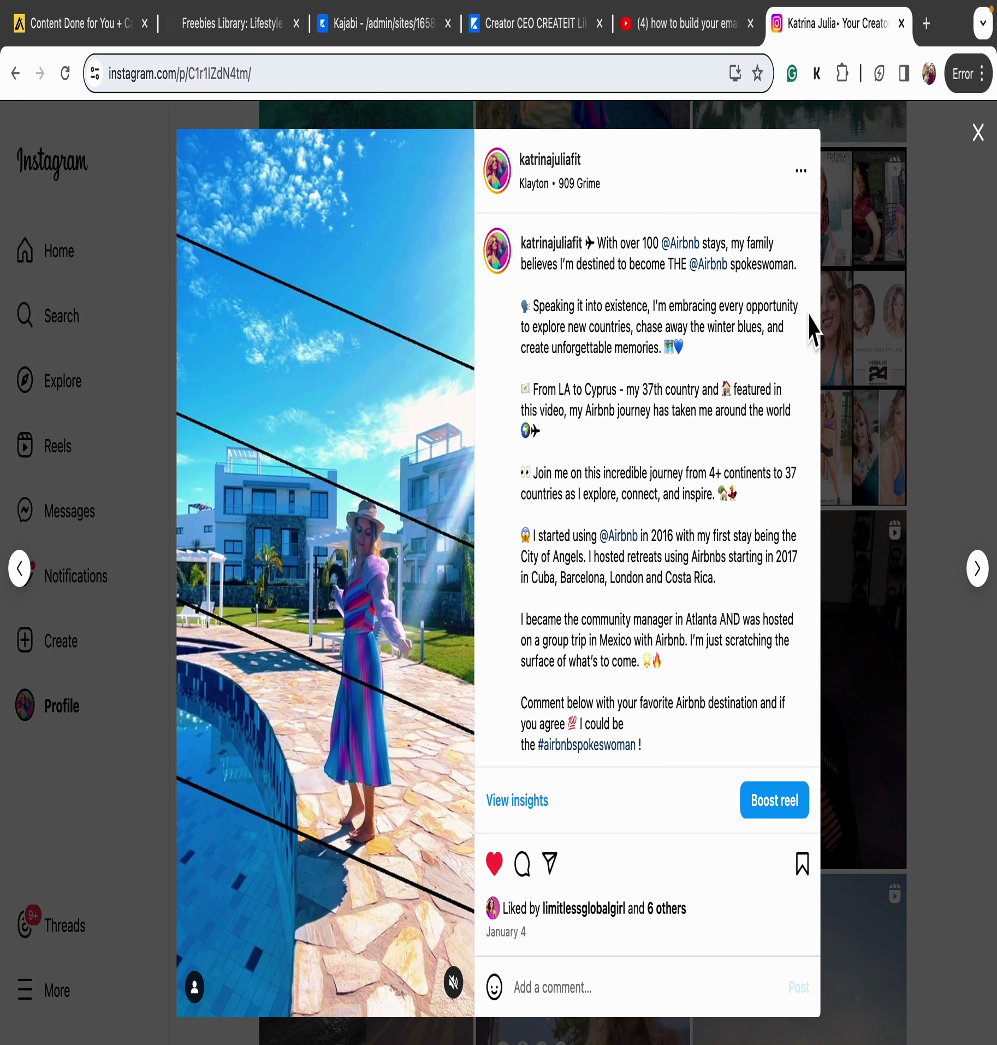
Copy the reel's link, close the Instagram tab and return to the Apollo email template
click(801, 173)
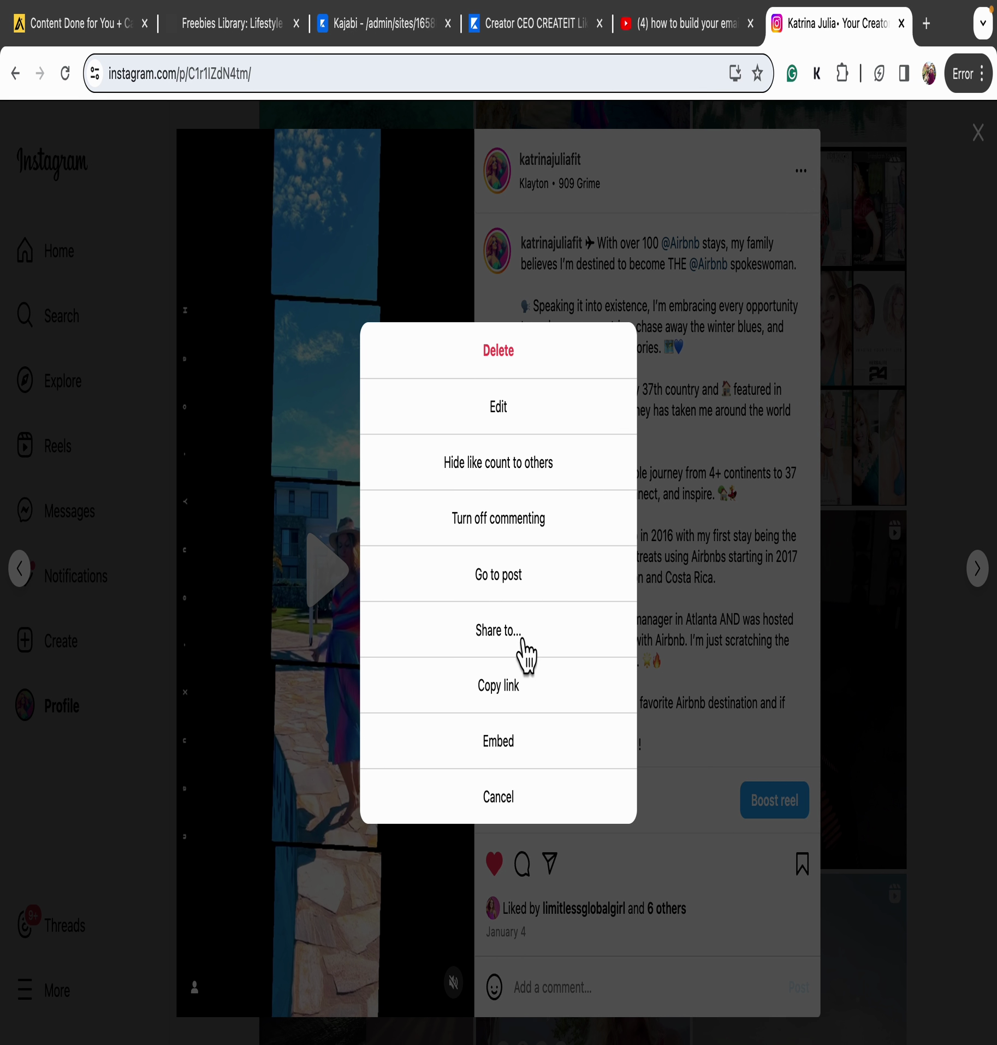
click(493, 689)
click(922, 423)
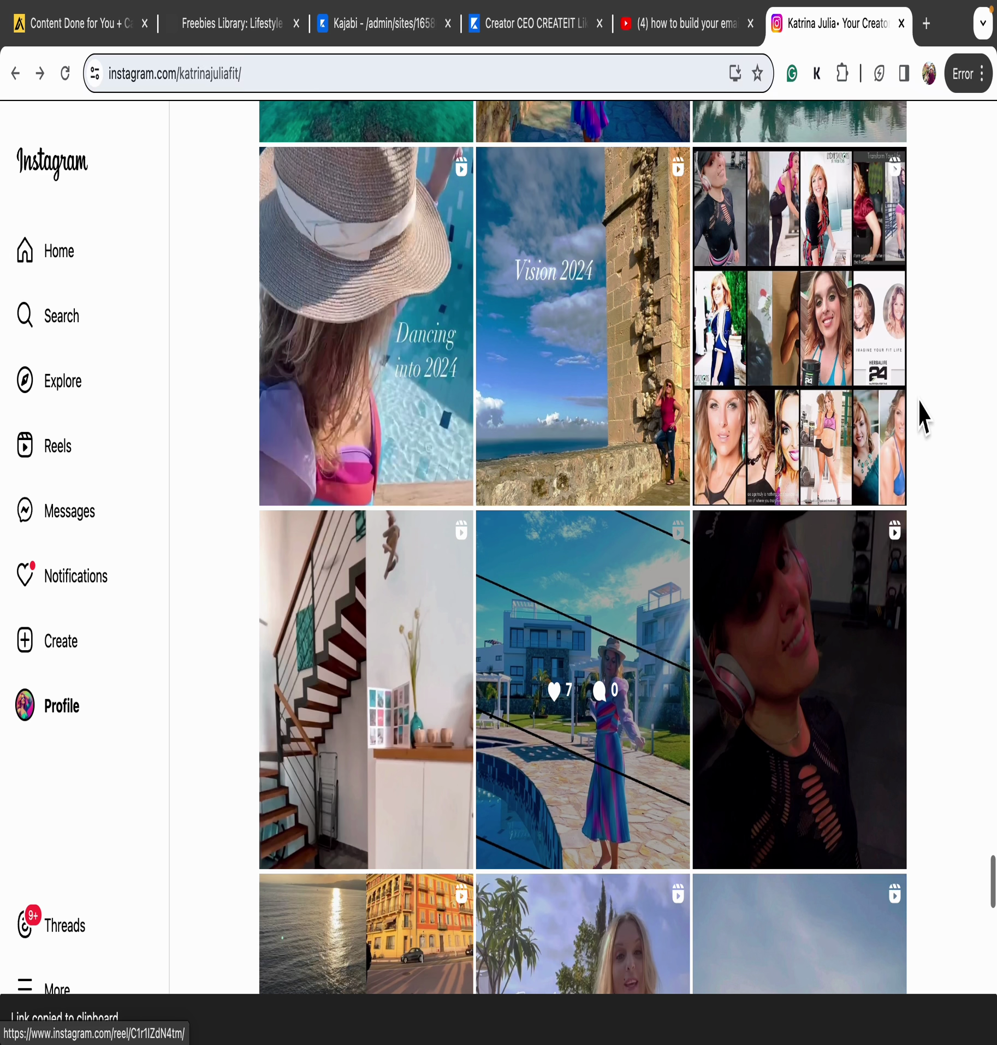
click(901, 23)
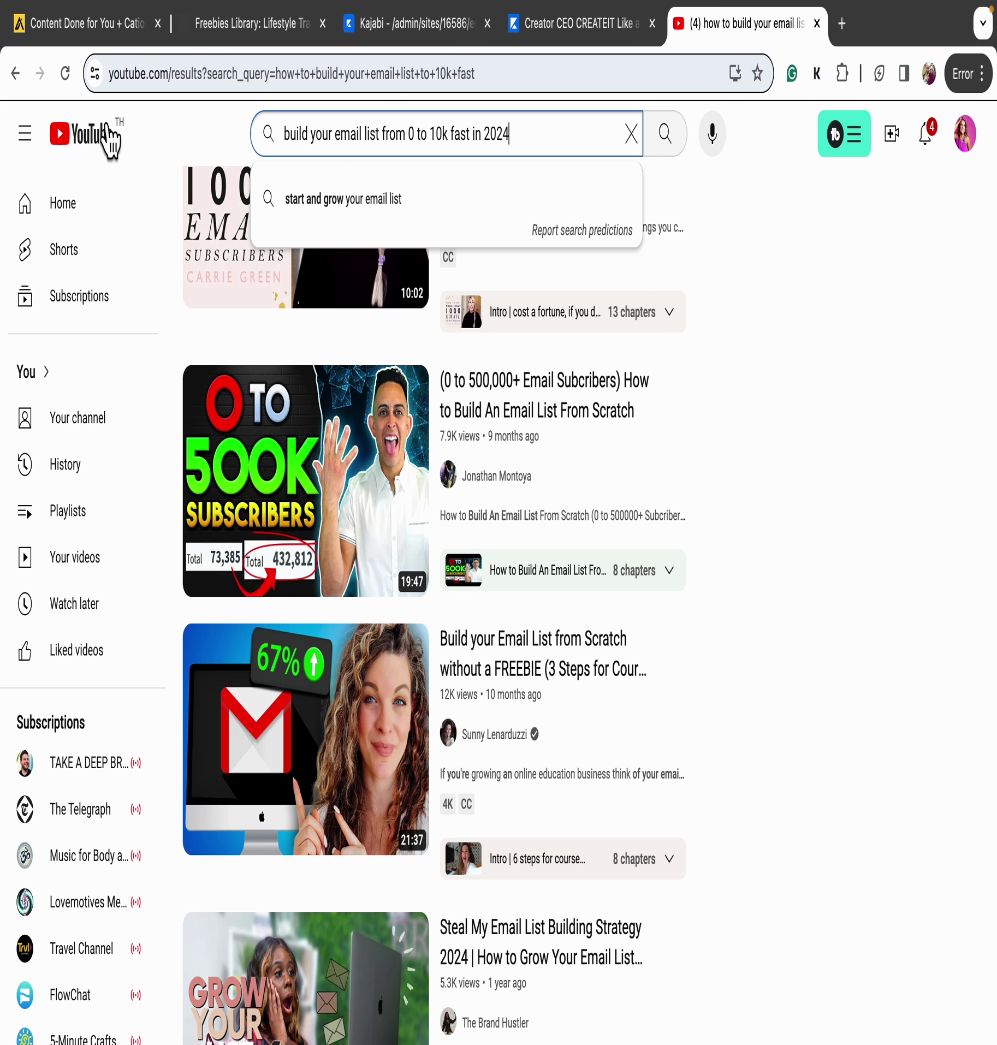
click(84, 25)
click(449, 628)
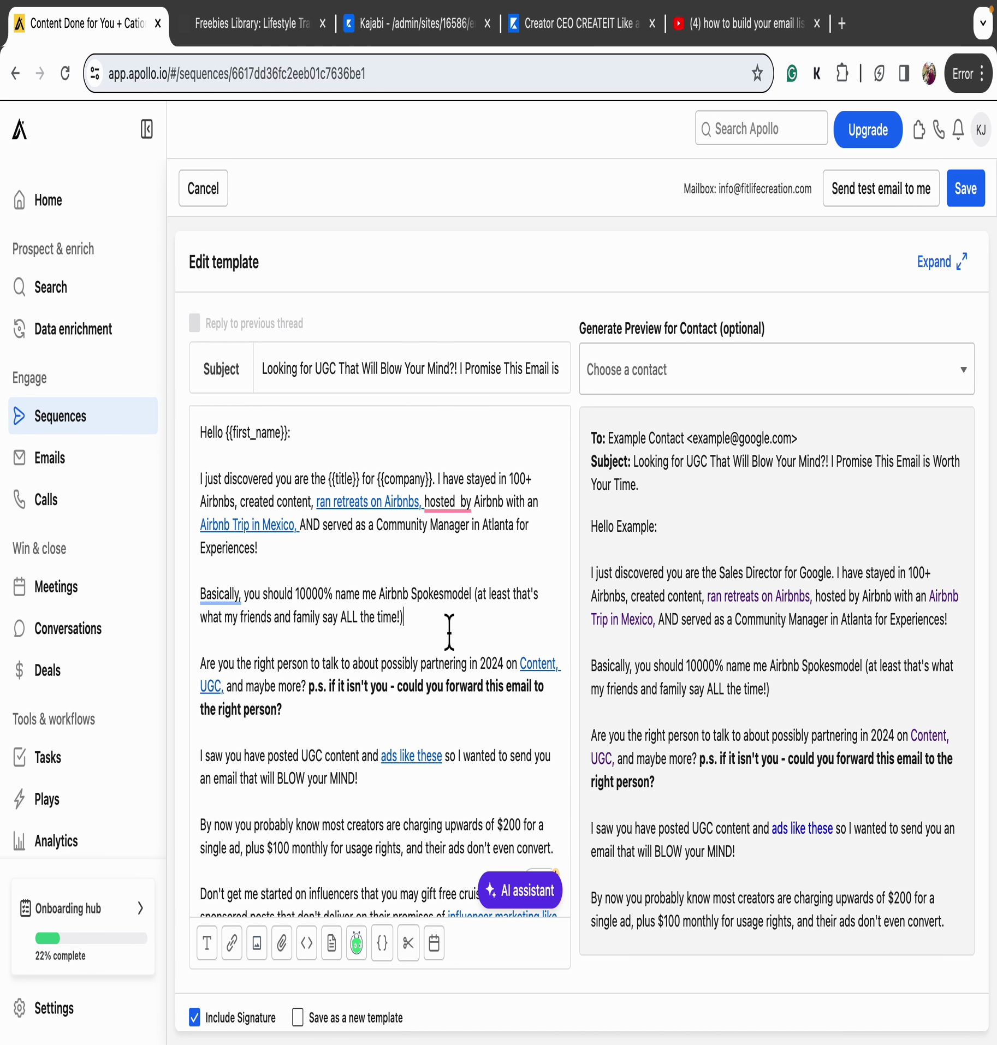
Link the phrase "name me Airbnb Spokesmodel" in the email body to the copied Instagram reel URL
drag(473, 595, 341, 598)
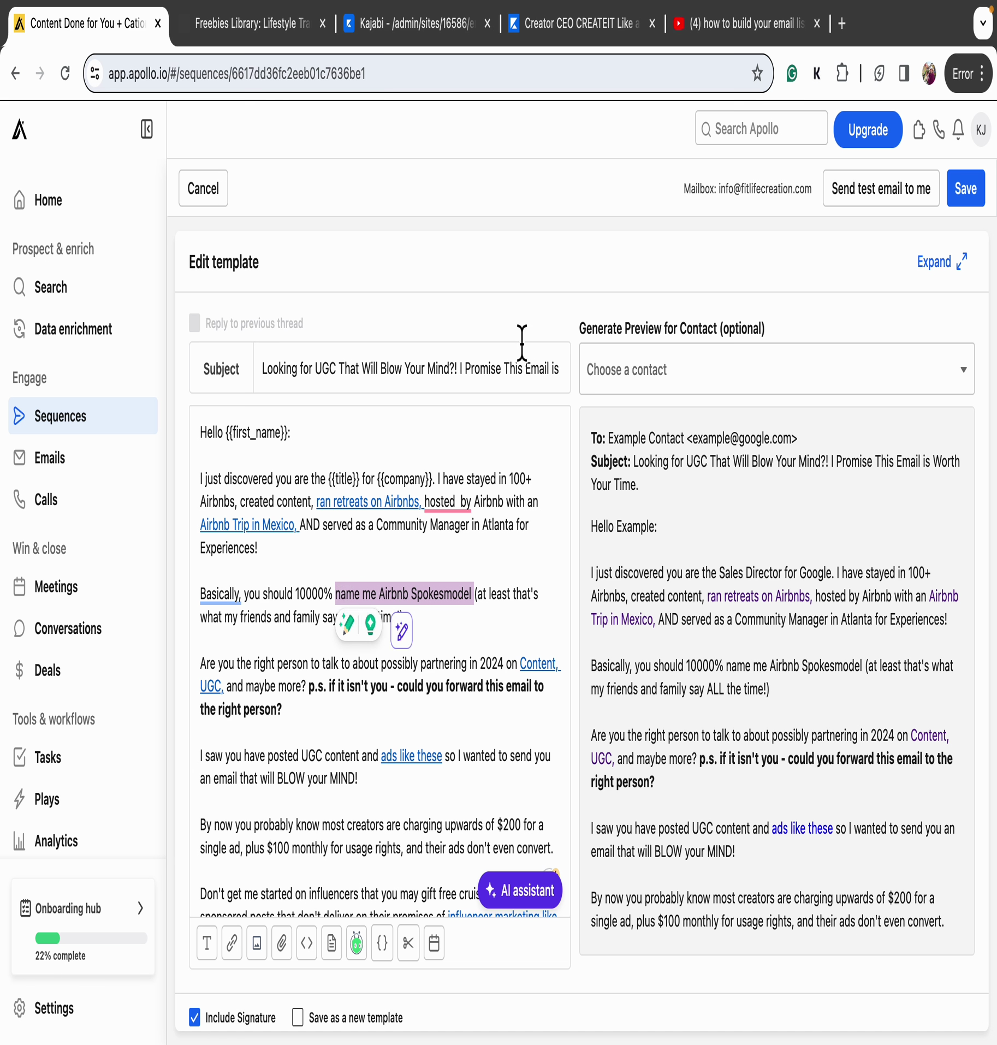
click(232, 947)
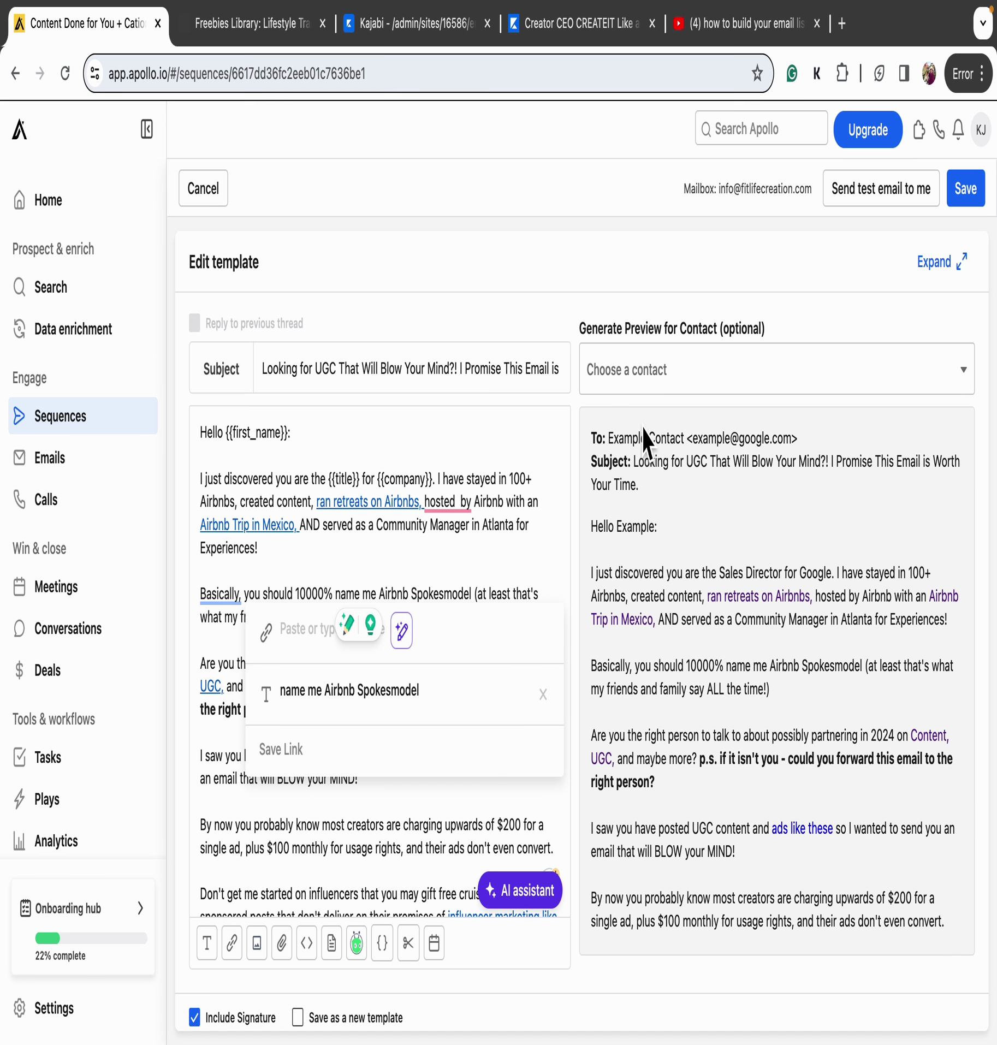
key(ctrl+v)
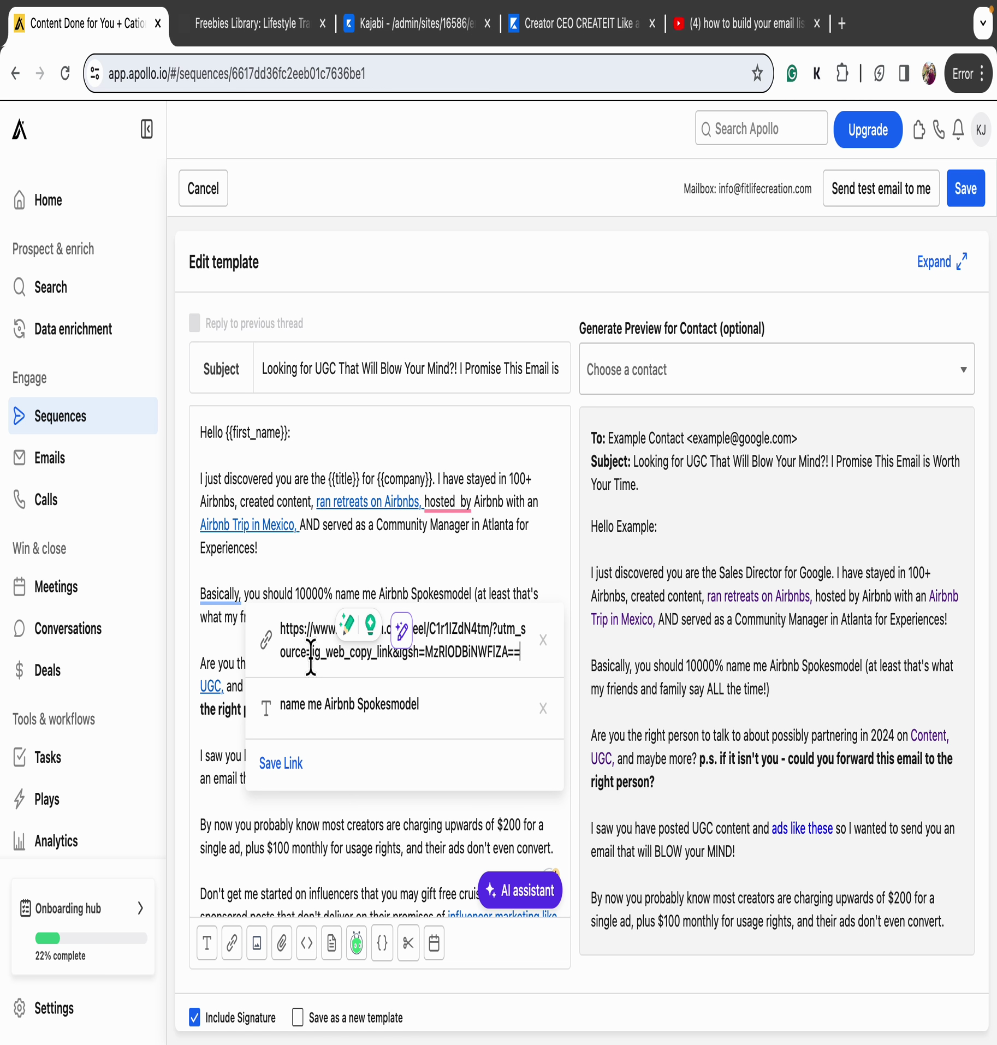
click(287, 763)
click(434, 546)
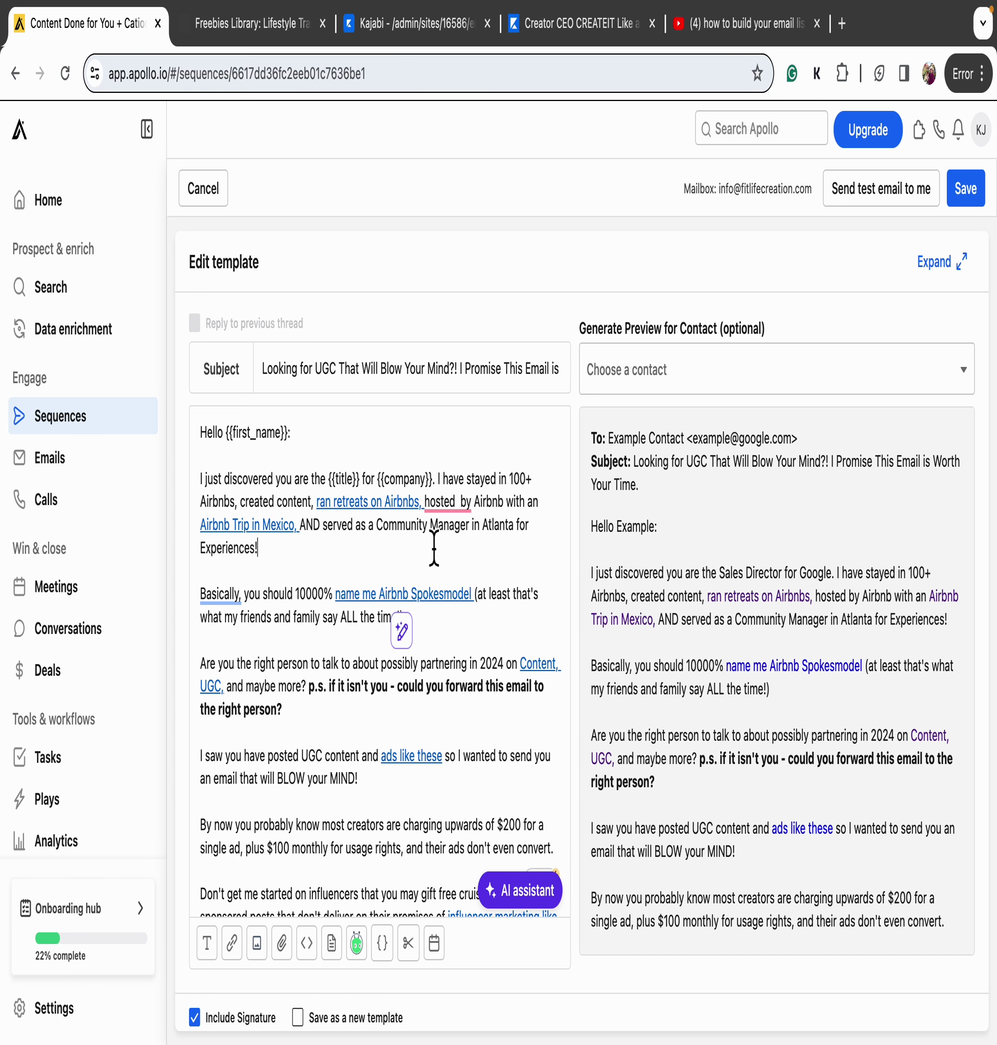
Accept the Grammarly suggestions that remove the extra space in "hosted by" and drop "Basically," before "You should 10000%"
mouse_move(456, 501)
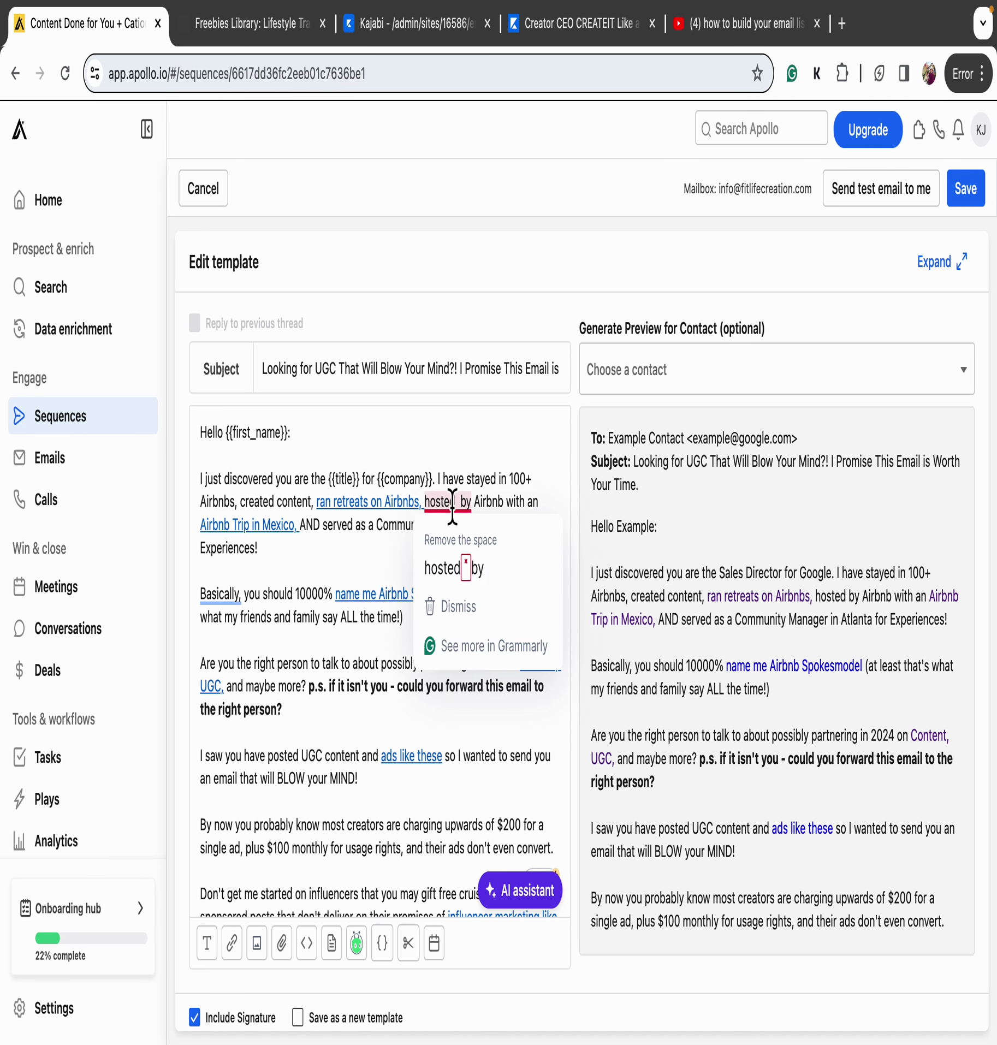
click(453, 568)
mouse_move(233, 592)
click(288, 683)
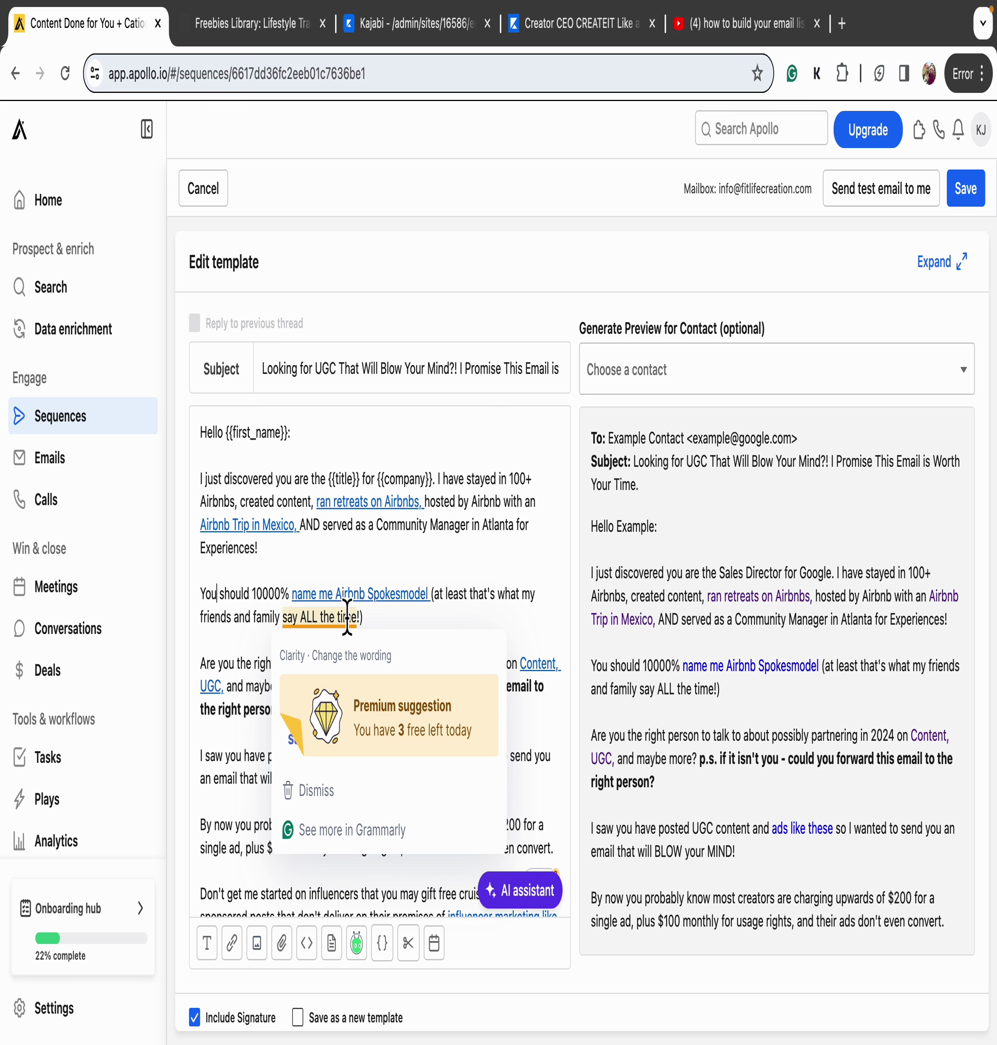
click(420, 633)
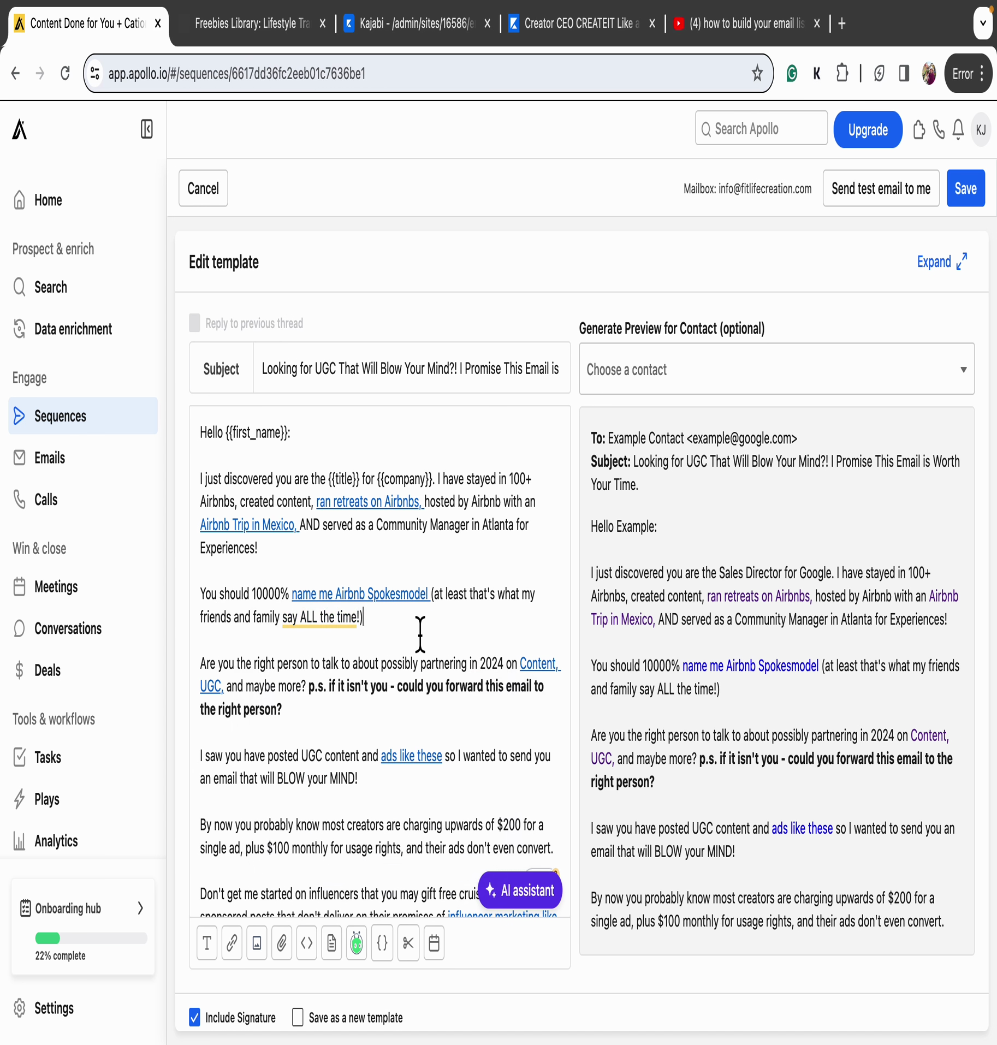
Move the bold "p.s. if it isn't you" sentence into its own paragraph after "and maybe more?"
scroll(472, 617, down, 2)
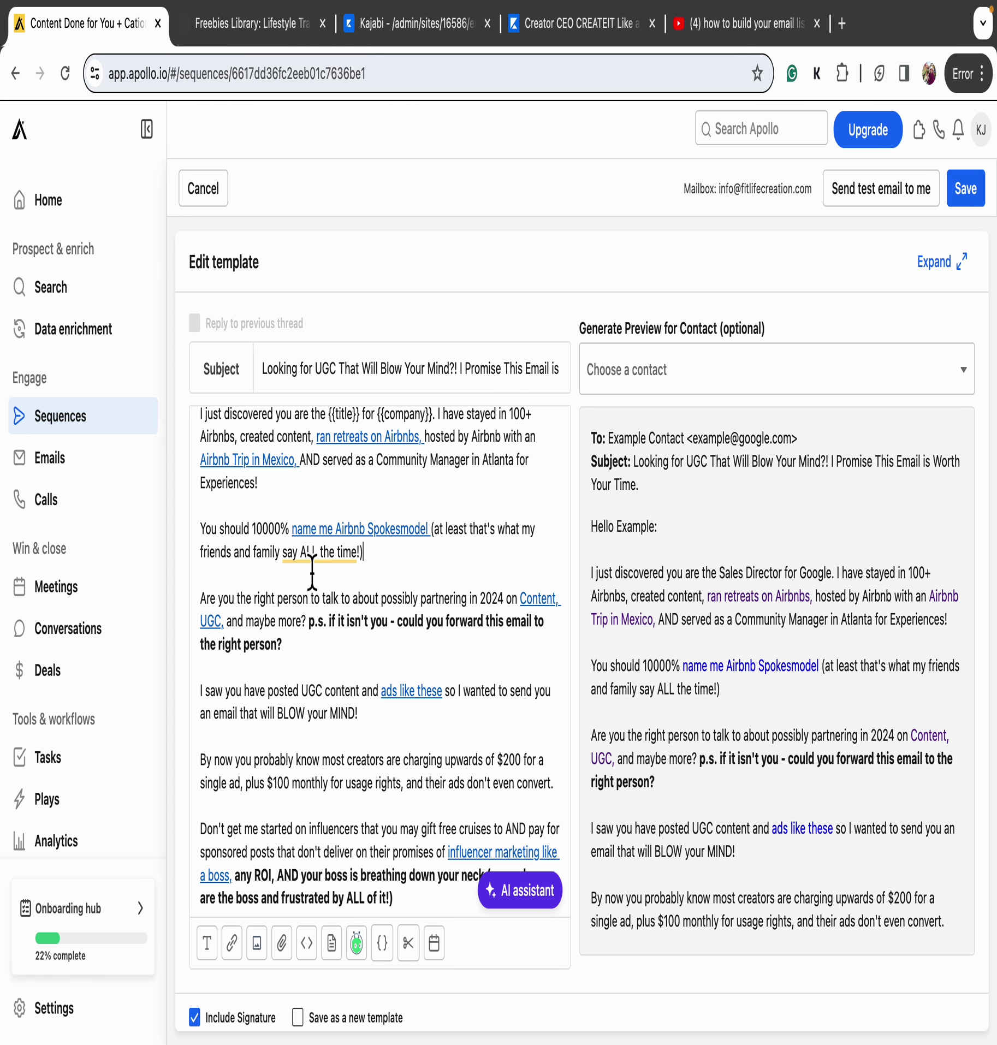
click(309, 622)
key(Return)
key(Return)
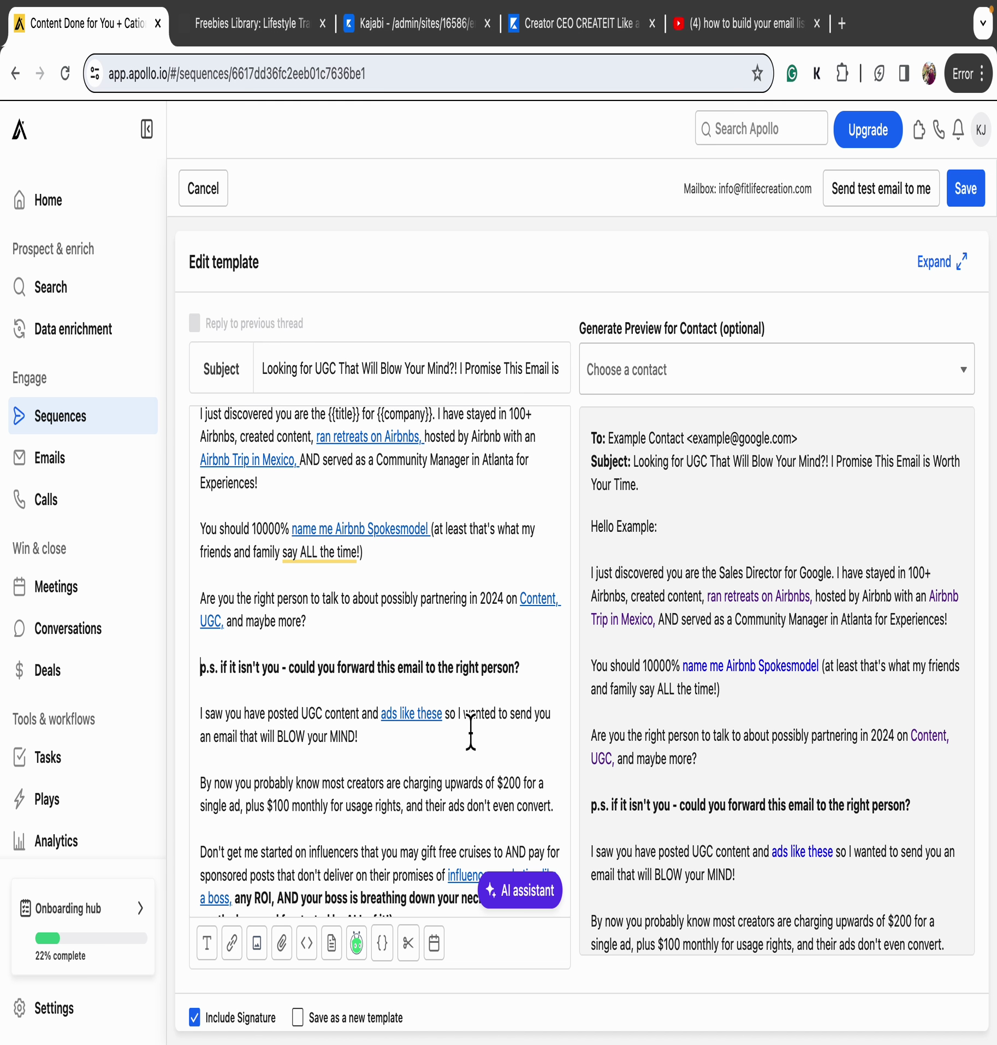
Make "BLOW your MIND!" bold in the paragraph about posted UGC content
scroll(408, 611, down, 1)
scroll(409, 611, down, 2)
drag(404, 612, 280, 617)
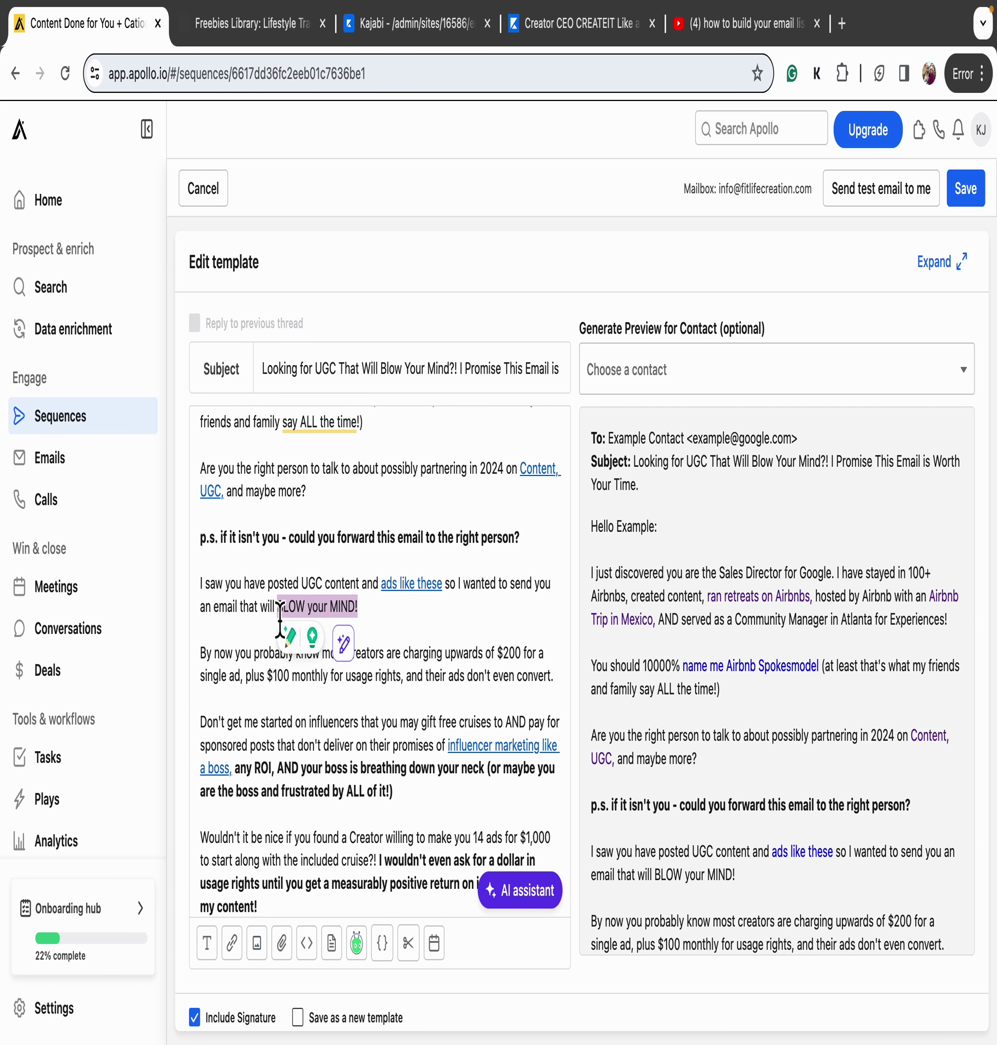
key(ctrl+b)
click(381, 617)
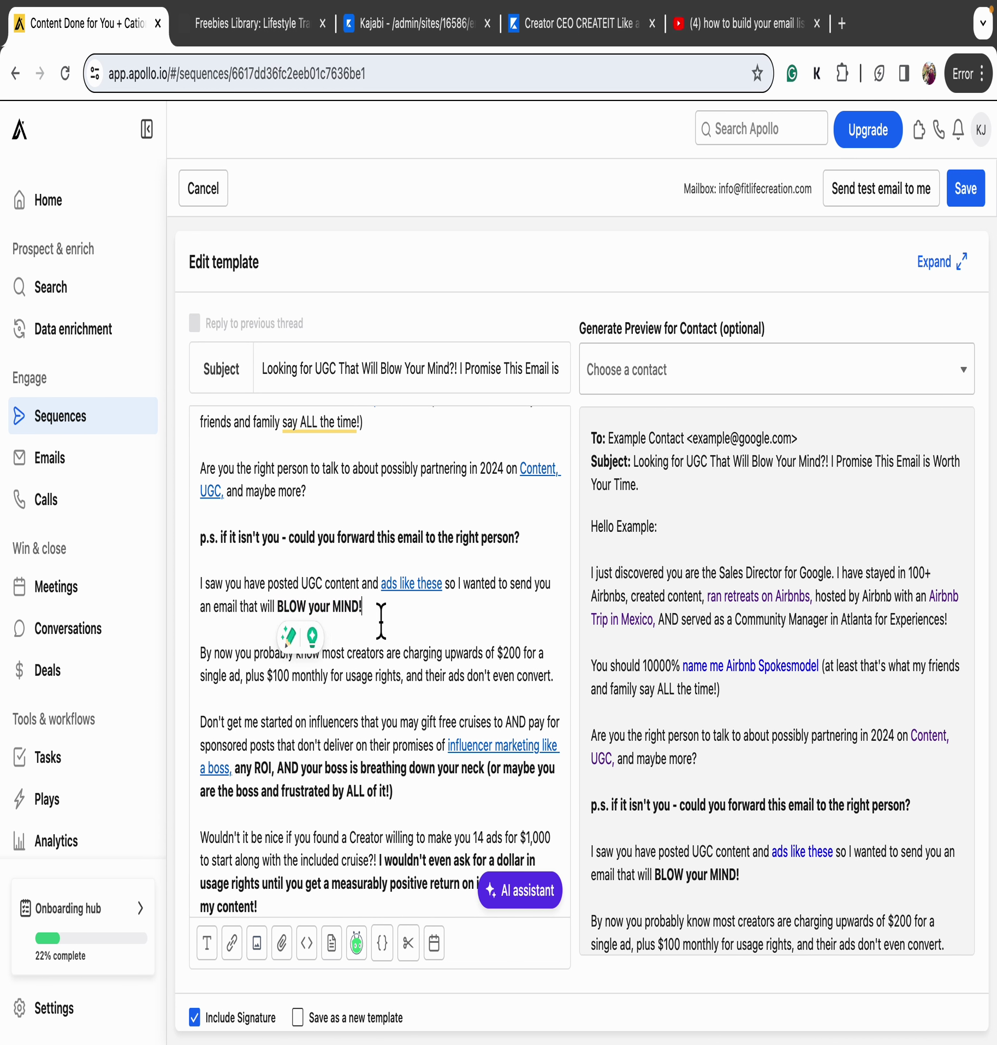
Replace "cruises" with "stays" in the sentence about gifting influencers
scroll(420, 671, down, 1)
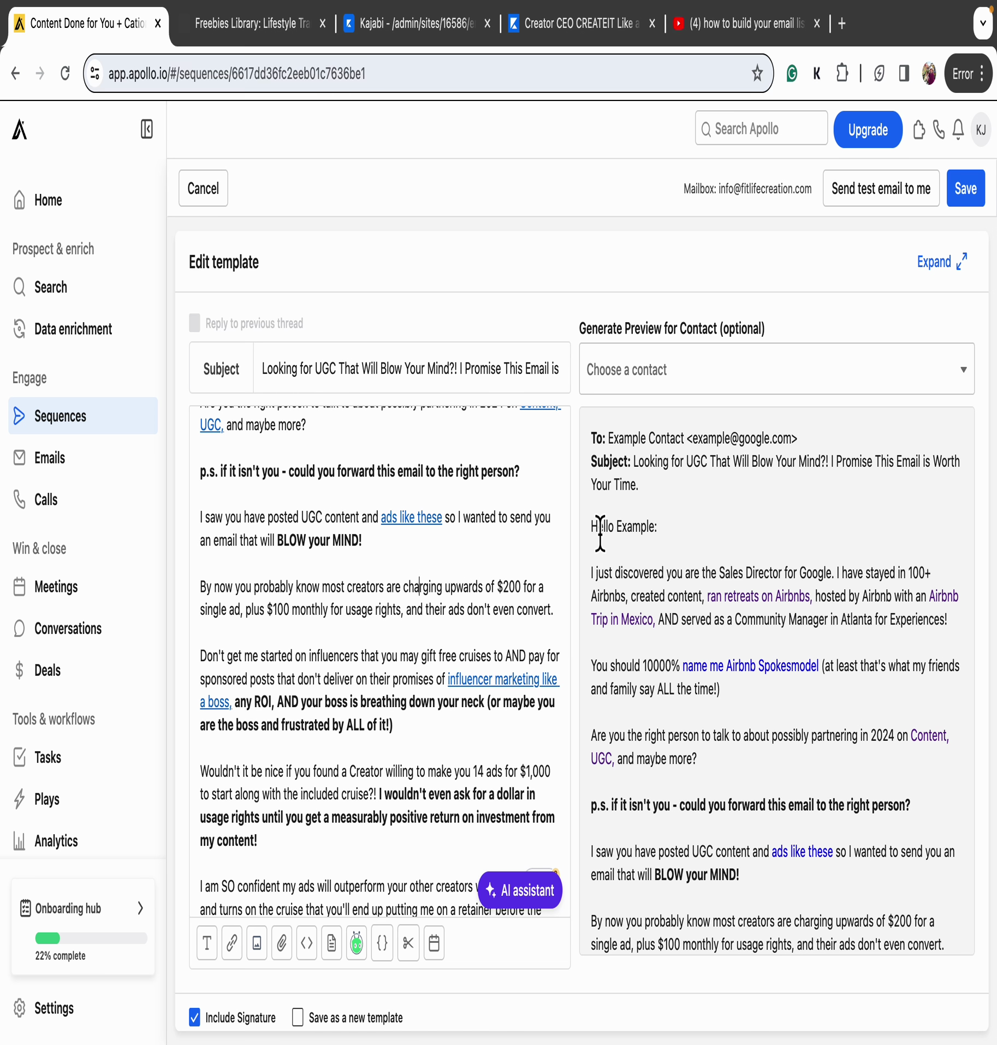
drag(496, 664, 465, 677)
text(sta)
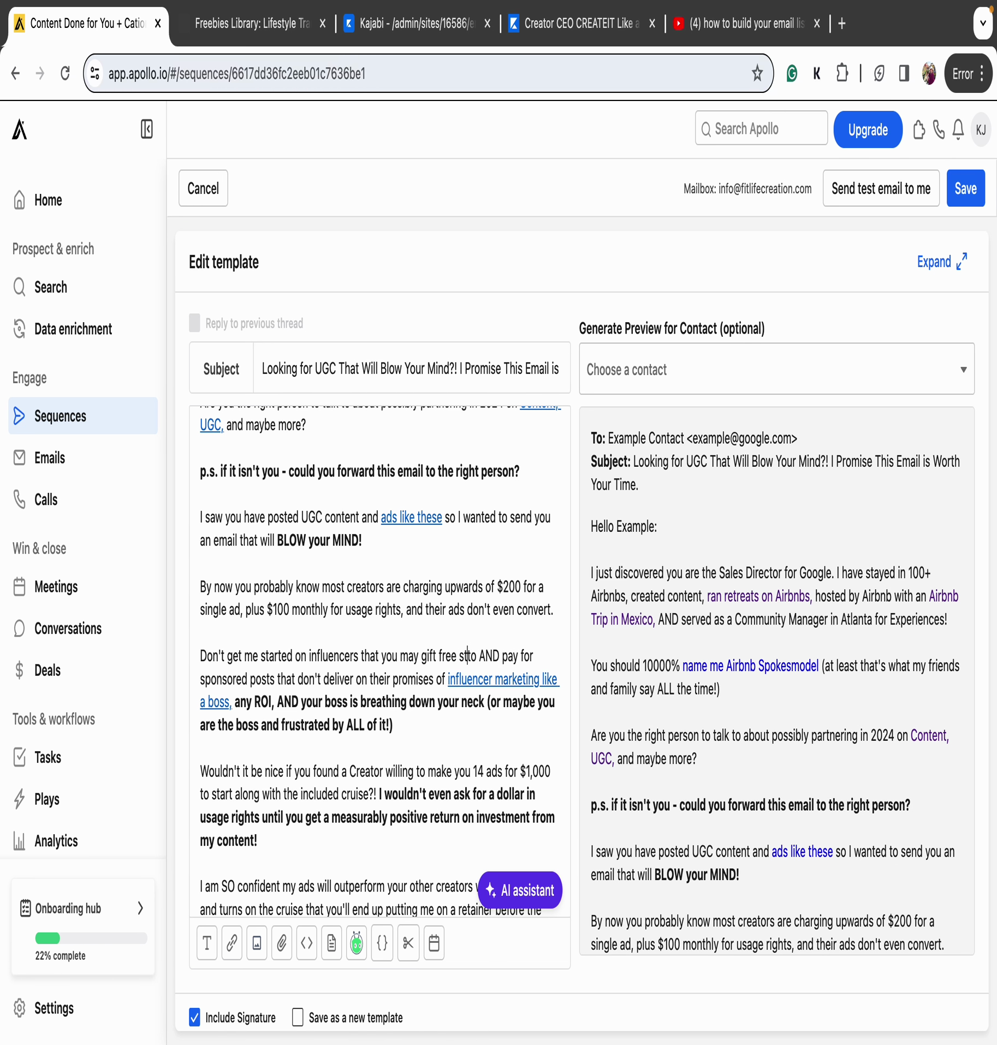
text(ys)
Change the number of ads offered for $1,000 to 7 in the "Wouldn't it be nice" paragraph
scroll(569, 708, down, 3)
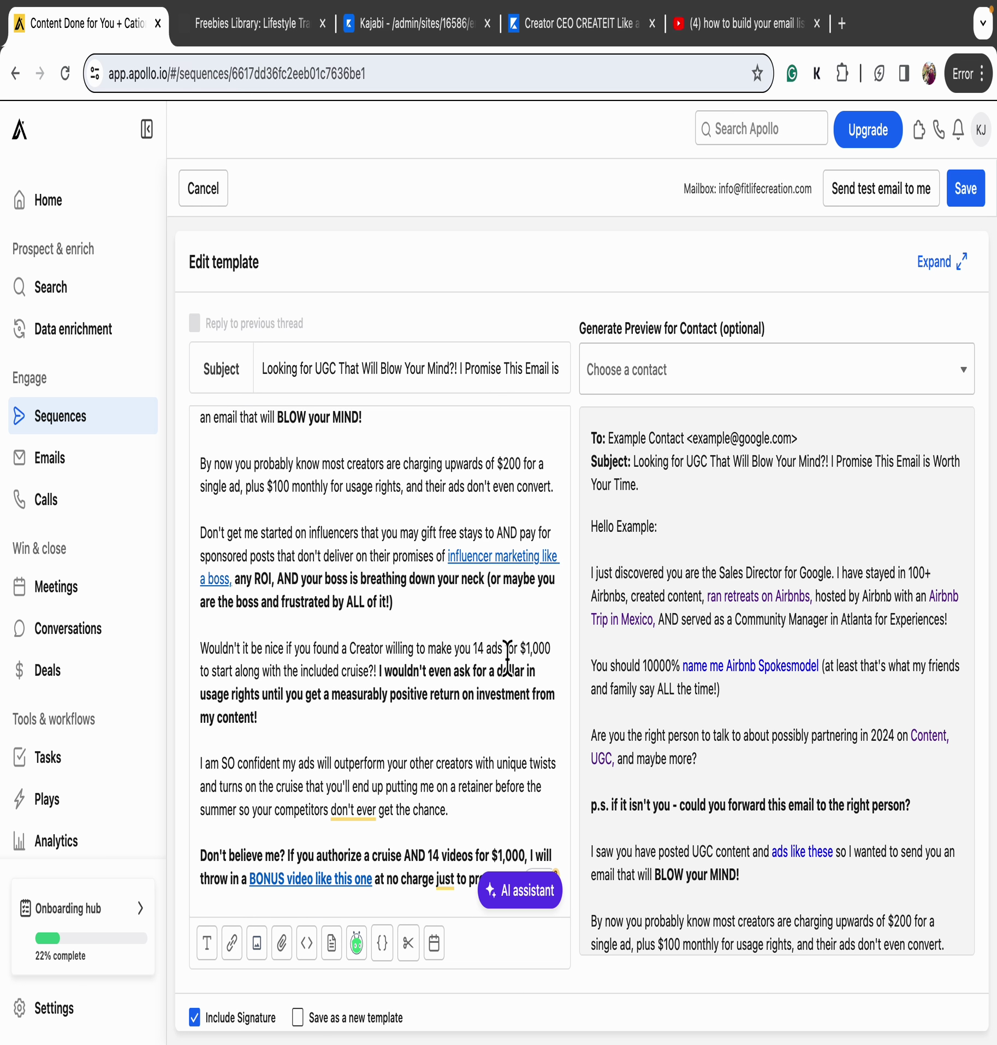
click(484, 650)
key(BackSpace)
key(BackSpace)
text(7)
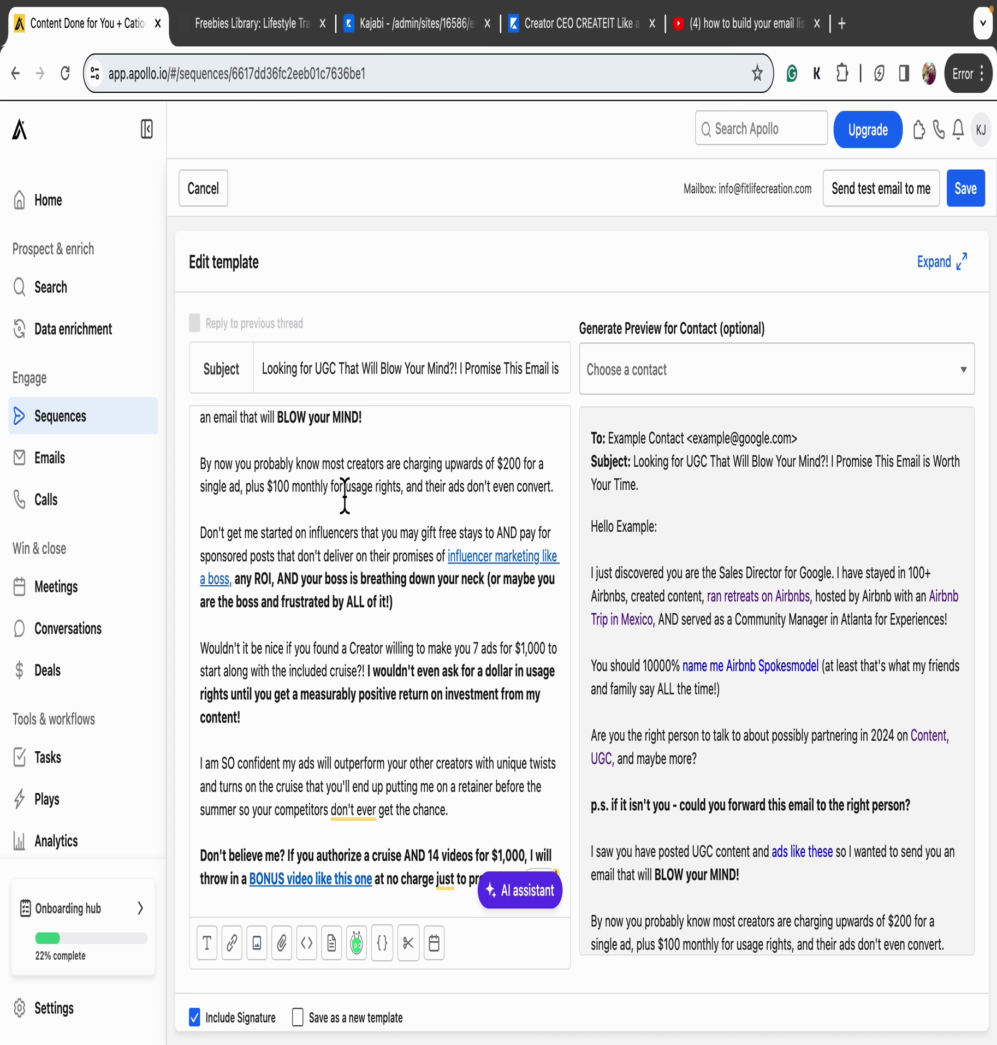
Delete "on the cruise" after "unique twists and turns" in the "I am SO confident" paragraph
scroll(346, 568, down, 2)
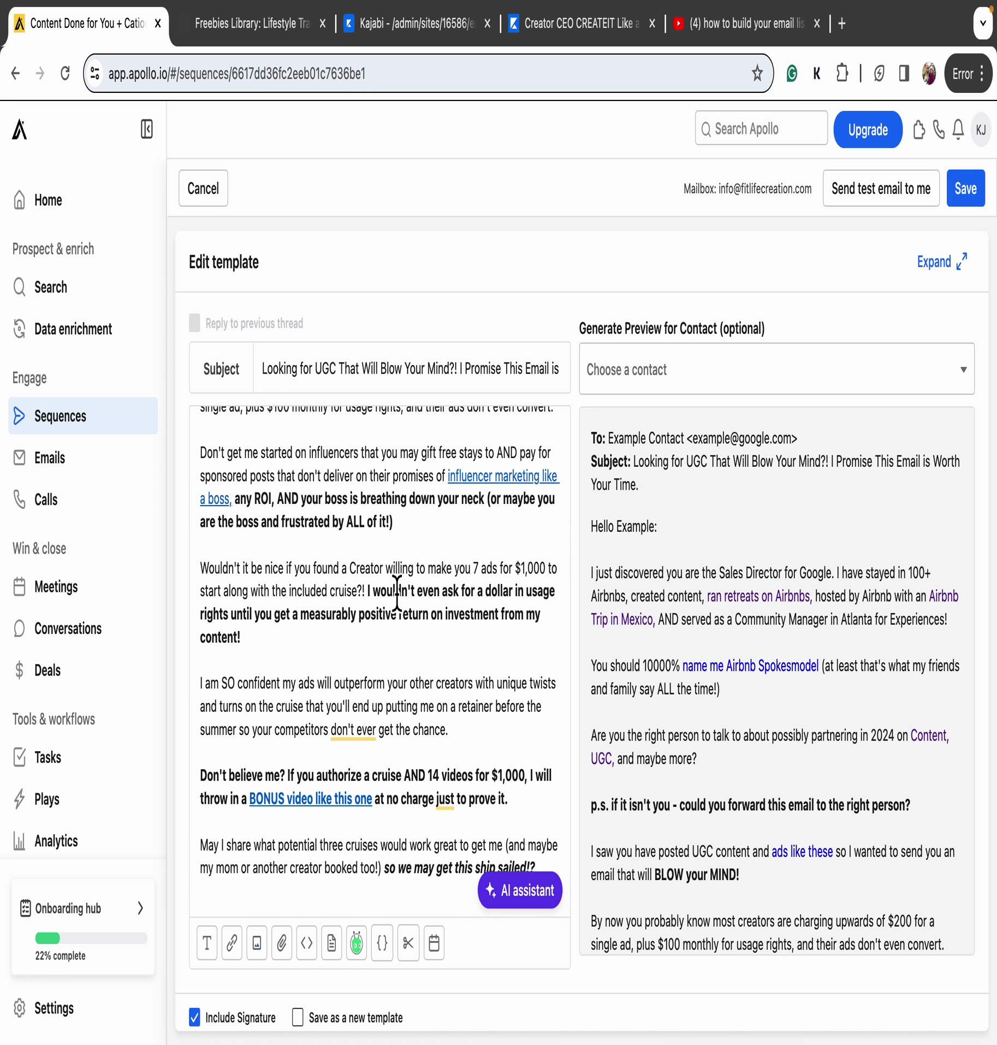
drag(309, 706, 261, 709)
key(BackSpace)
key(BackSpace)
key(BackSpace)
key(BackSpace)
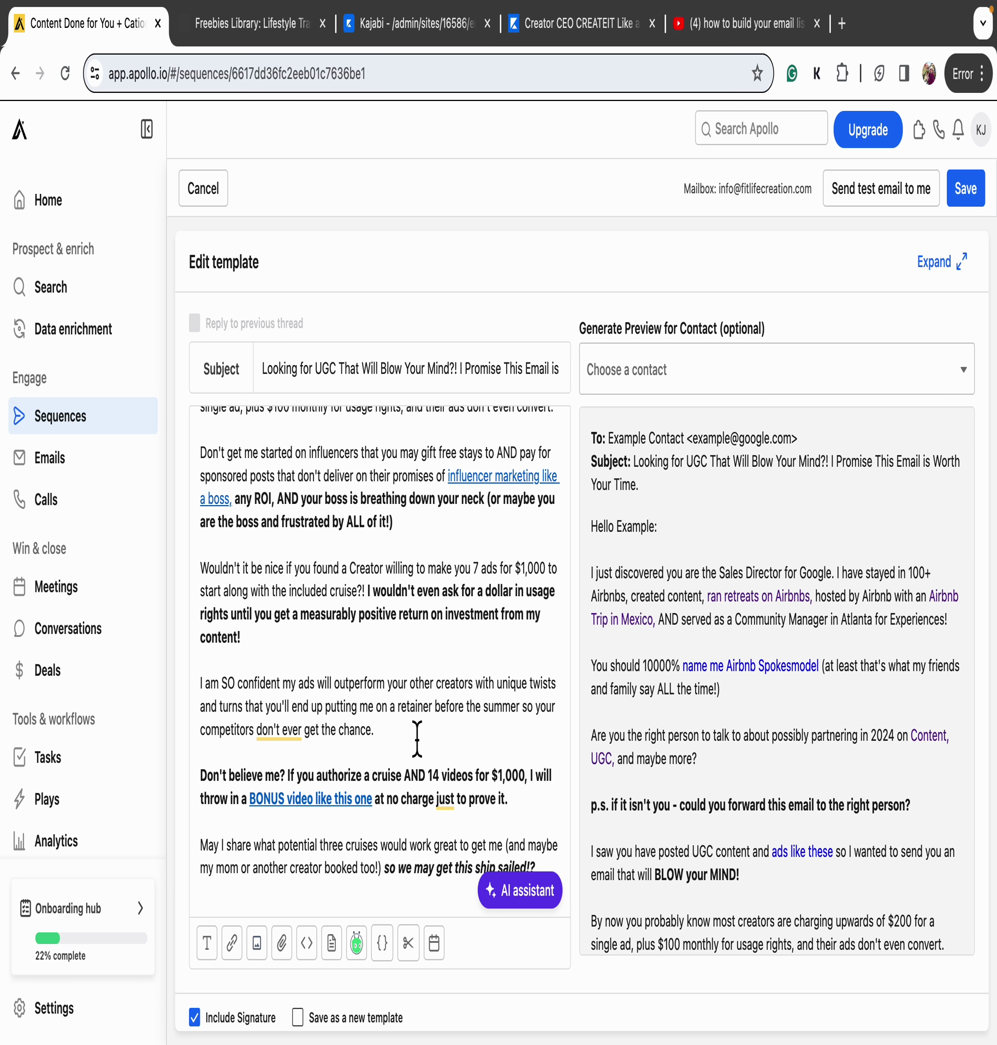
Above "Don't believe me?", add "On top of that, how would you FEEL about my running an UGC retreat with you and creating 10x content with creators?!"
scroll(417, 738, down, 2)
click(401, 679)
key(Return)
key(Return)
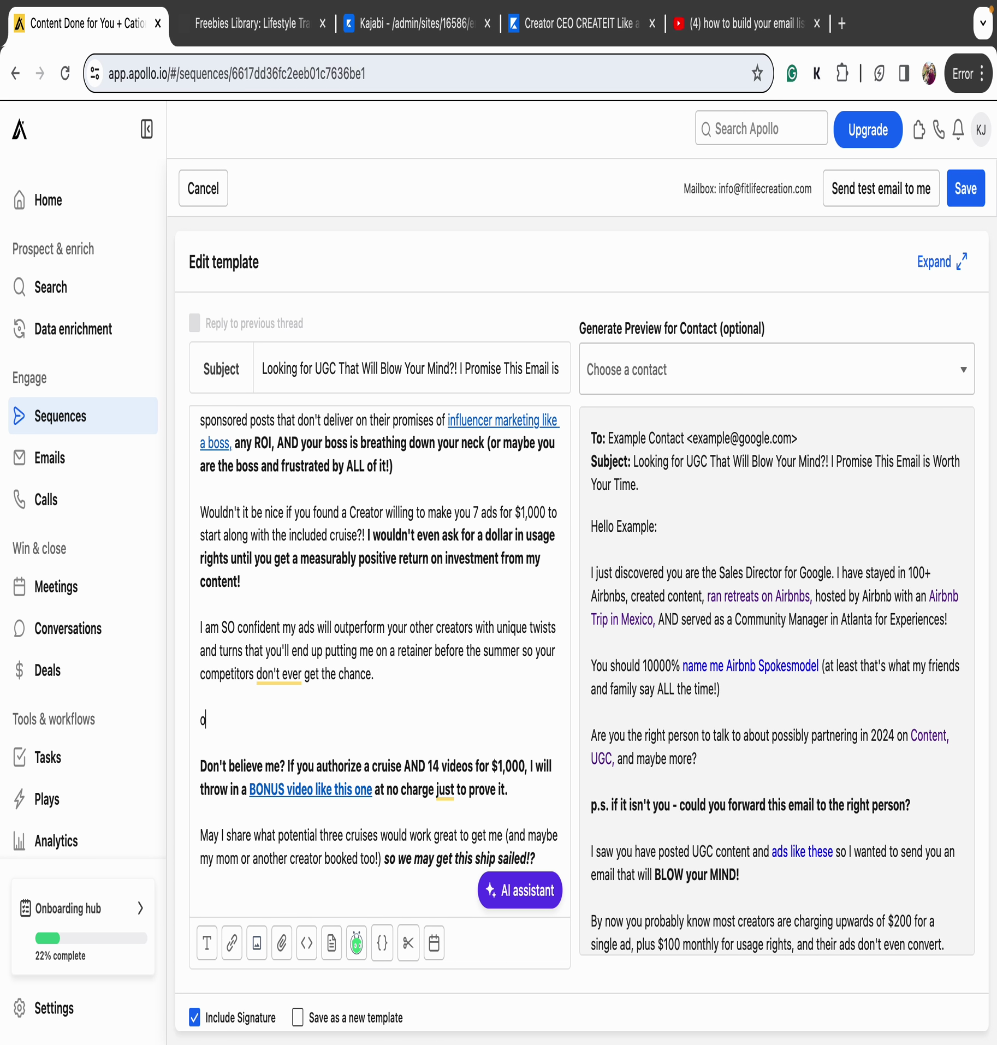
text(On top of that, Wh)
key(BackSpace)
key(BackSpace)
text(how would you FEEL about m)
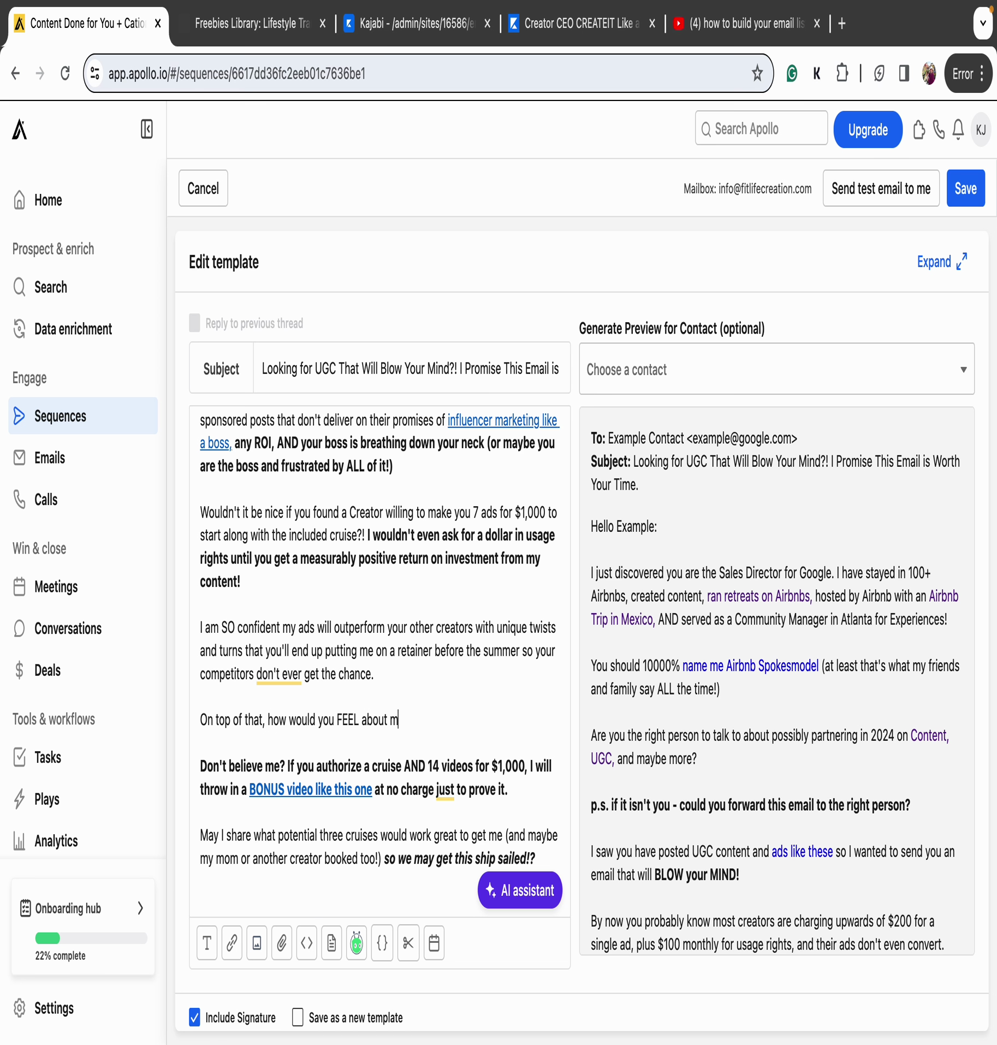
text(y running an UGC retreat with you and c)
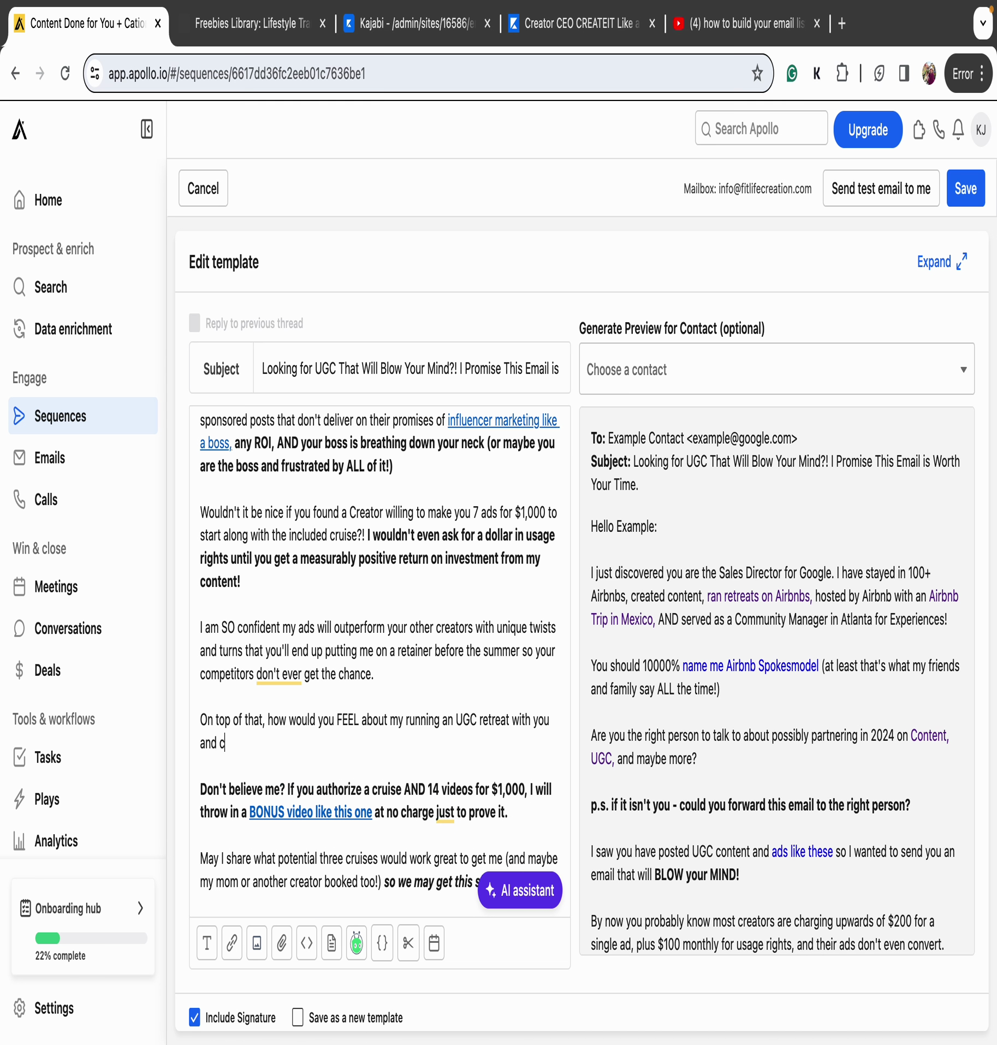
text(reating 10x content with creators?!)
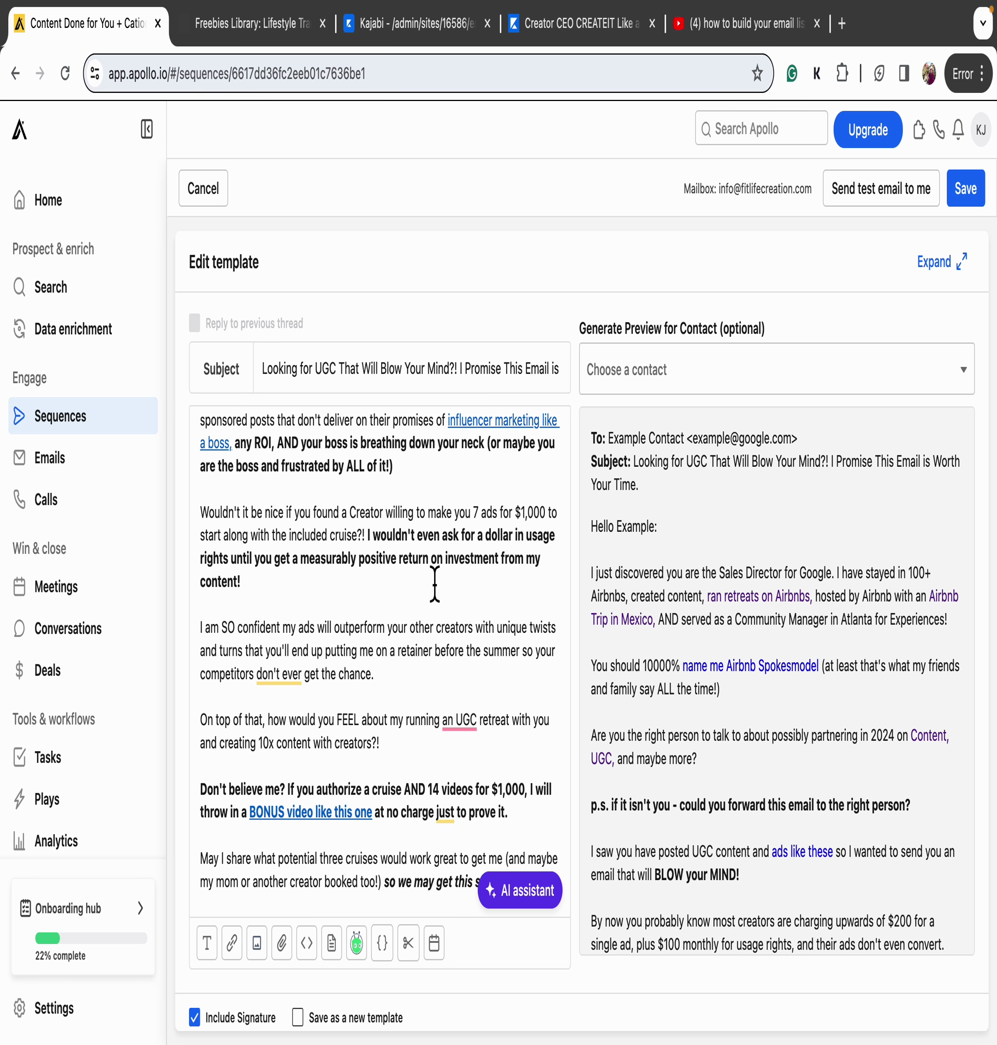
Reword the offer in the "Don't believe me?" paragraph to "an Airbnb stay AND 7 videos for $1,000"
scroll(403, 723, down, 2)
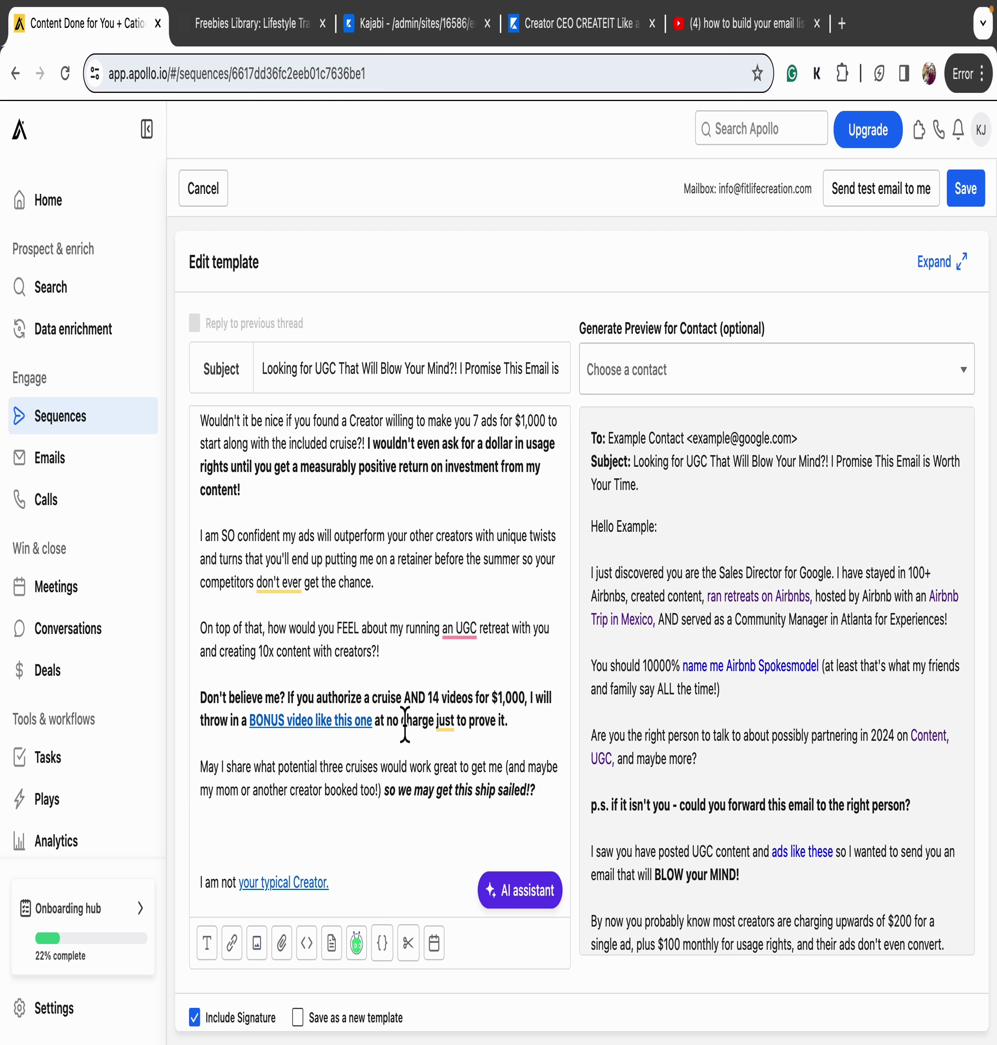
drag(403, 698, 378, 711)
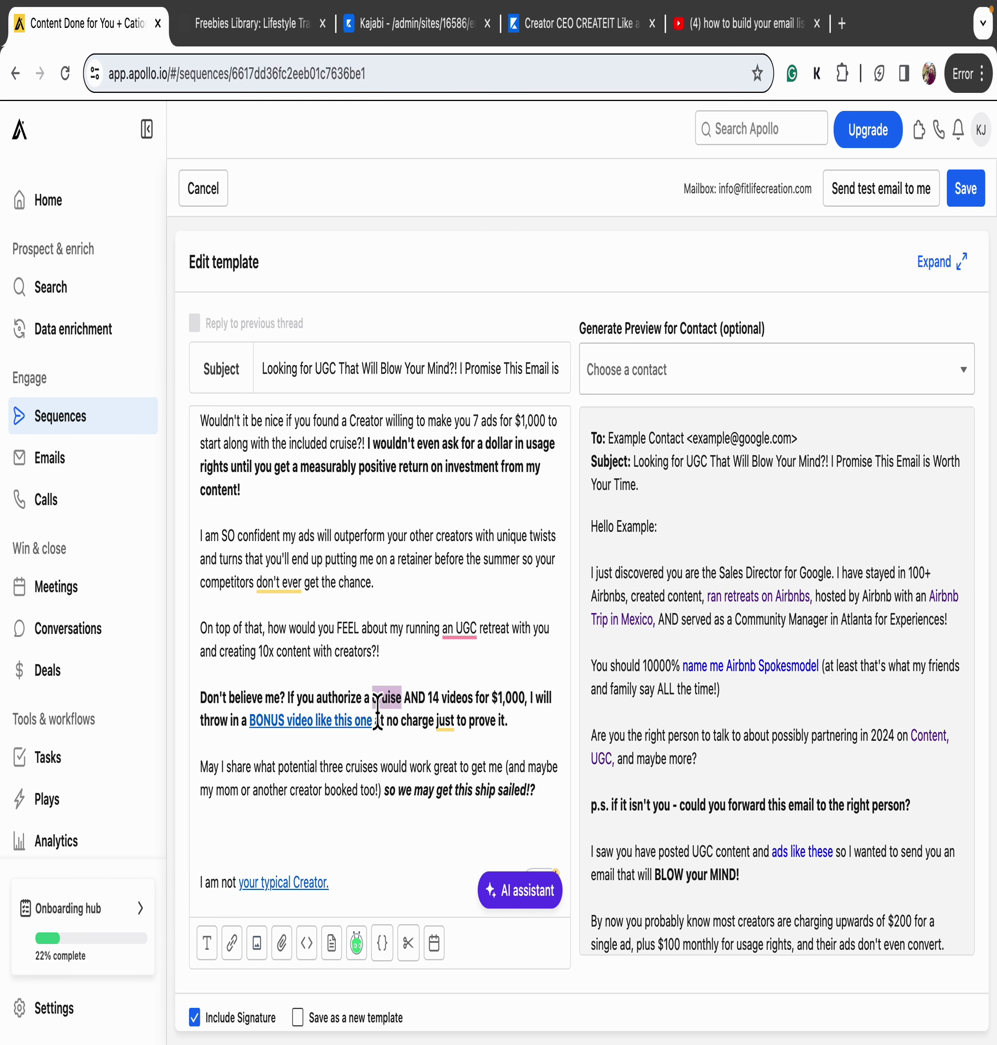
key(BackSpace)
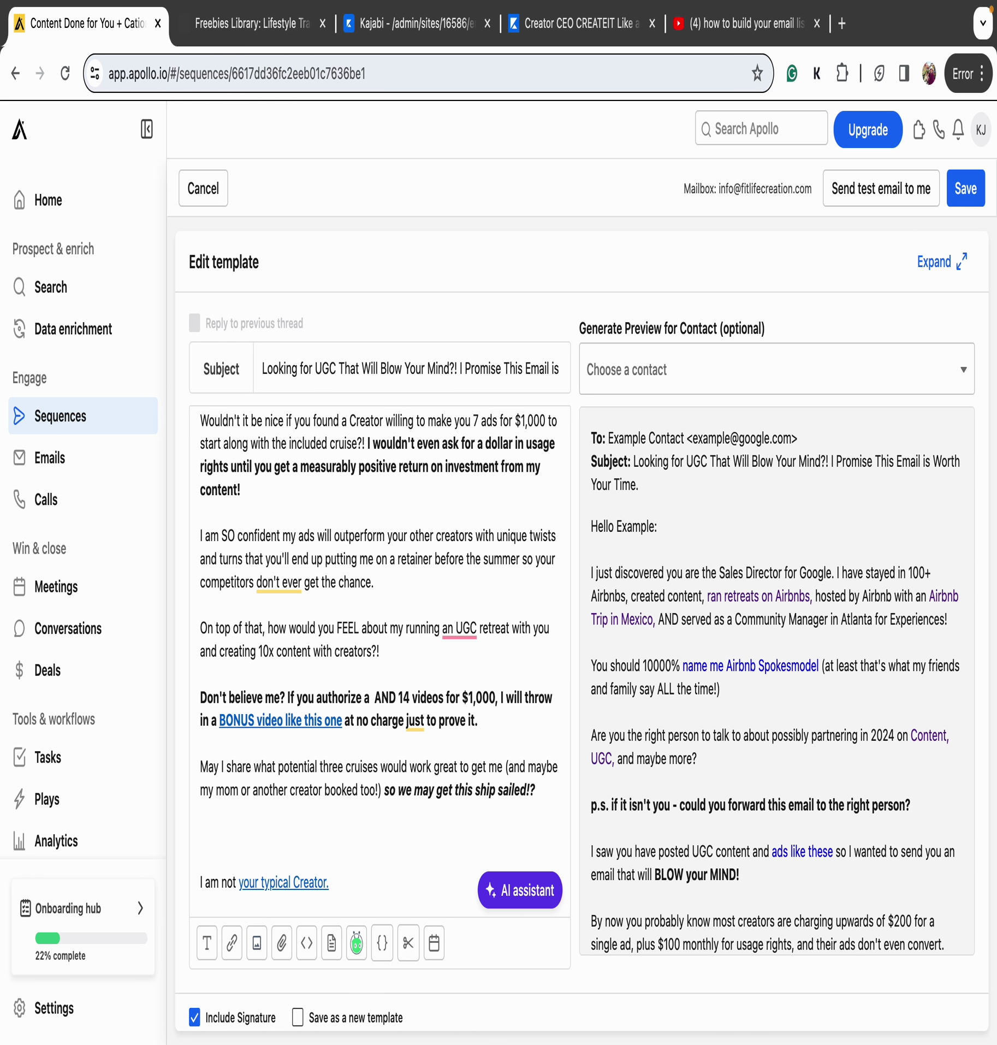
text(Airbnb stay)
click(461, 704)
key(BackSpace)
key(BackSpace)
text(7)
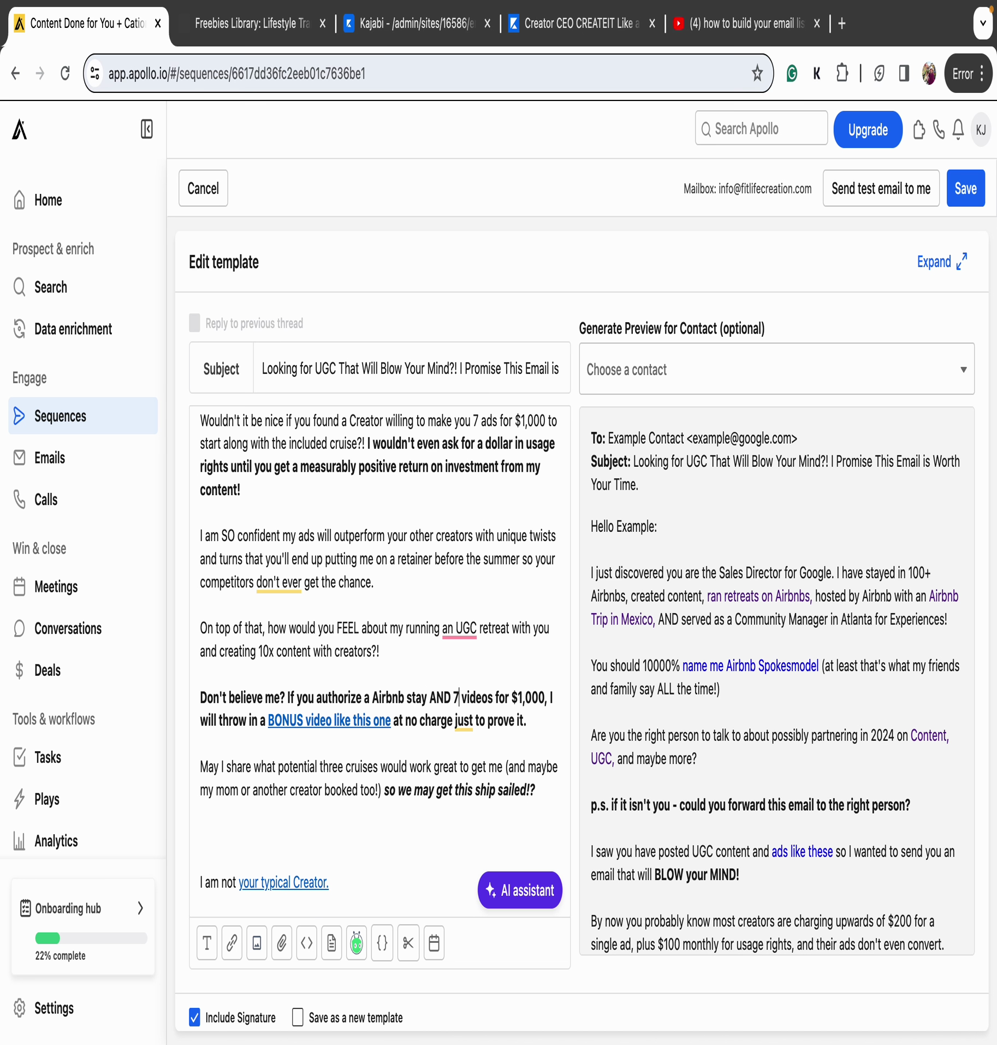
mouse_move(383, 707)
click(395, 764)
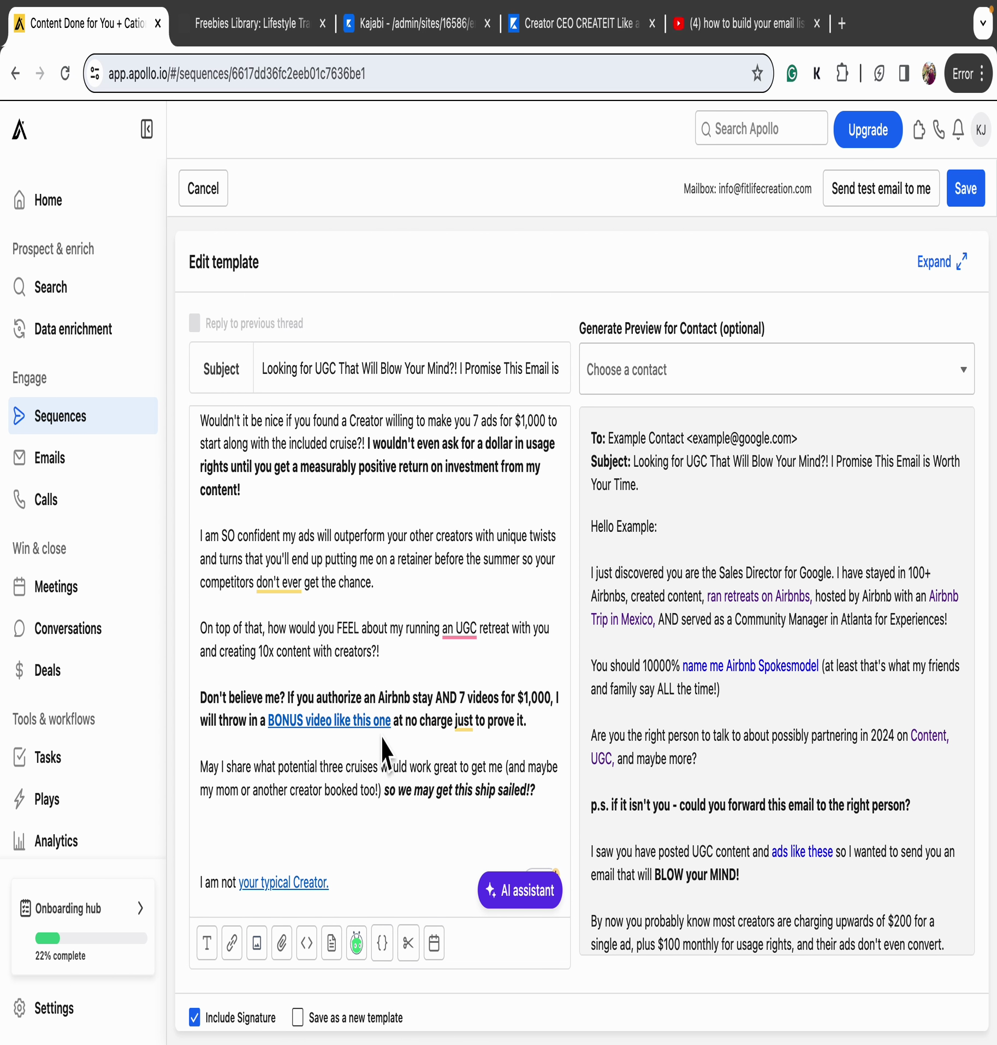
Open the "BONUS video like this one" link to check its Instagram reel, and return to the Apollo template
click(353, 719)
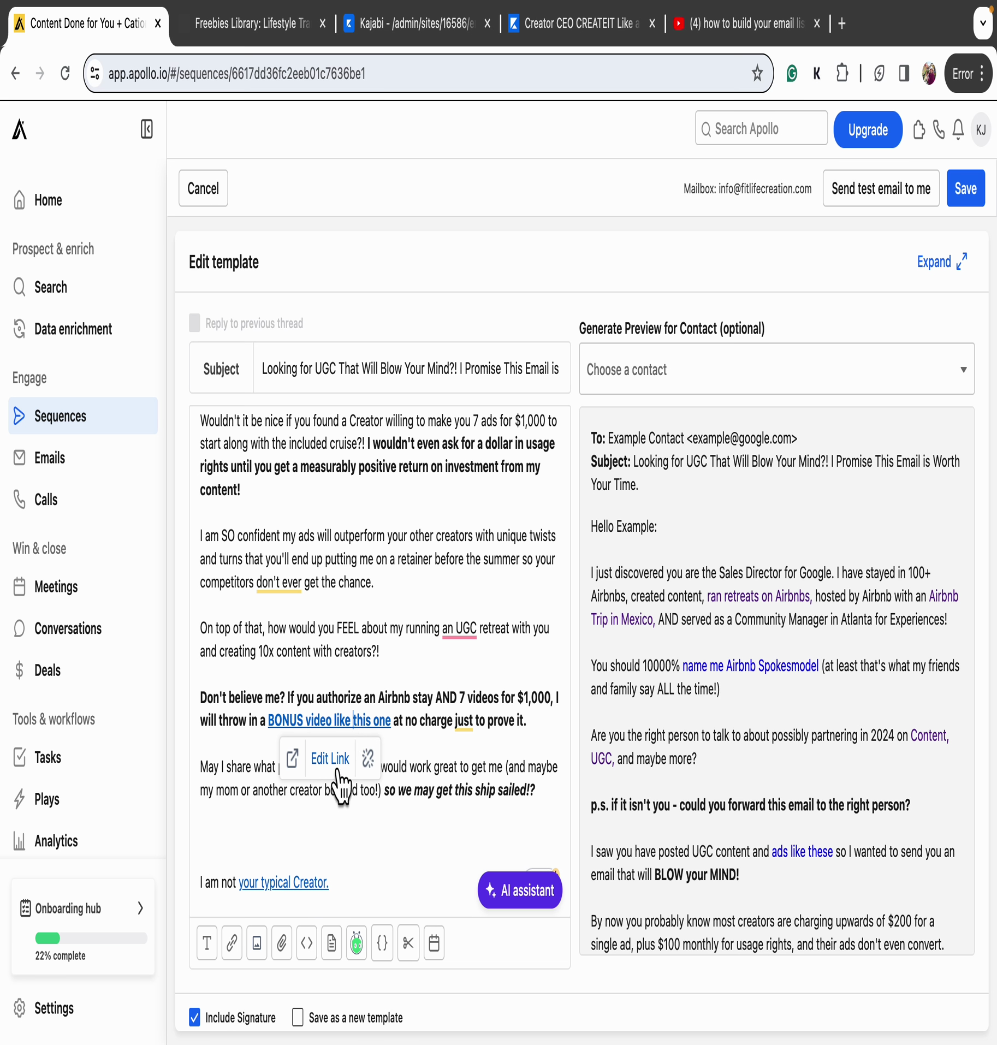
click(292, 758)
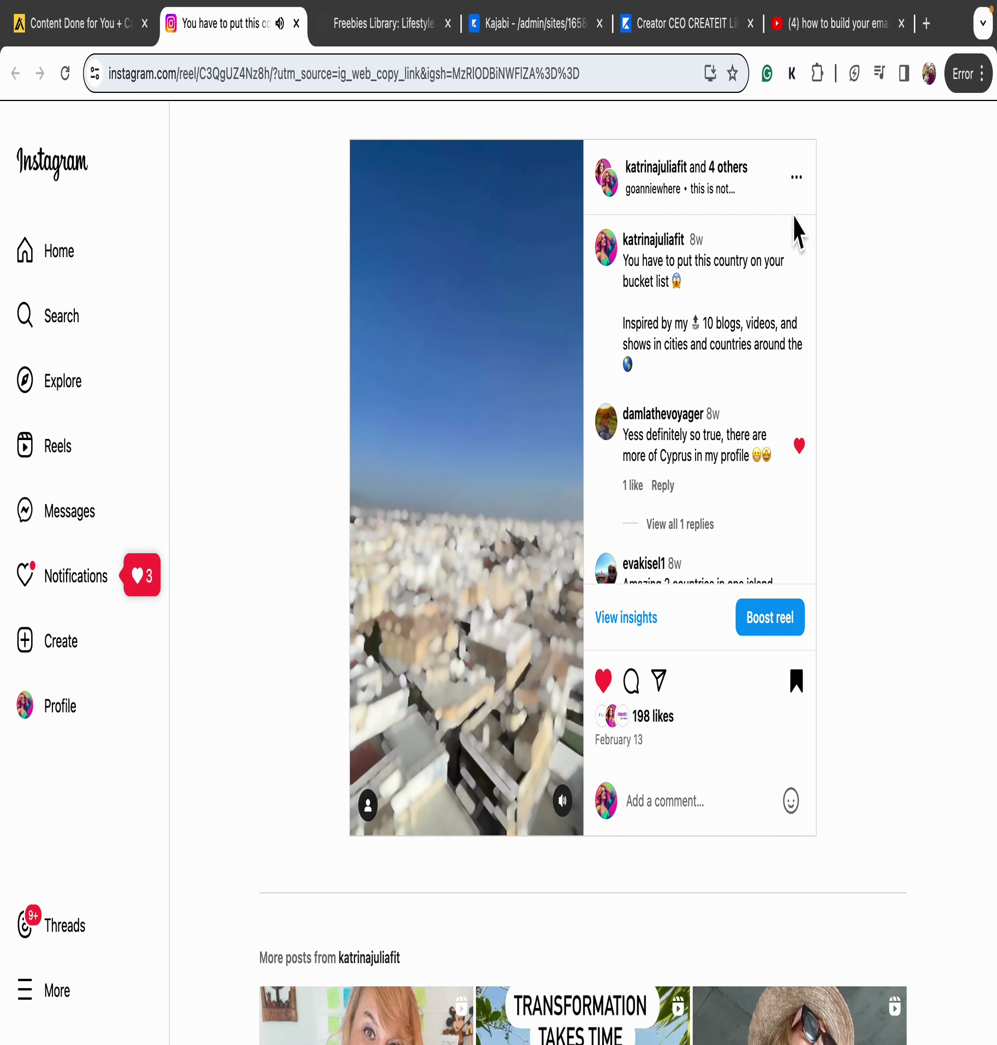
click(696, 532)
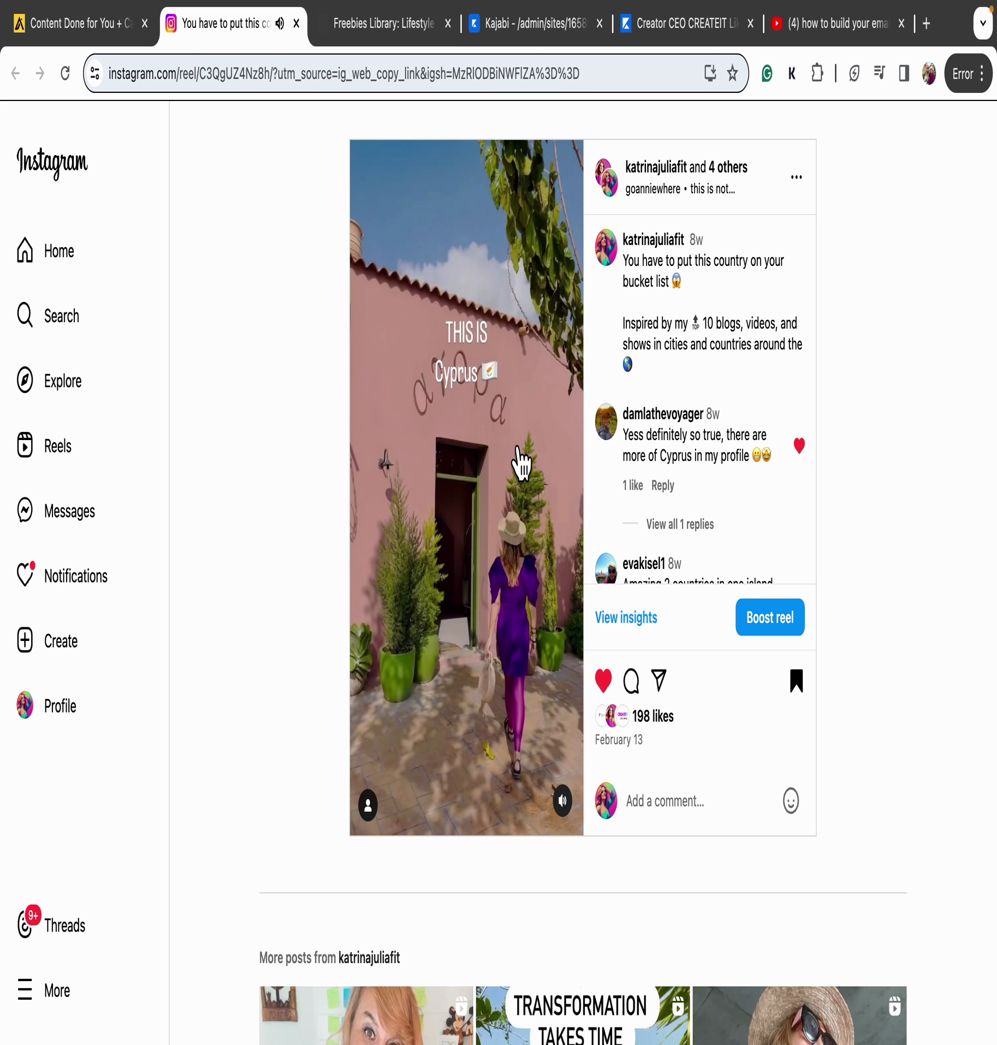
click(82, 25)
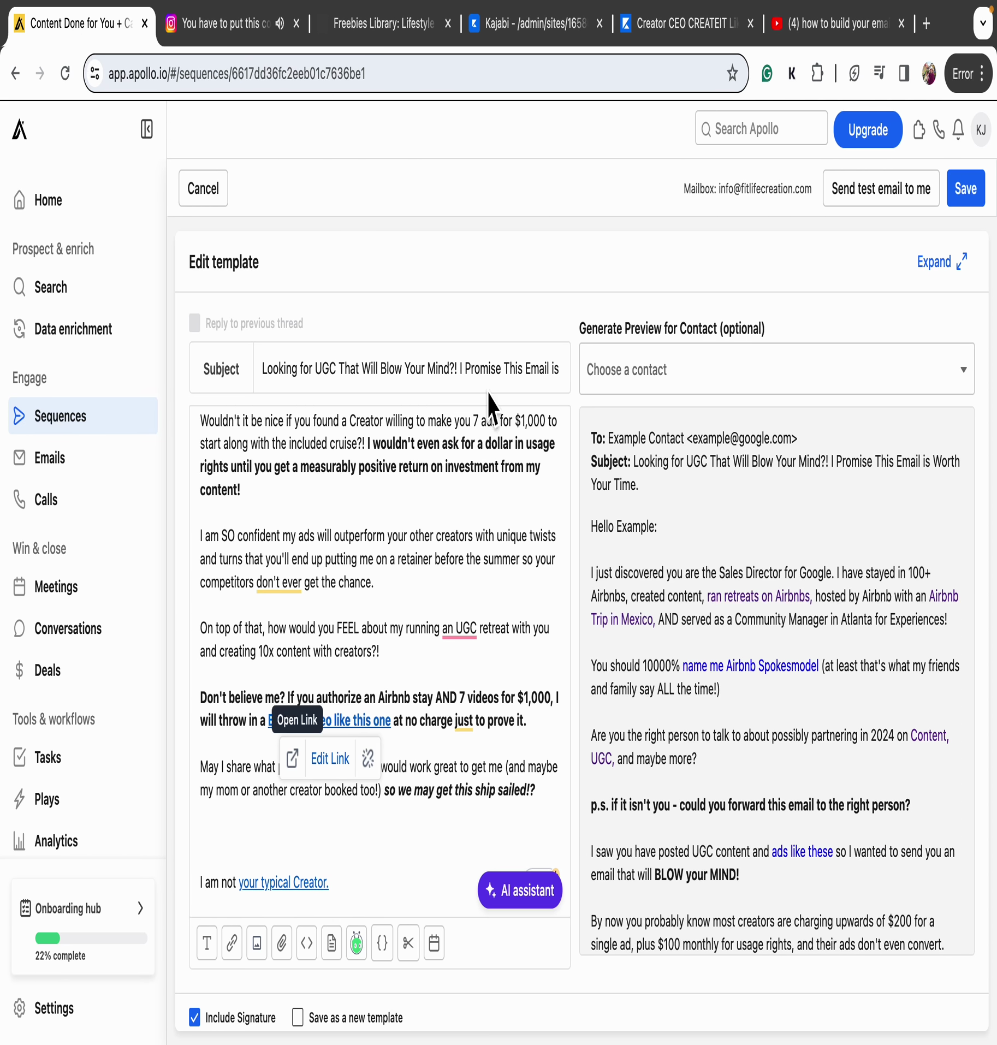
click(462, 675)
Replace "cruises" with "Airbnbs" in the "May I share what potential three" sentence
scroll(515, 575, down, 3)
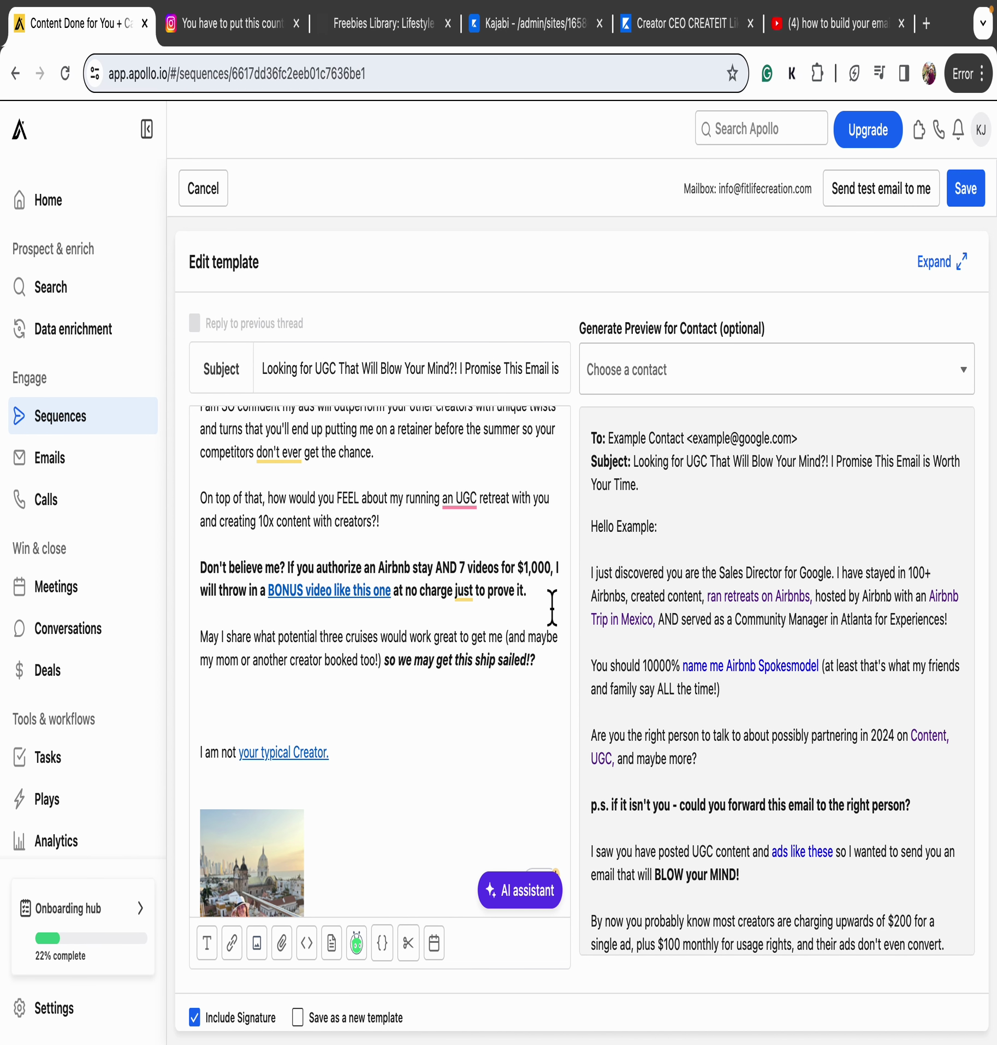
double_click(351, 641)
text(Airnbs)
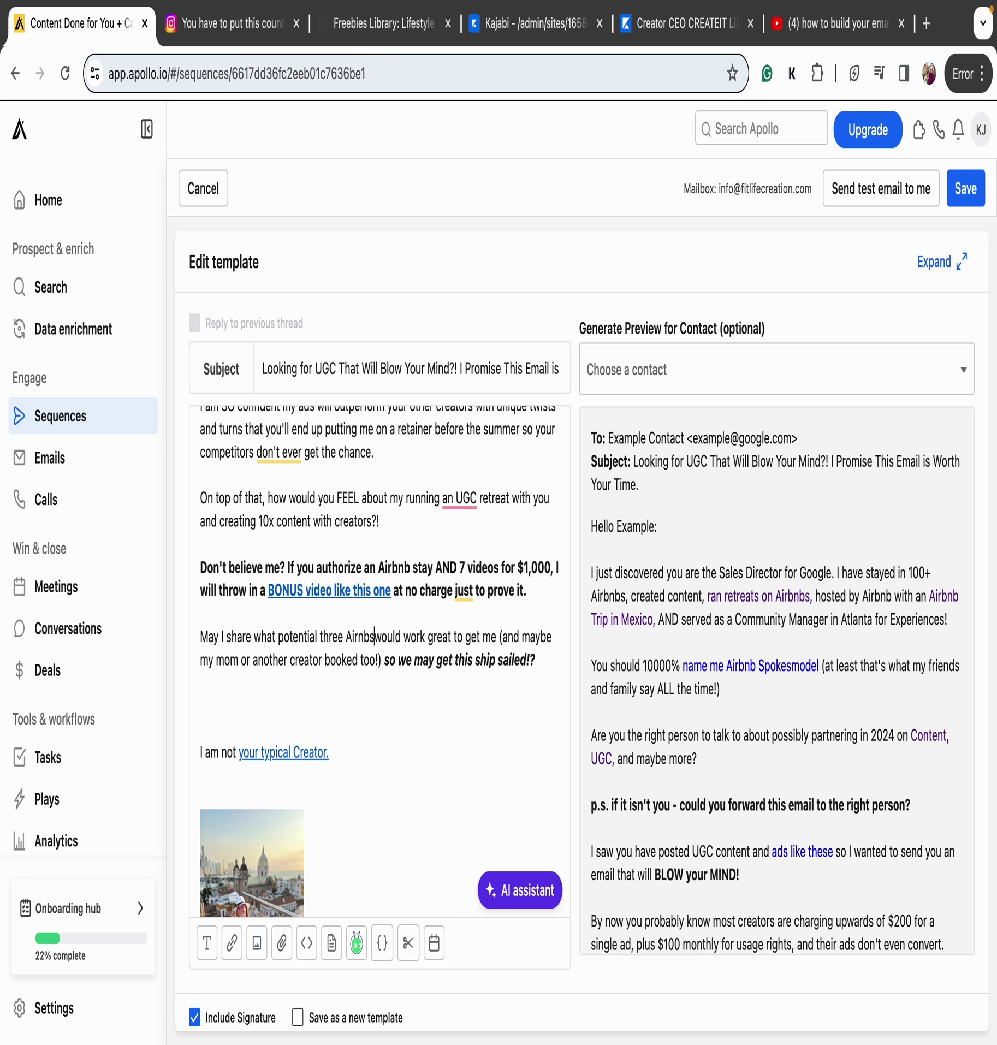
key(BackSpace)
text(b)
key(Right)
key(Right)
key(Right)
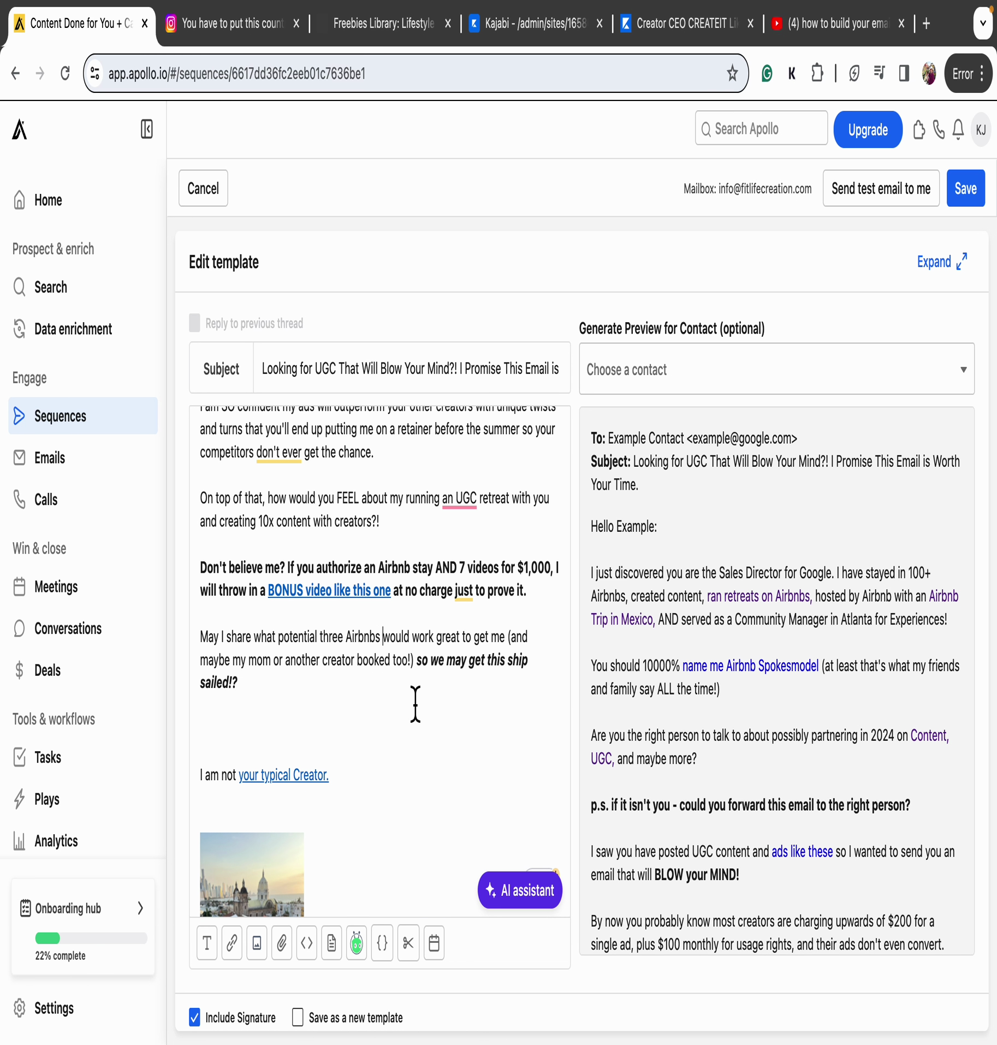
Reword the parenthetical after "work great to get me" to "(and or maybe the retreat with creators)"
drag(415, 675, 201, 684)
text(or maybe) the retreat)
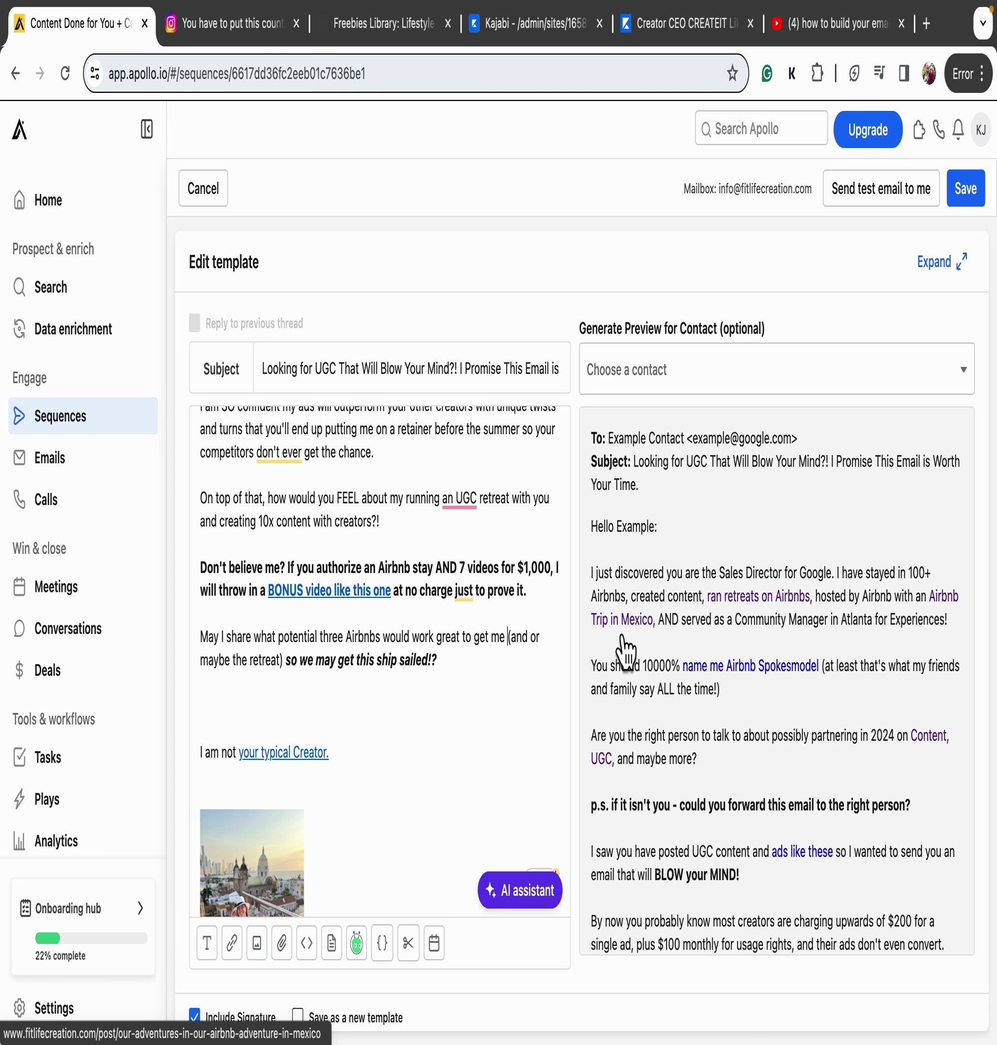
text(with creators)
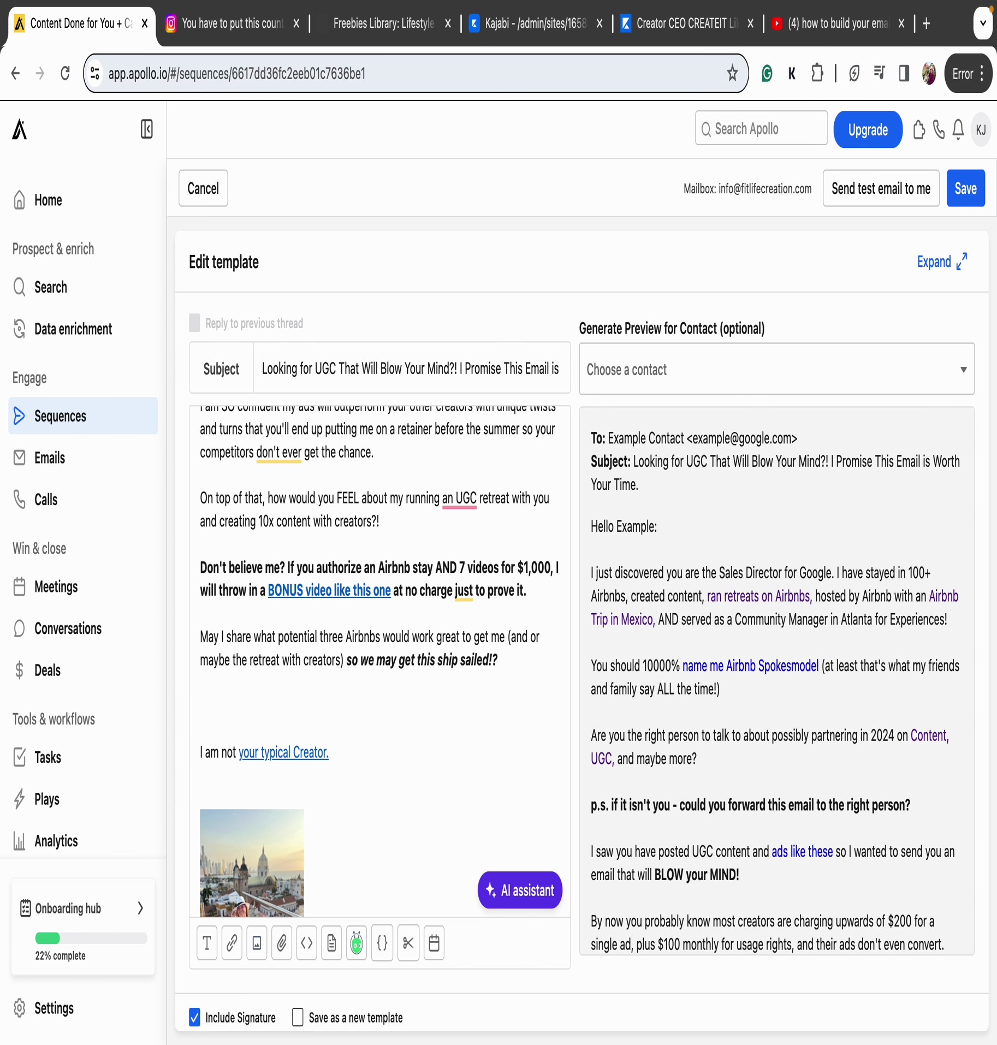
Review the reworded Airbnb email template through to its signature and save it
scroll(315, 711, down, 4)
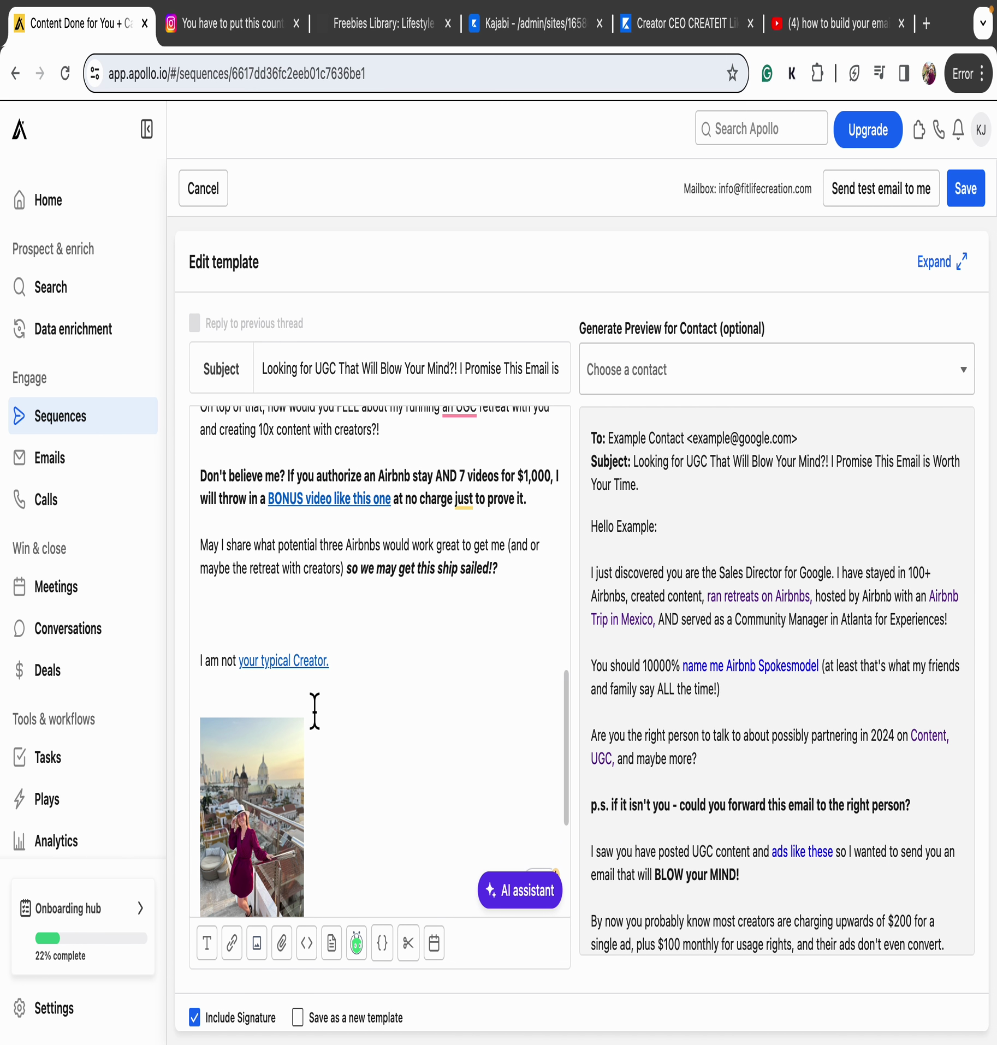
scroll(365, 552, down, 5)
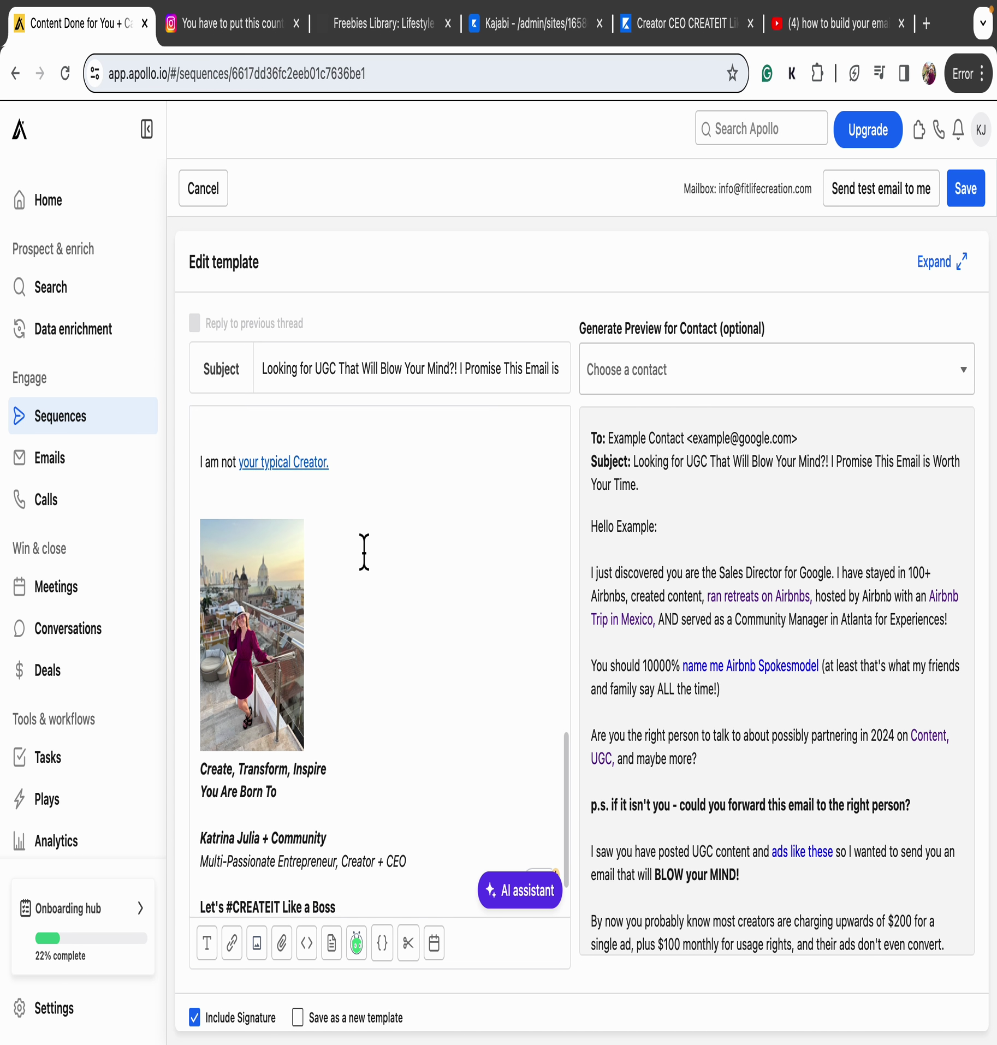
scroll(364, 551, up, 2)
scroll(364, 551, up, 3)
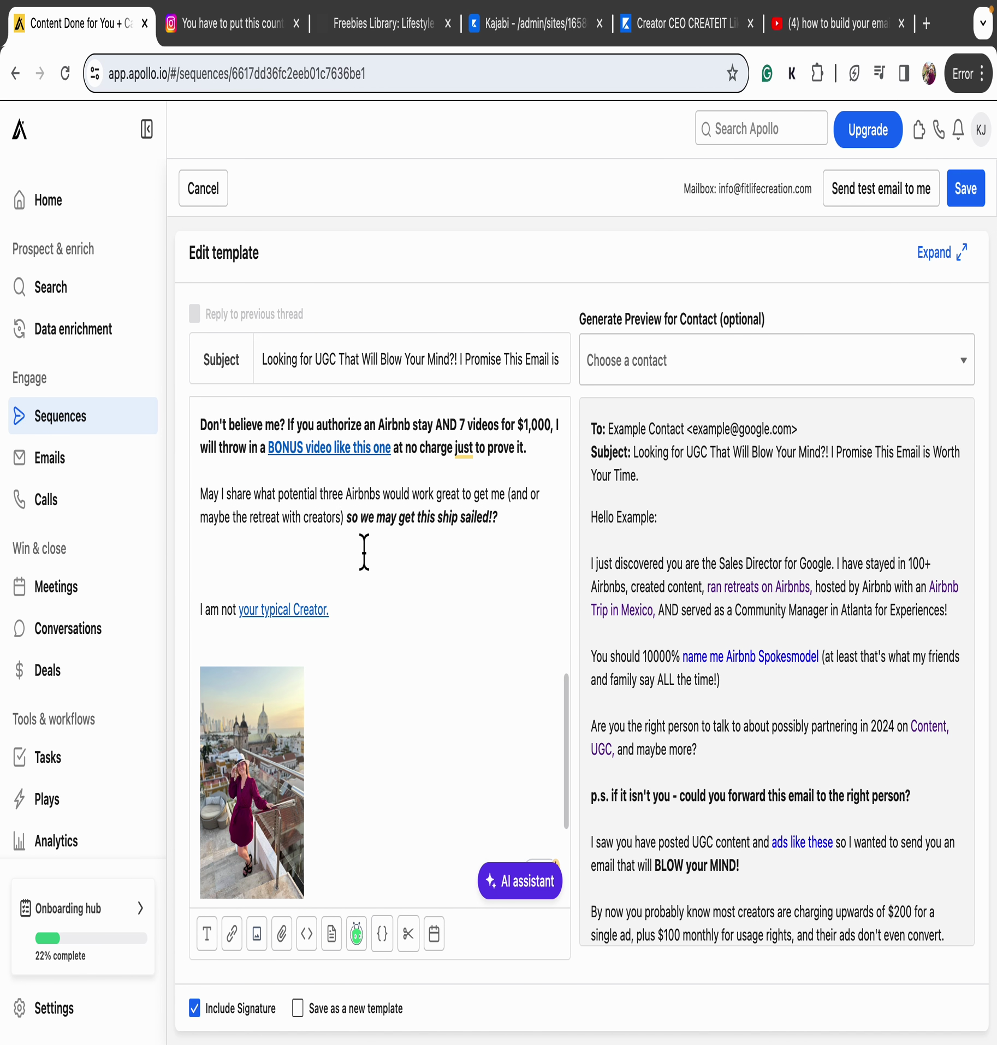
scroll(364, 551, up, 5)
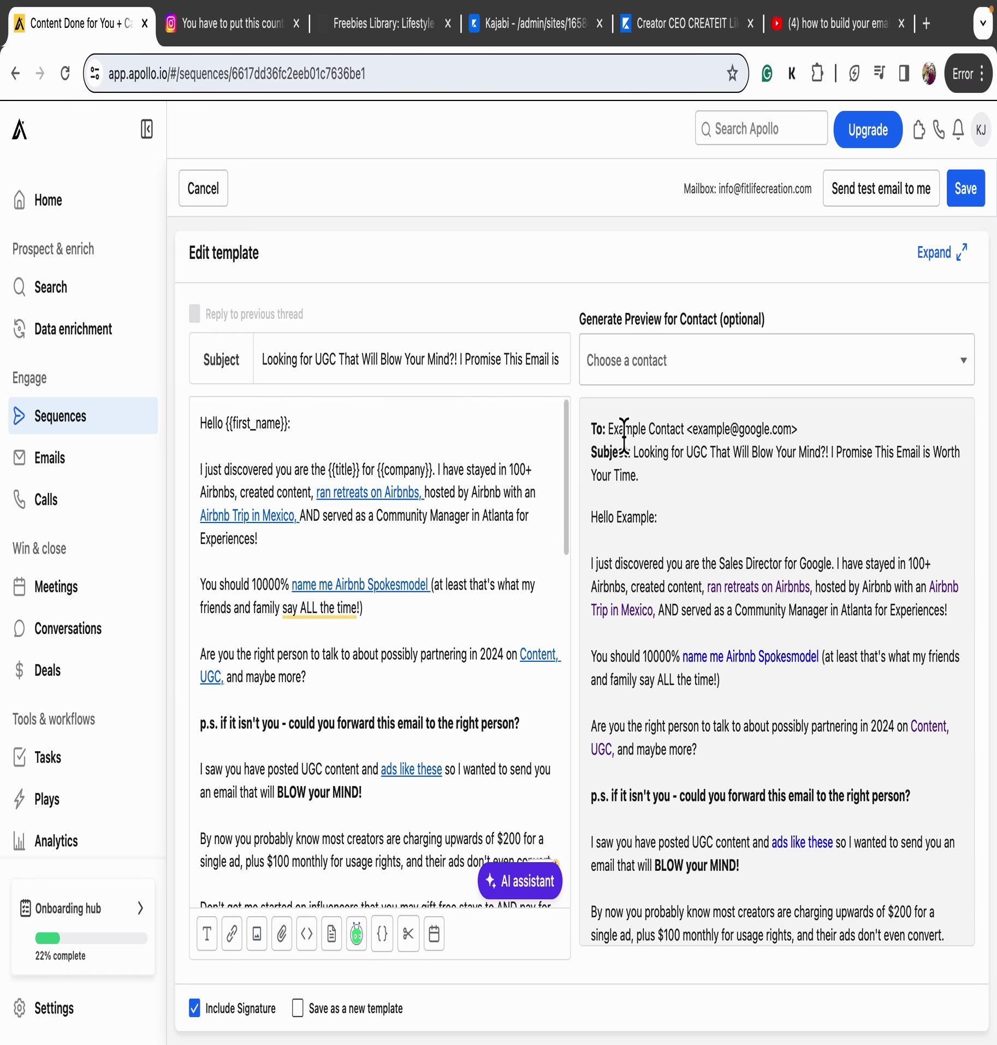
click(967, 191)
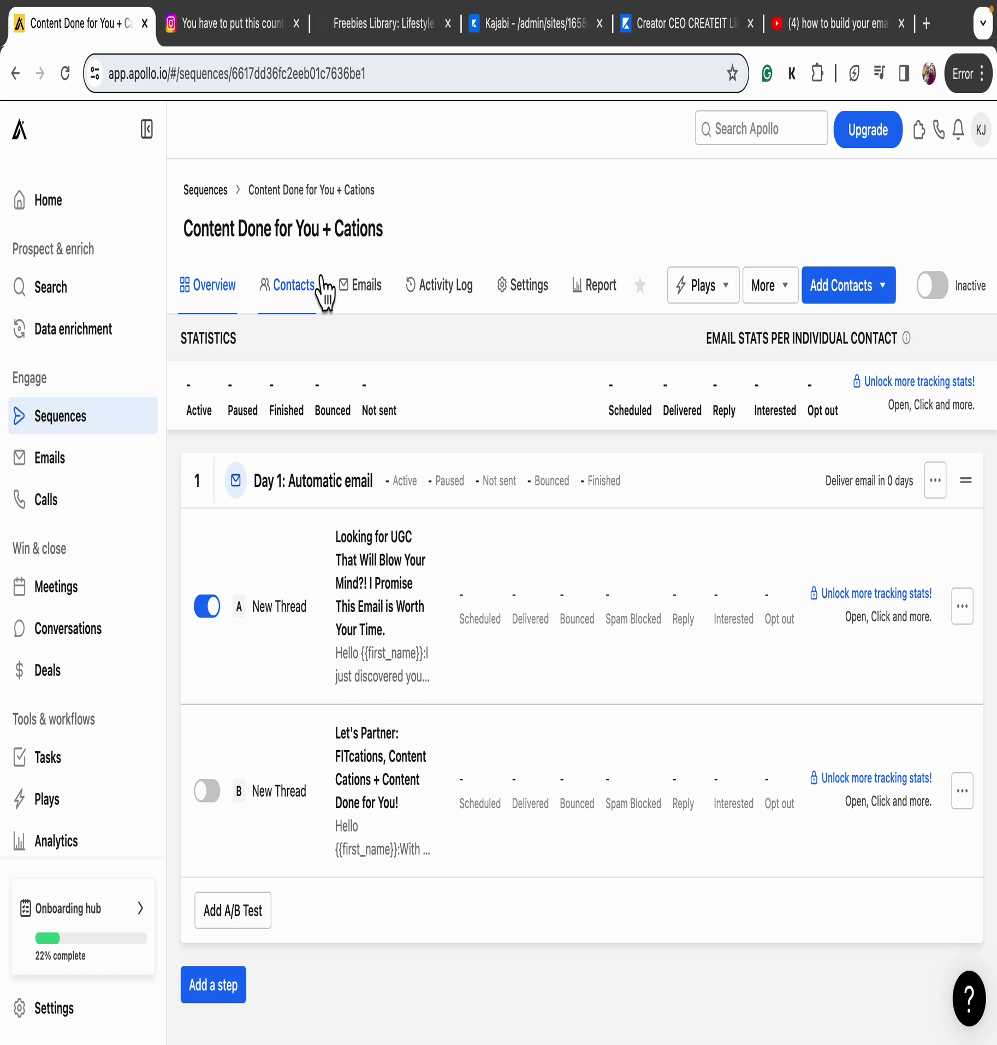
Activate the cloned "Content Done for You + Cations" sequence in the sequences list, and open its "Looking for UGC" email template
click(221, 196)
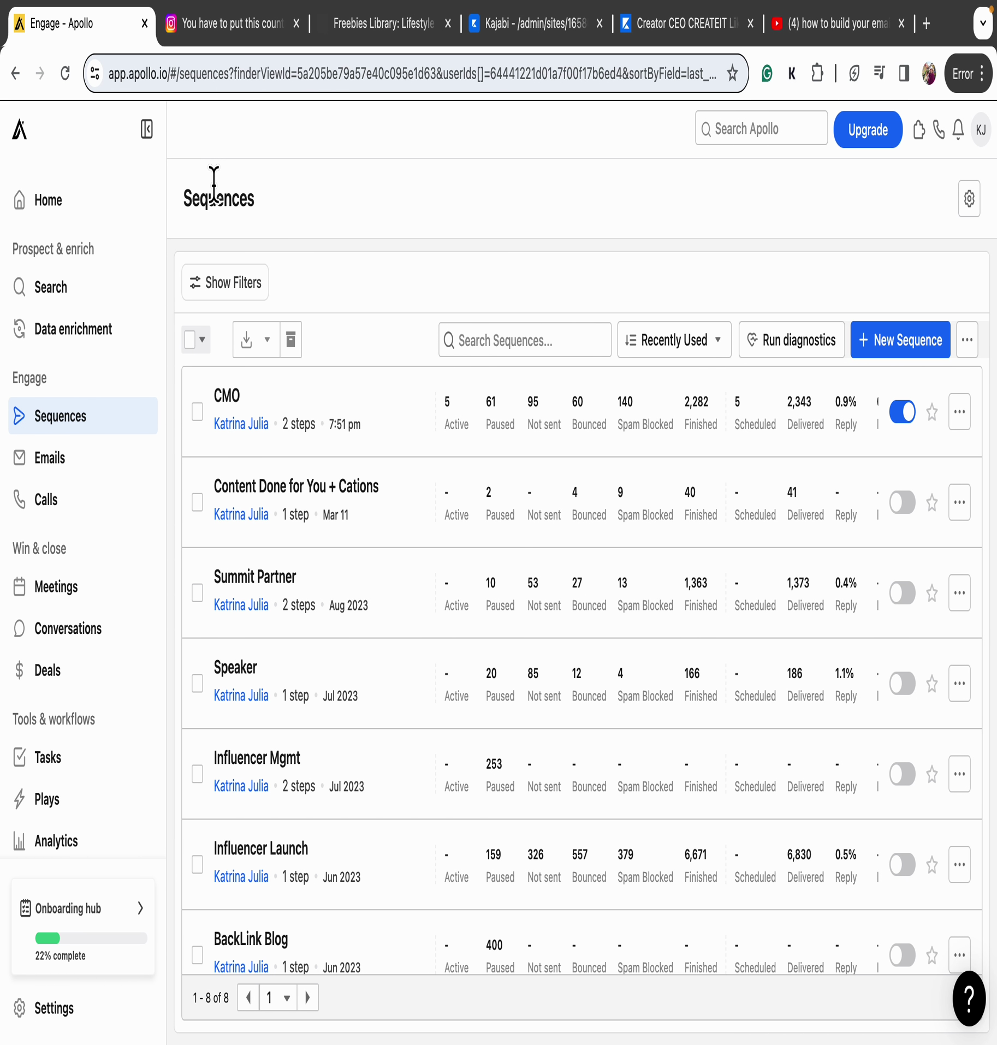
scroll(466, 572, down, 2)
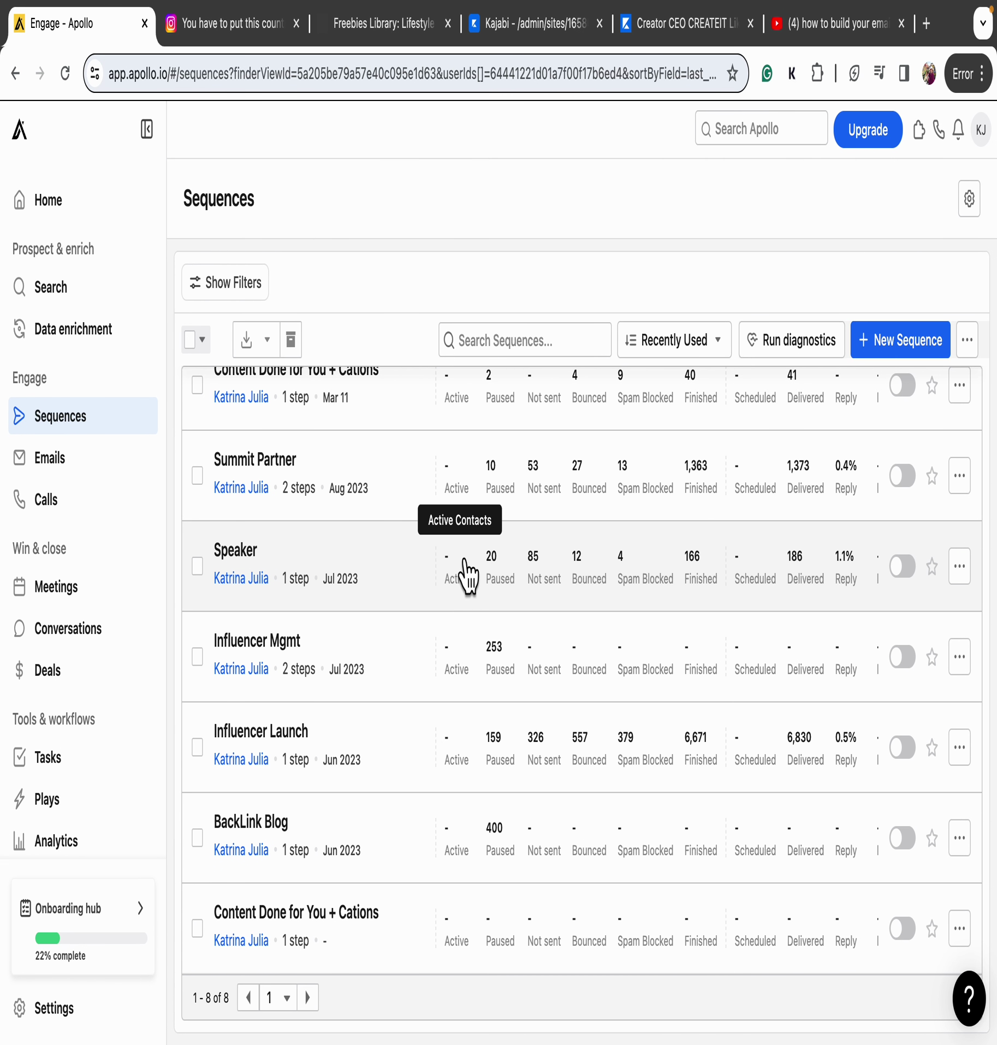
scroll(679, 541, up, 2)
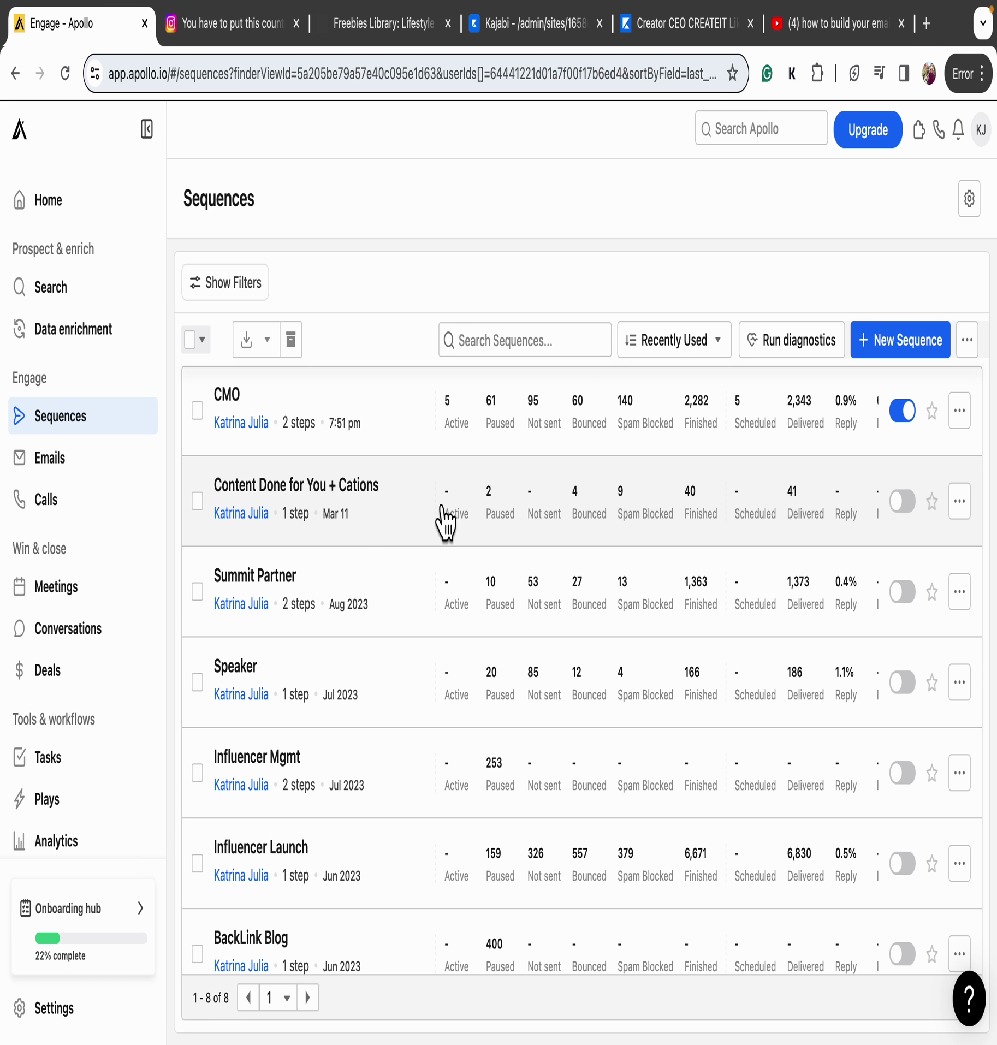
scroll(605, 509, down, 2)
click(903, 929)
click(317, 918)
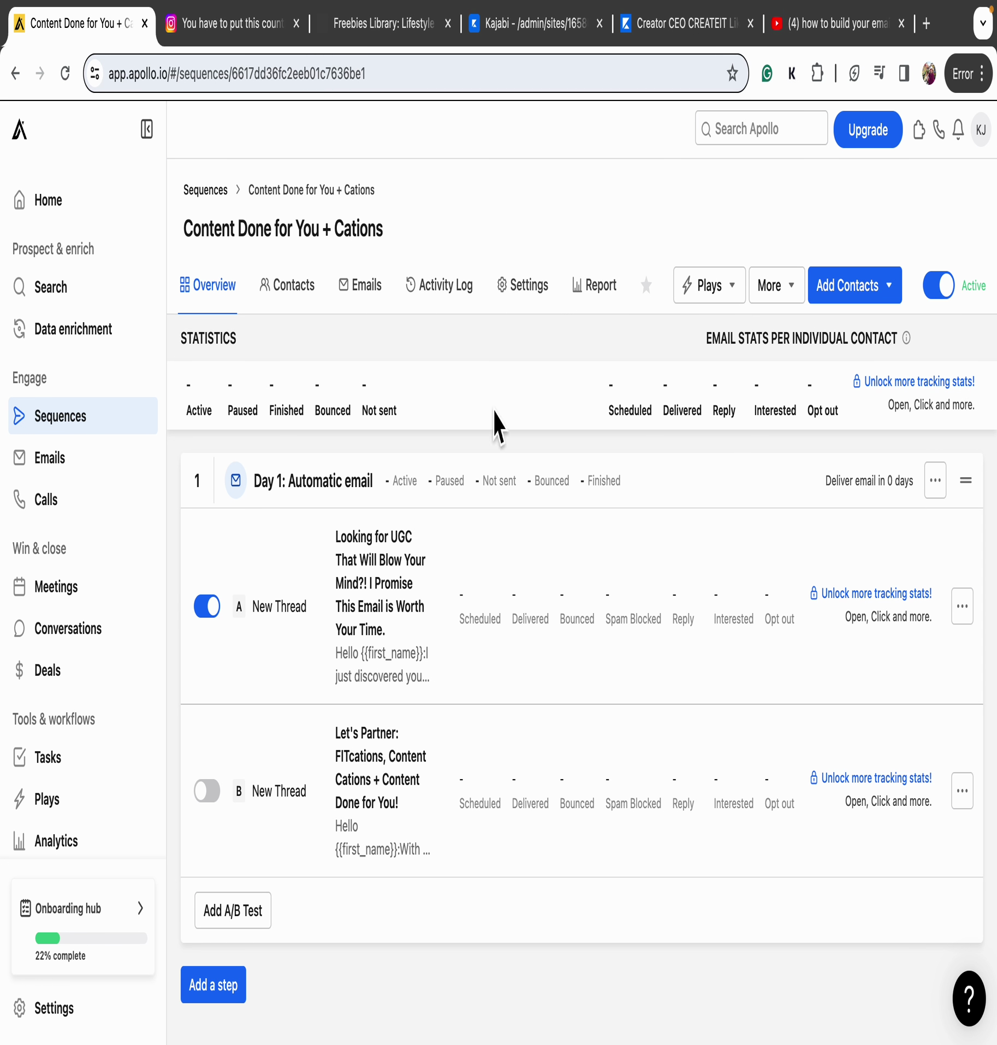
click(405, 582)
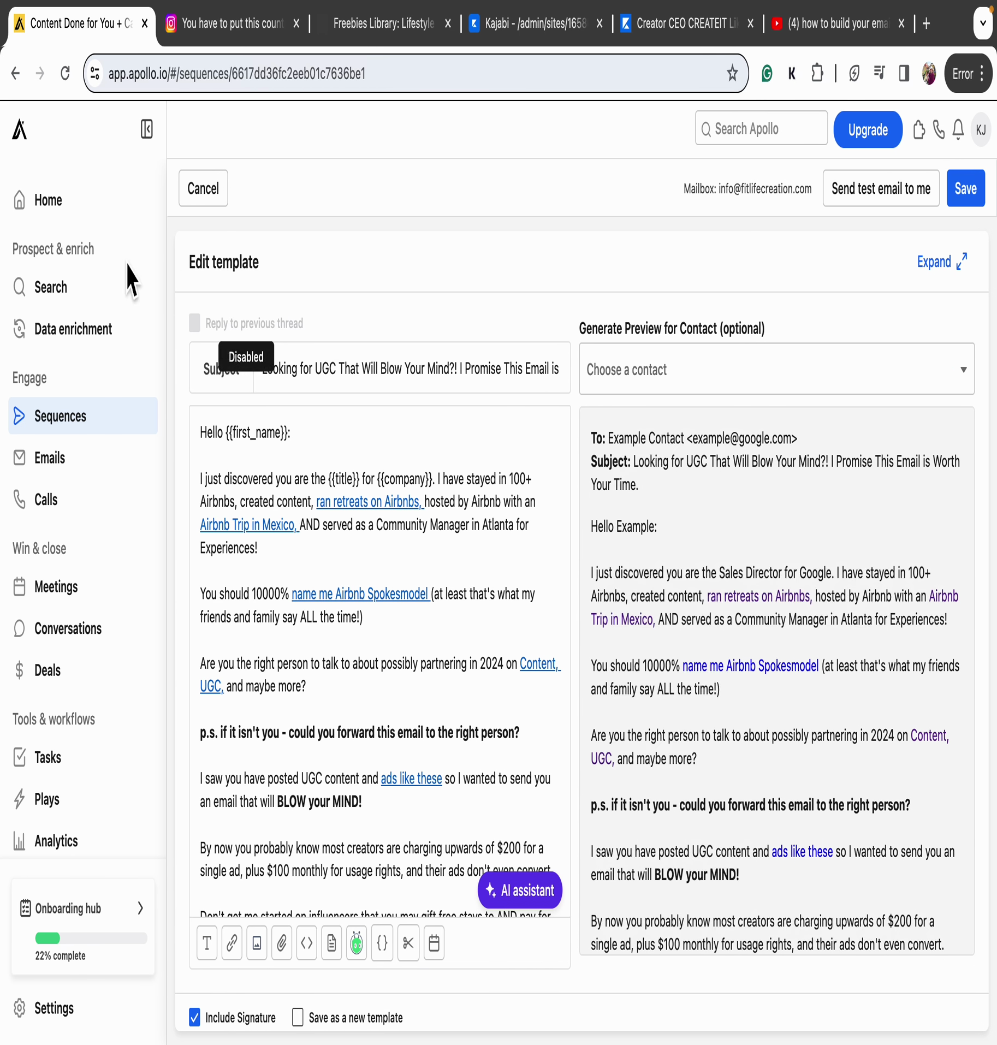
Start a people search filtered to the email statuses Verified and Likely to engage, without saving the search
click(81, 297)
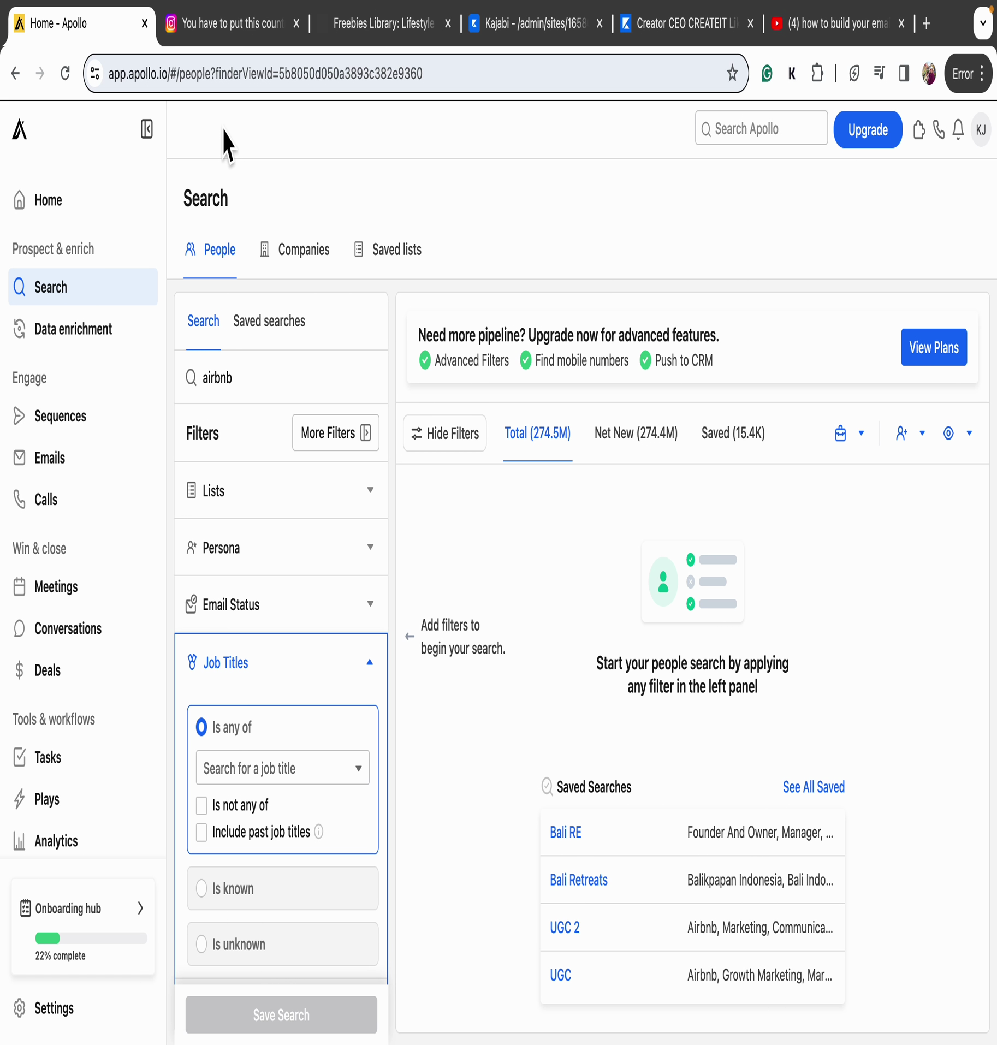
click(277, 628)
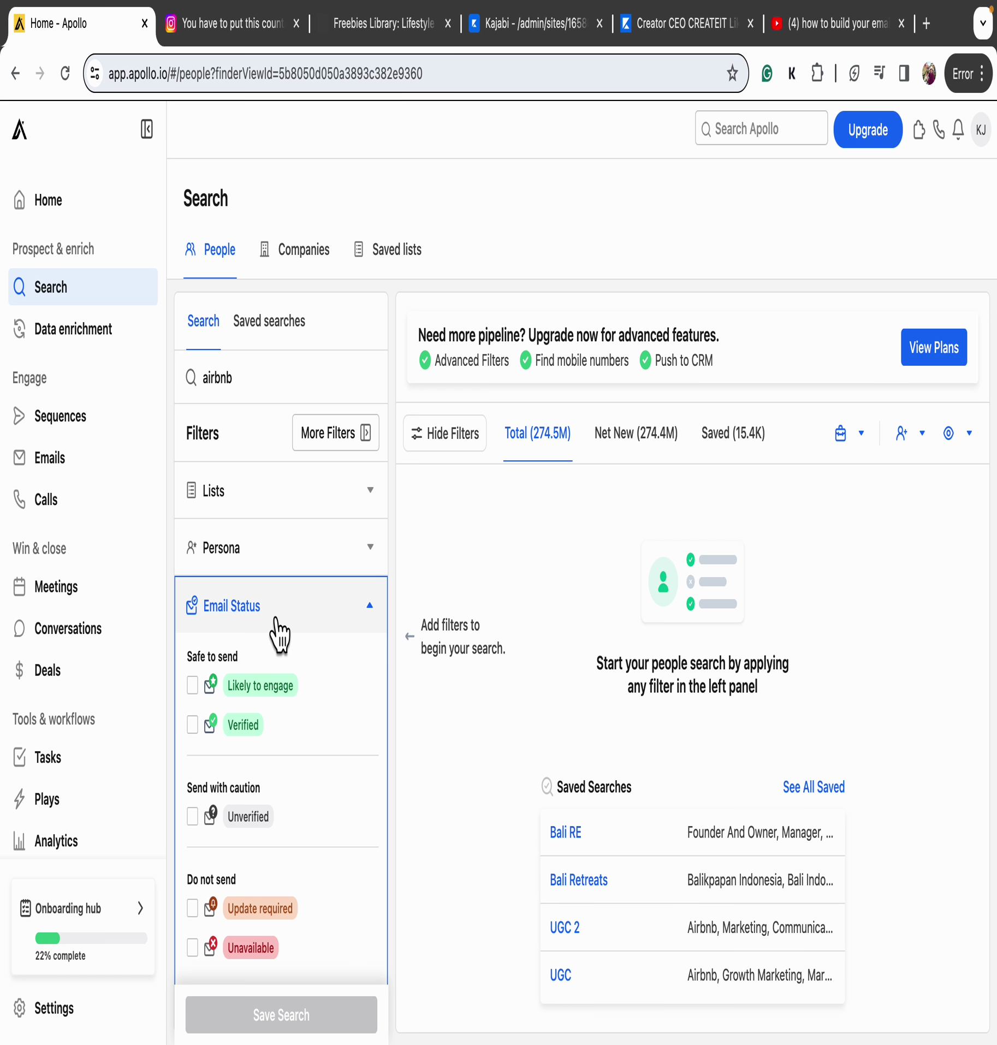
click(197, 723)
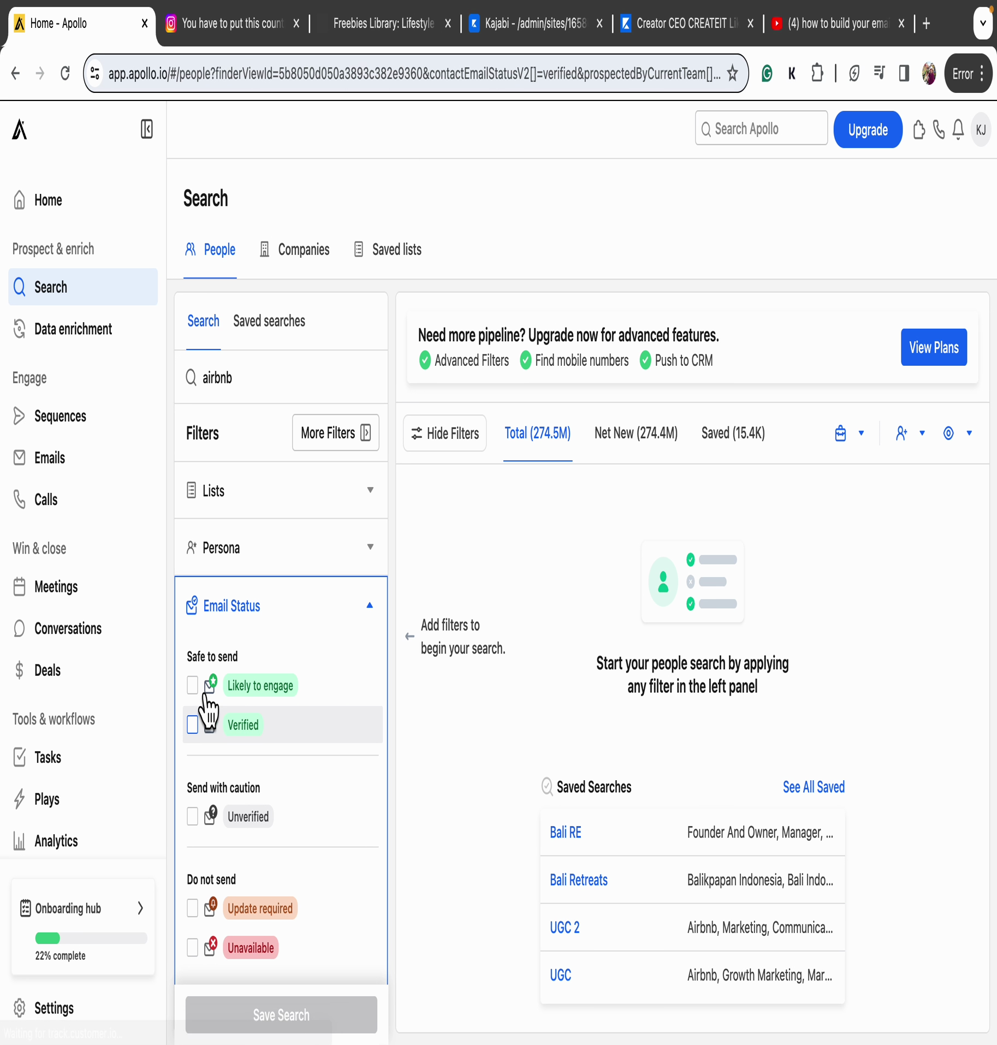
click(203, 699)
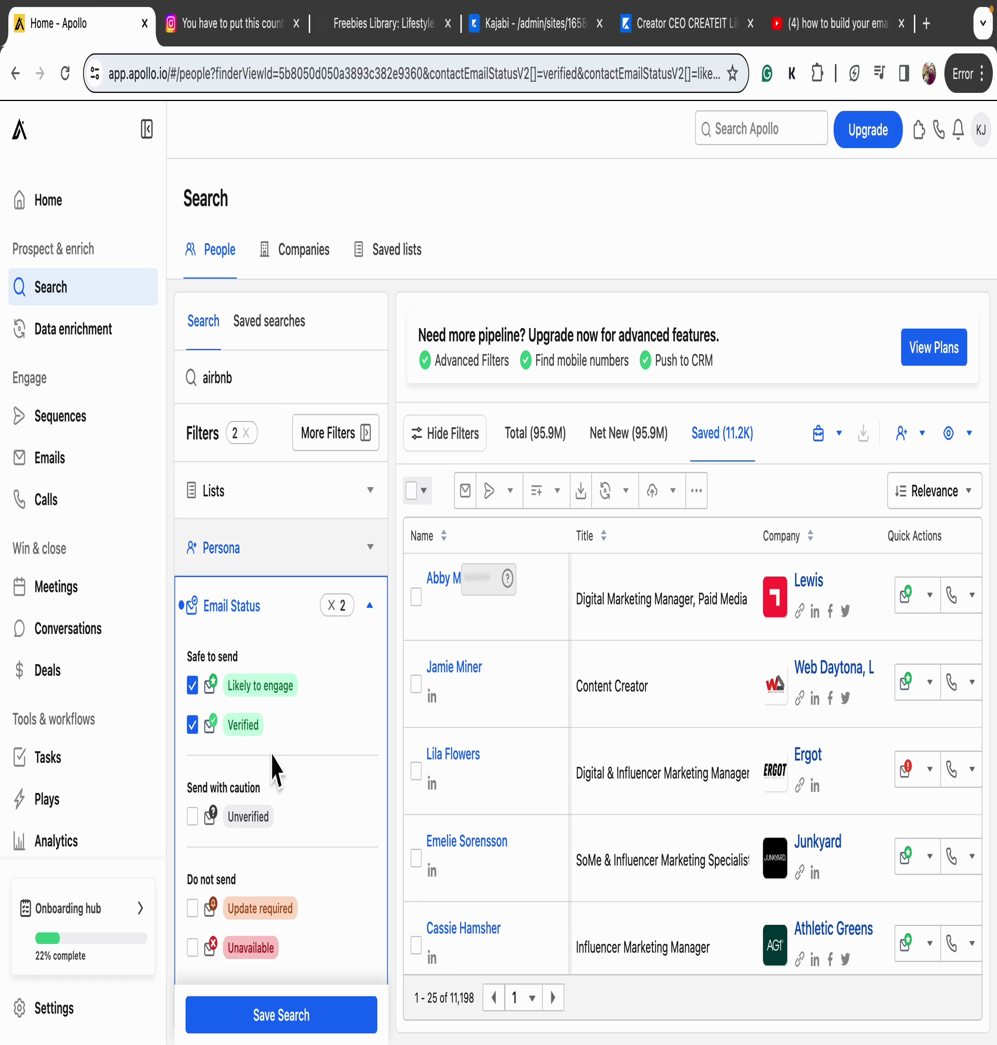
click(294, 1011)
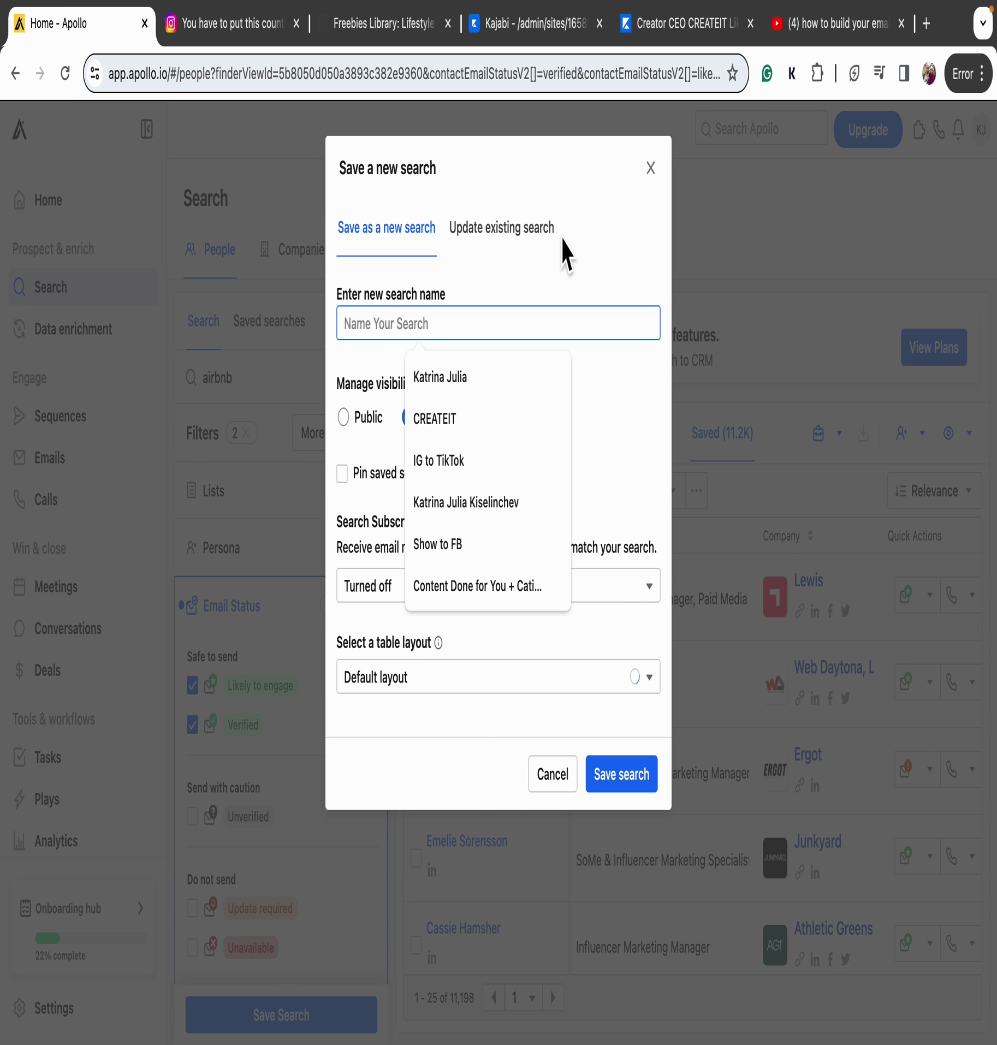
click(650, 170)
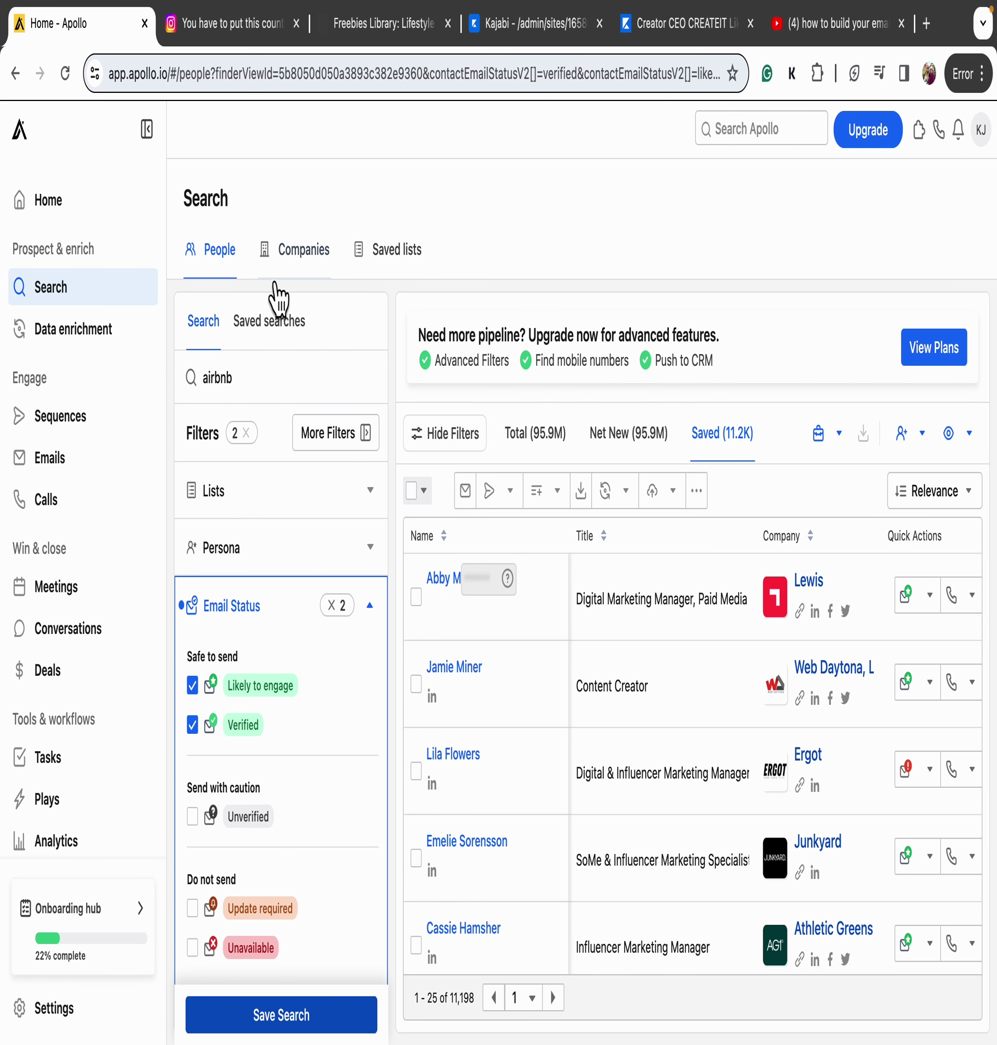
Replace the people search keyword with "Airbnb" and run the search
click(251, 389)
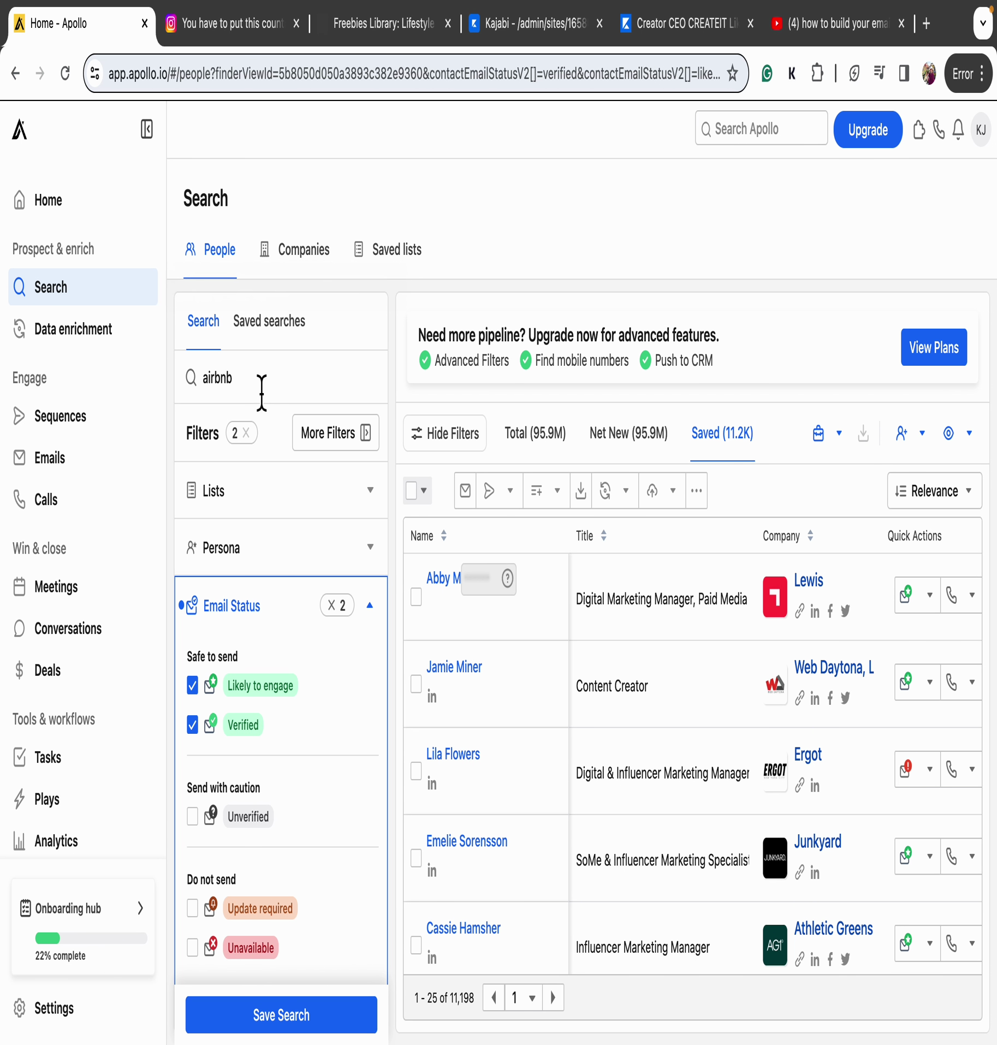
key(BackSpace)
key(BackSpace)
key(BackSpace)
key(BackSpace)
key(BackSpace)
key(BackSpace)
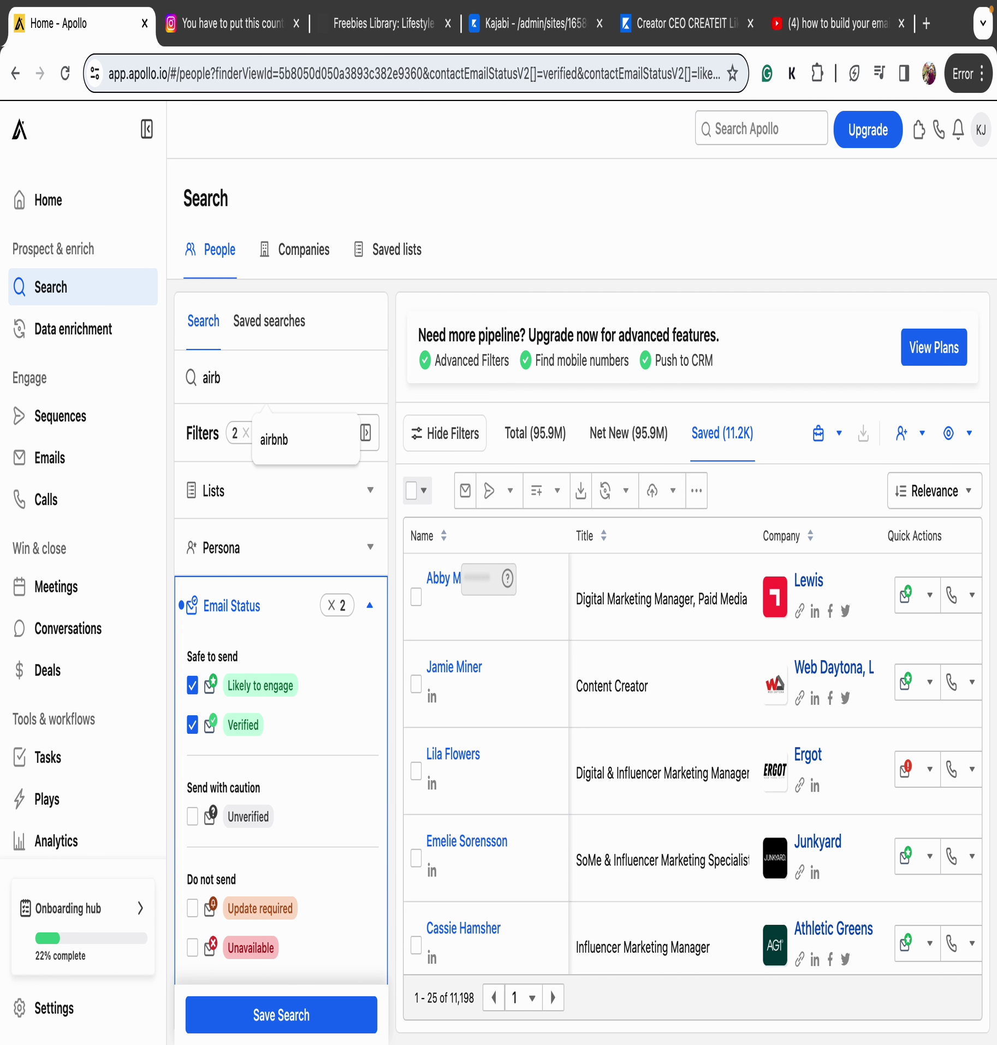
text(Airbnb)
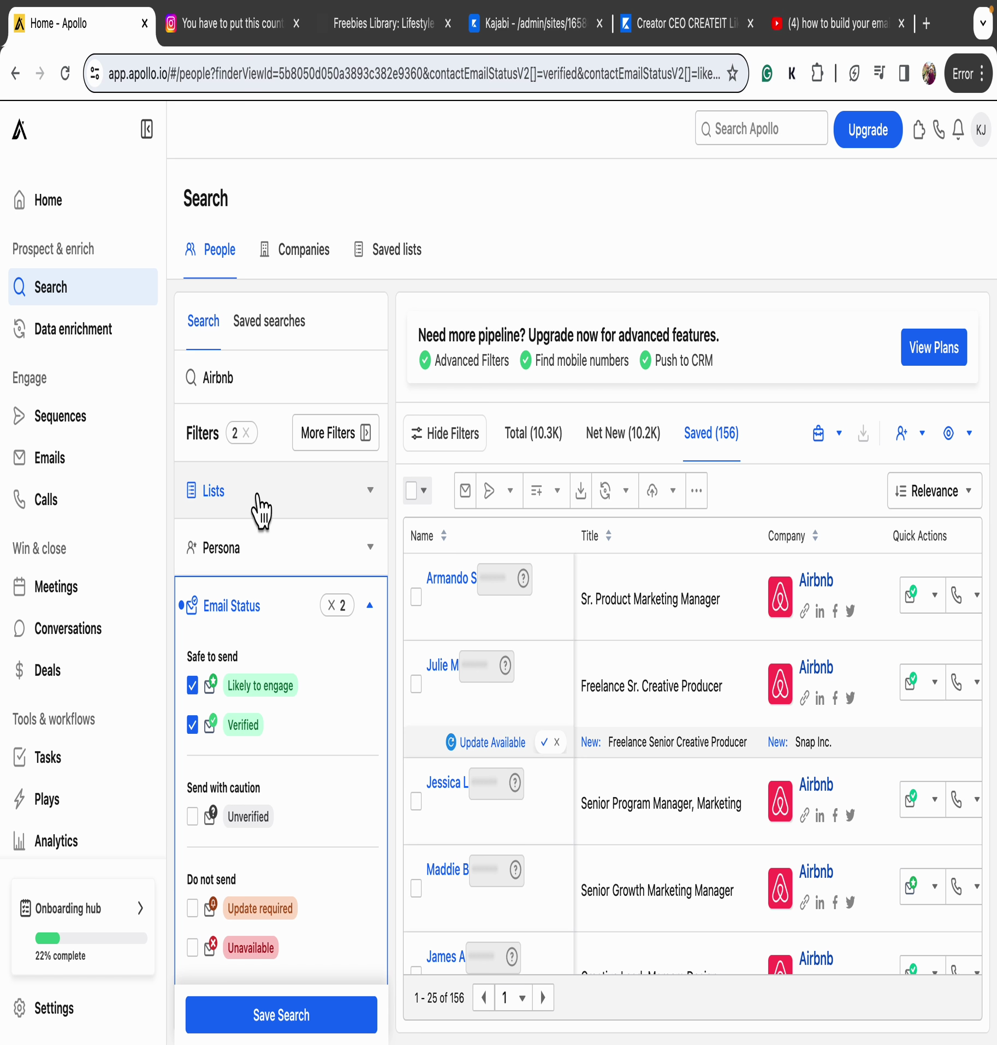
Filter the Airbnb people by the management levels Vp, Head, Director and Manager within the job title criteria
scroll(275, 568, down, 4)
scroll(283, 587, up, 4)
scroll(282, 587, down, 10)
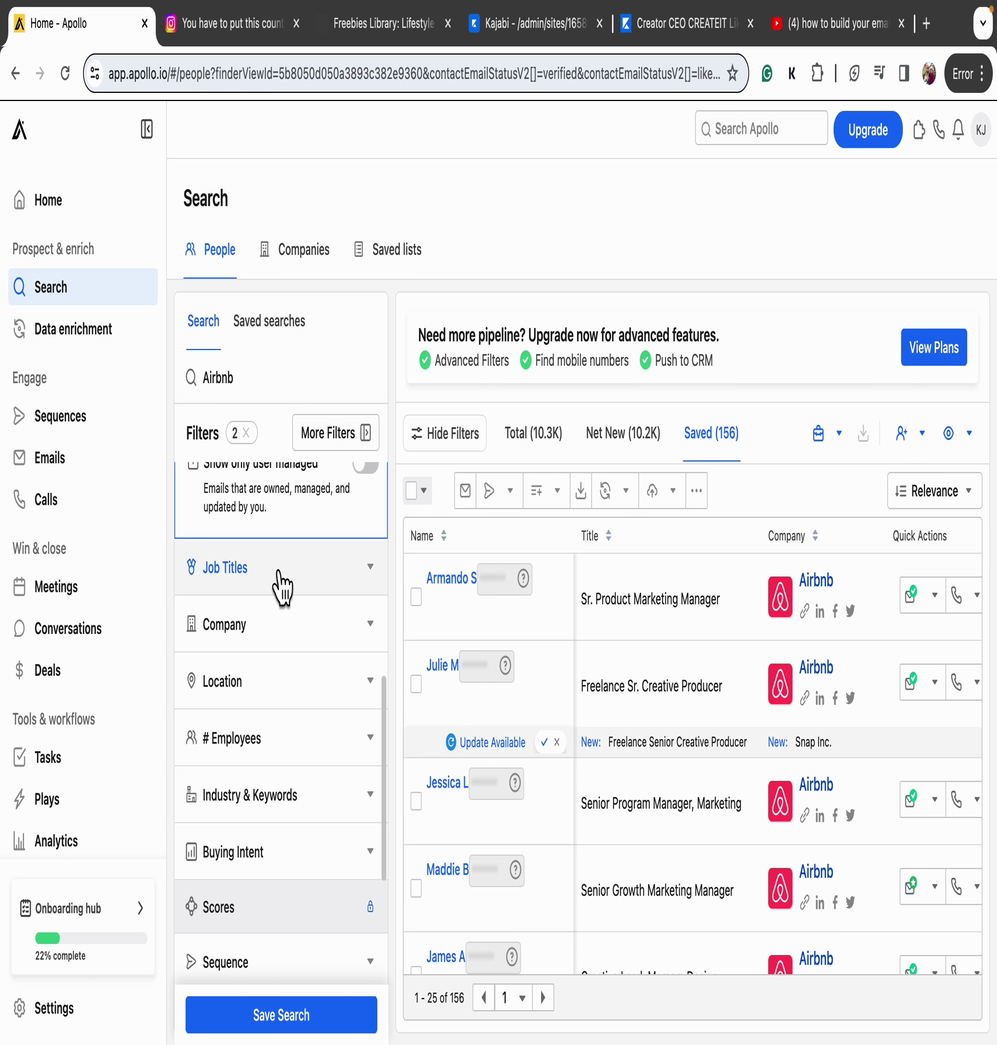
click(256, 589)
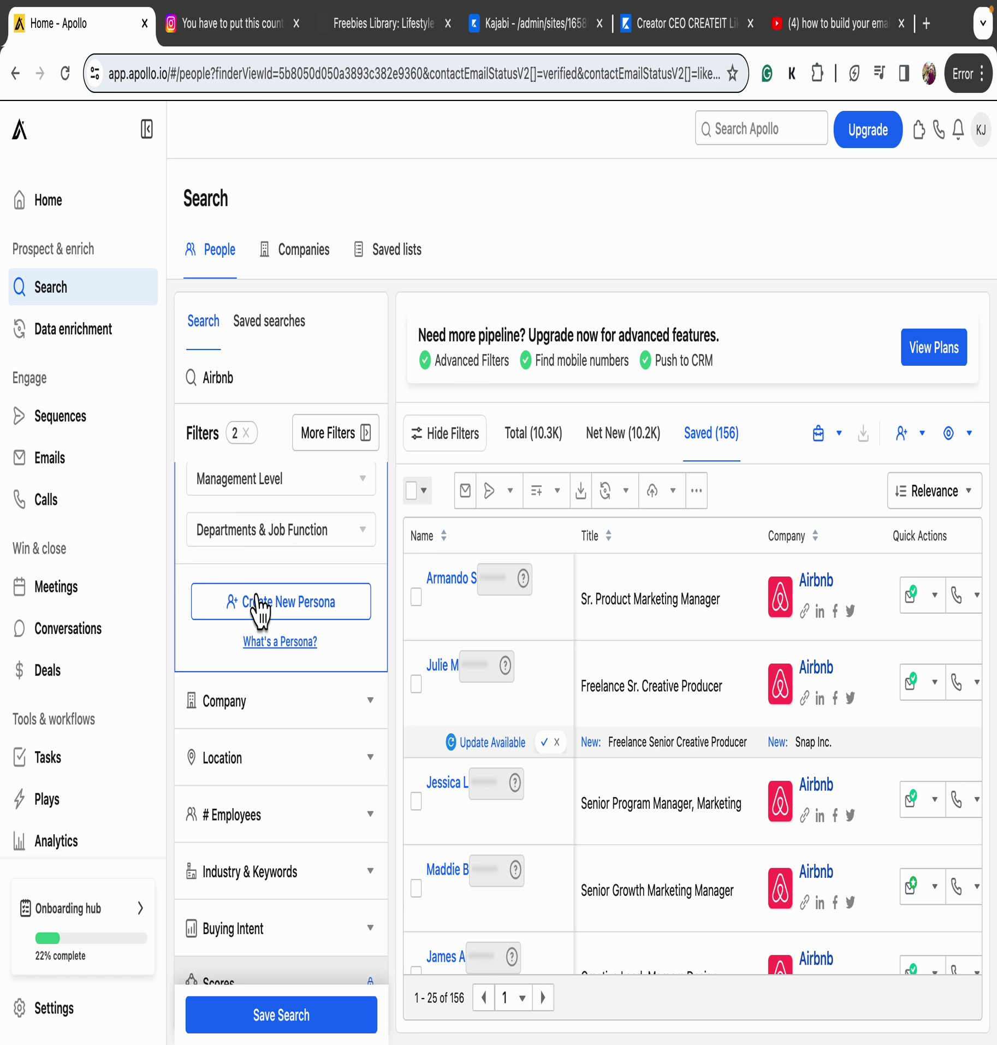
scroll(299, 635, up, 3)
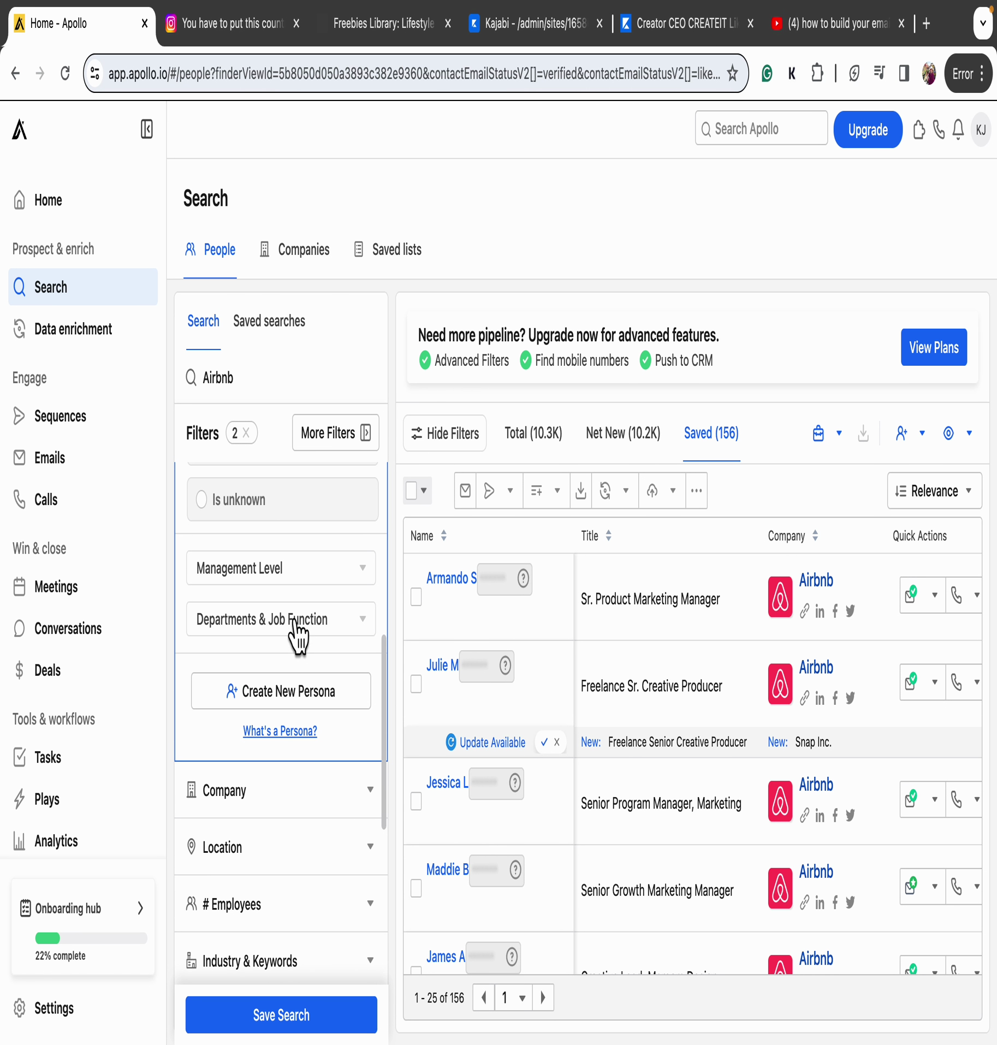
click(308, 590)
scroll(341, 731, down, 1)
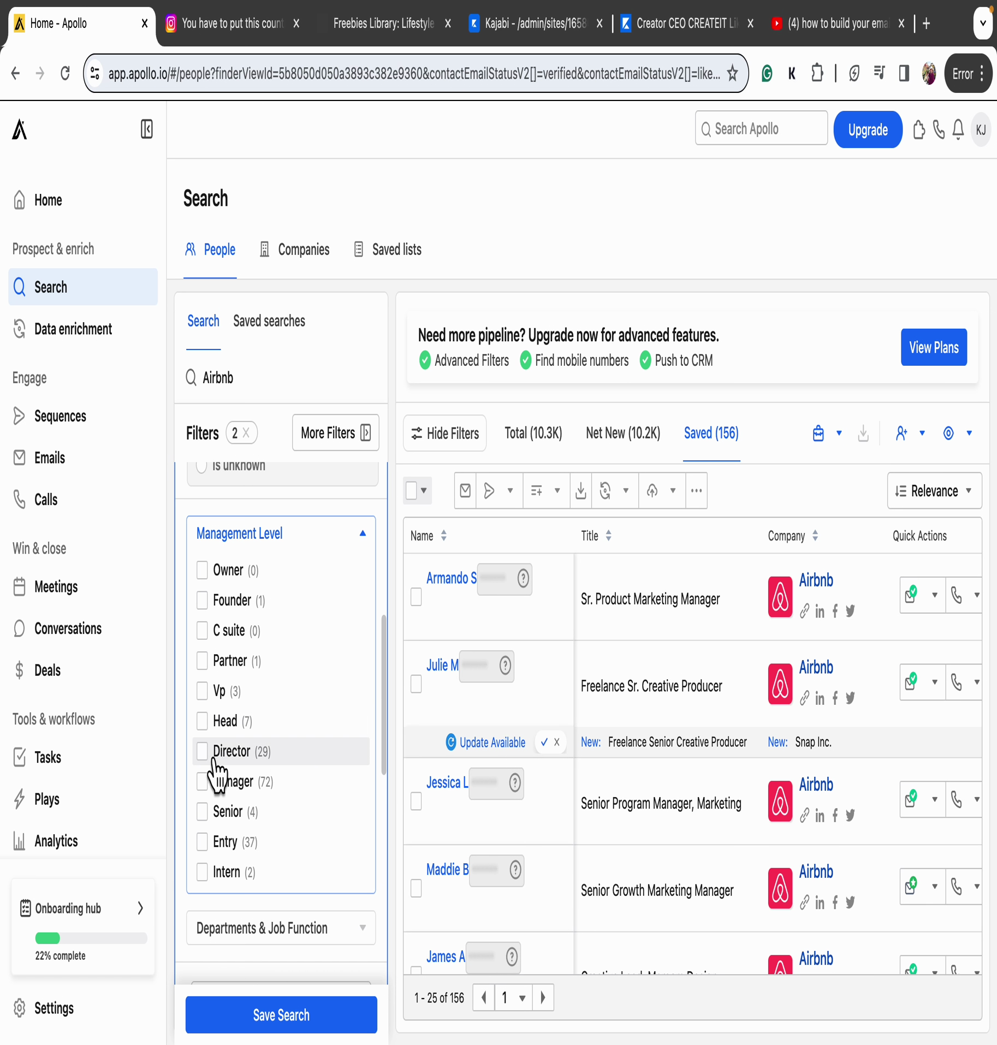
click(217, 731)
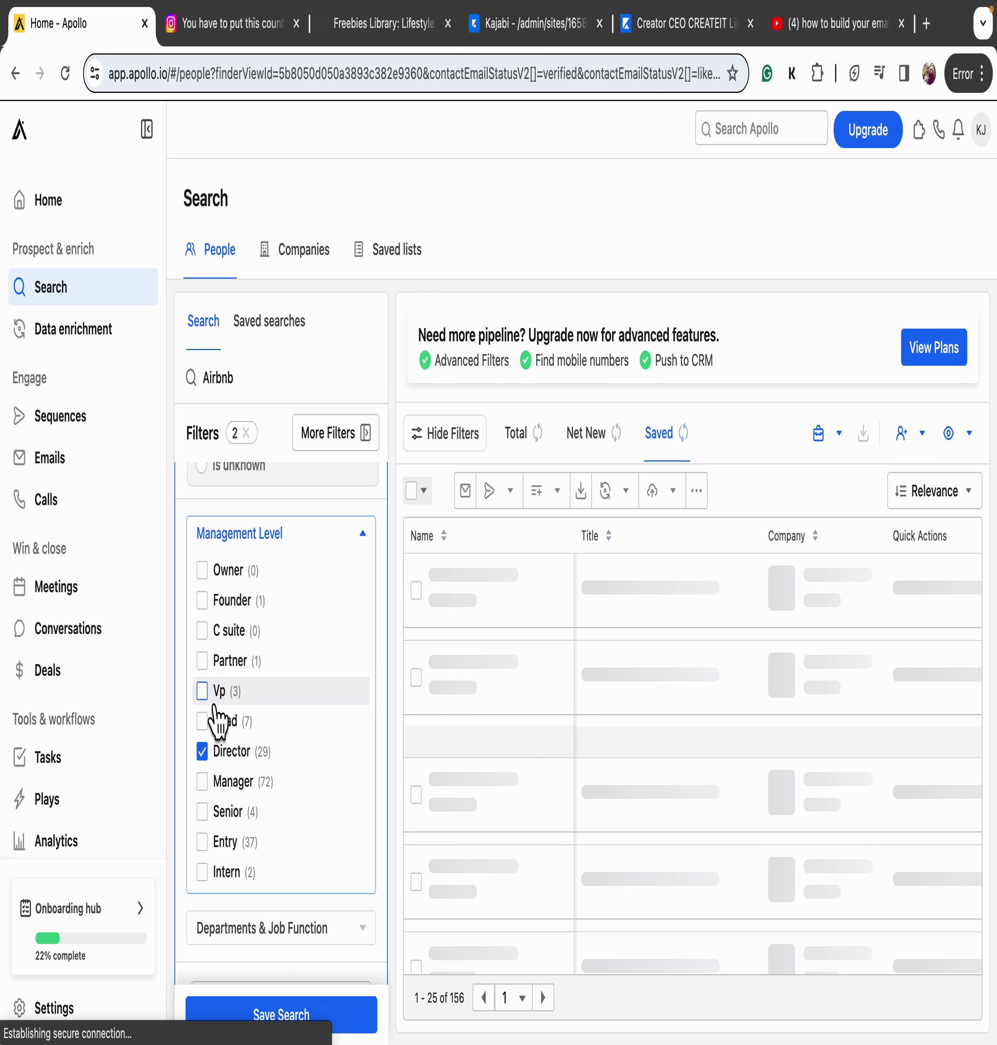
key(space)
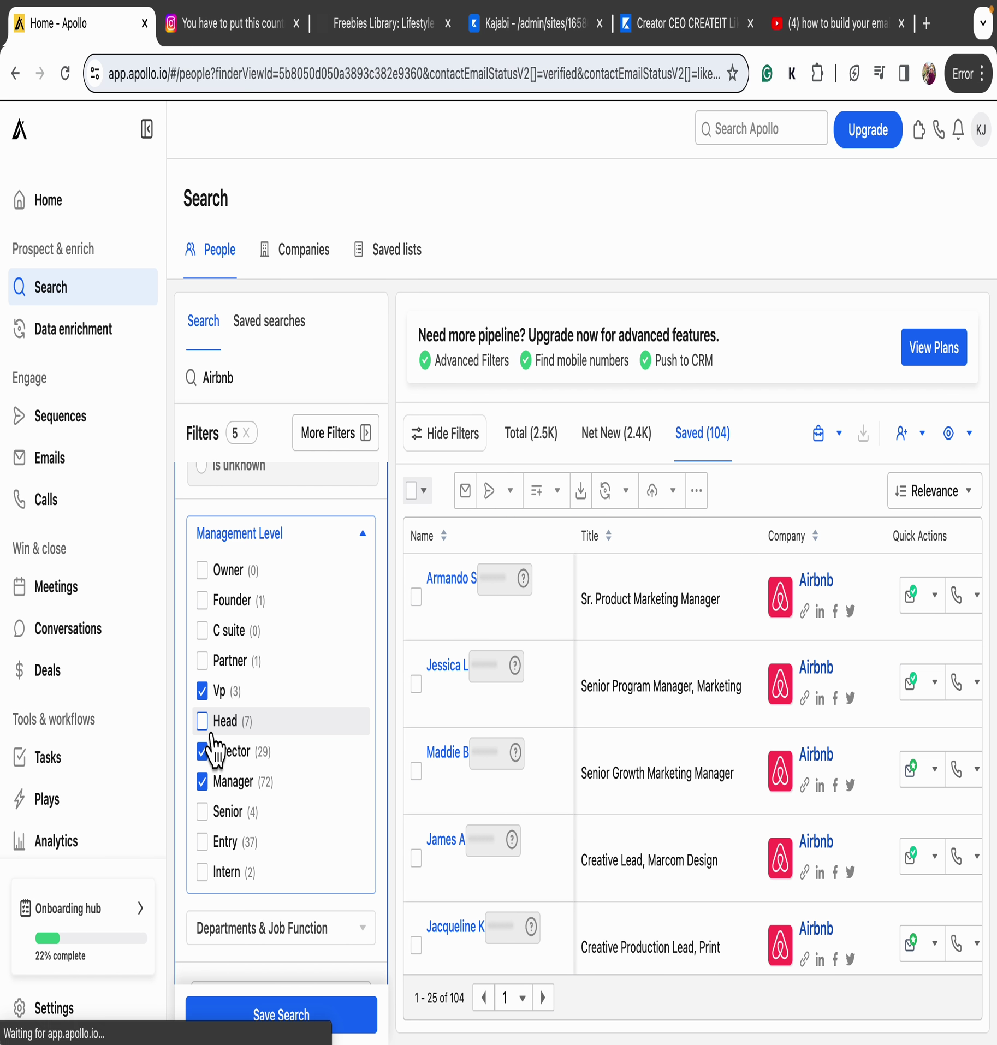
click(211, 732)
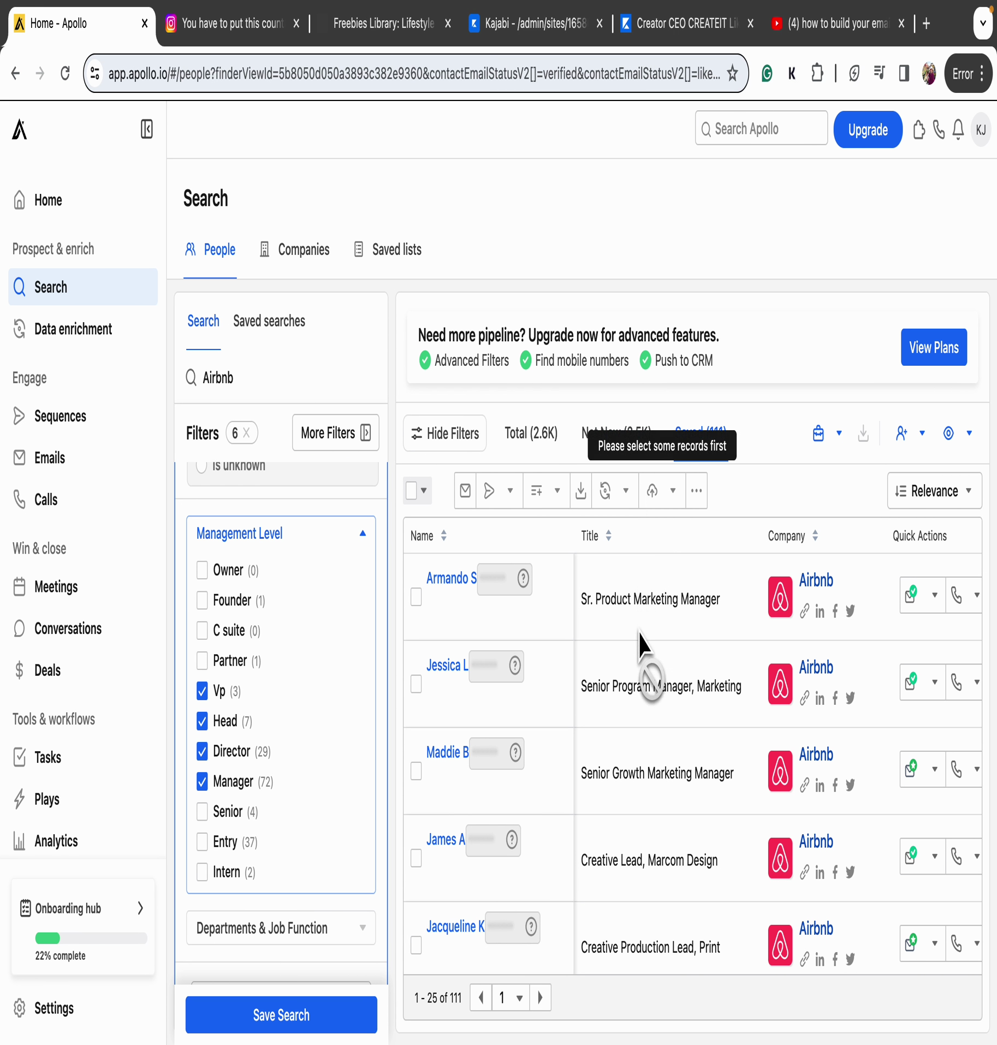
Look through the saved Airbnb contacts, and try to select all people in the Net New results
scroll(718, 764, down, 3)
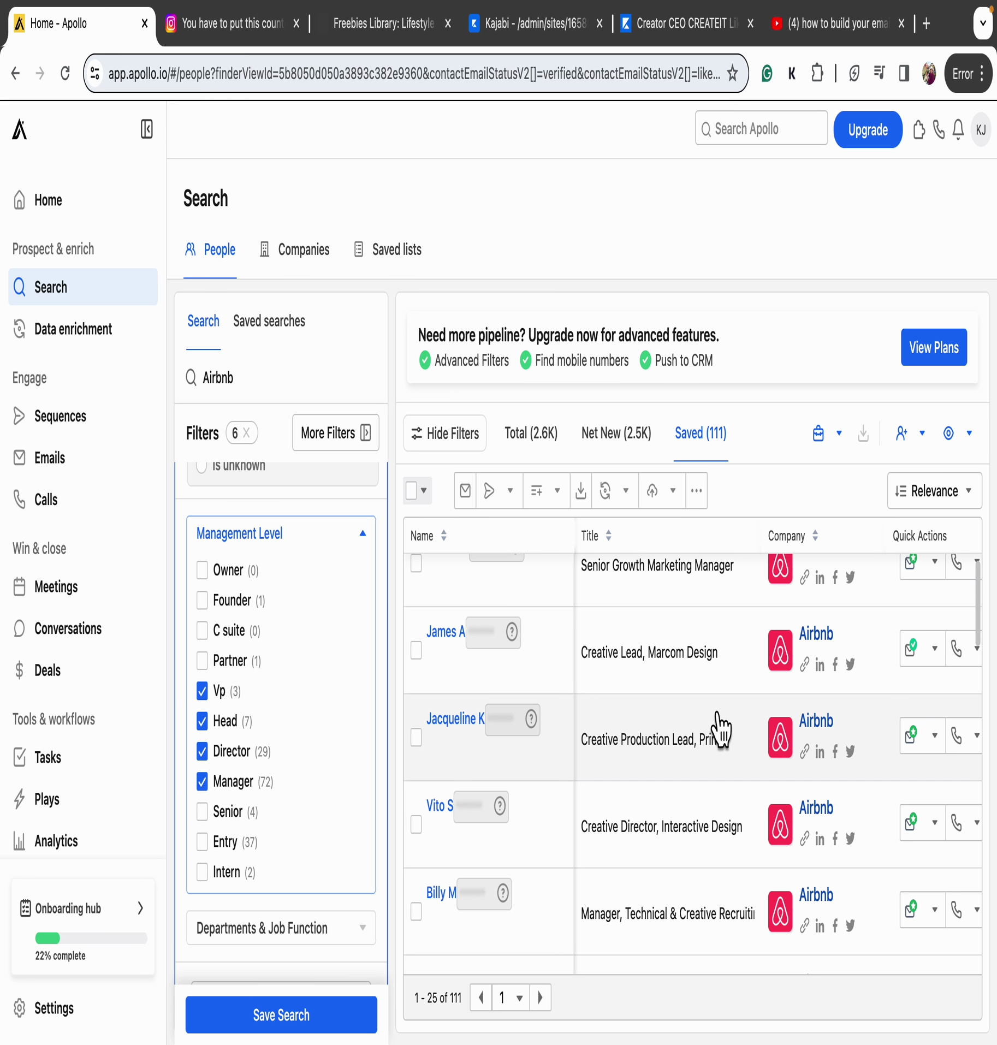
scroll(718, 729, down, 5)
scroll(720, 729, down, 5)
scroll(719, 729, up, 10)
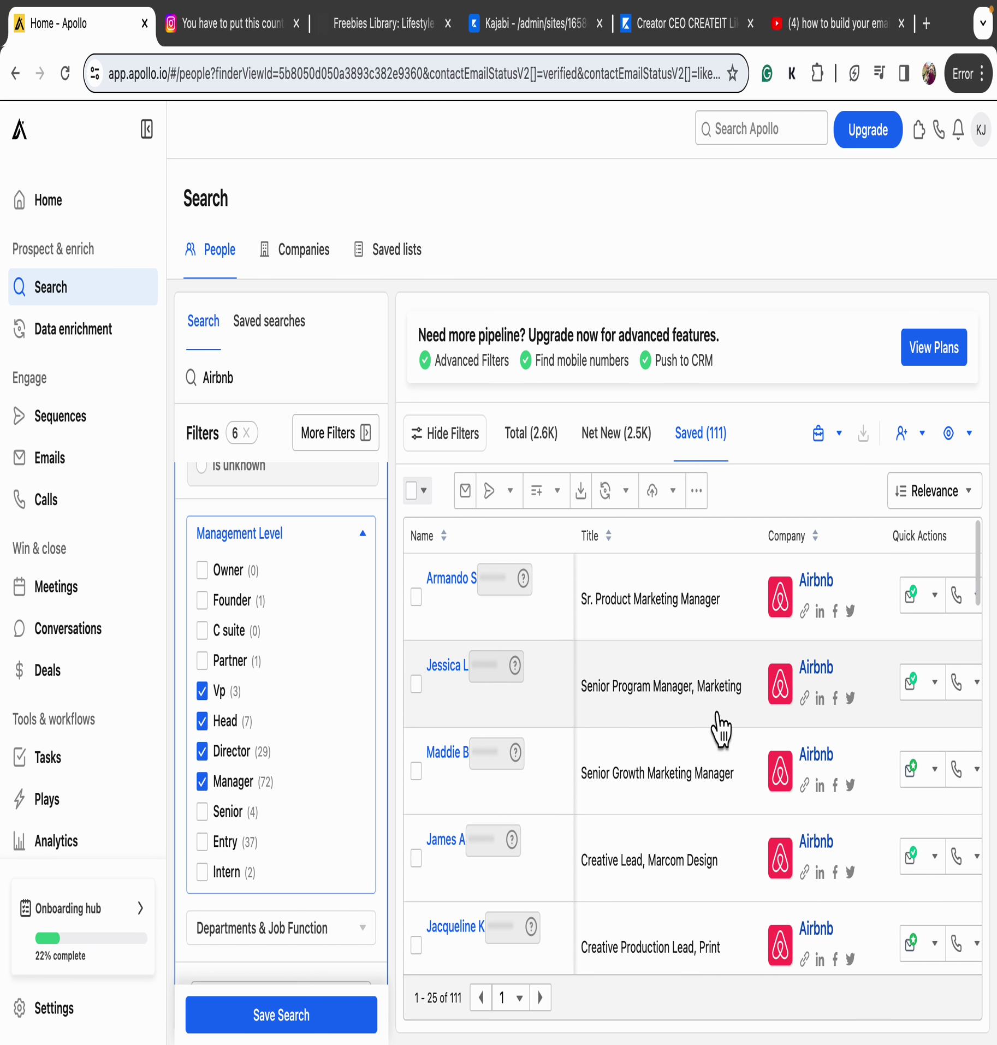
click(636, 448)
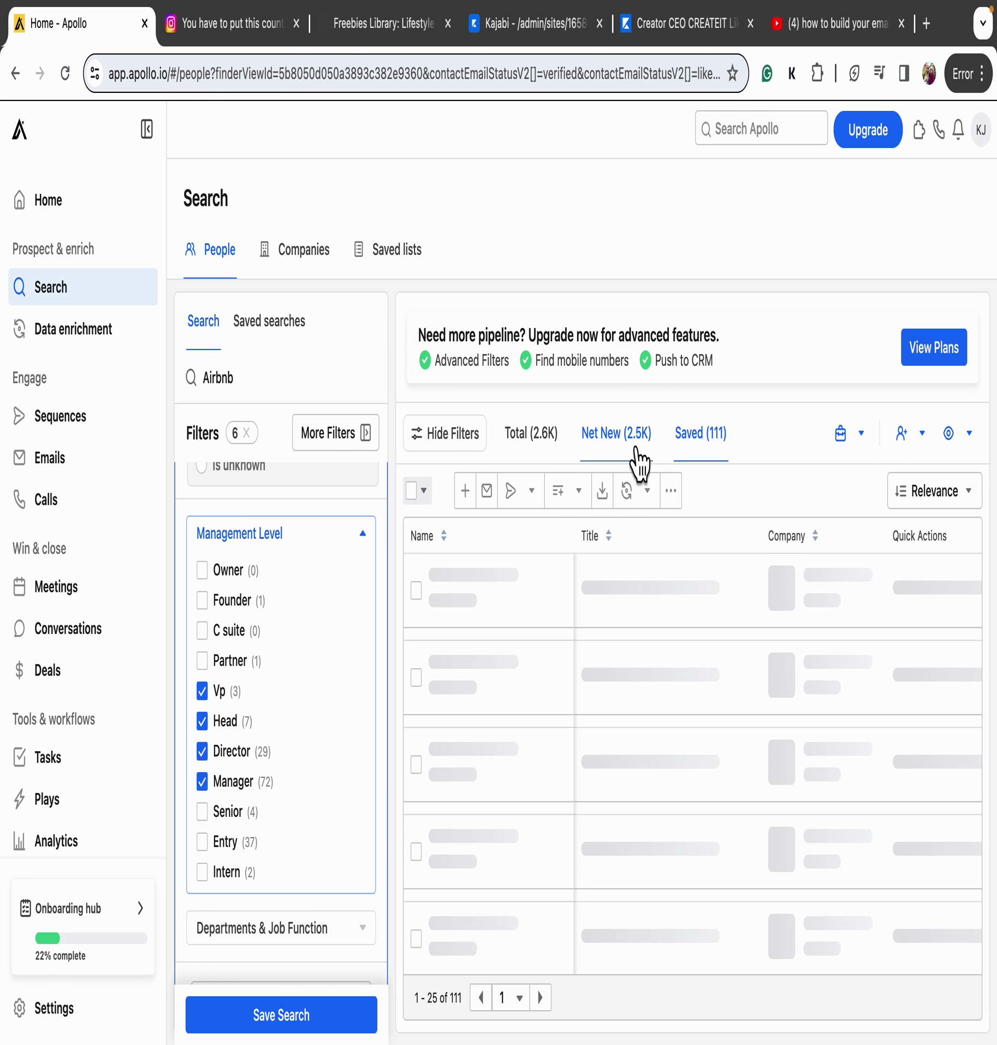
click(429, 494)
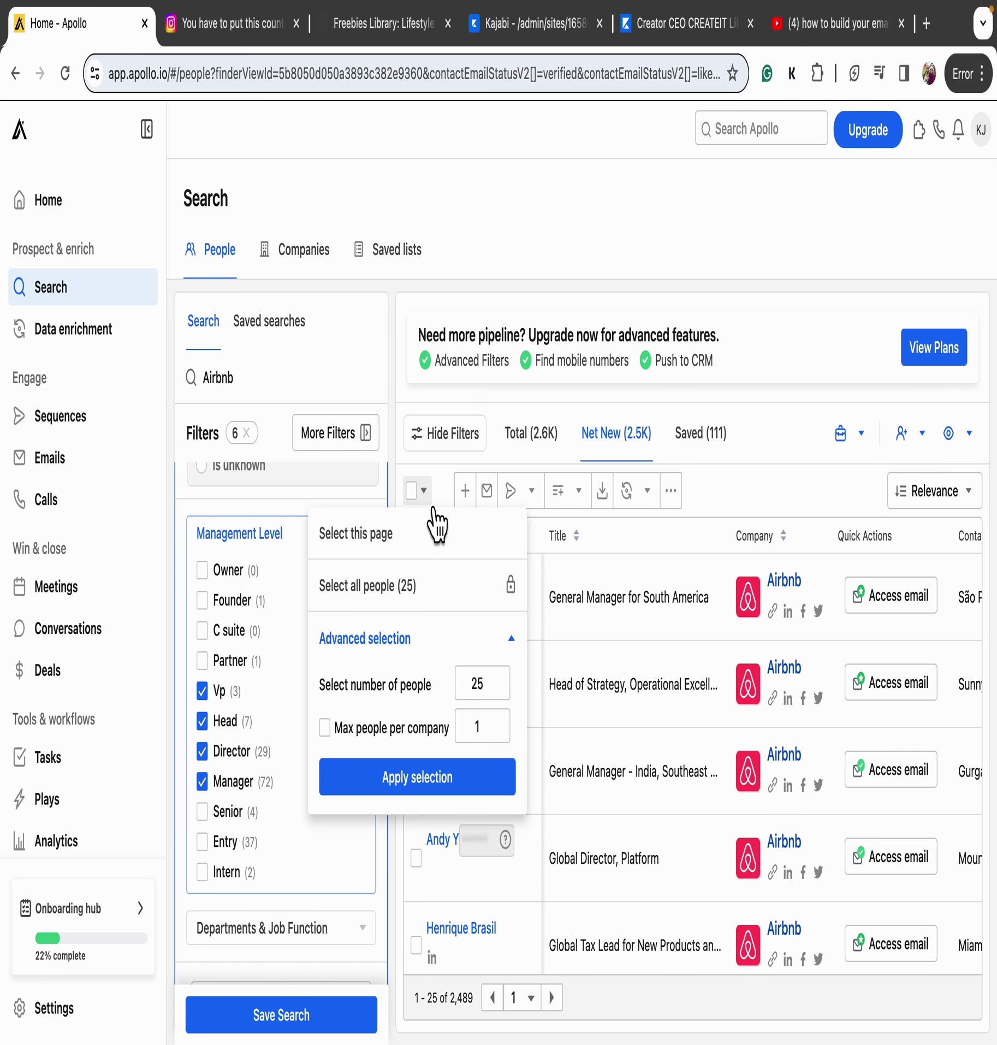
click(428, 598)
click(650, 168)
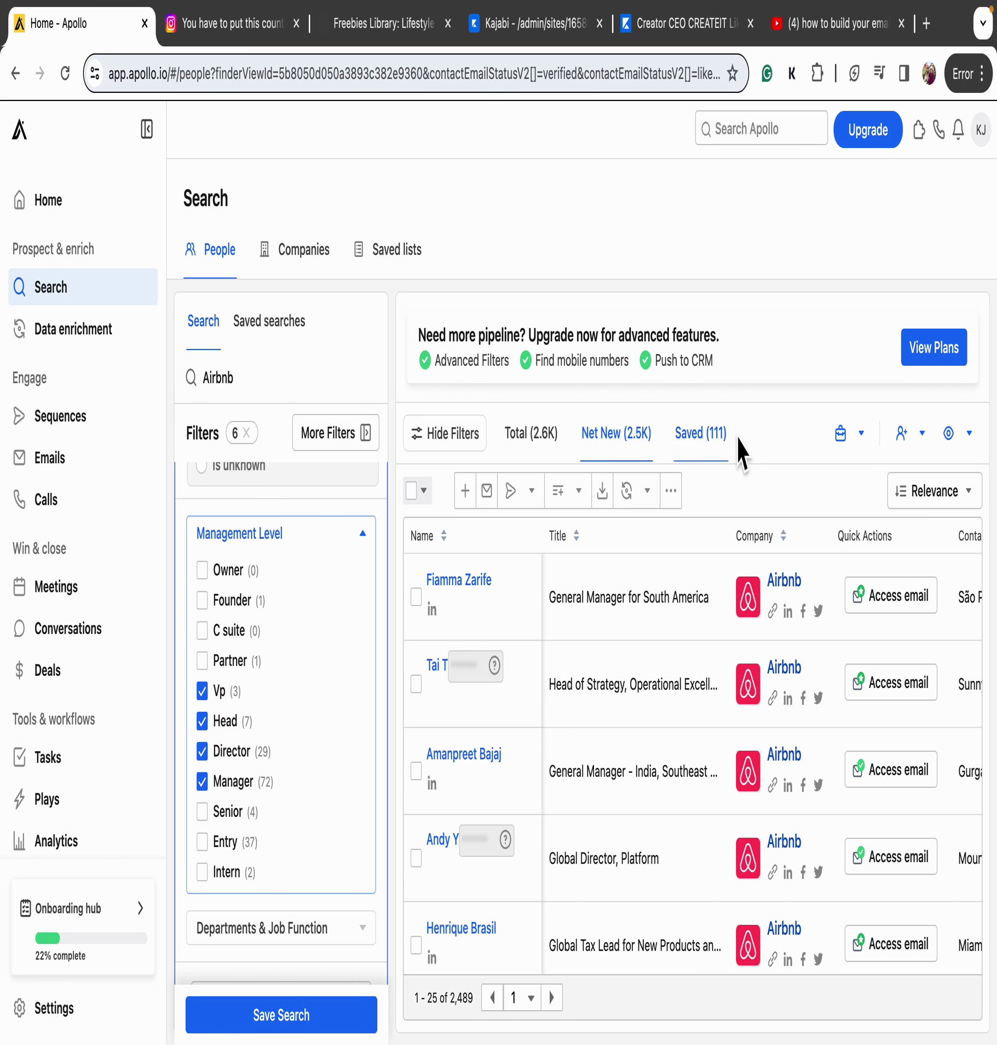
Select all people in the Saved results of the Airbnb search
click(700, 437)
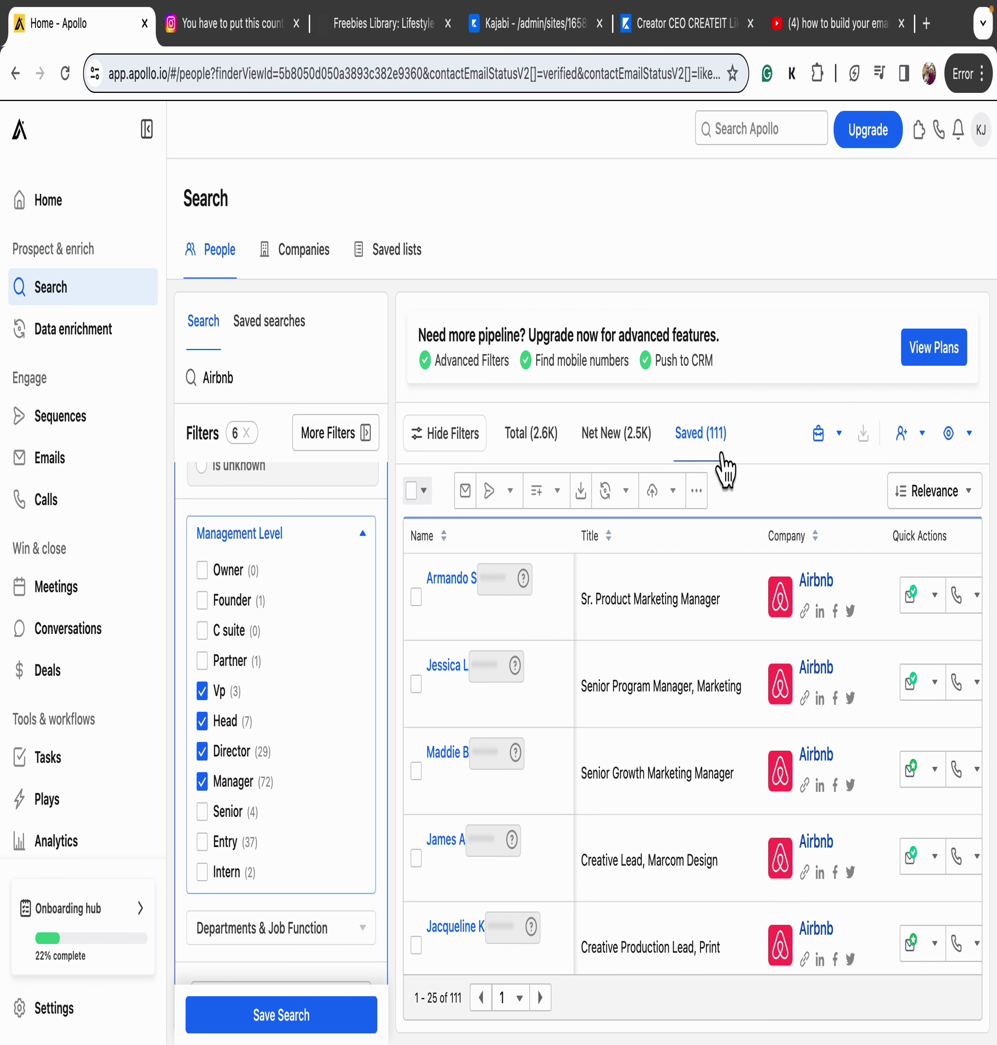
click(426, 491)
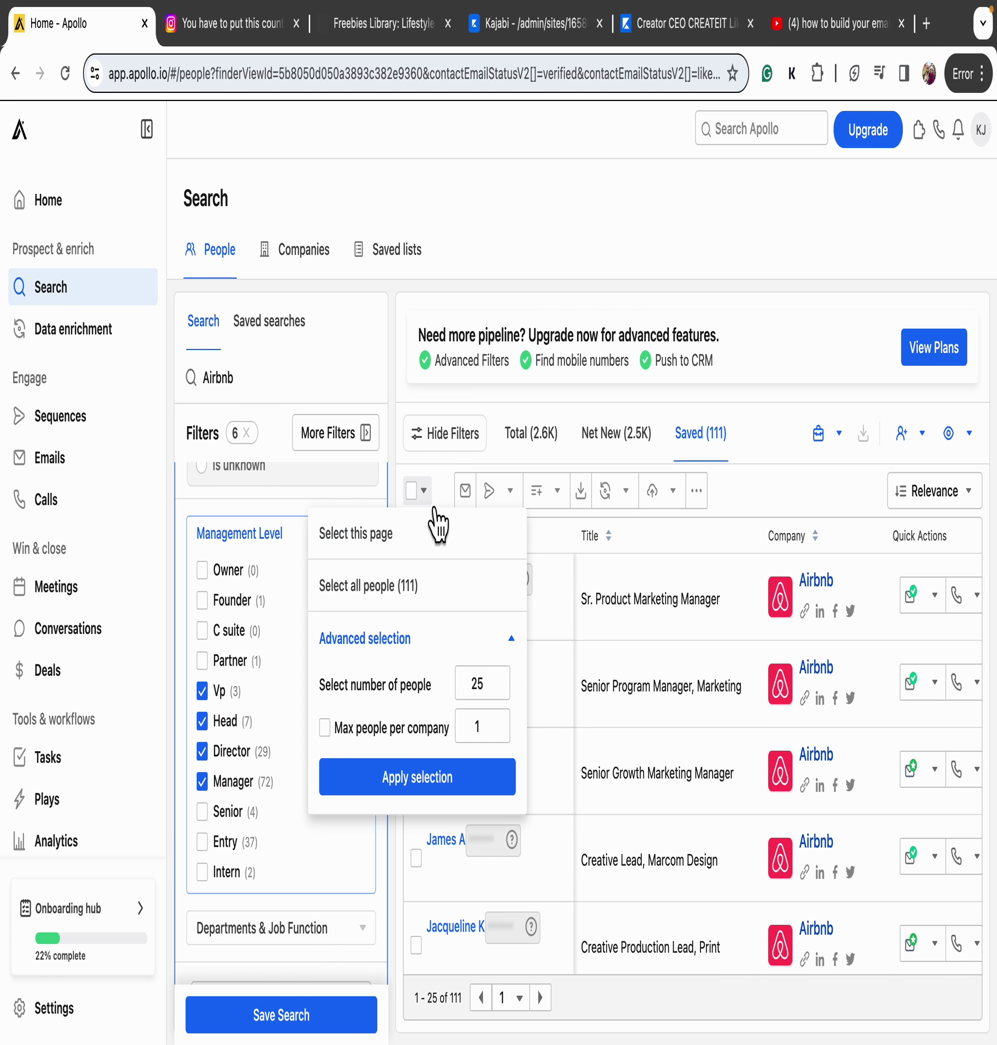
click(415, 589)
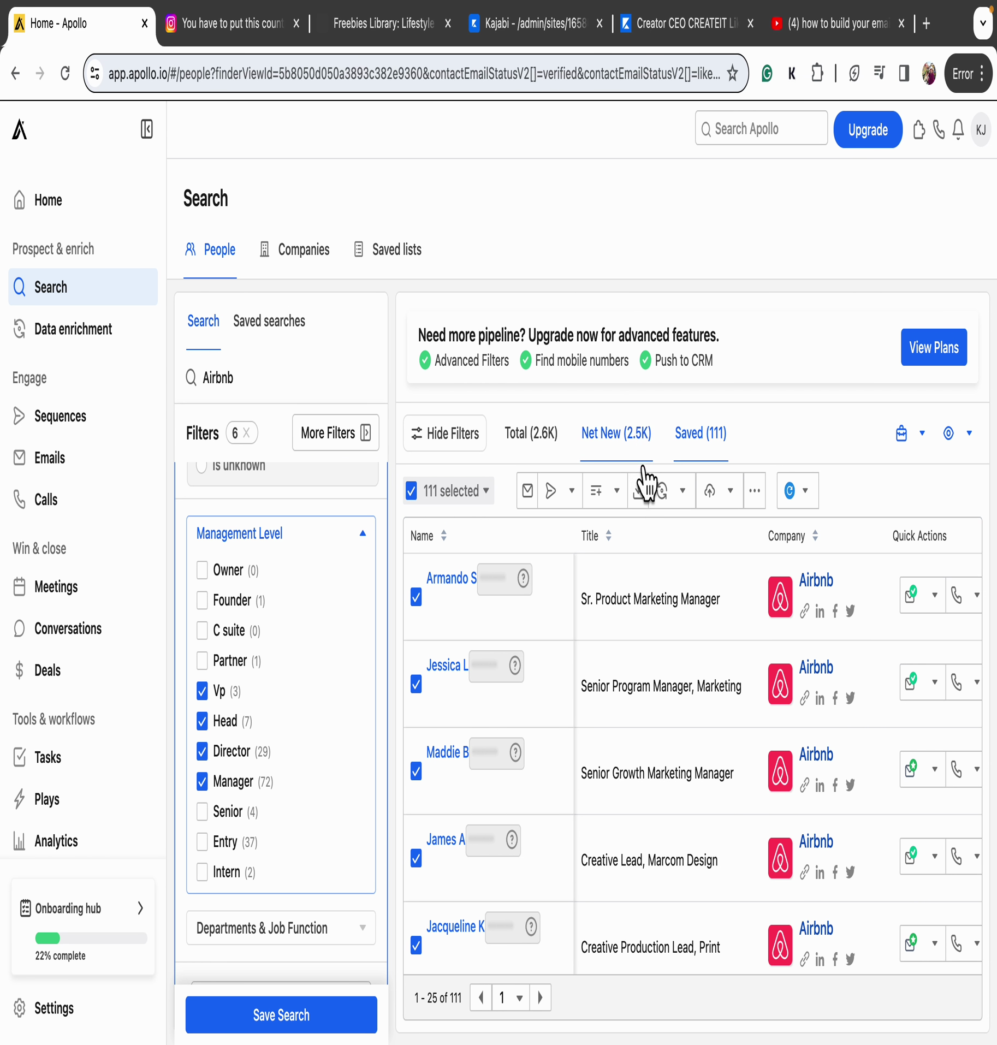
Add the selected contacts to the existing active sequence "Content Done for You + Cations"
click(581, 507)
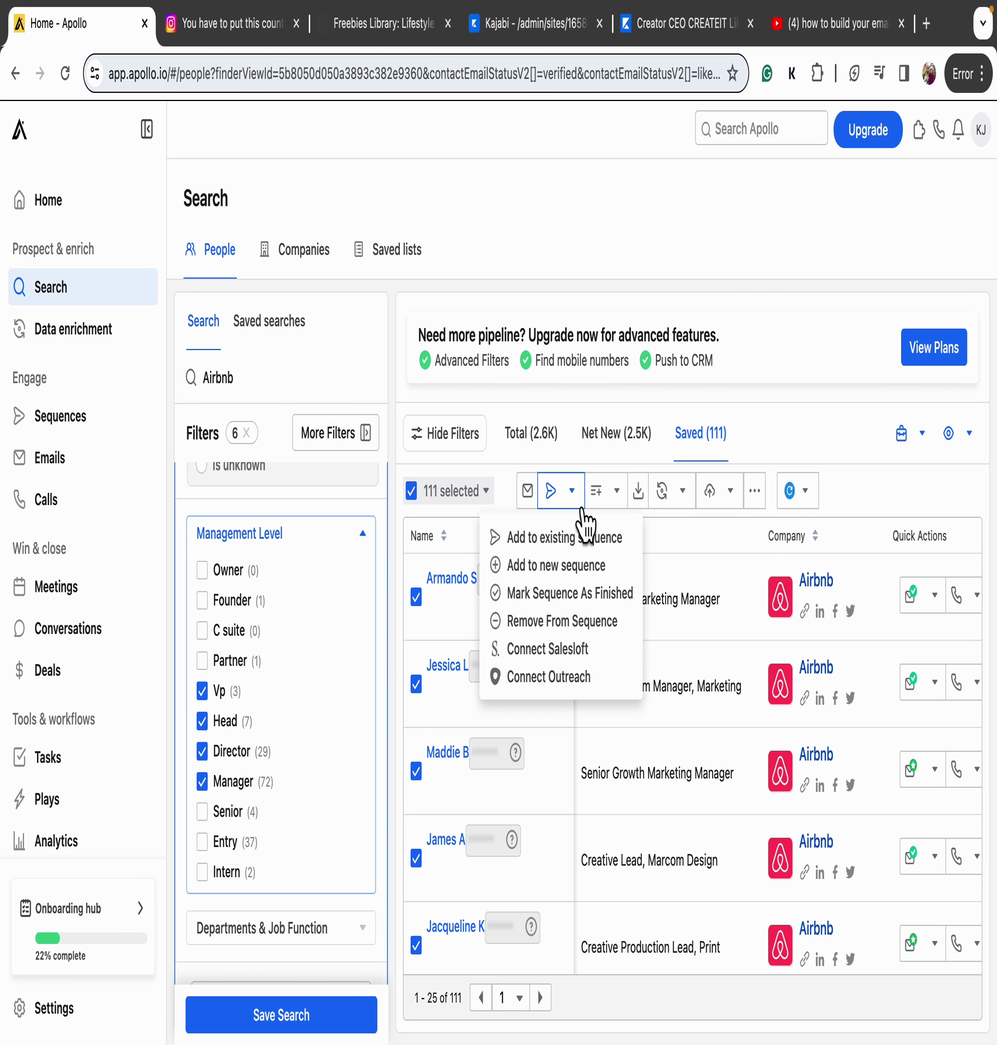
click(578, 542)
click(398, 268)
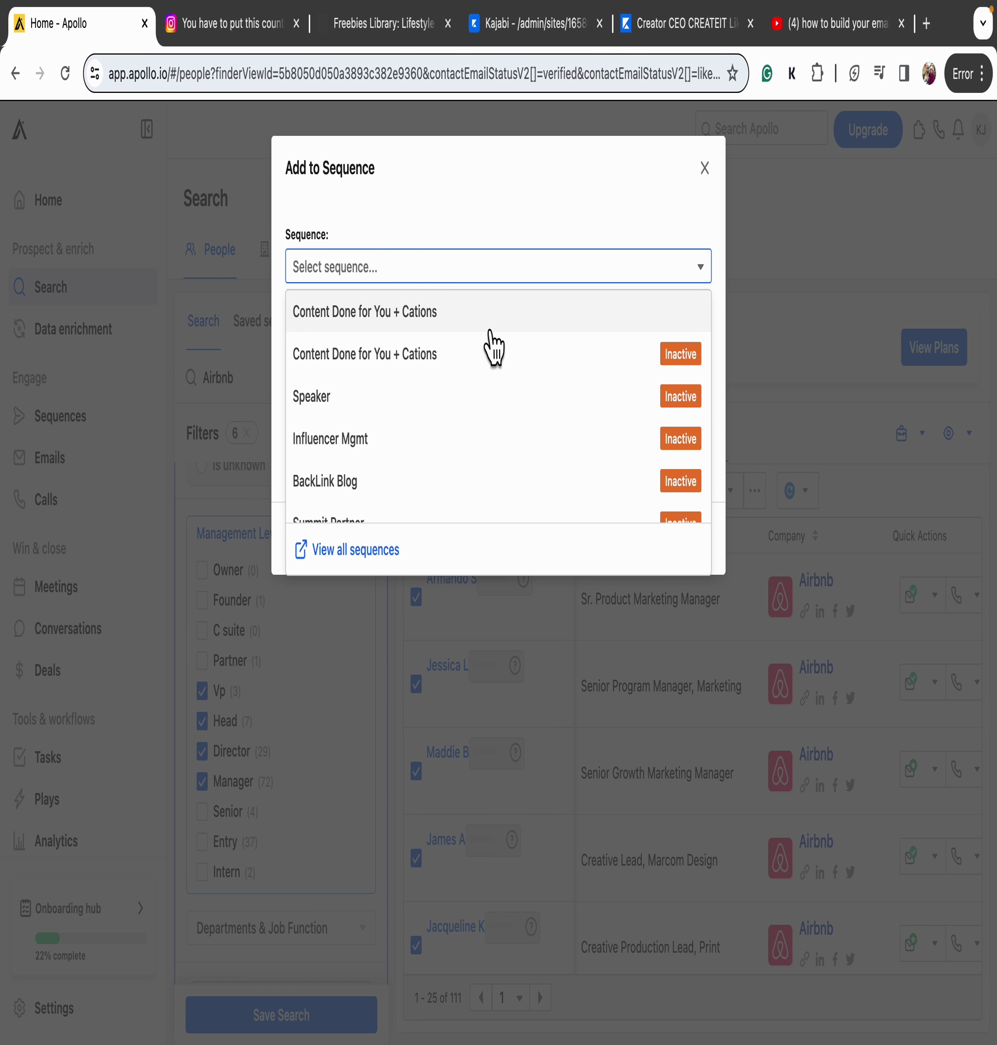
scroll(491, 397, down, 2)
scroll(493, 401, up, 2)
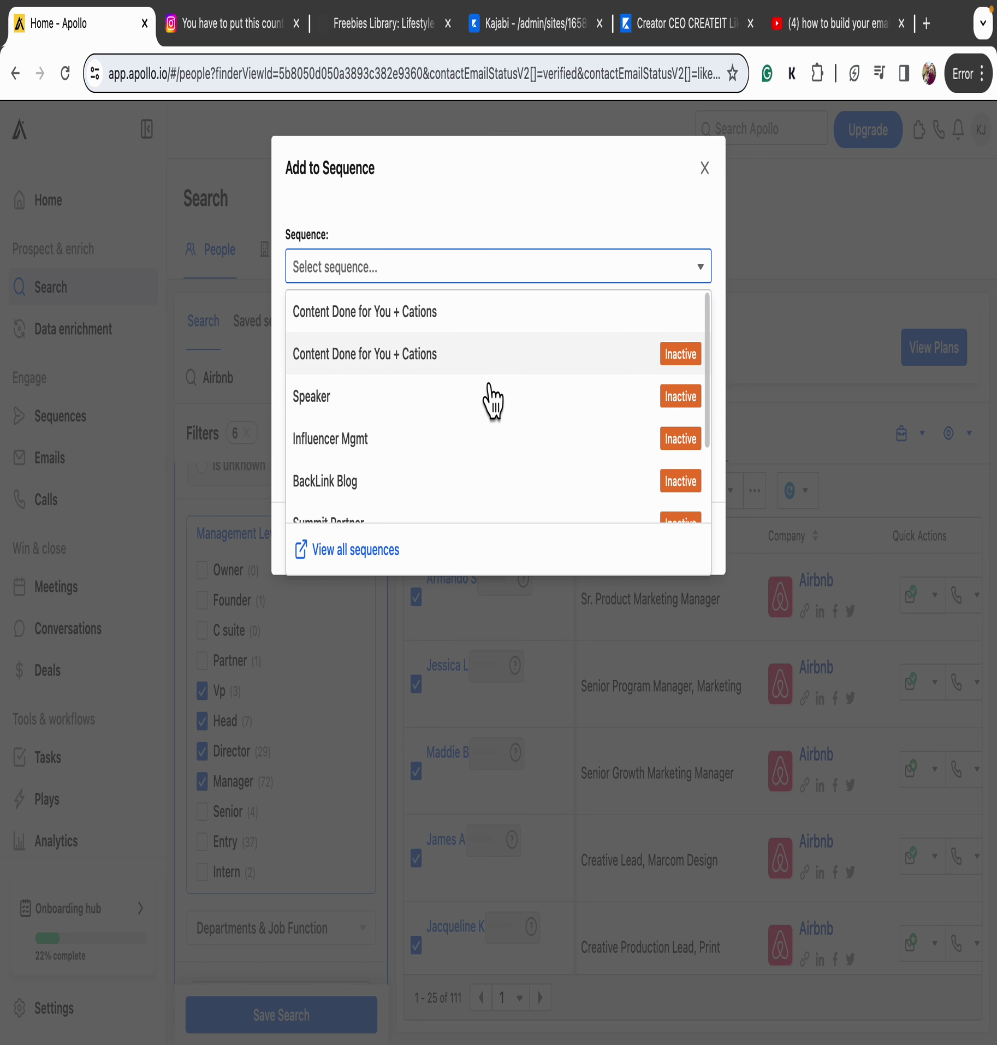
click(492, 326)
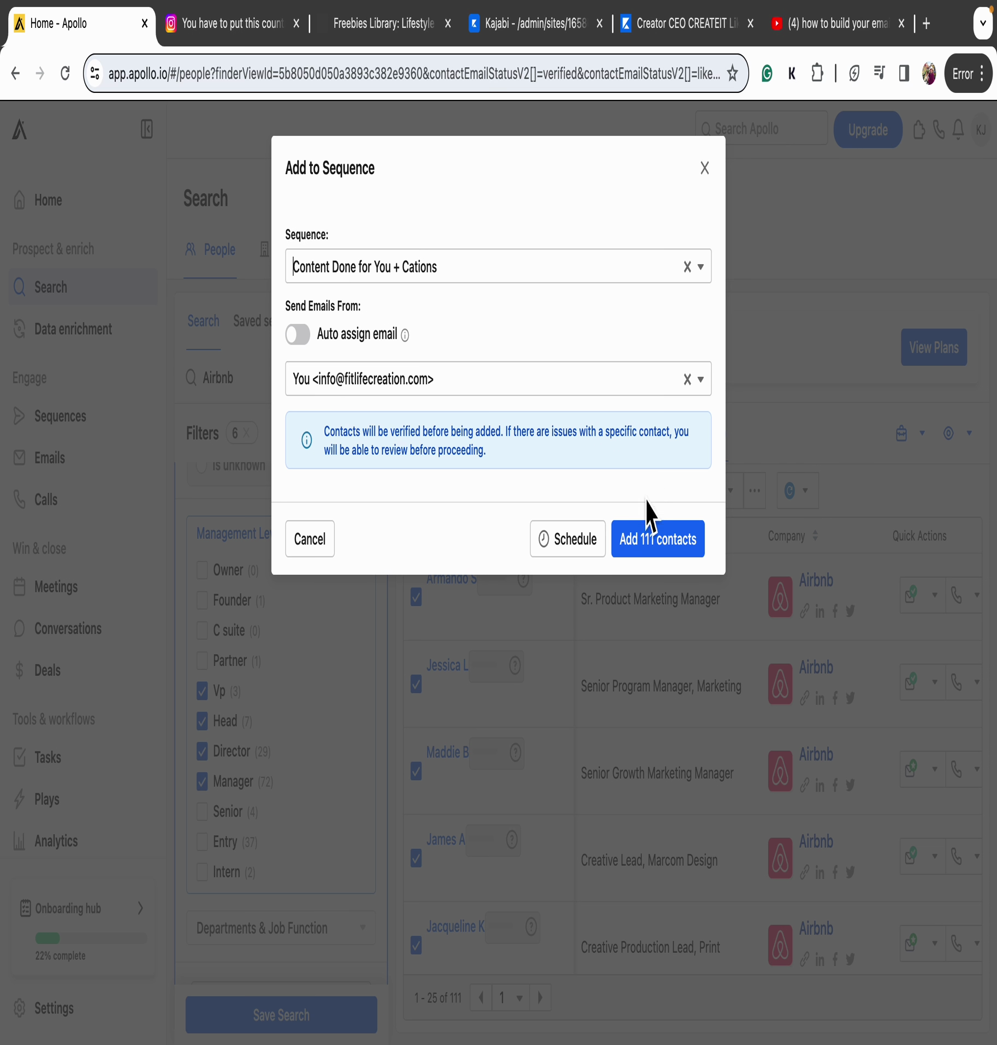
click(654, 544)
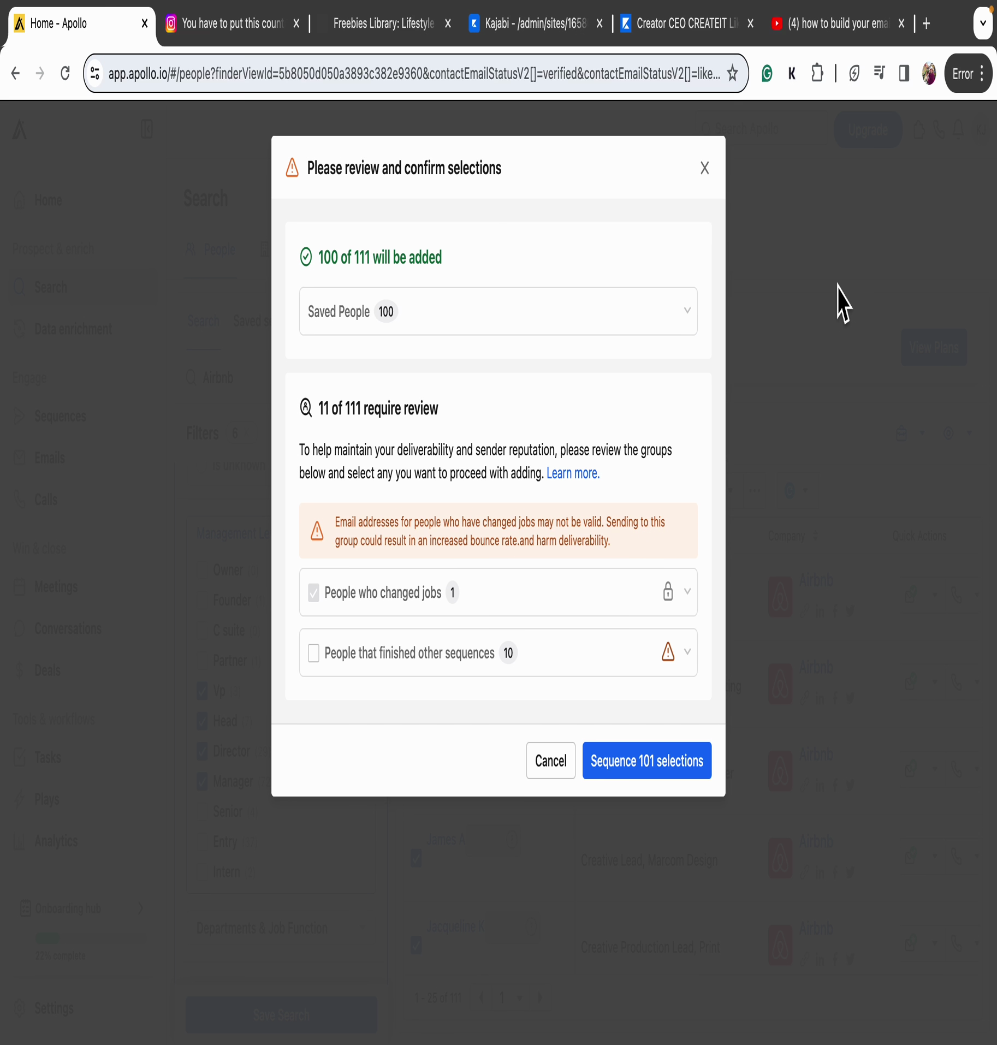
Include the people that finished other sequences, confirm sequencing the selections, and dismiss the completion notice
click(315, 660)
click(622, 786)
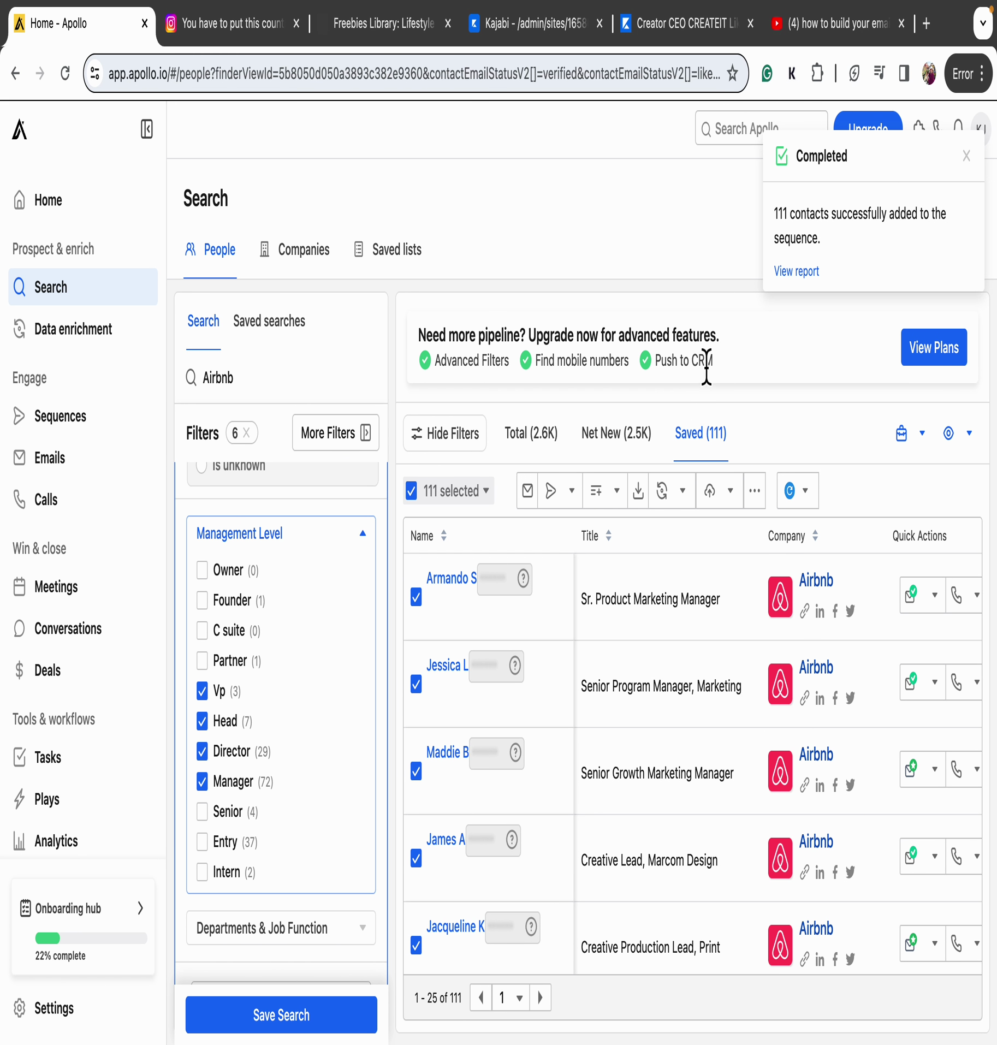
click(975, 162)
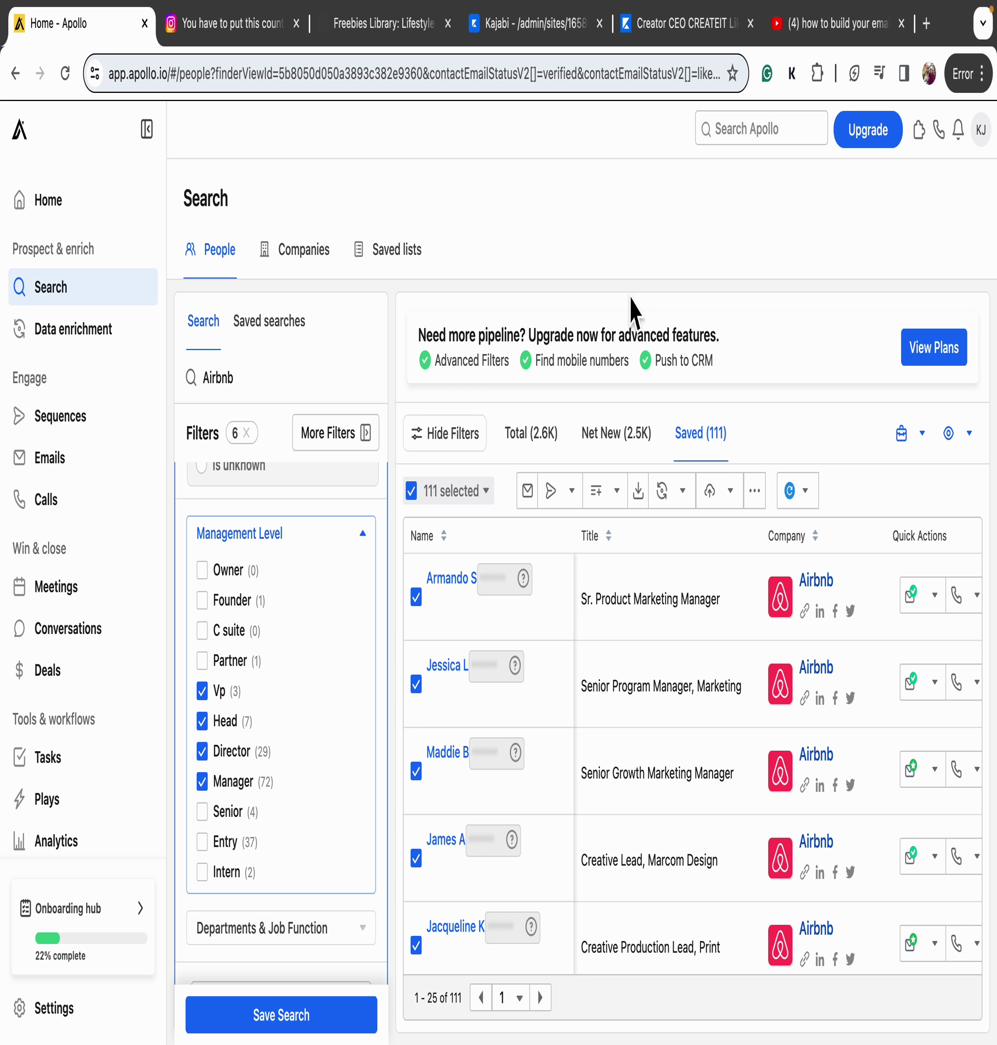
Close the Instagram and Apollo pages, and move the Creator CEO CREATEIT page to the front of the open browser pages
click(296, 23)
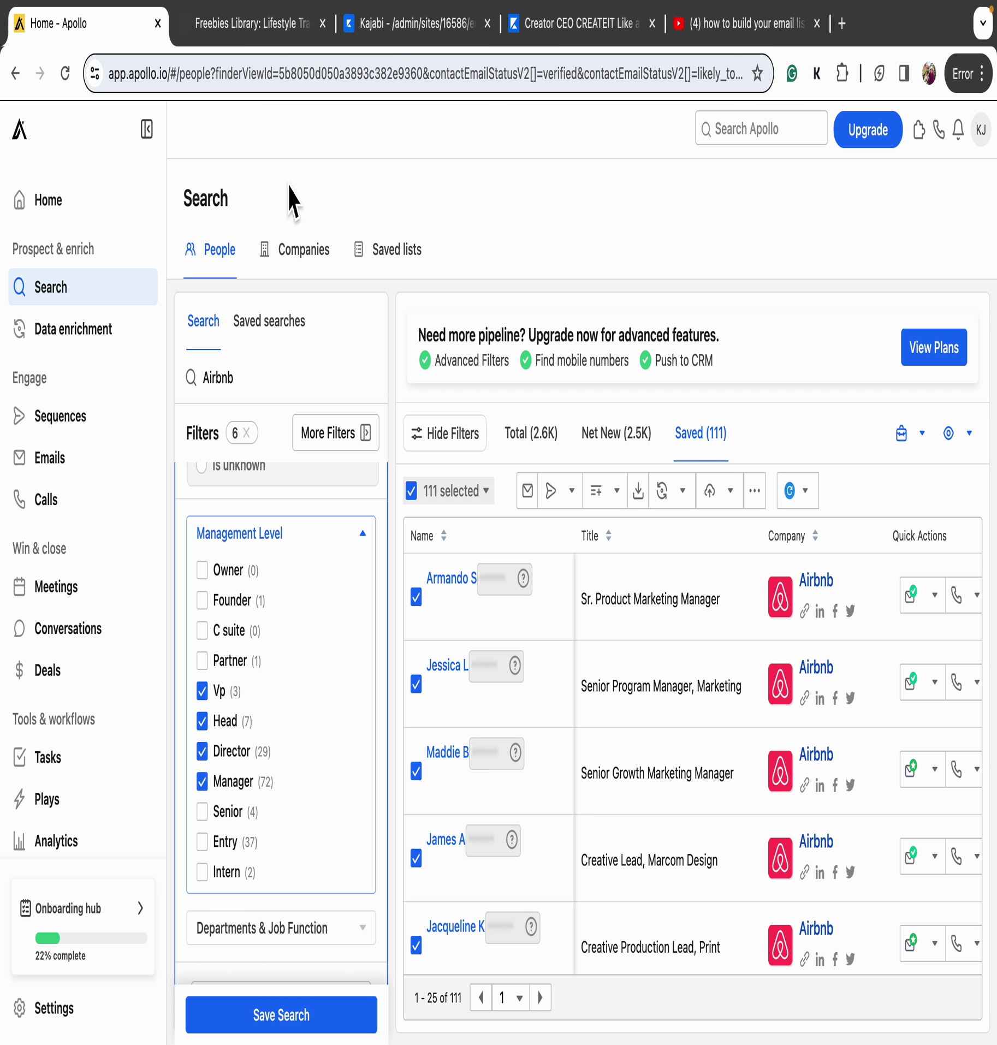
click(158, 23)
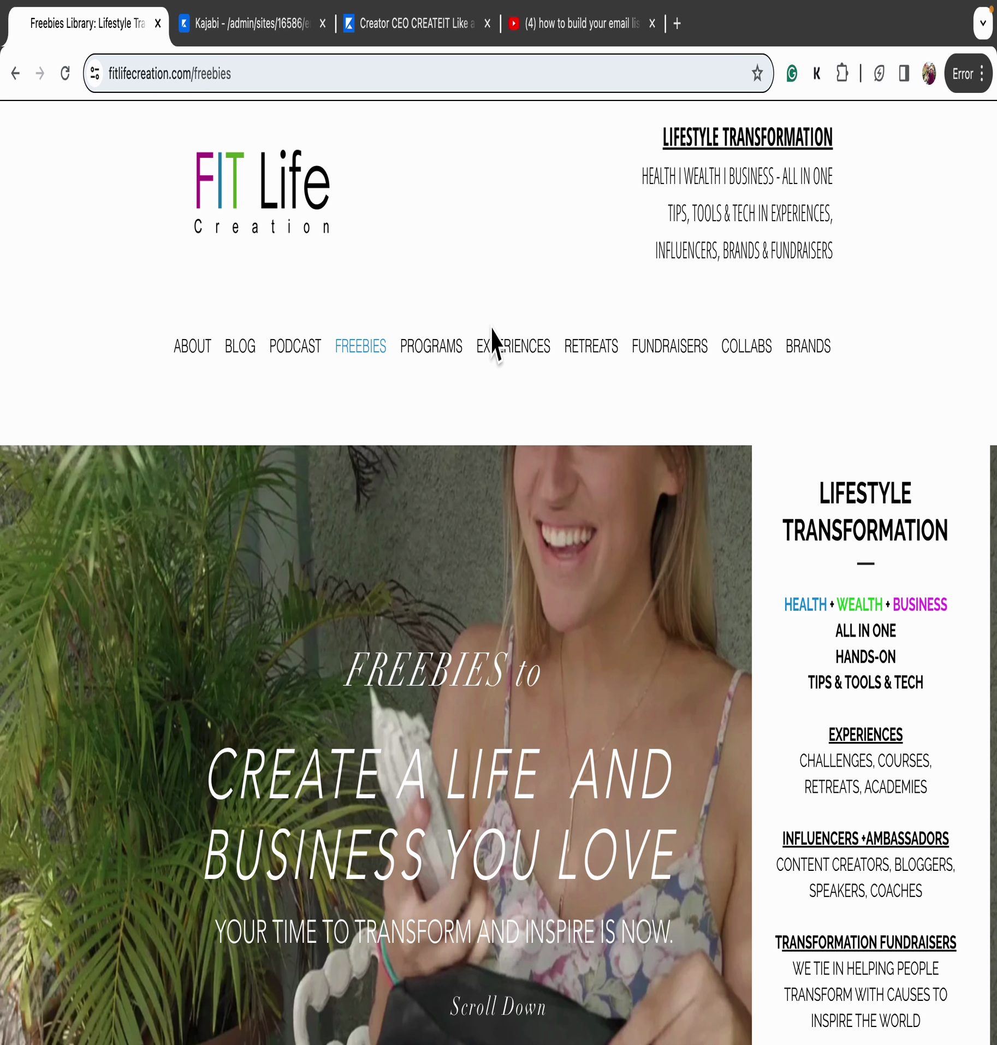
mouse_move(748, 347)
scroll(767, 395, down, 2)
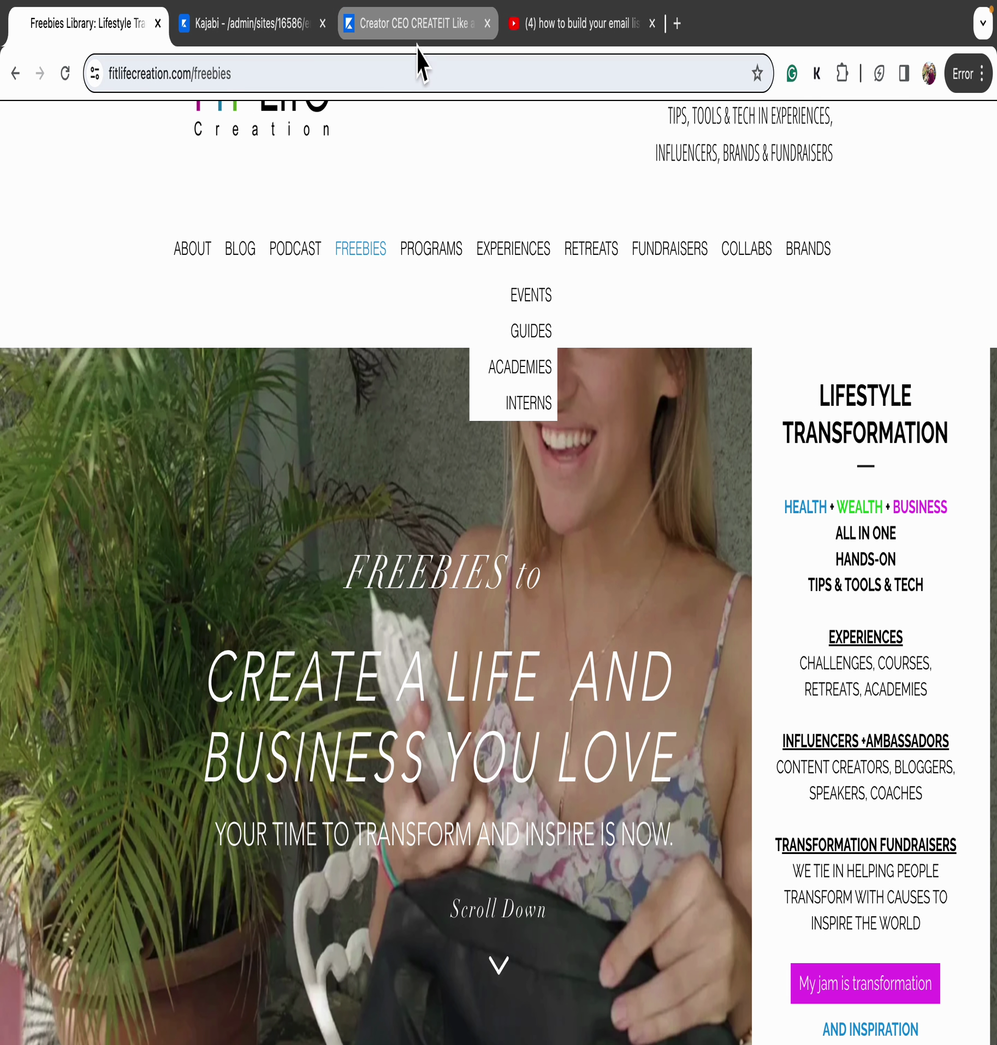
drag(417, 48, 106, 59)
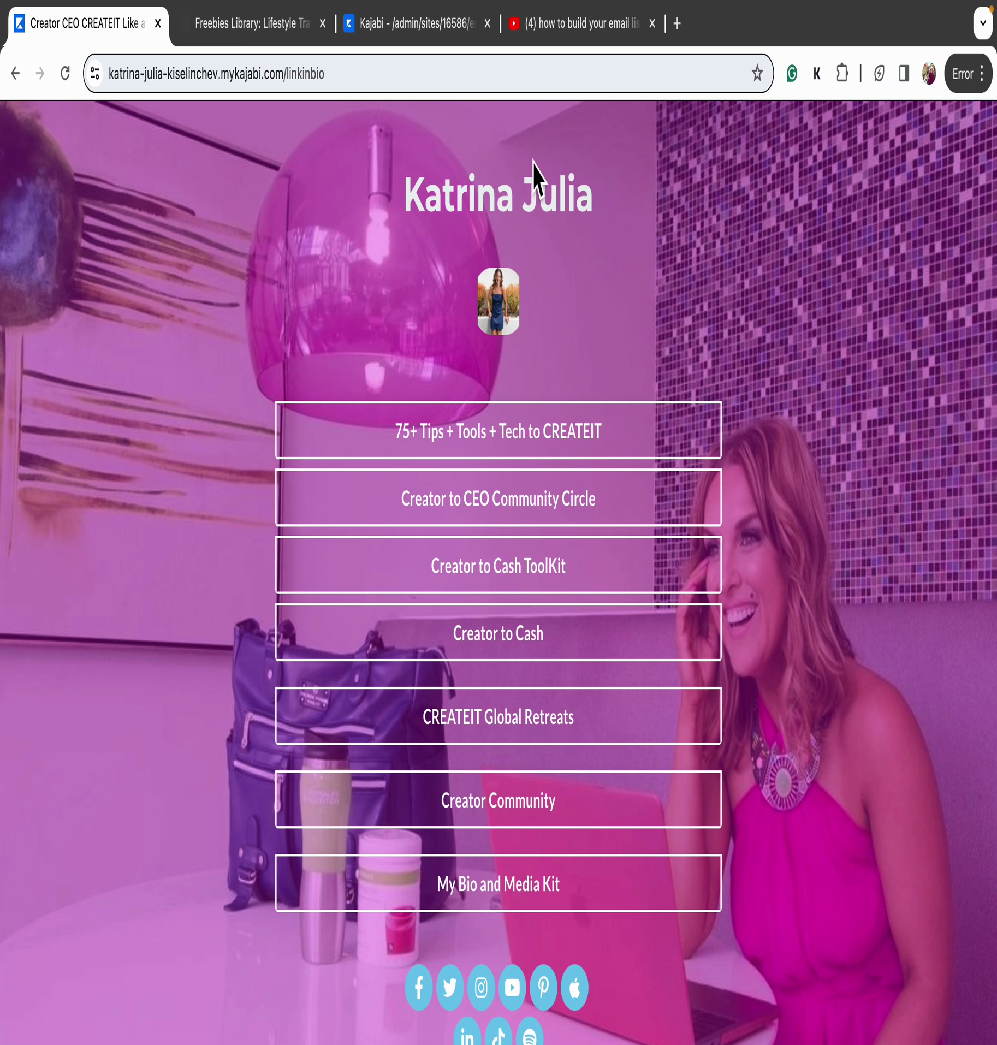
Load the link-in-bio page through the short address bit.ly/createitlikeaboss
click(232, 71)
text(bit)
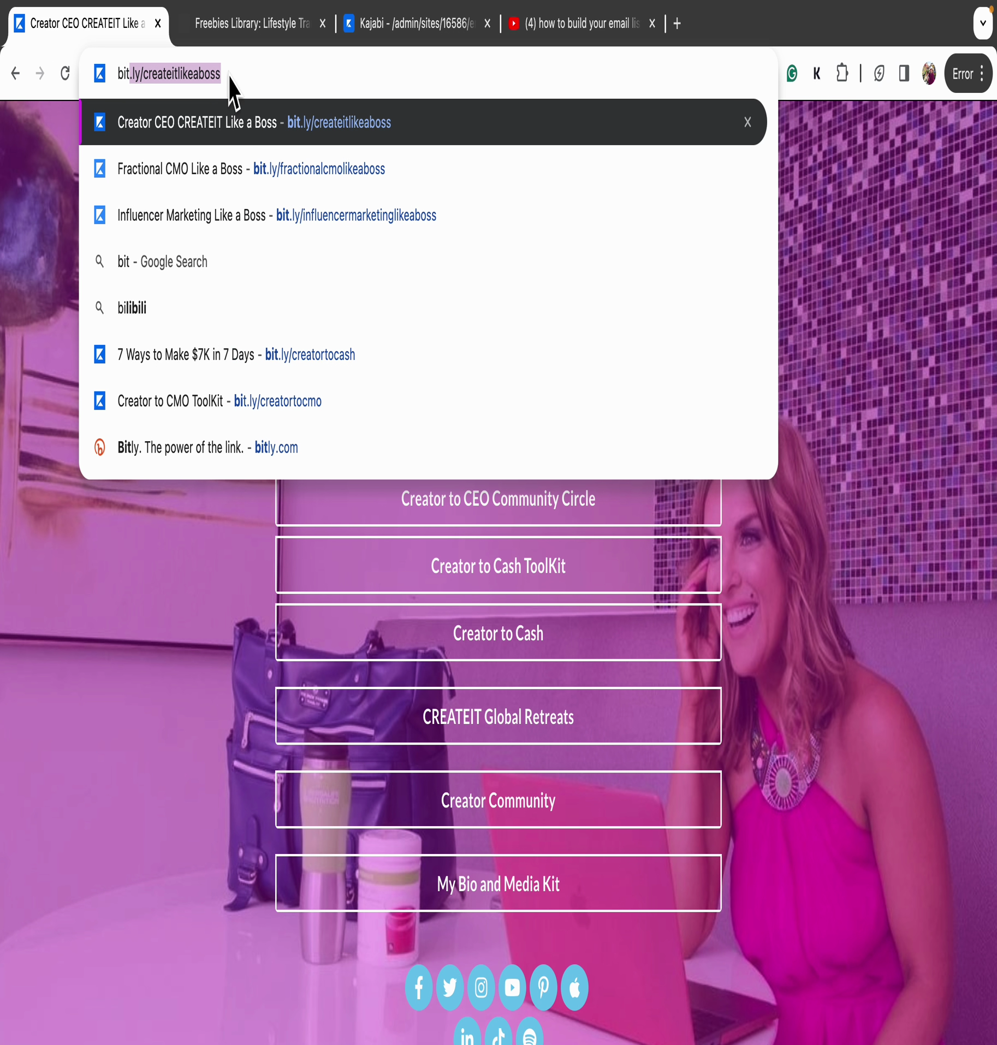
click(271, 88)
key(Return)
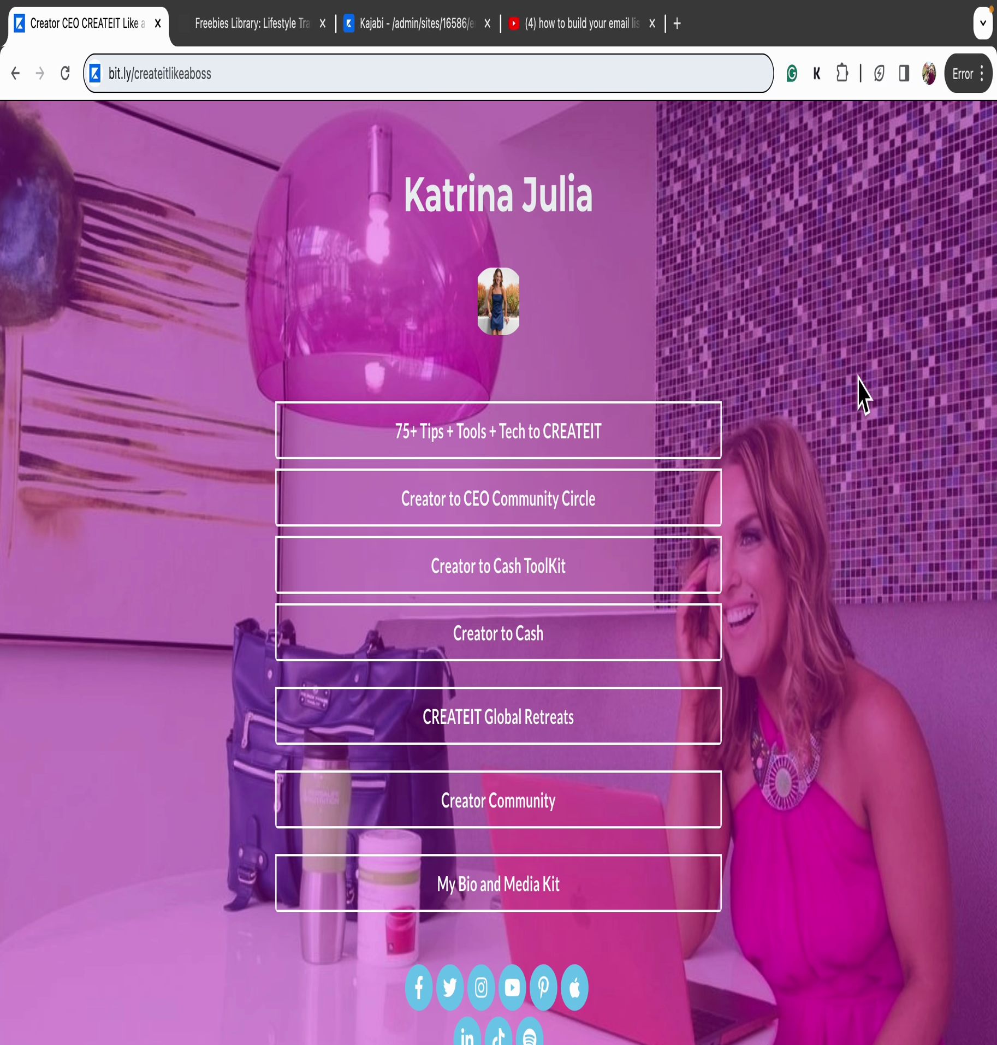
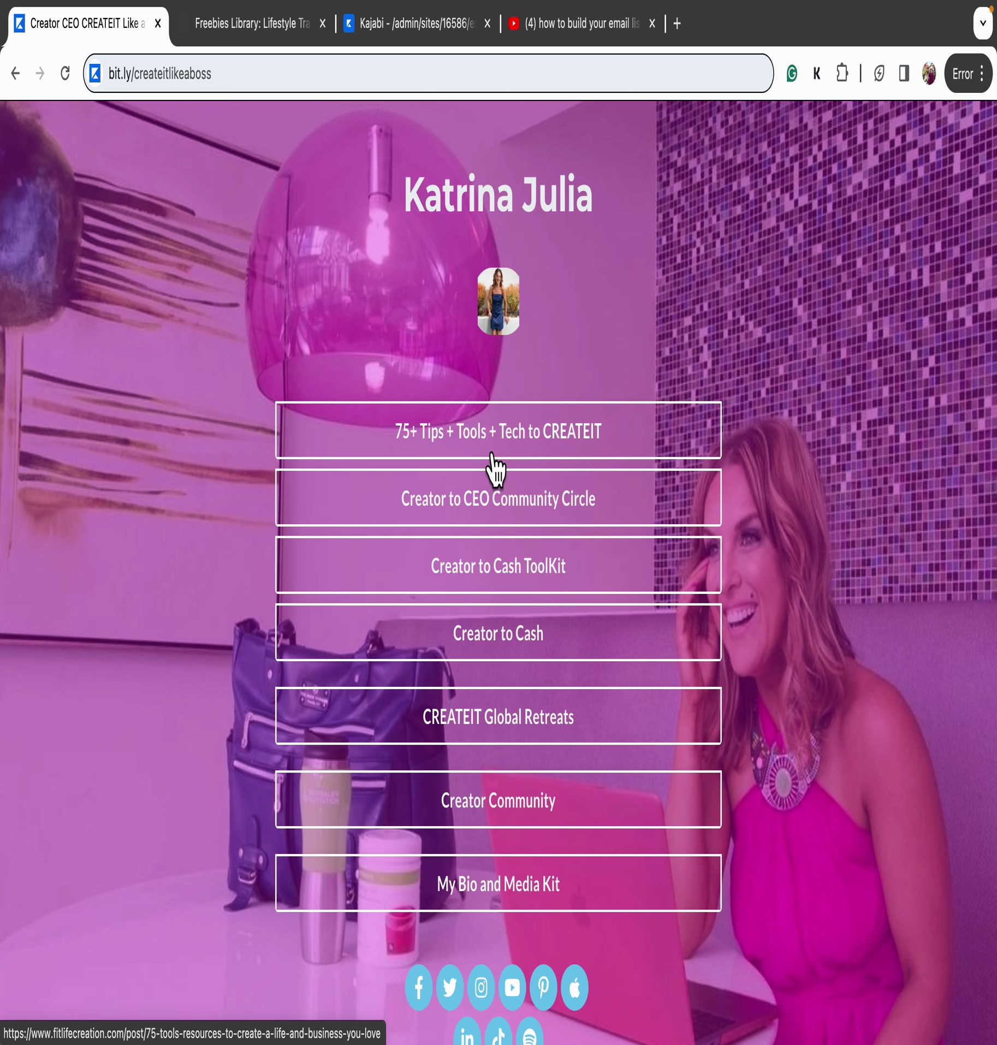
Look at the Freebies Library page, and view the Creator to CEO Community Circle link's page before closing it
click(253, 24)
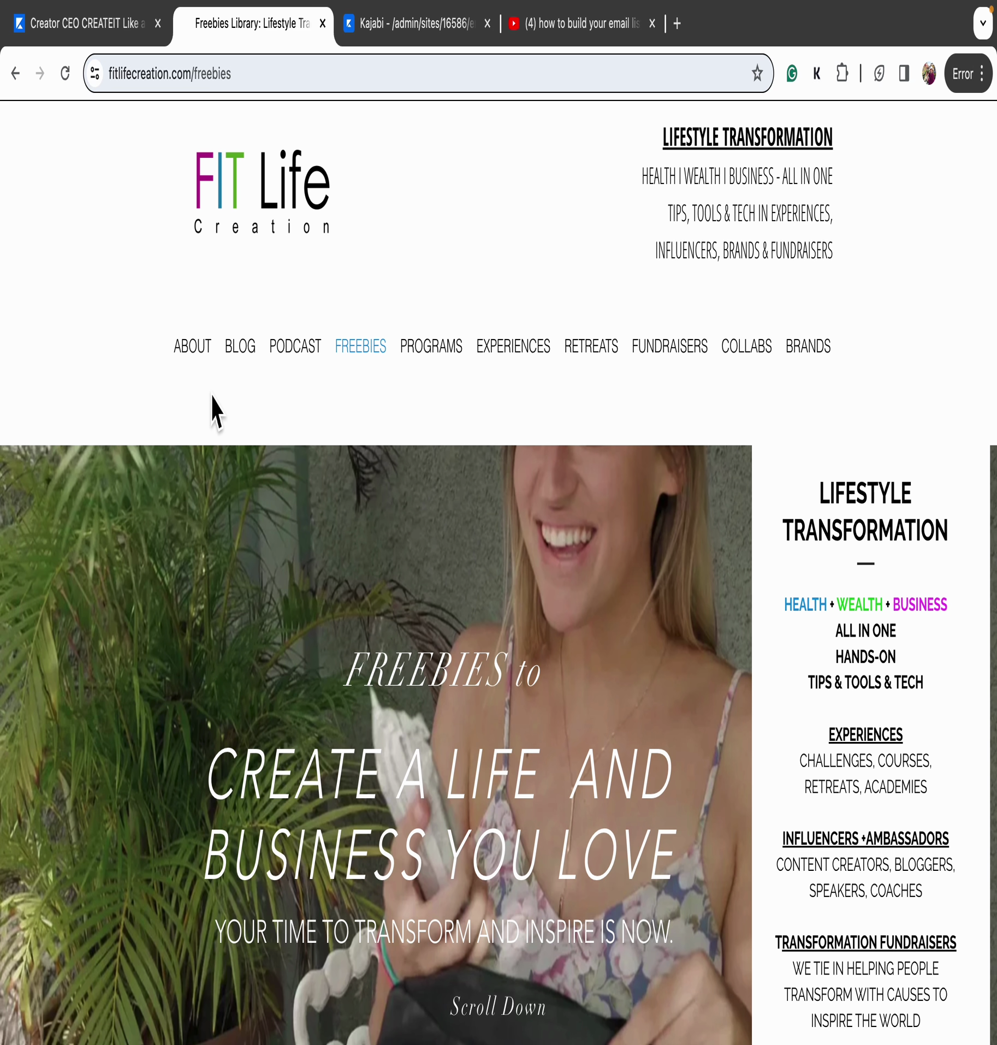
click(61, 33)
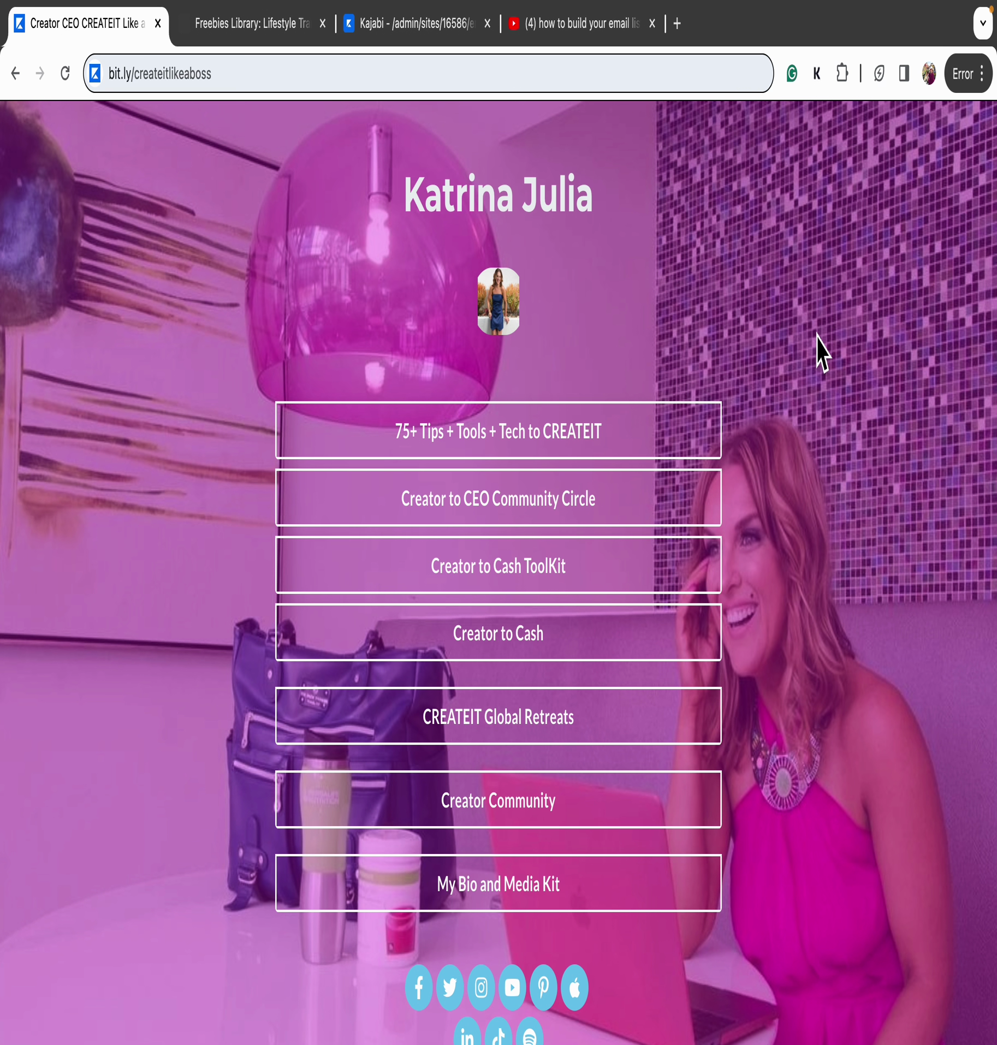
click(575, 515)
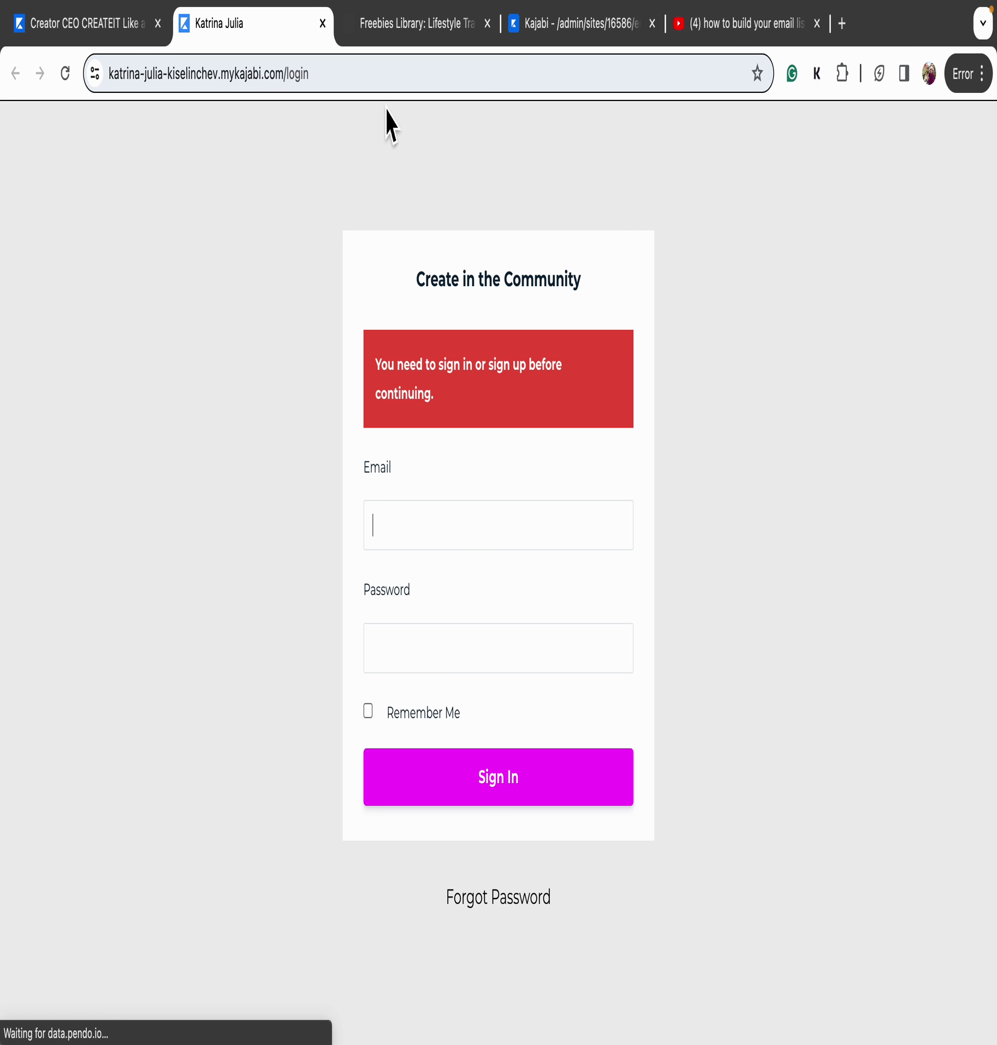
click(322, 23)
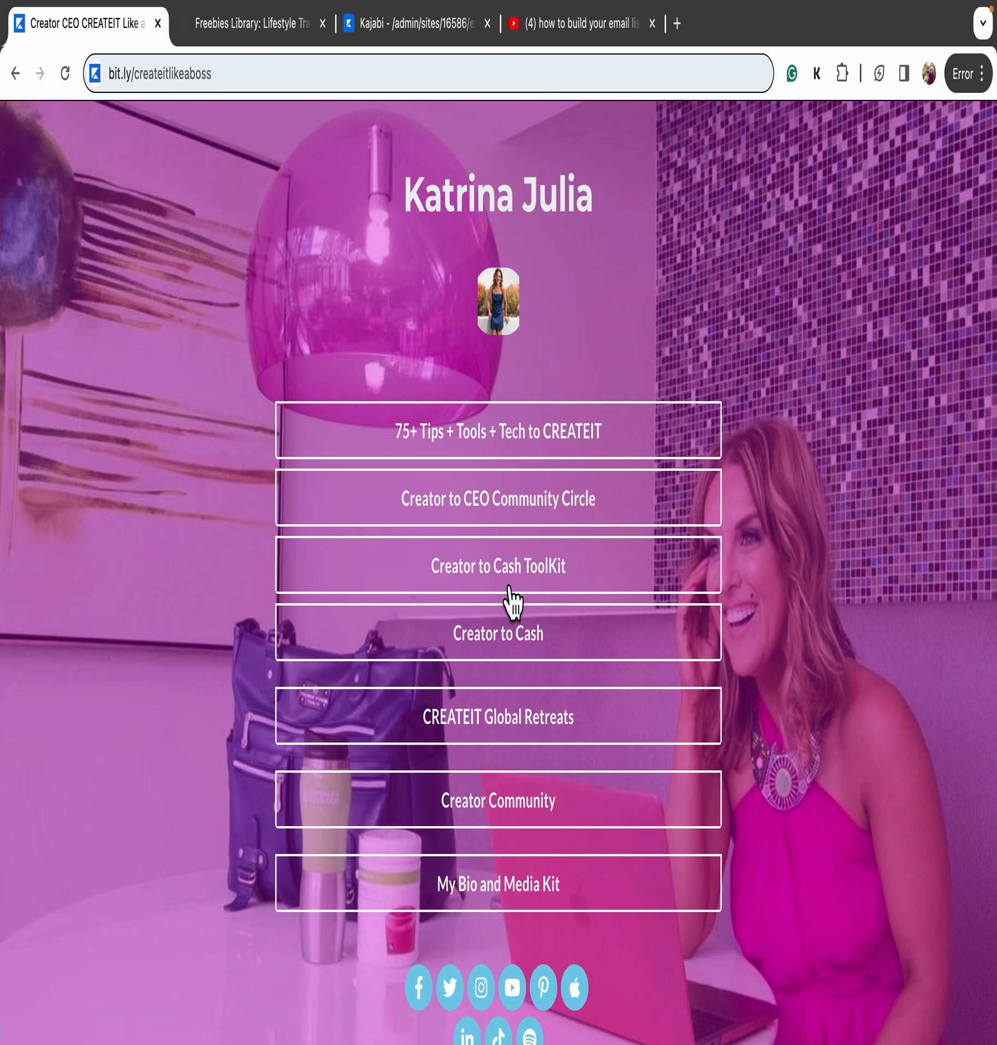
View the Creator to Cash ToolKit page down to its end, and close it
click(548, 584)
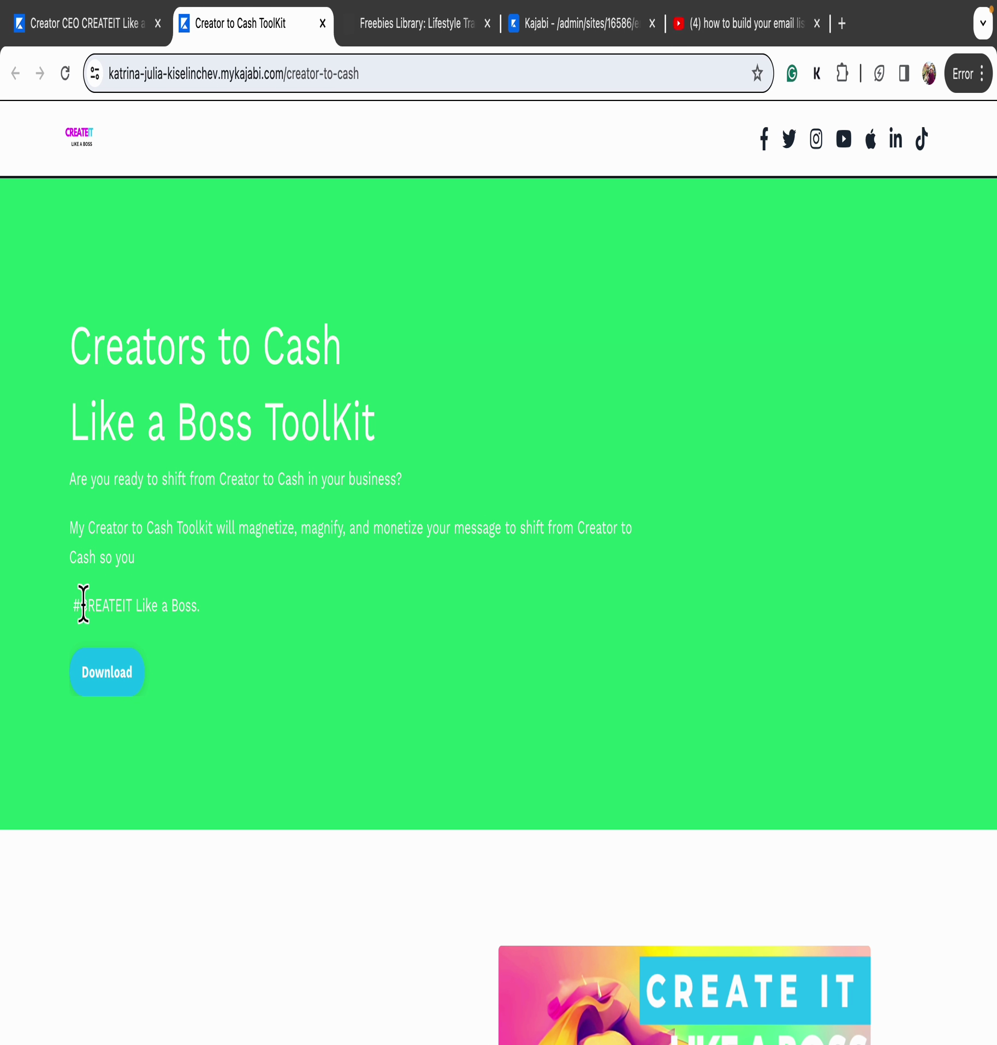
scroll(164, 863, down, 10)
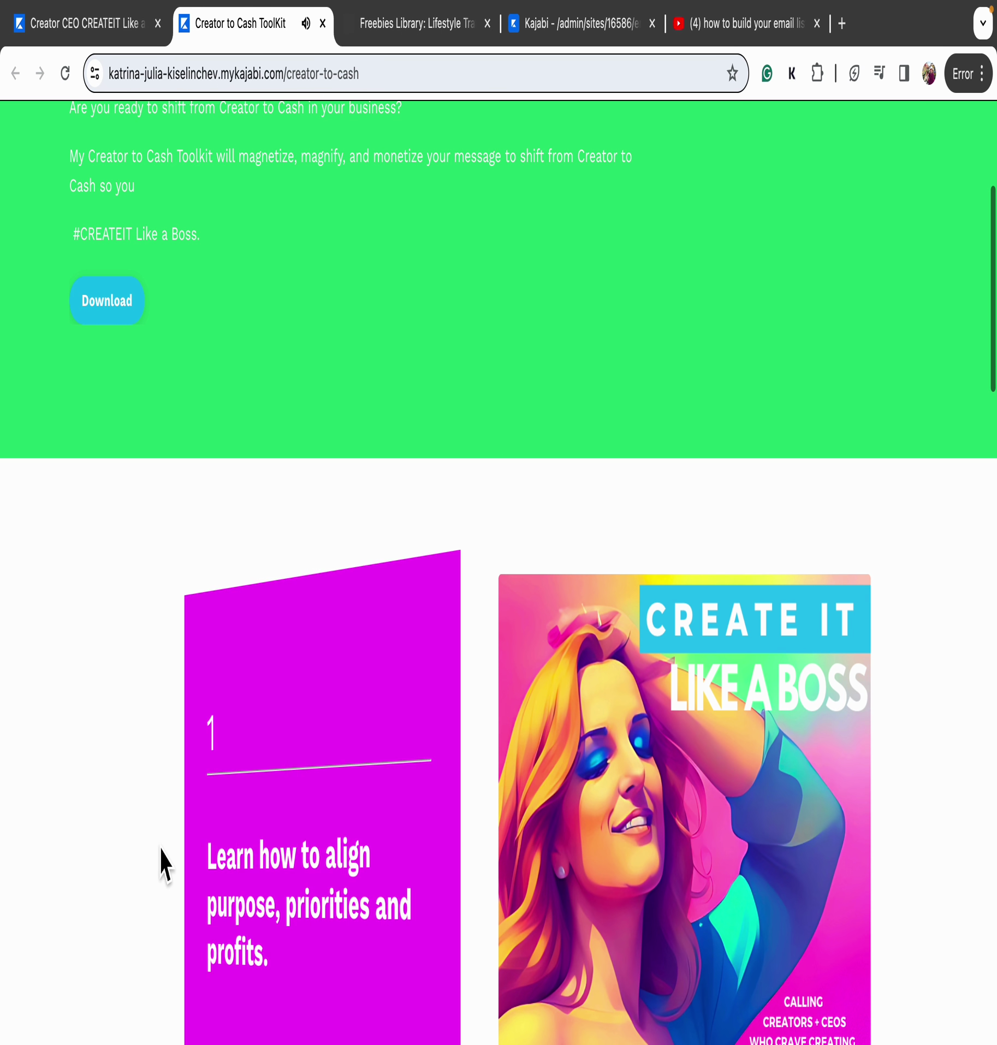
scroll(164, 854, down, 15)
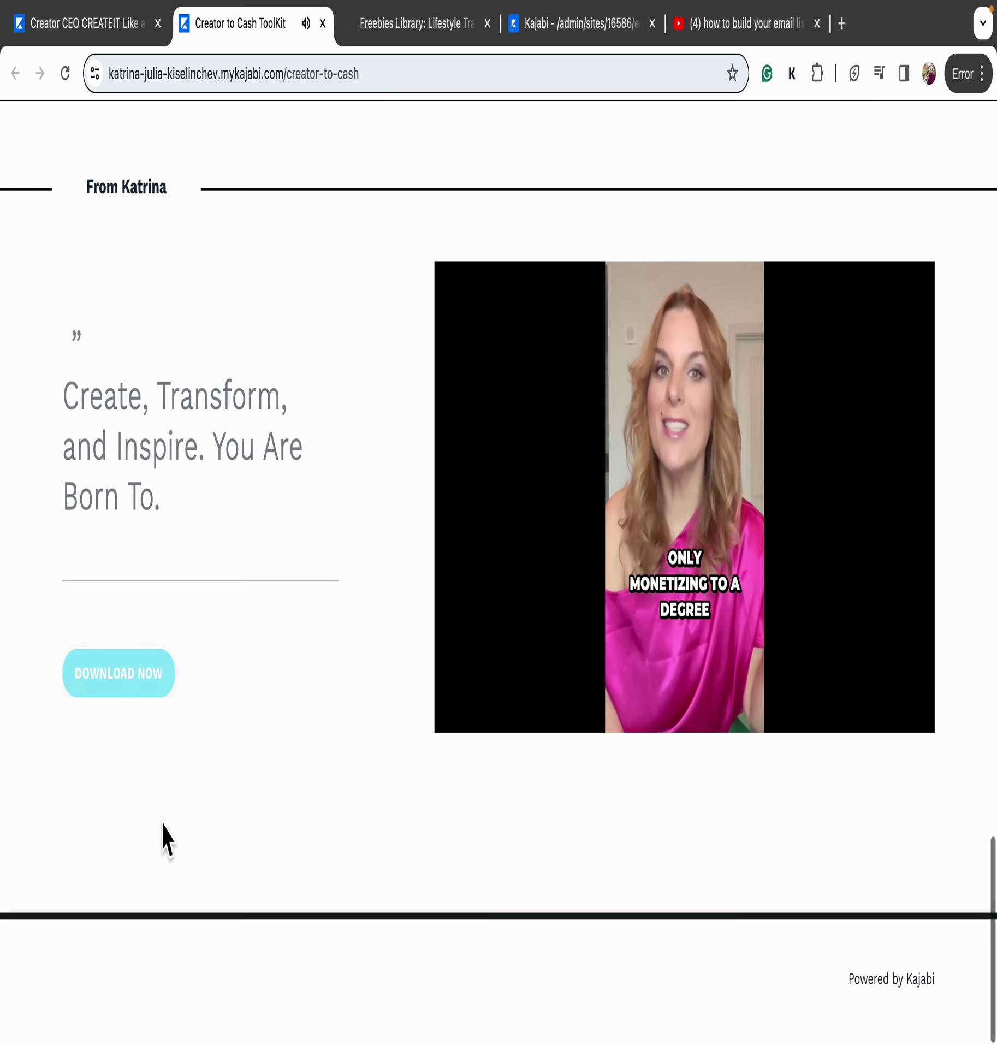
click(323, 23)
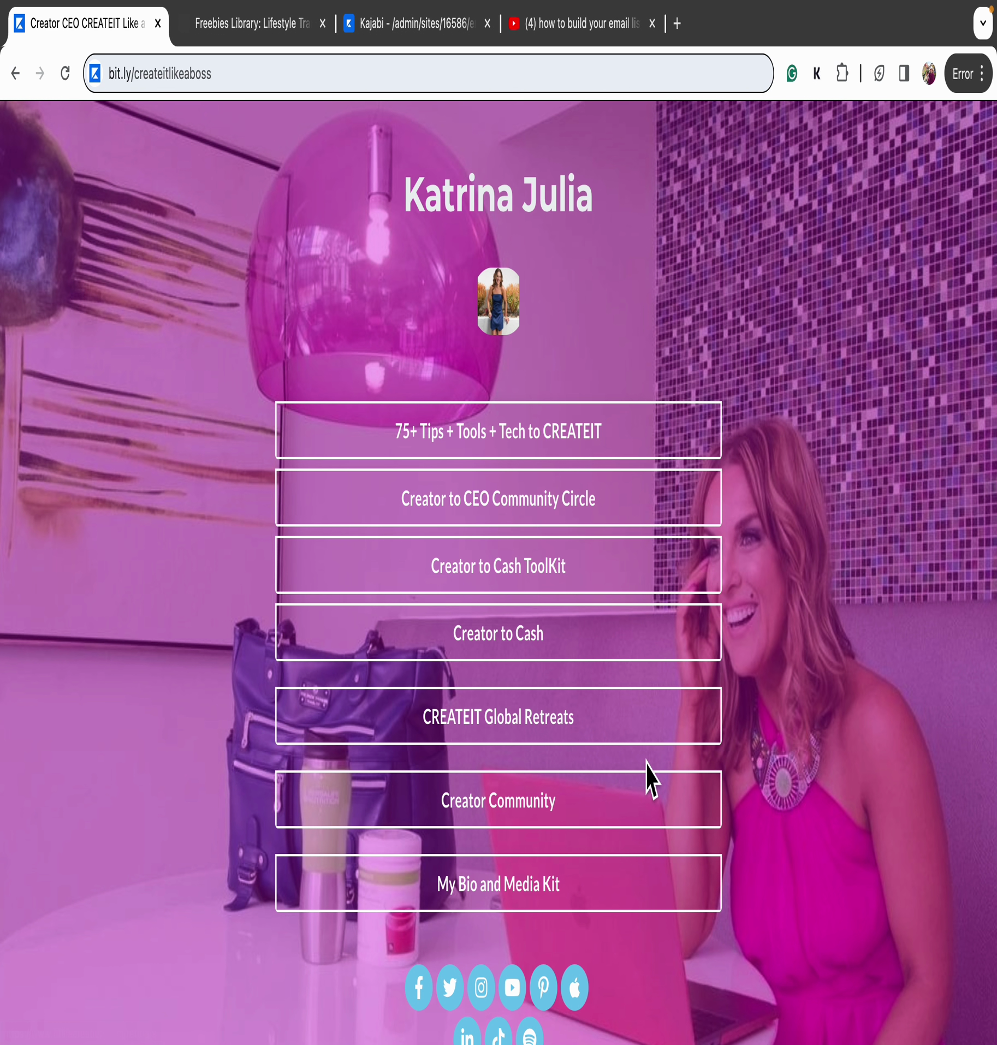
Look through the Creator to Cash page on 7 ways to make $7K in 7 days, and close it
click(523, 640)
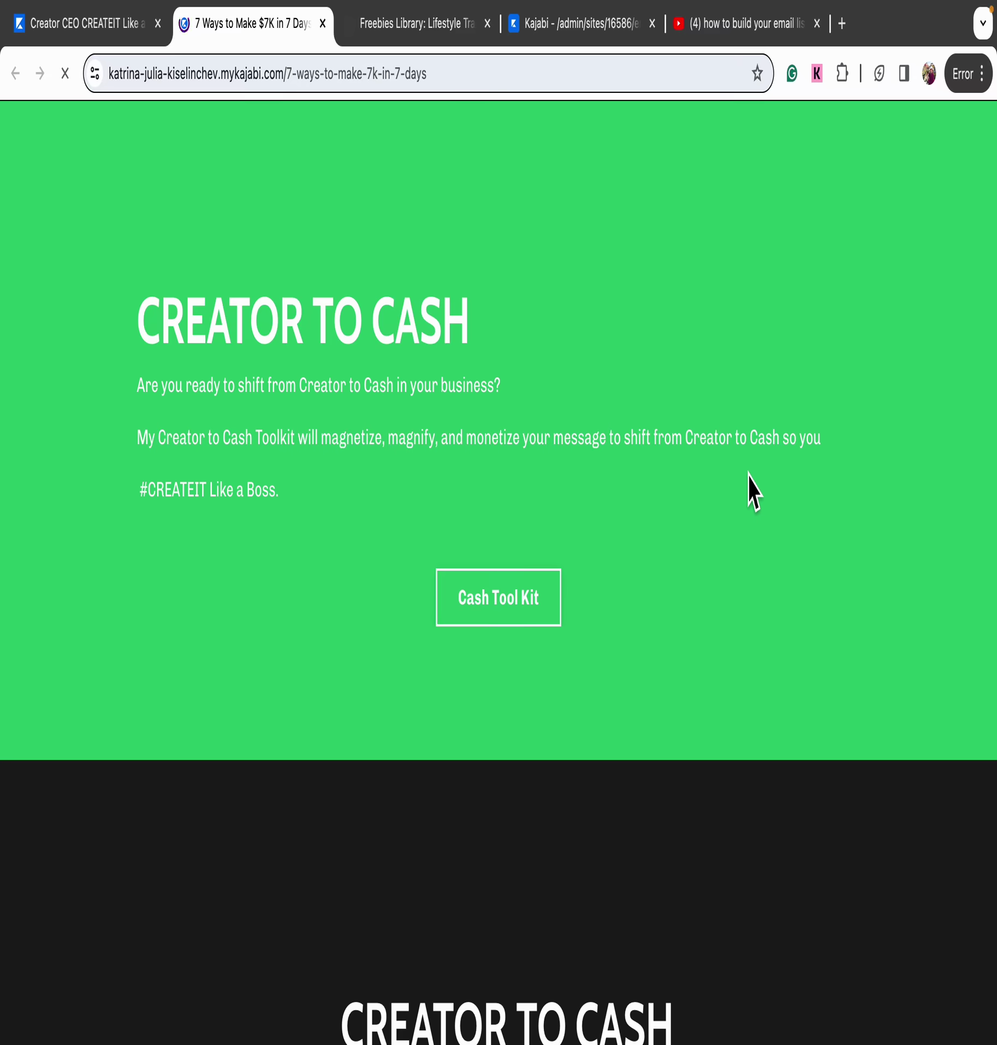
scroll(398, 535, down, 5)
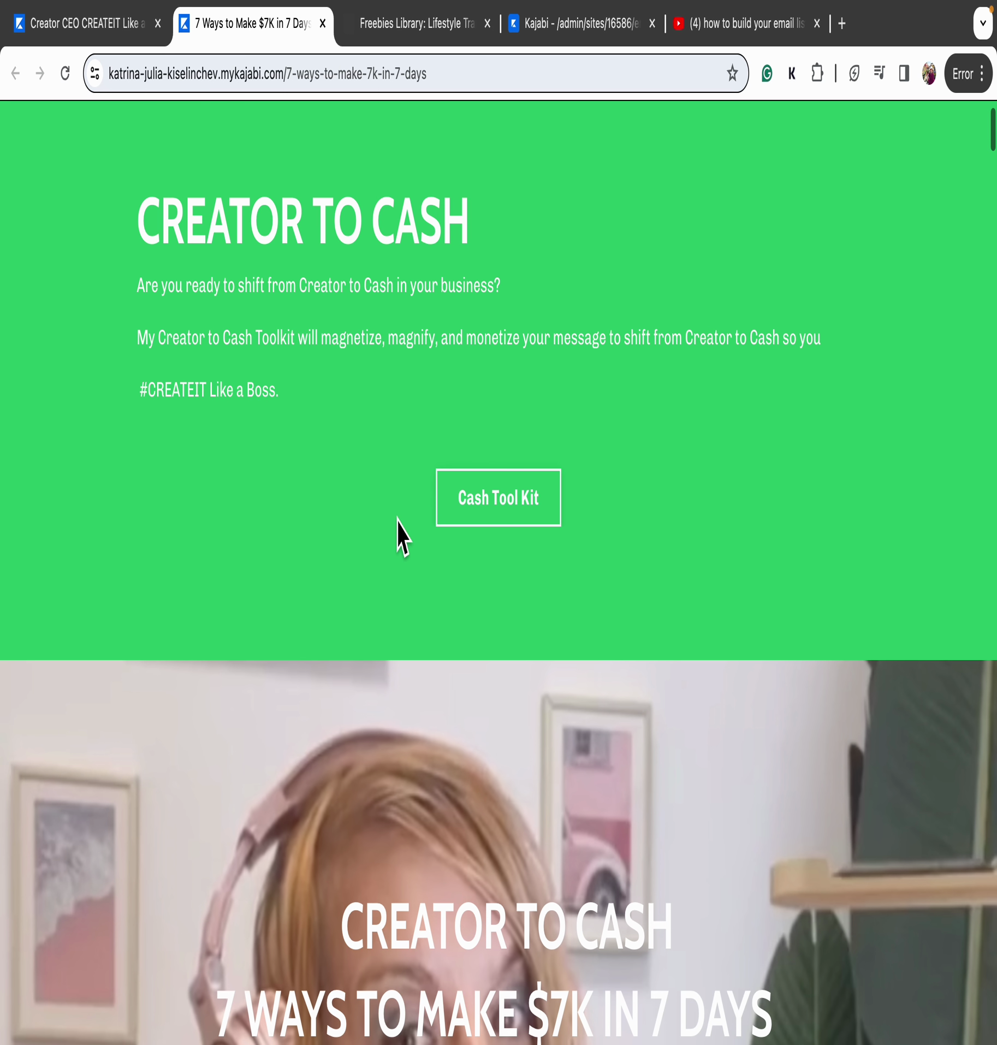
scroll(399, 532, down, 20)
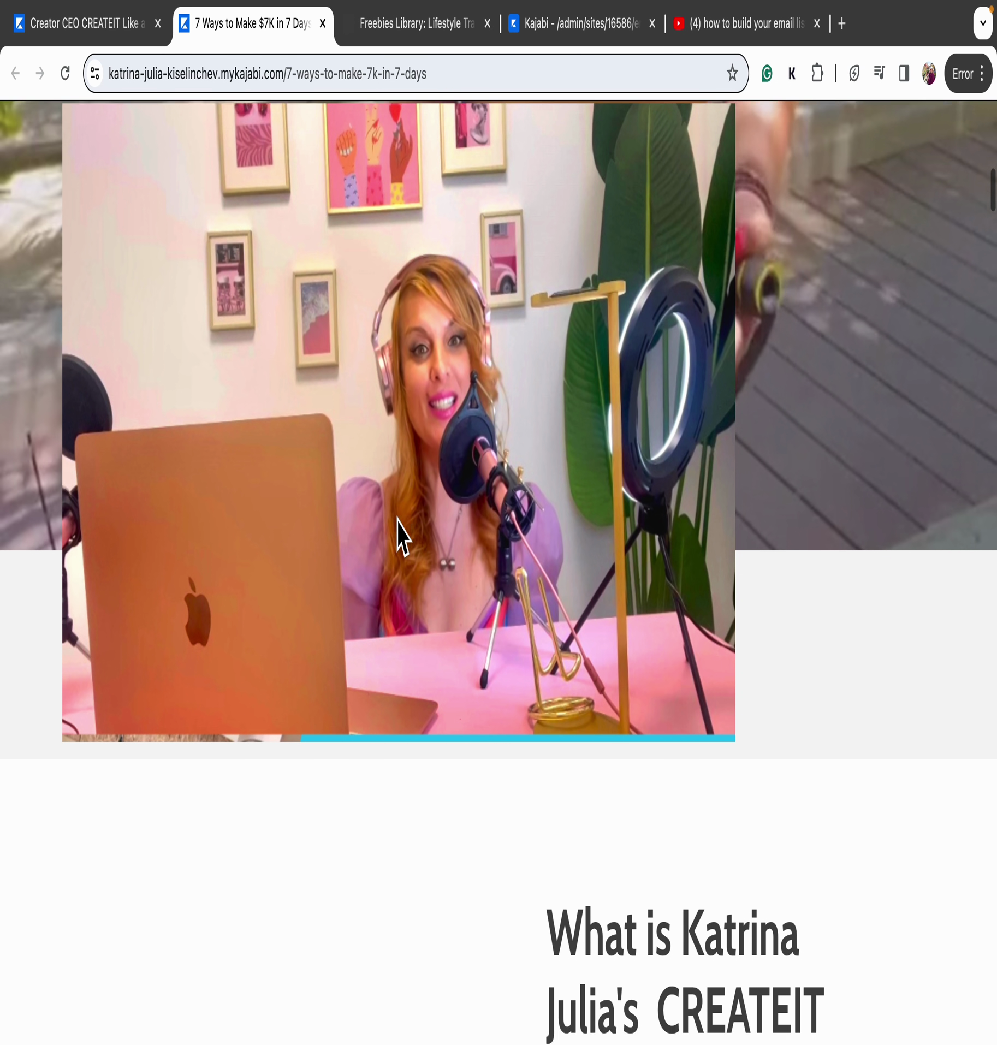
scroll(399, 537, down, 17)
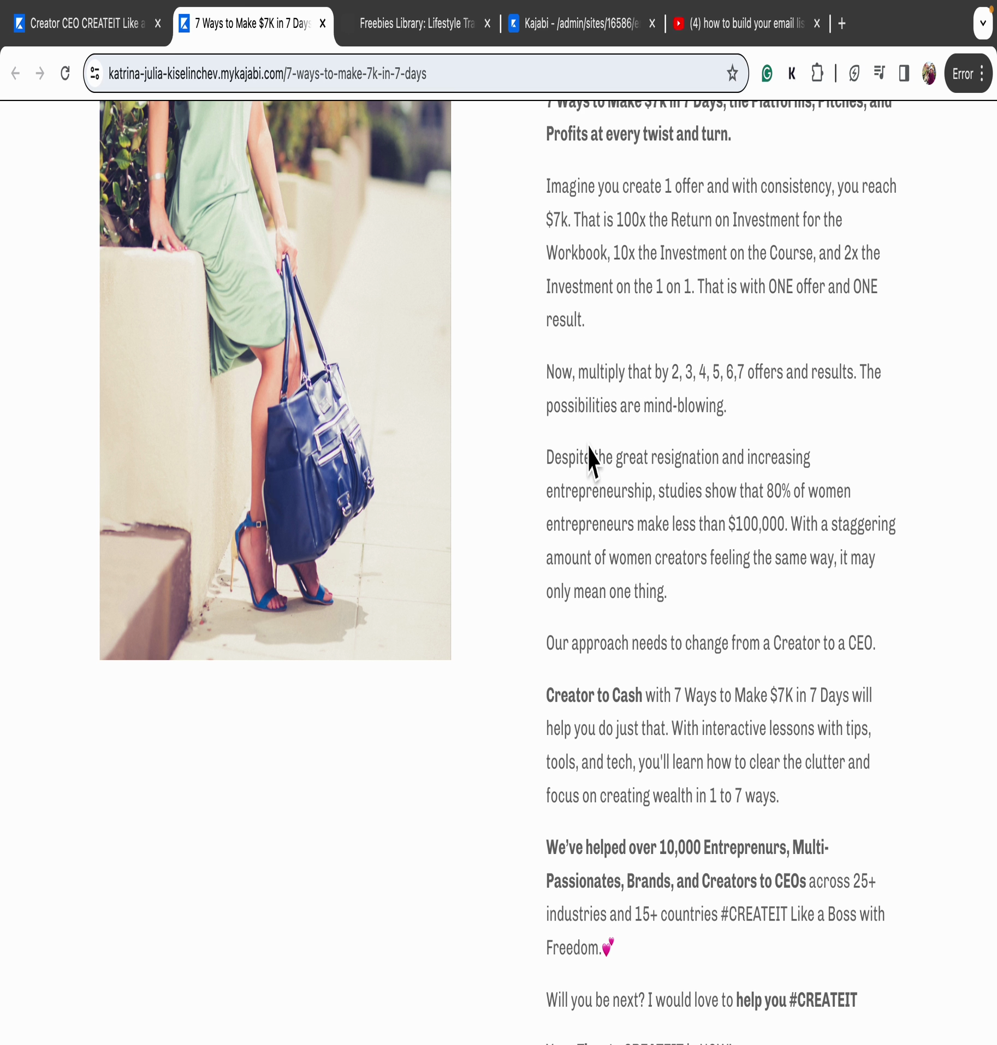
scroll(585, 439, down, 20)
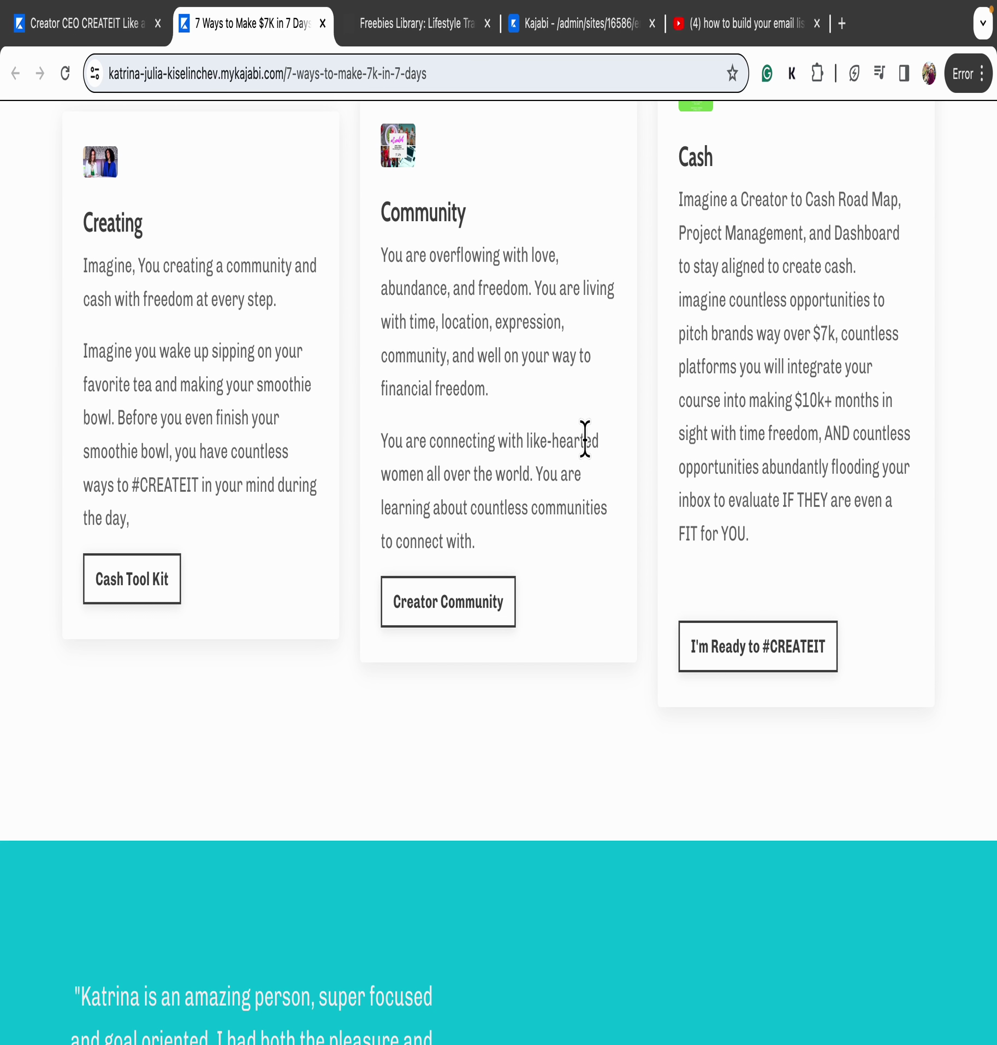
scroll(584, 445, down, 15)
click(323, 23)
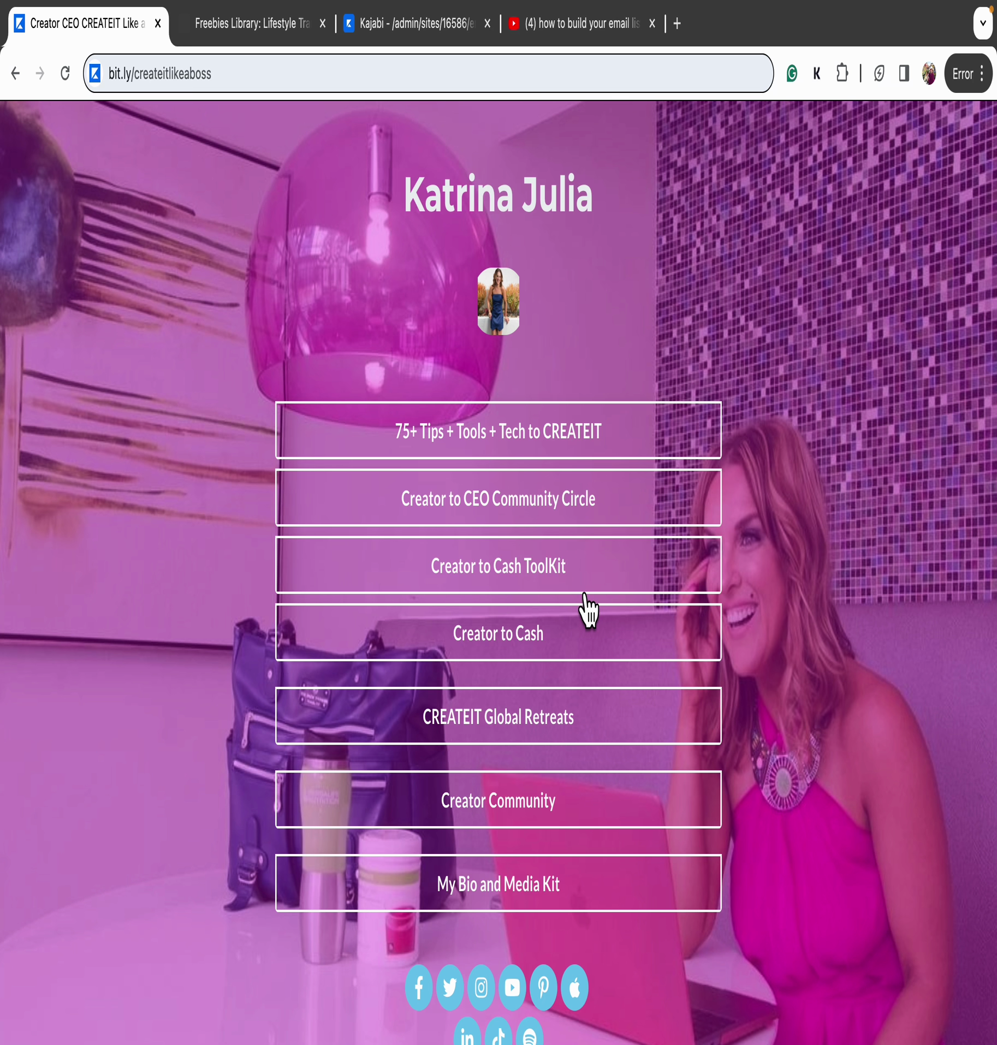
Open the CREATEIT Global Retreats page and look through its retreat offers
click(553, 734)
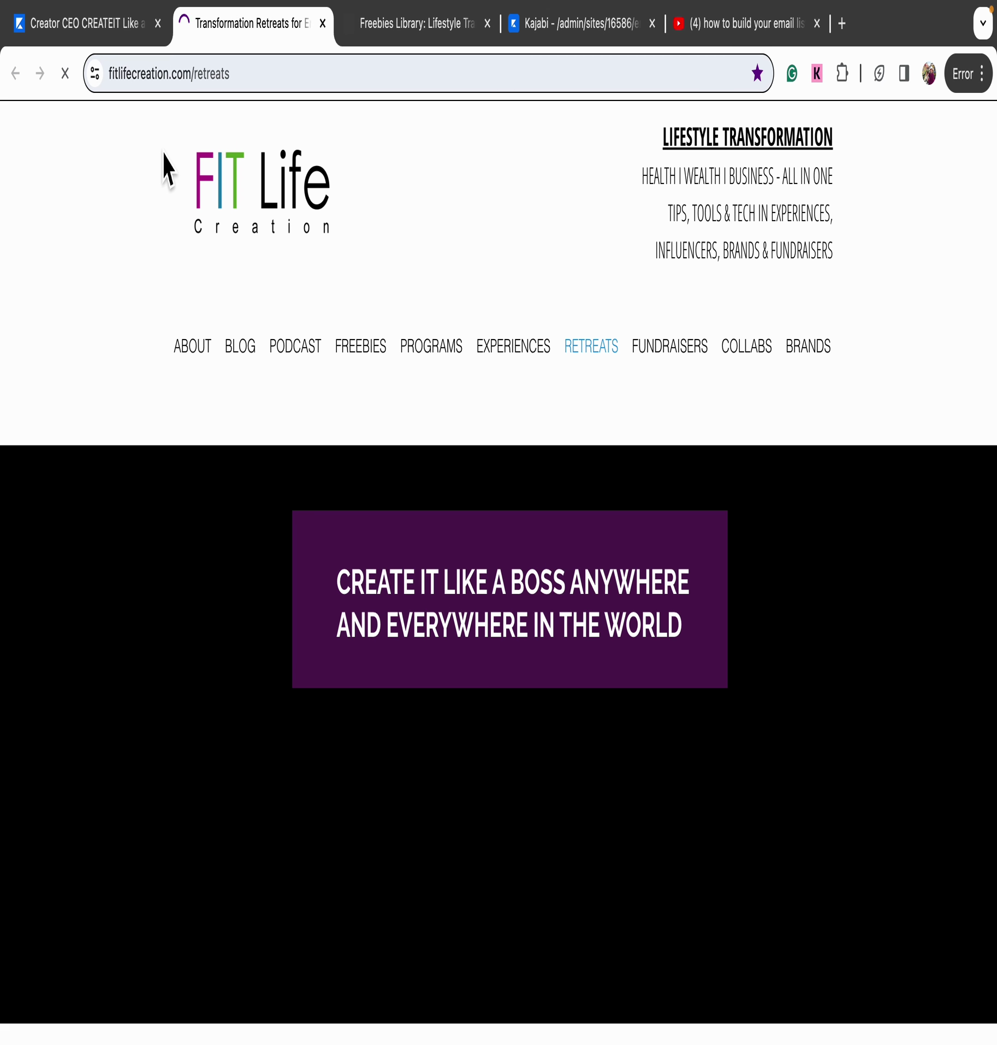
scroll(389, 502, down, 5)
scroll(389, 502, up, 5)
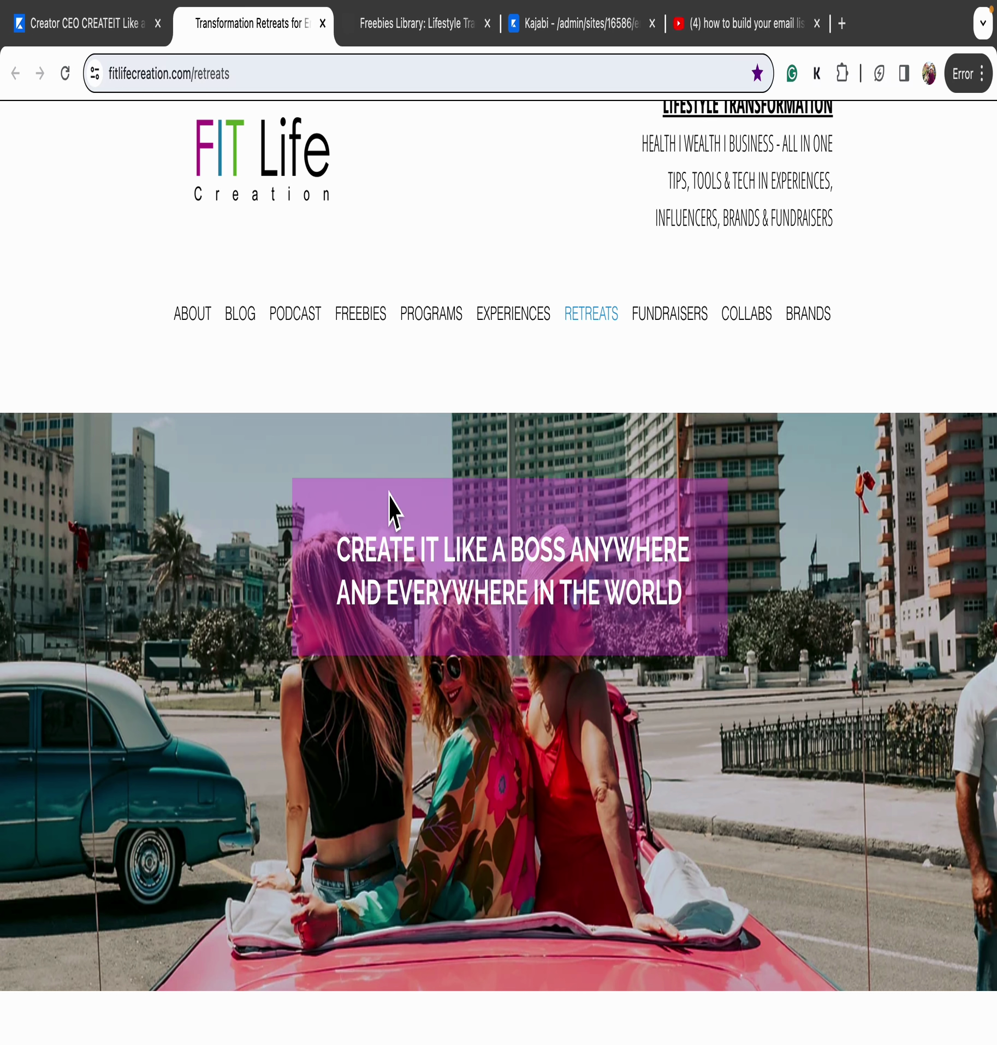
scroll(389, 492, down, 20)
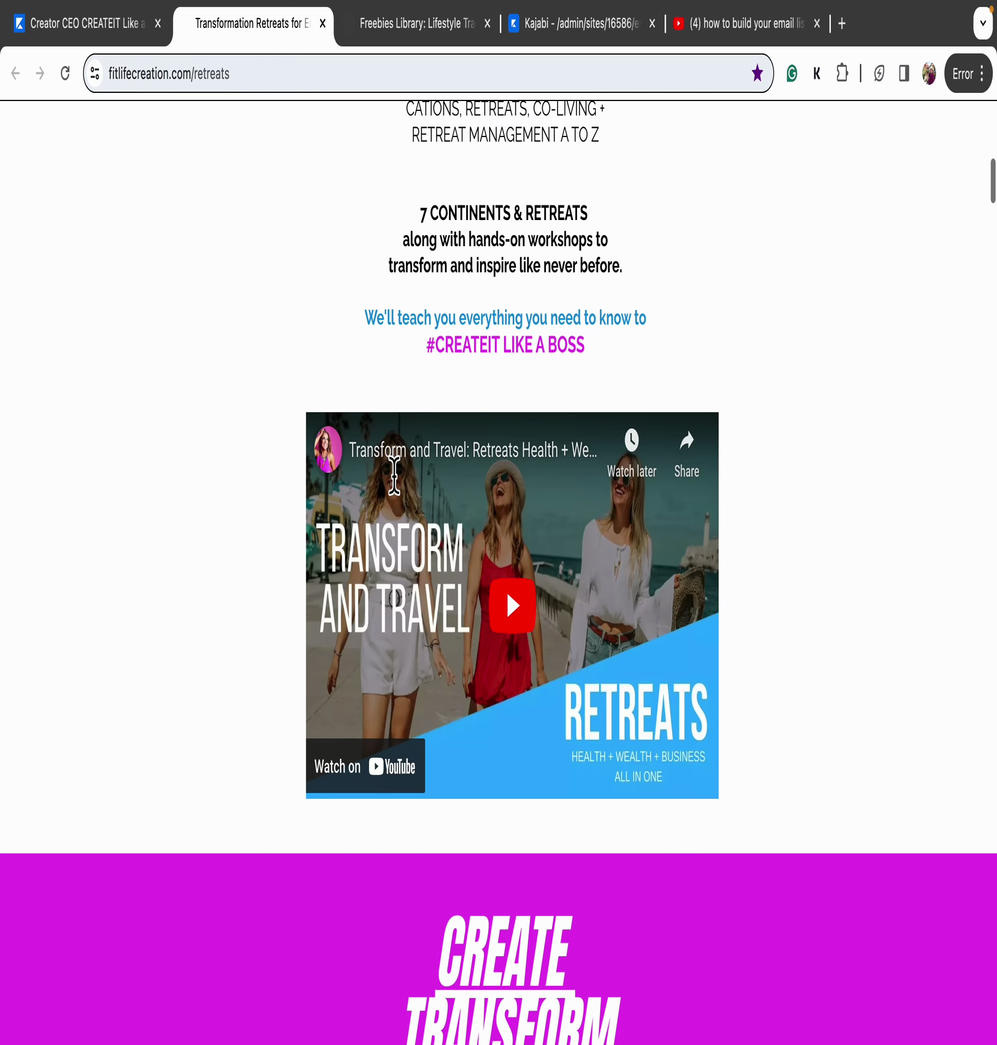
scroll(396, 488, down, 20)
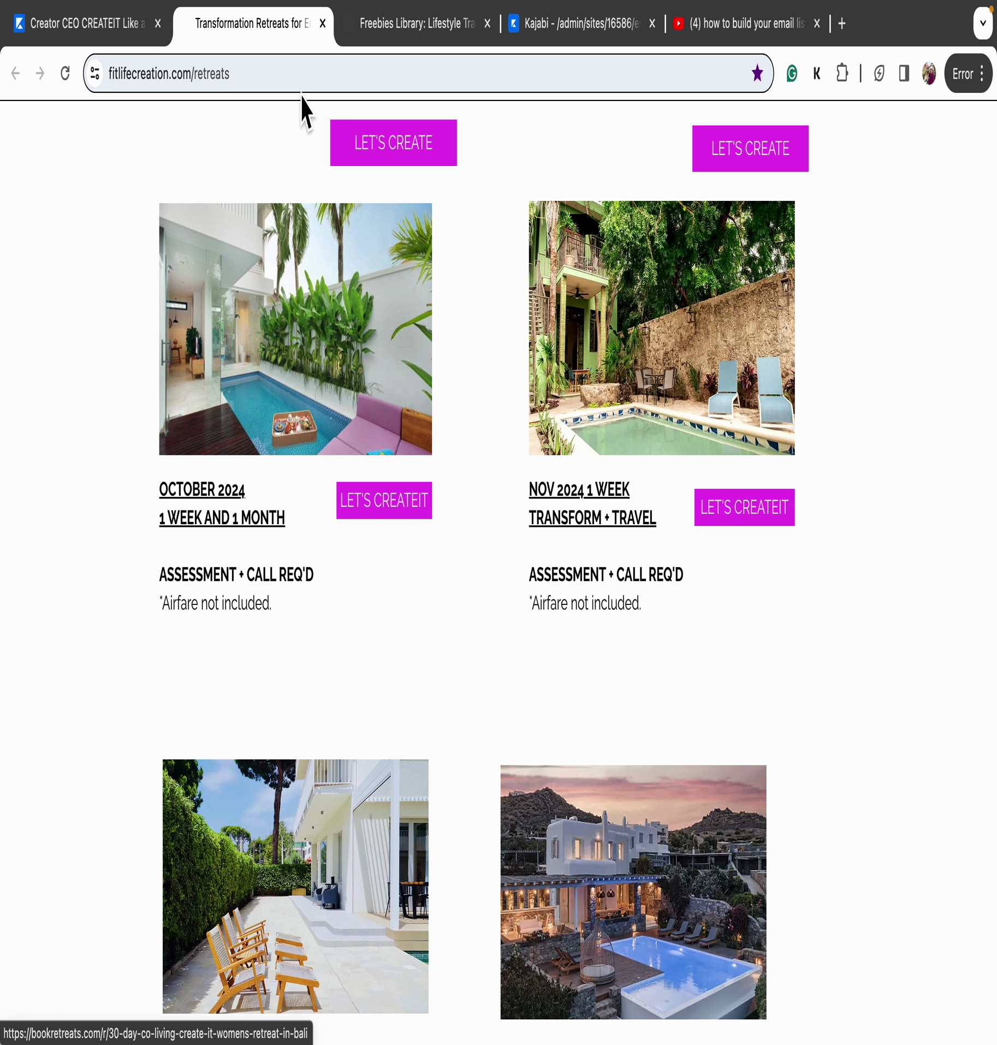
Close the retreats page, open the Creator Community page and look through its intro, experiences list and getaways section
click(322, 23)
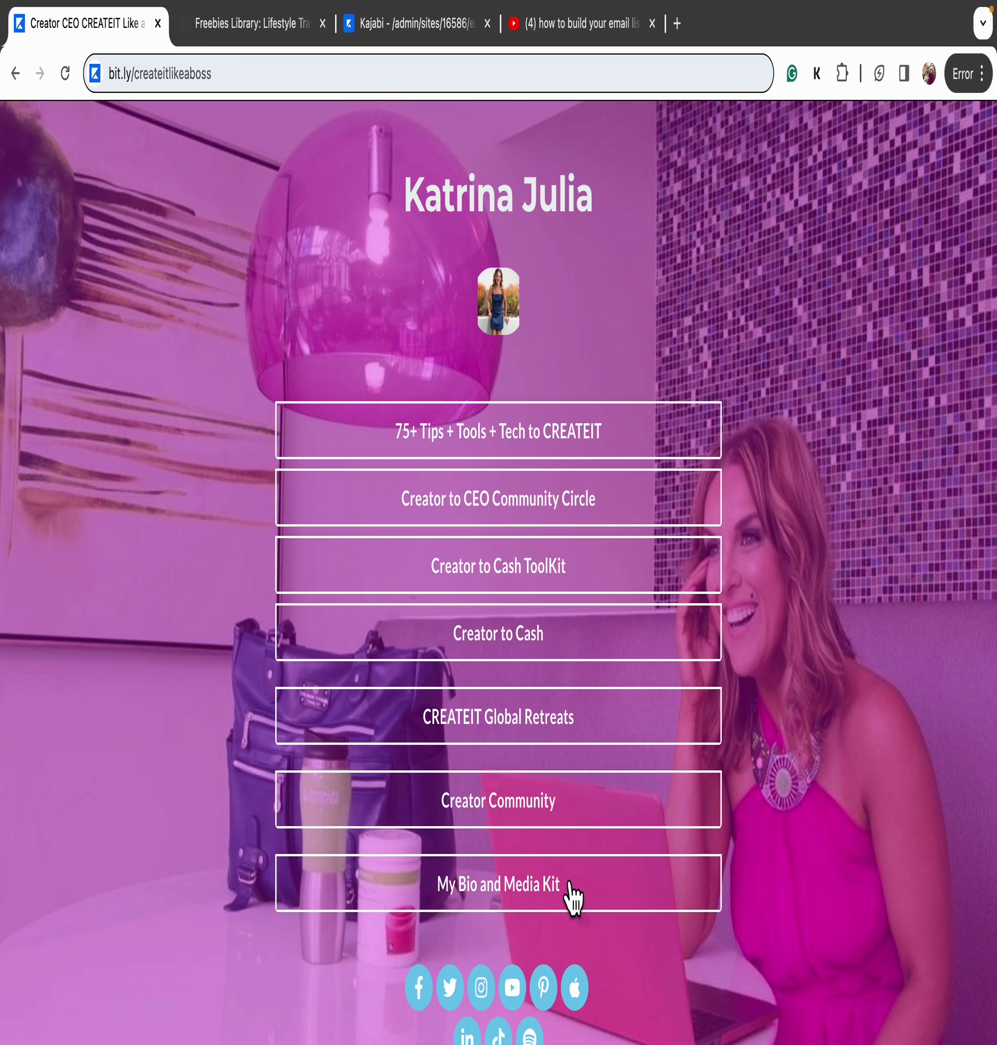
click(546, 835)
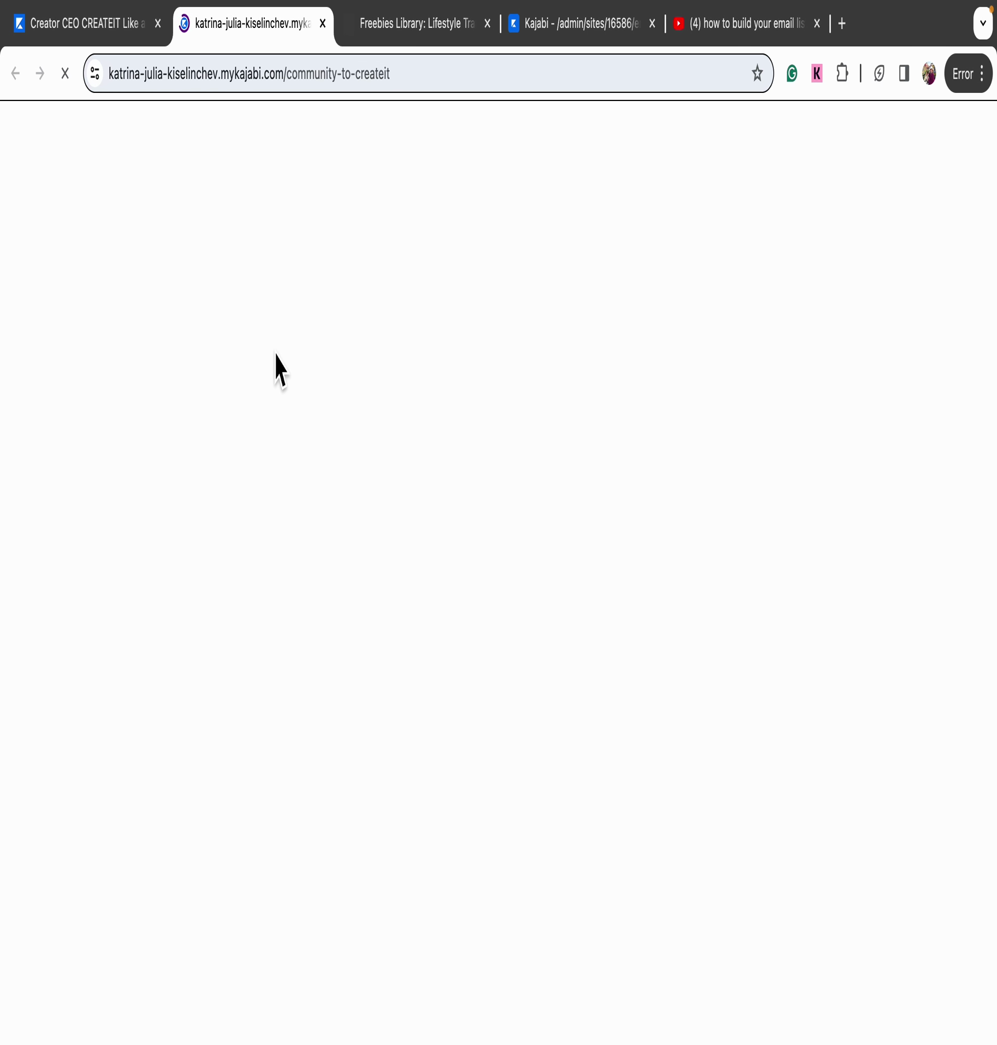
scroll(392, 644, down, 3)
scroll(724, 516, down, 10)
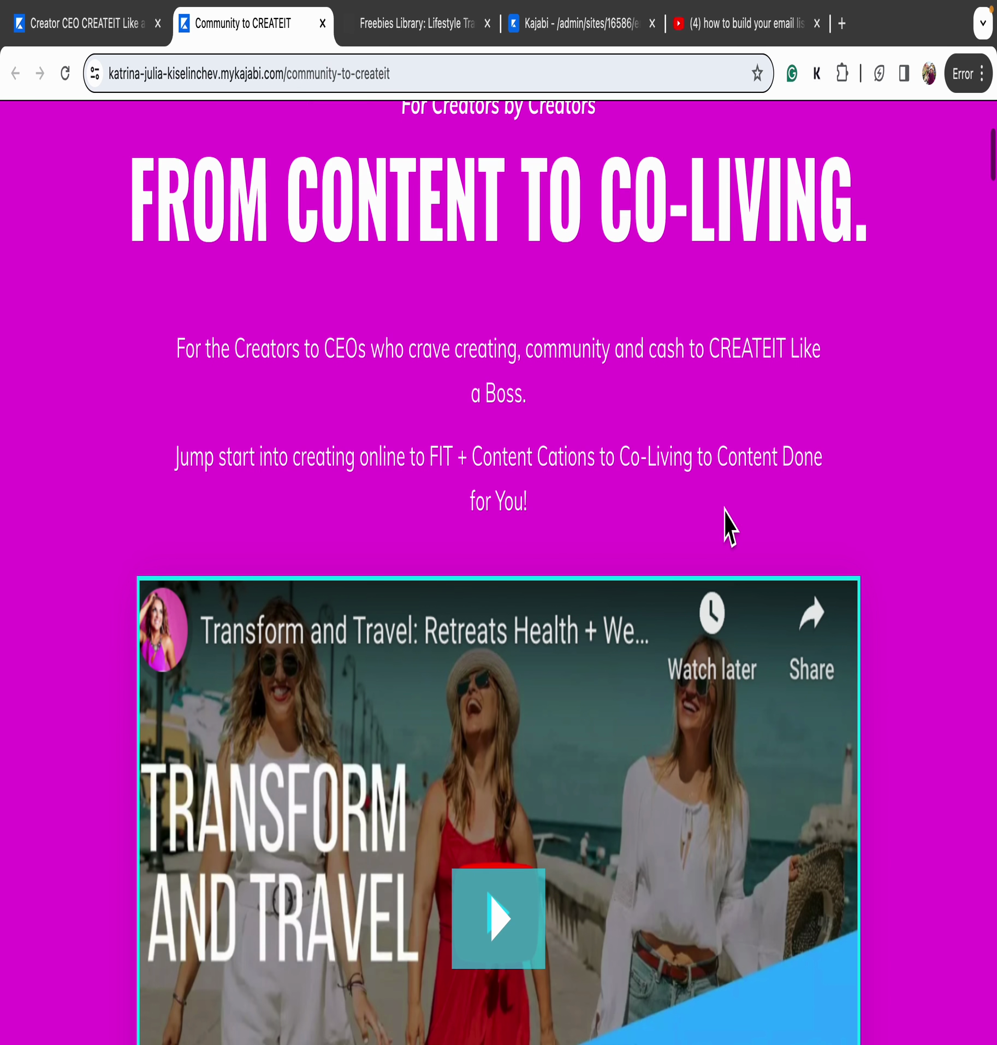
scroll(639, 380, down, 15)
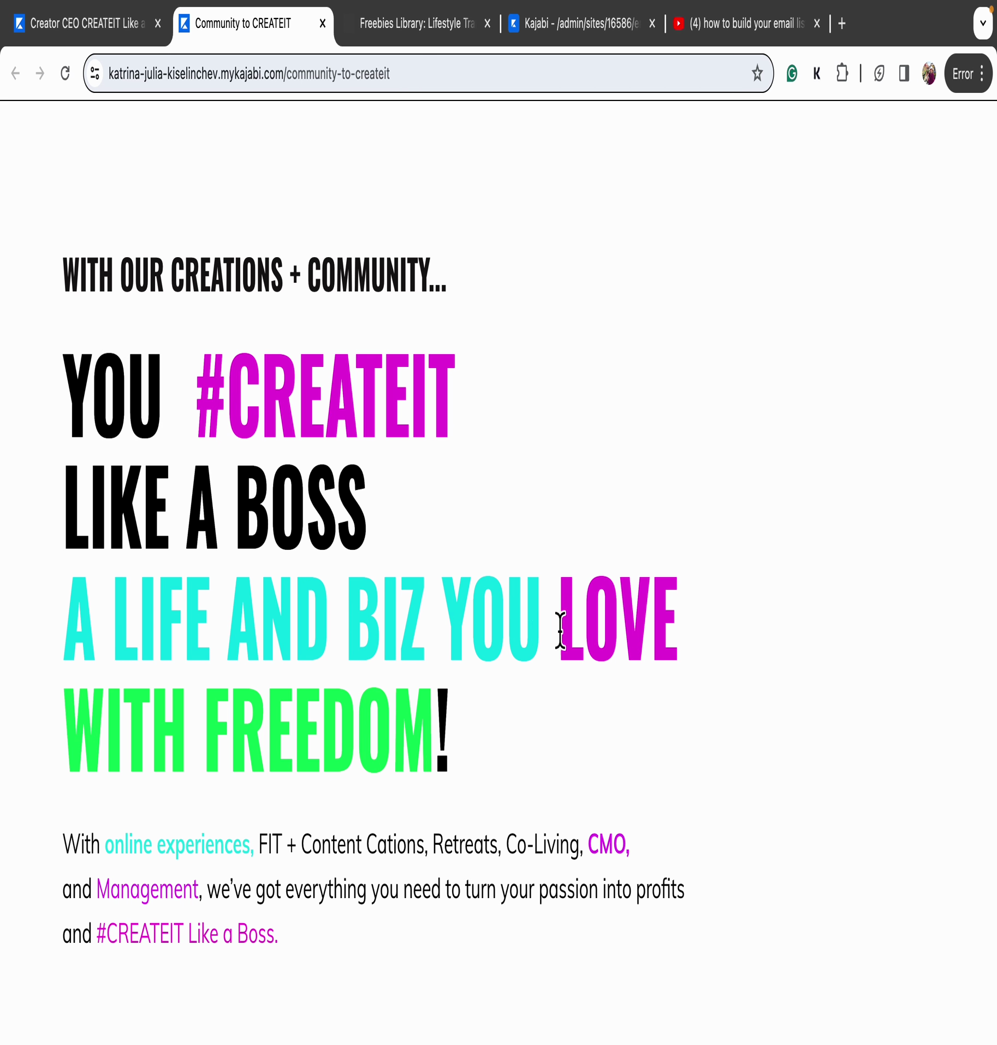
scroll(646, 612, down, 10)
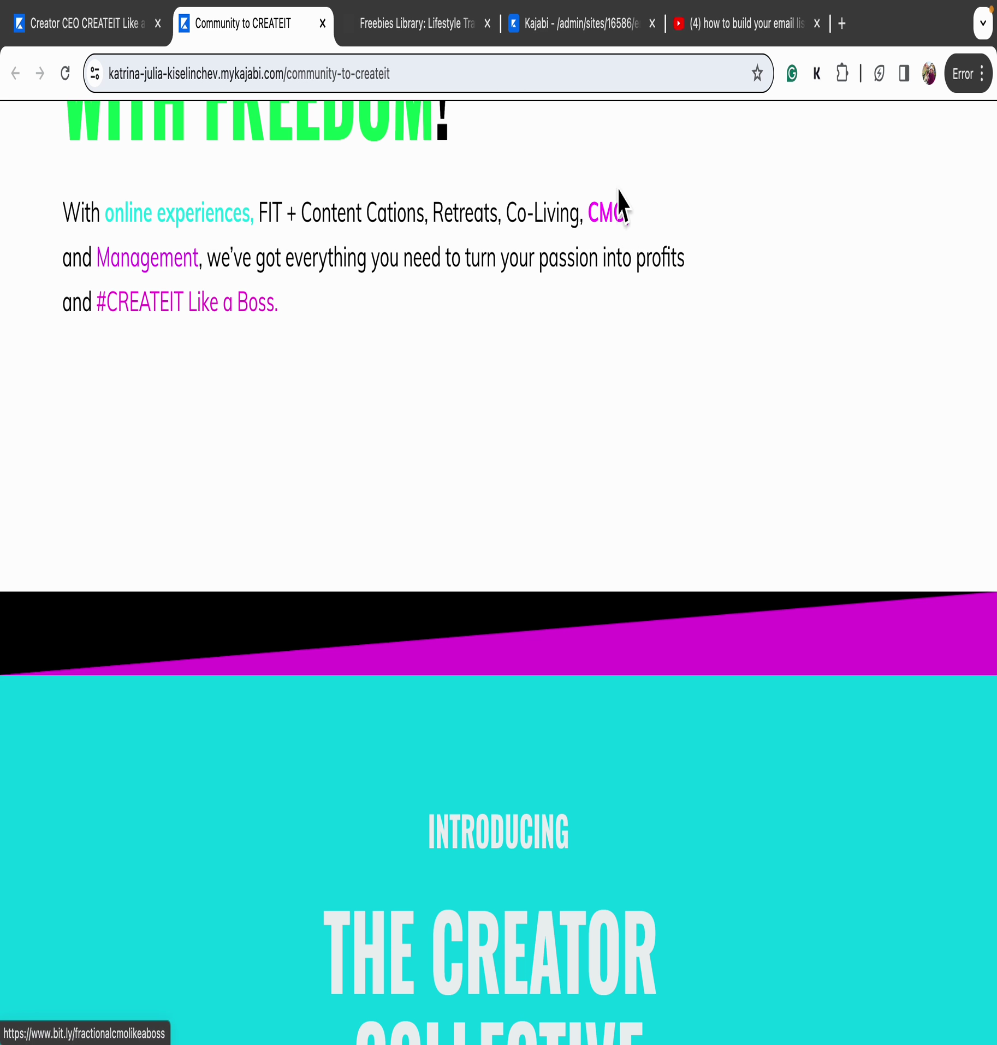
scroll(421, 388, down, 20)
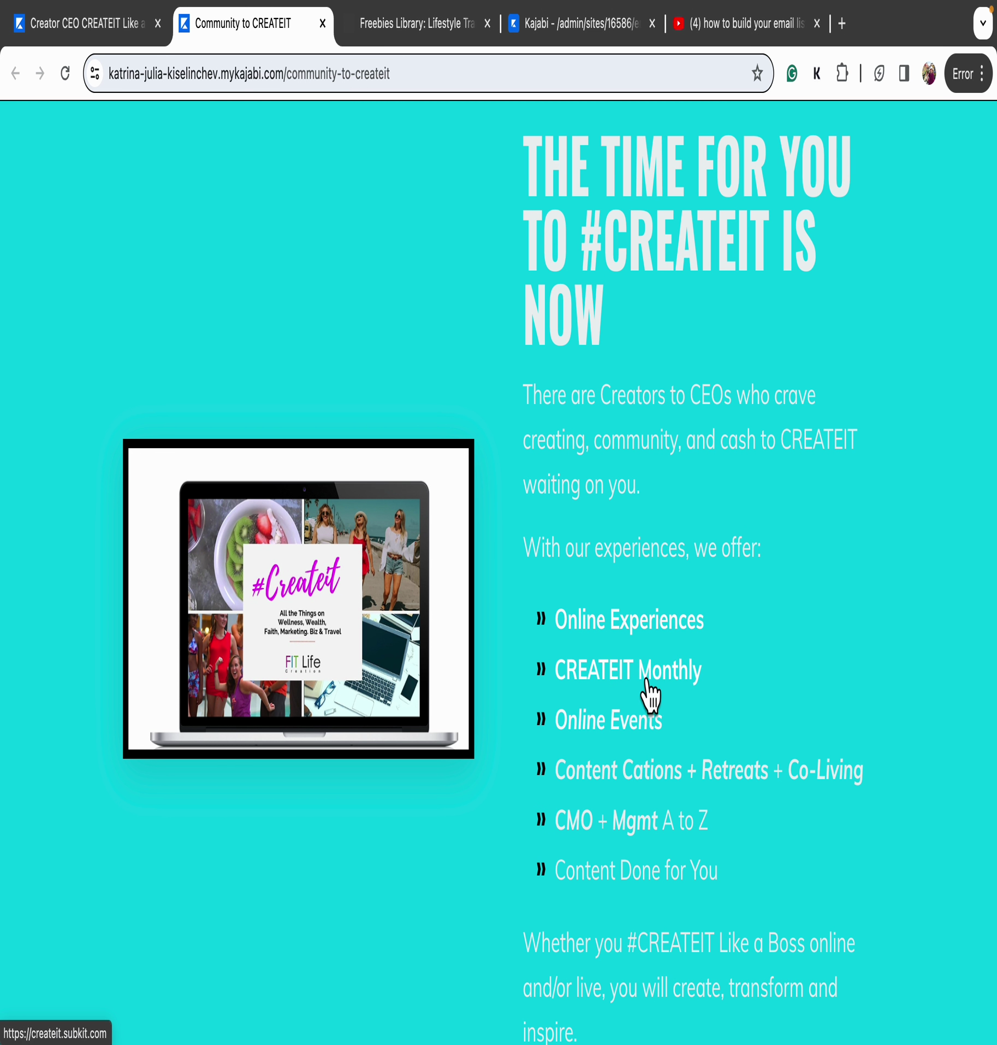
scroll(658, 863, down, 20)
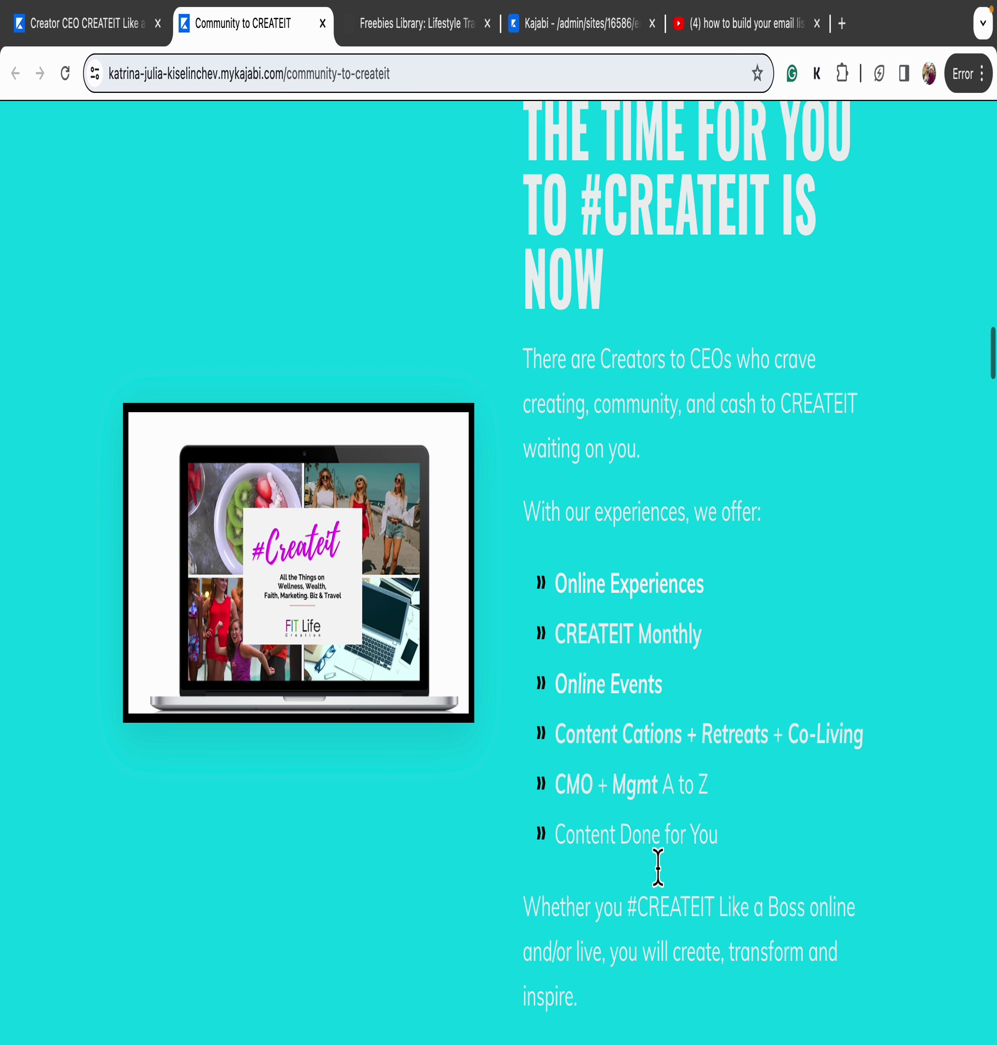
scroll(660, 881, down, 10)
scroll(659, 881, up, 5)
scroll(429, 553, up, 6)
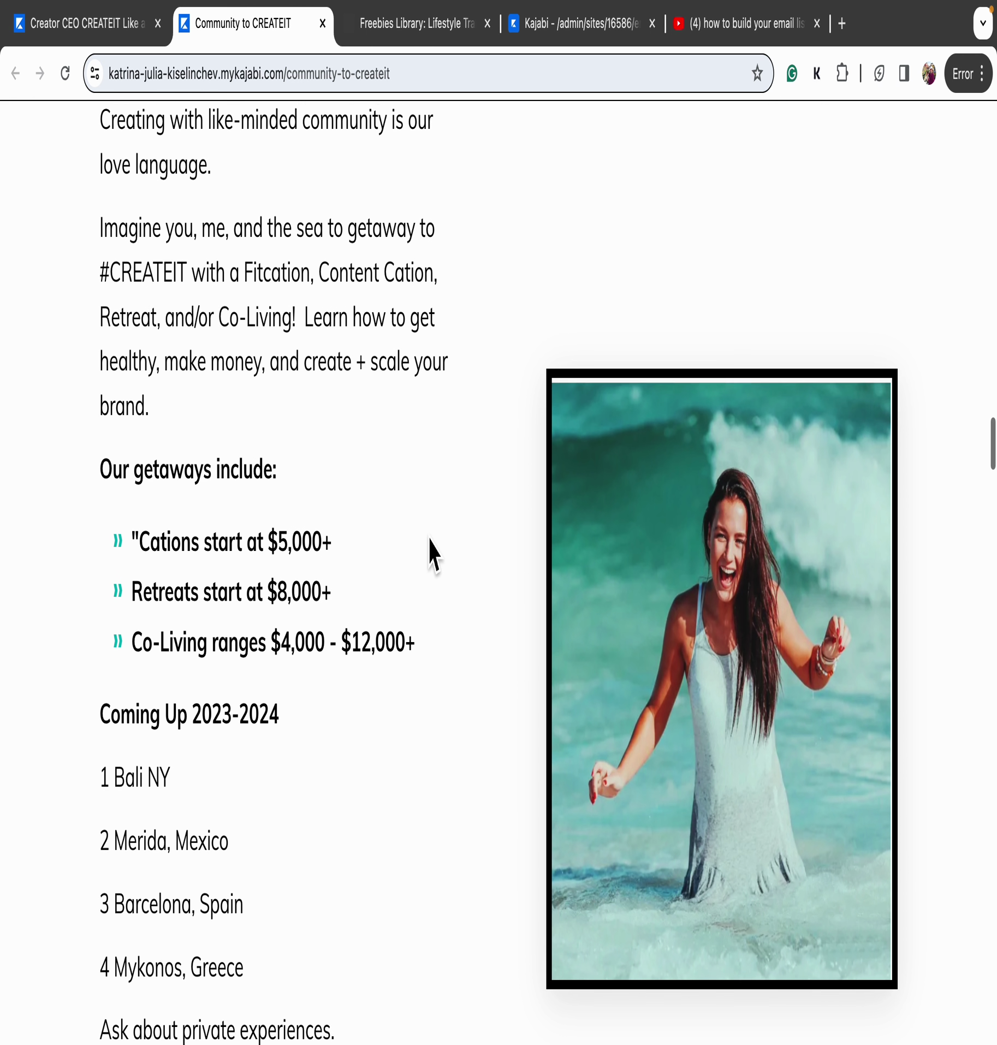
Look through the Community to CREATEIT page from Content Done For You to the FAQ at its end, and close it
scroll(432, 554, down, 7)
scroll(430, 553, down, 20)
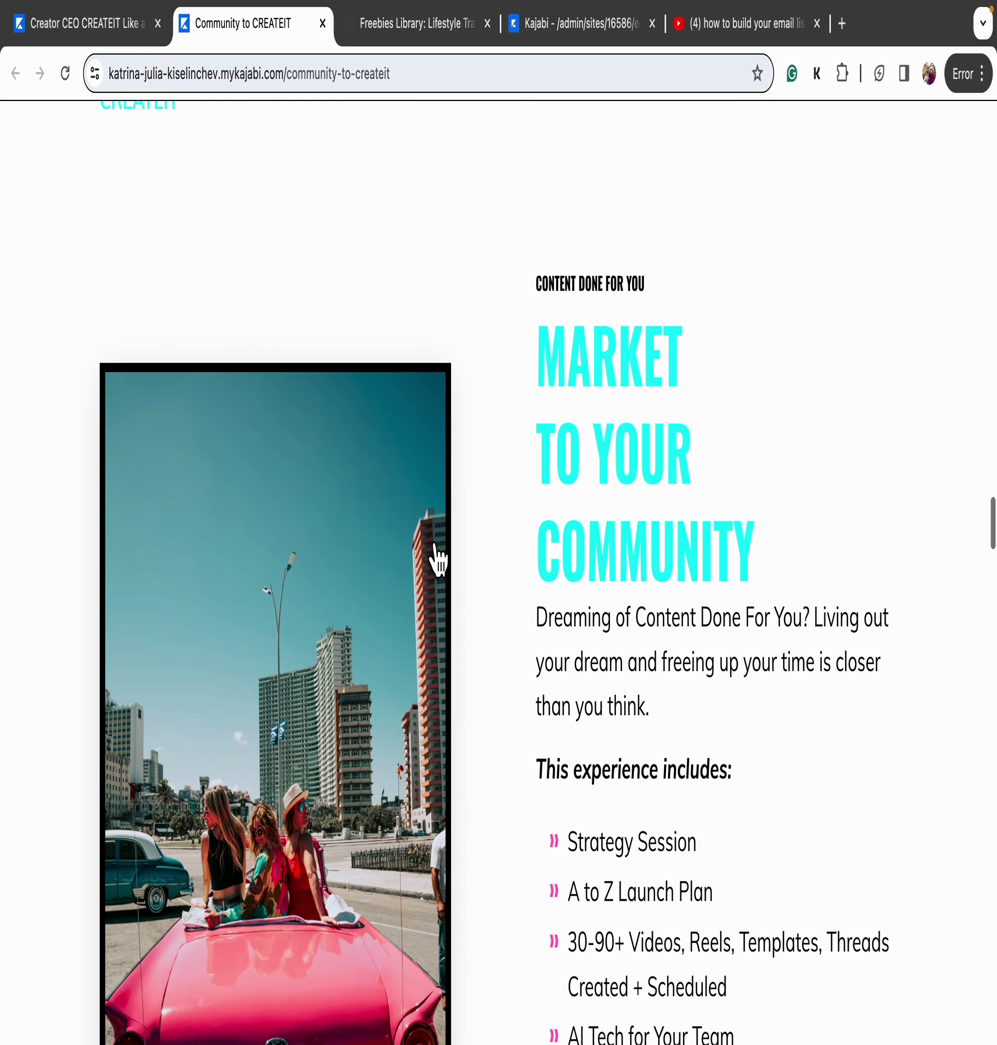
scroll(437, 557, down, 11)
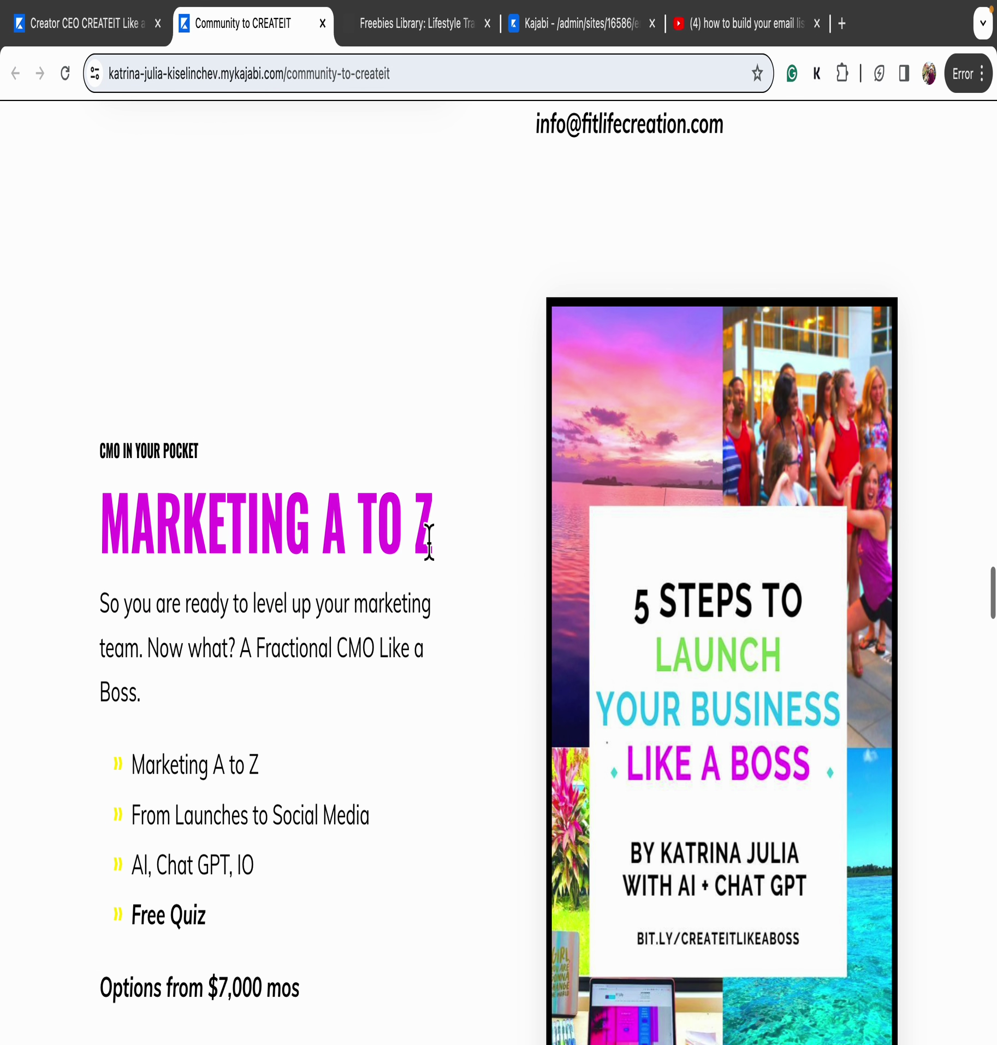
scroll(429, 542, down, 7)
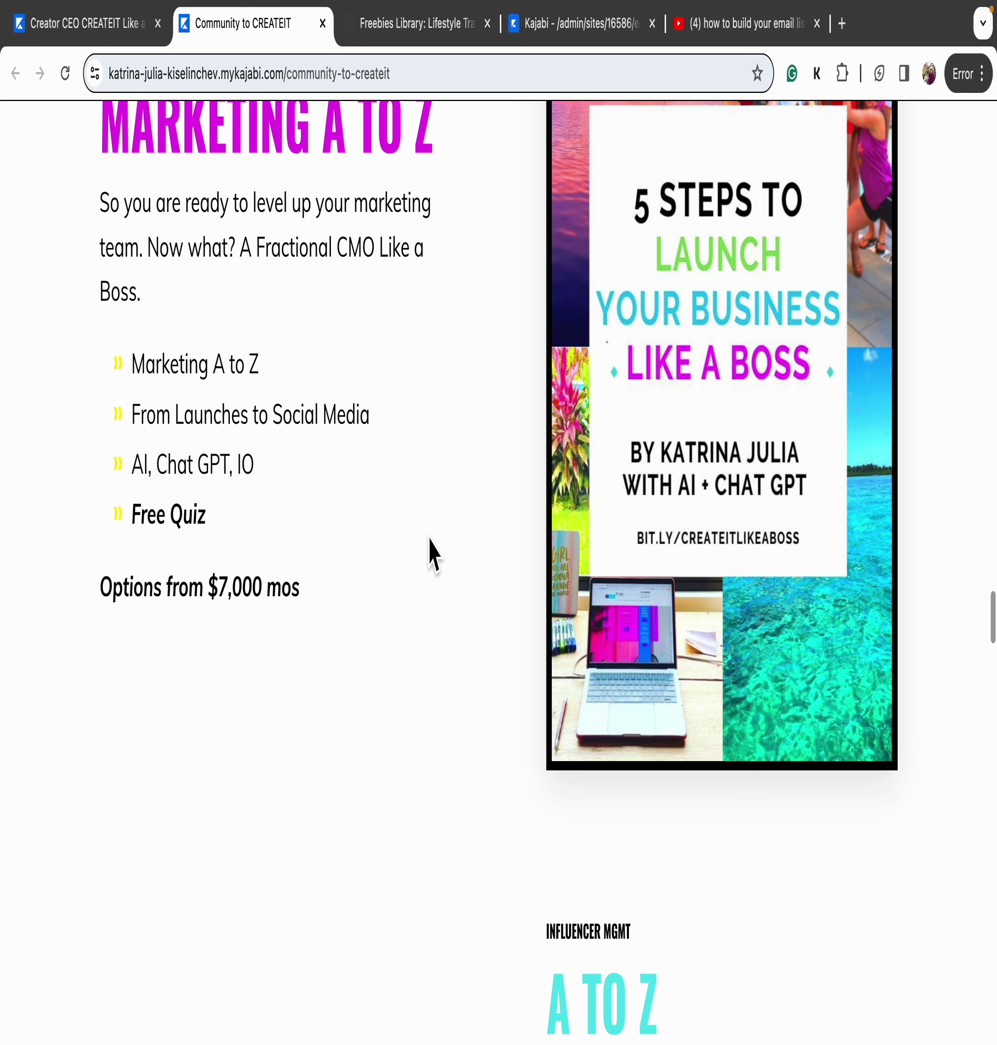
scroll(430, 553, down, 20)
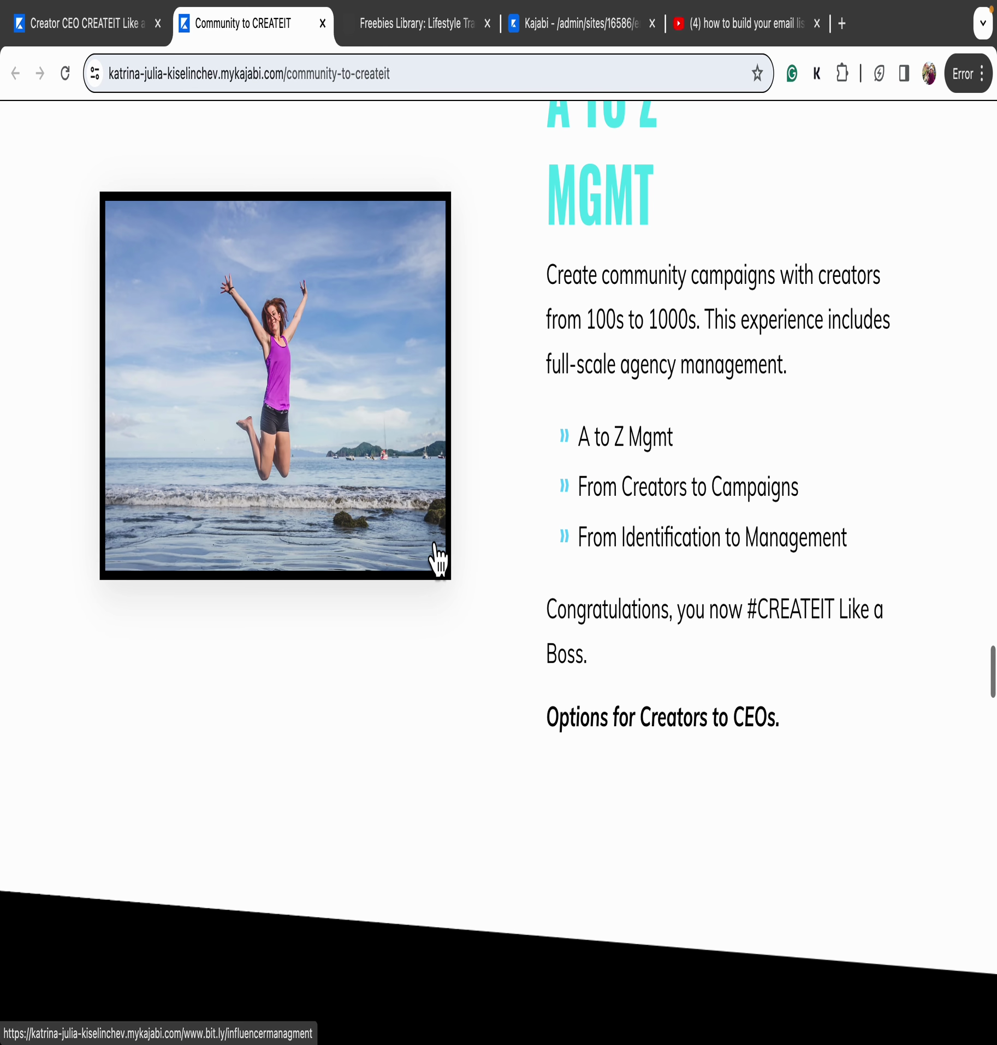
scroll(428, 553, down, 20)
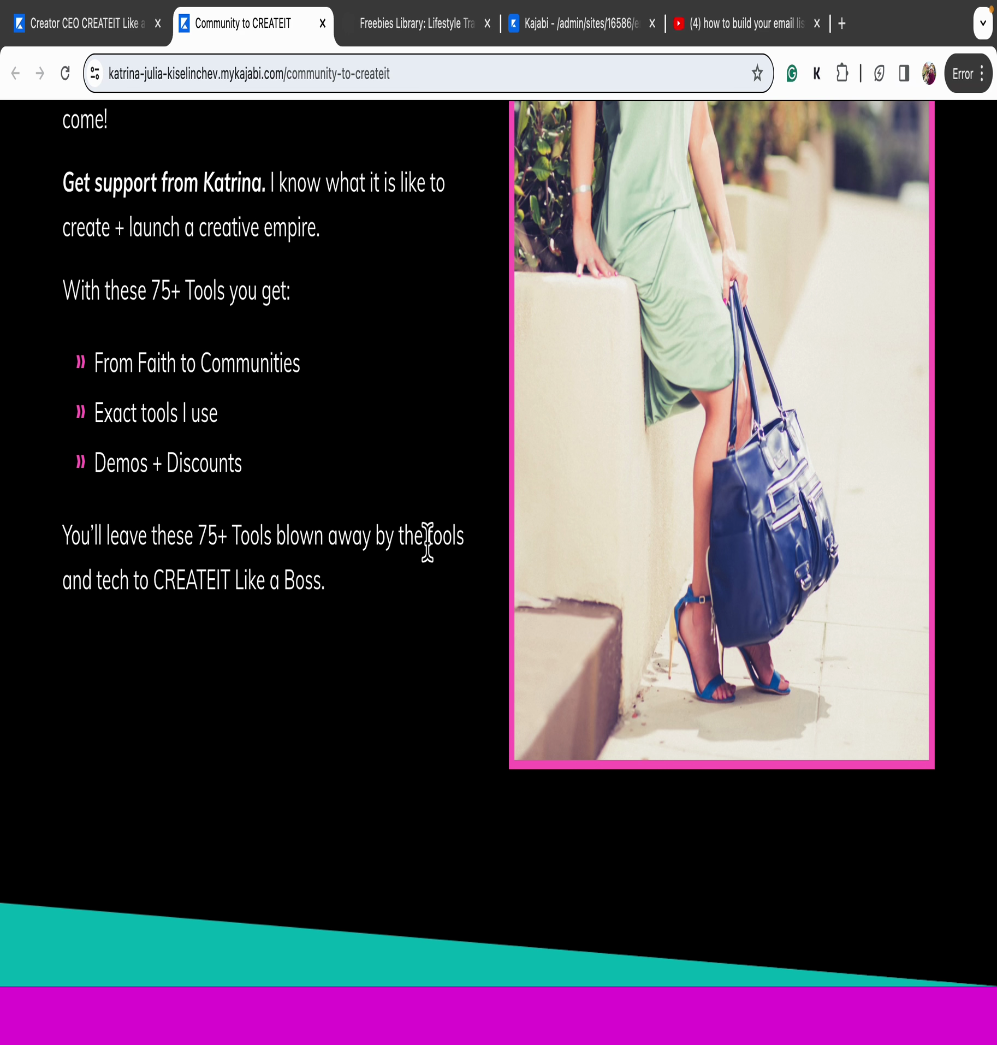
scroll(431, 552, down, 20)
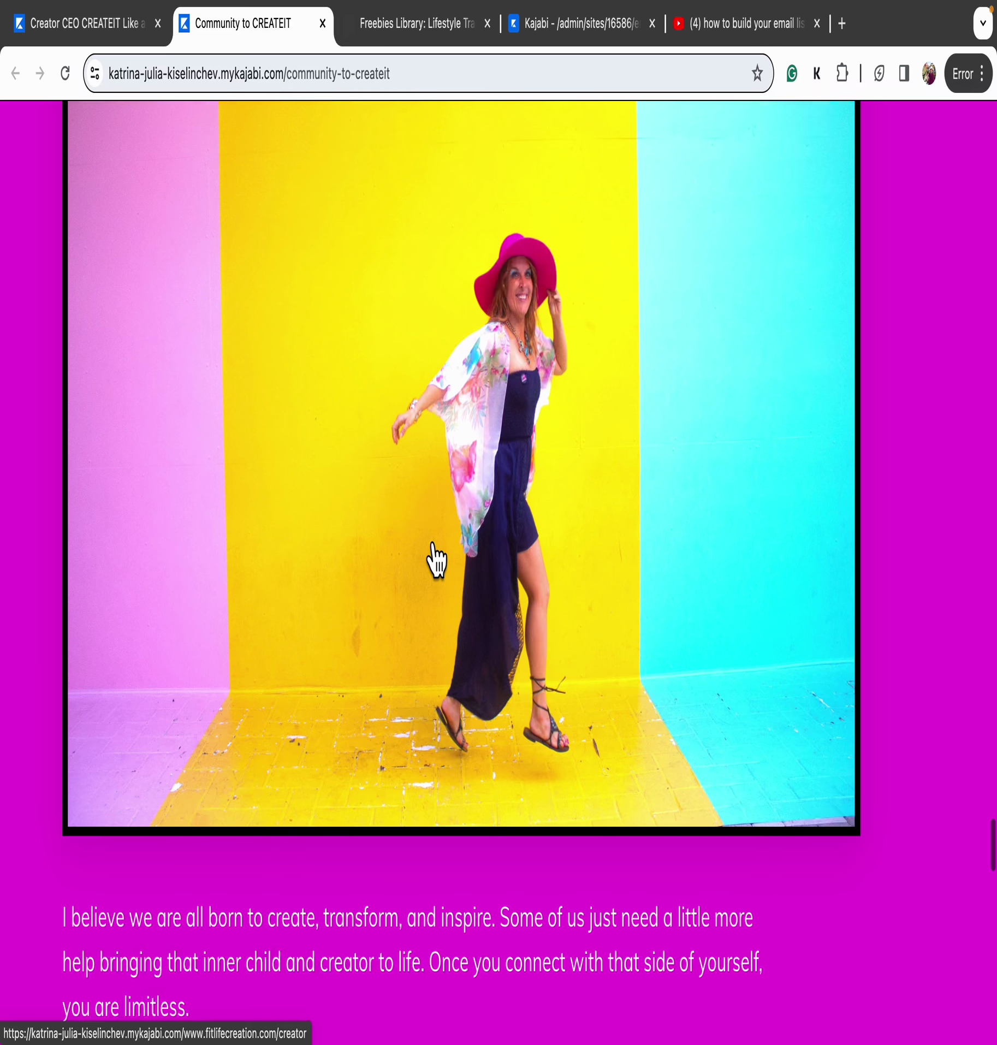
scroll(429, 552, down, 6)
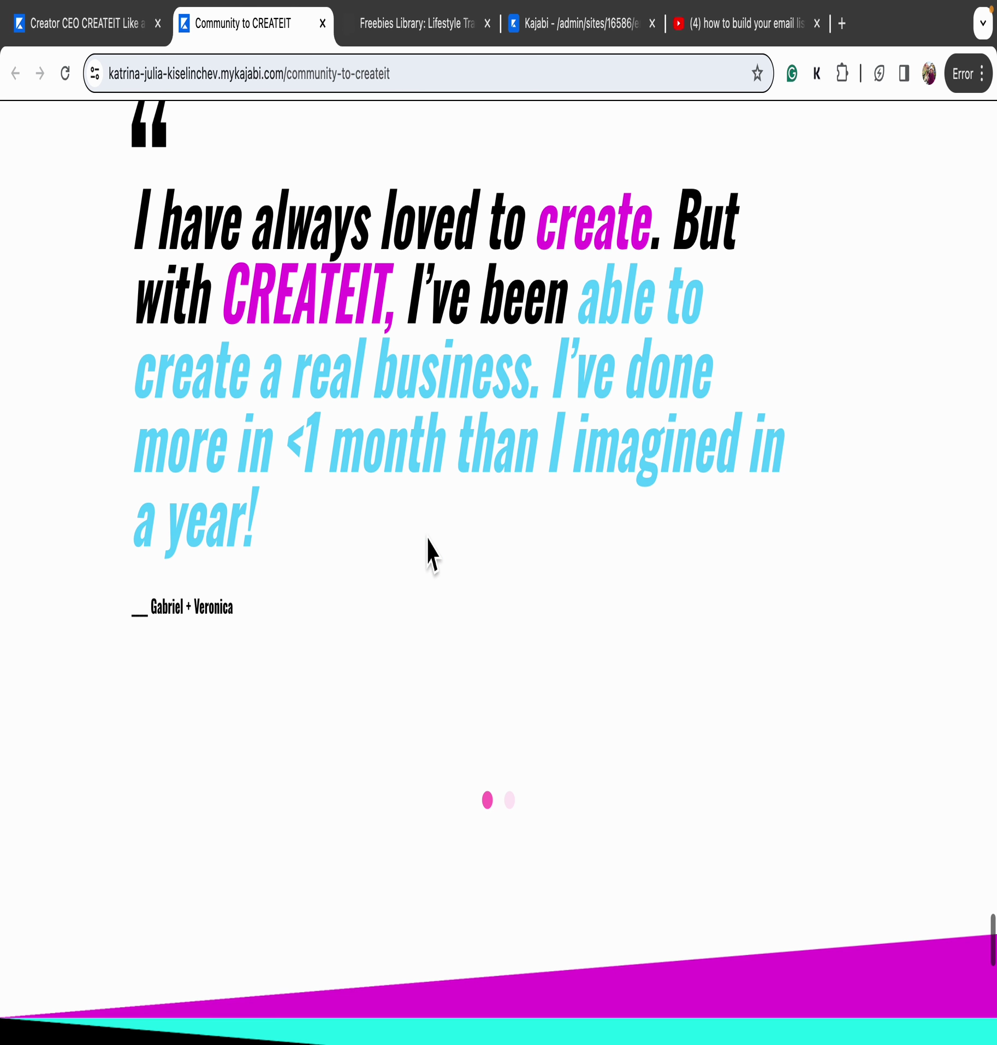
scroll(431, 552, down, 20)
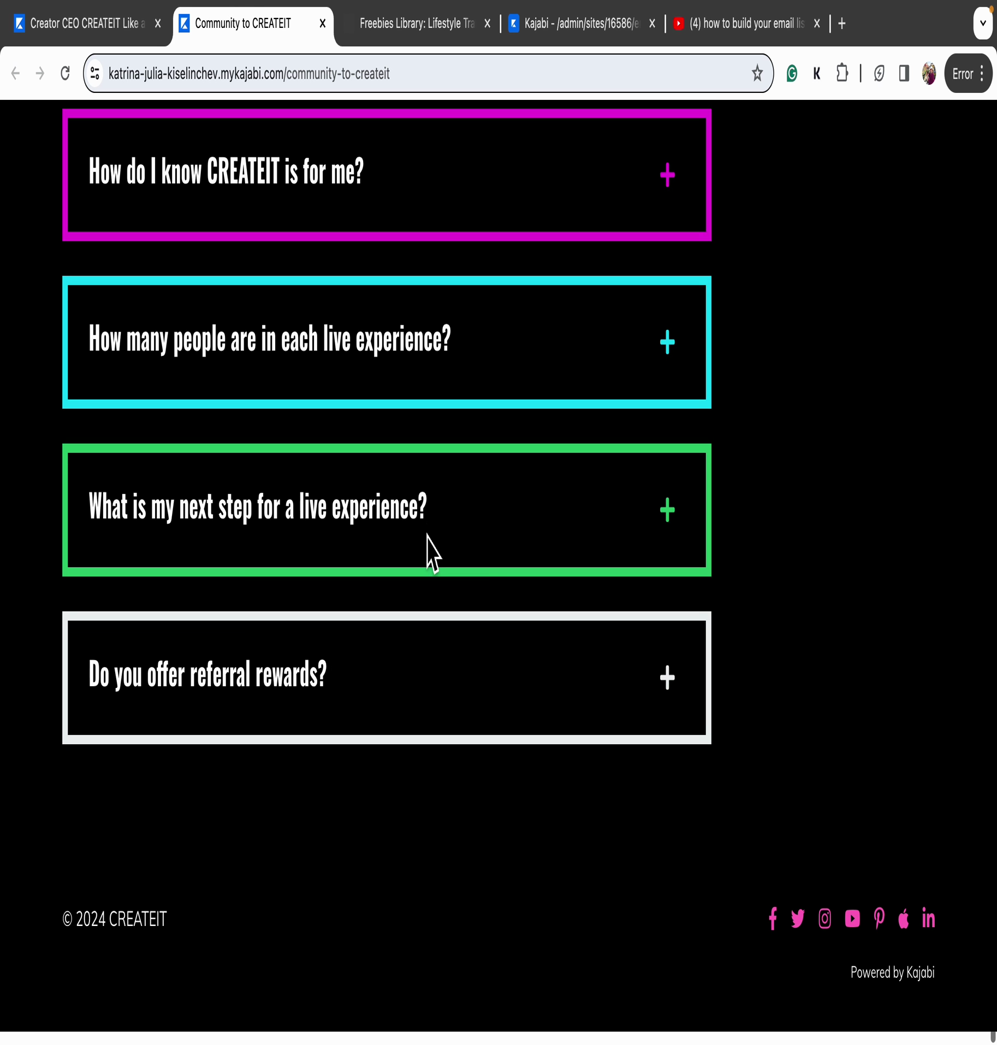
click(322, 24)
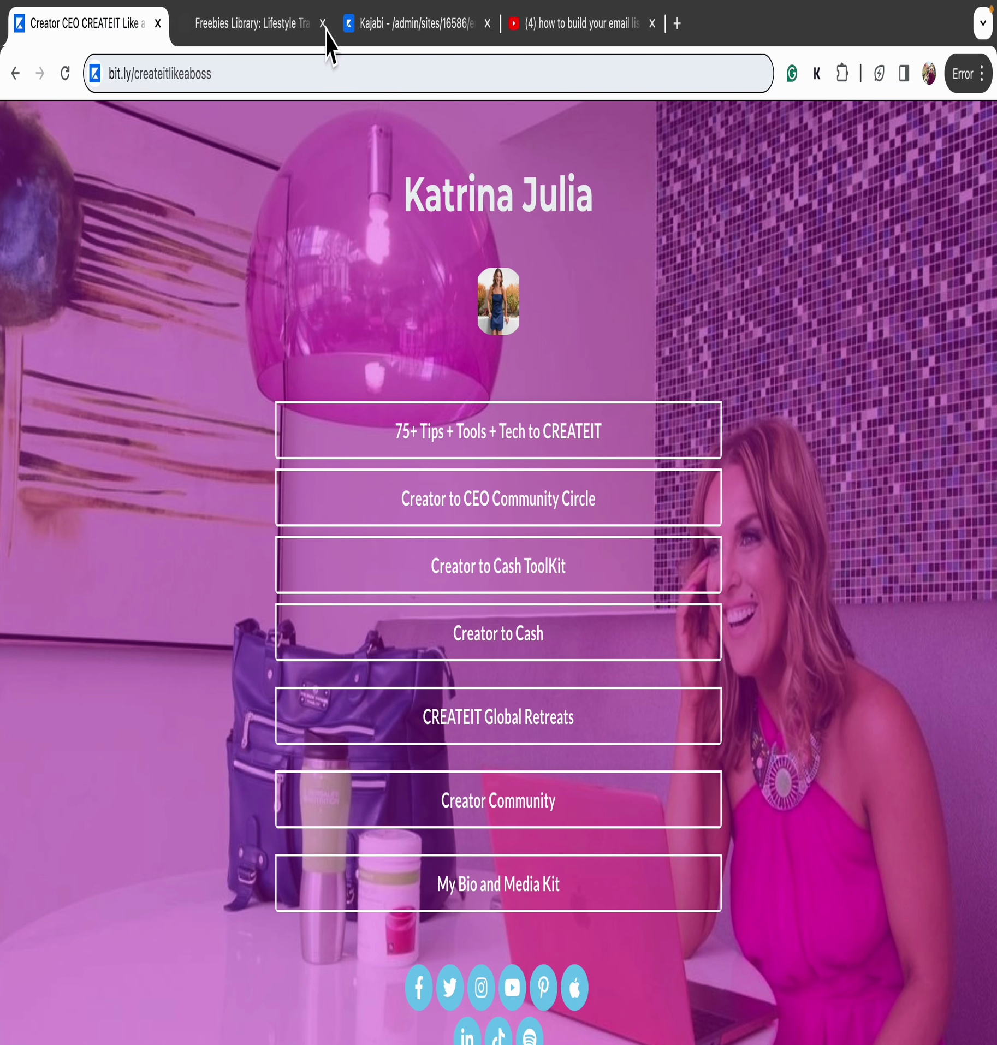
Open the My Bio and Media Kit page, view the creator's story and successes, and close it
scroll(737, 649, down, 2)
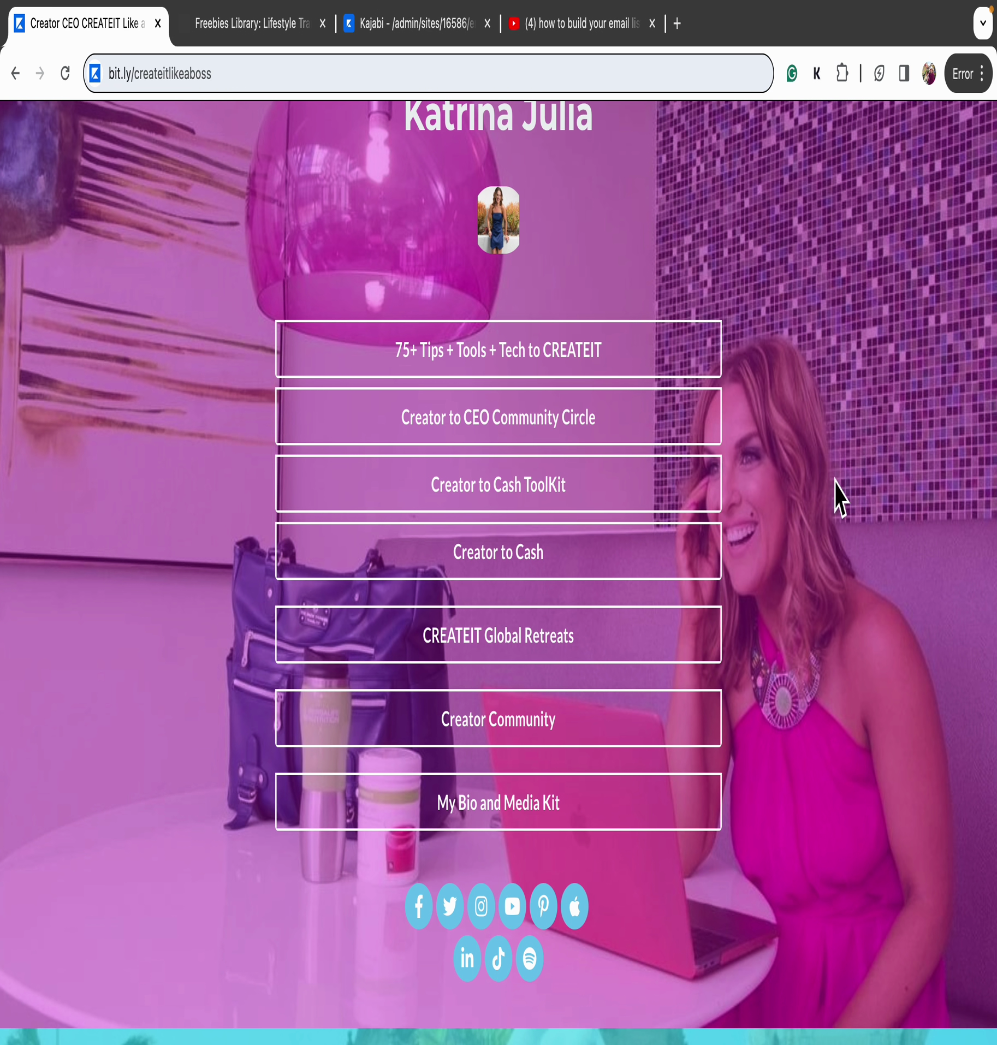
click(529, 823)
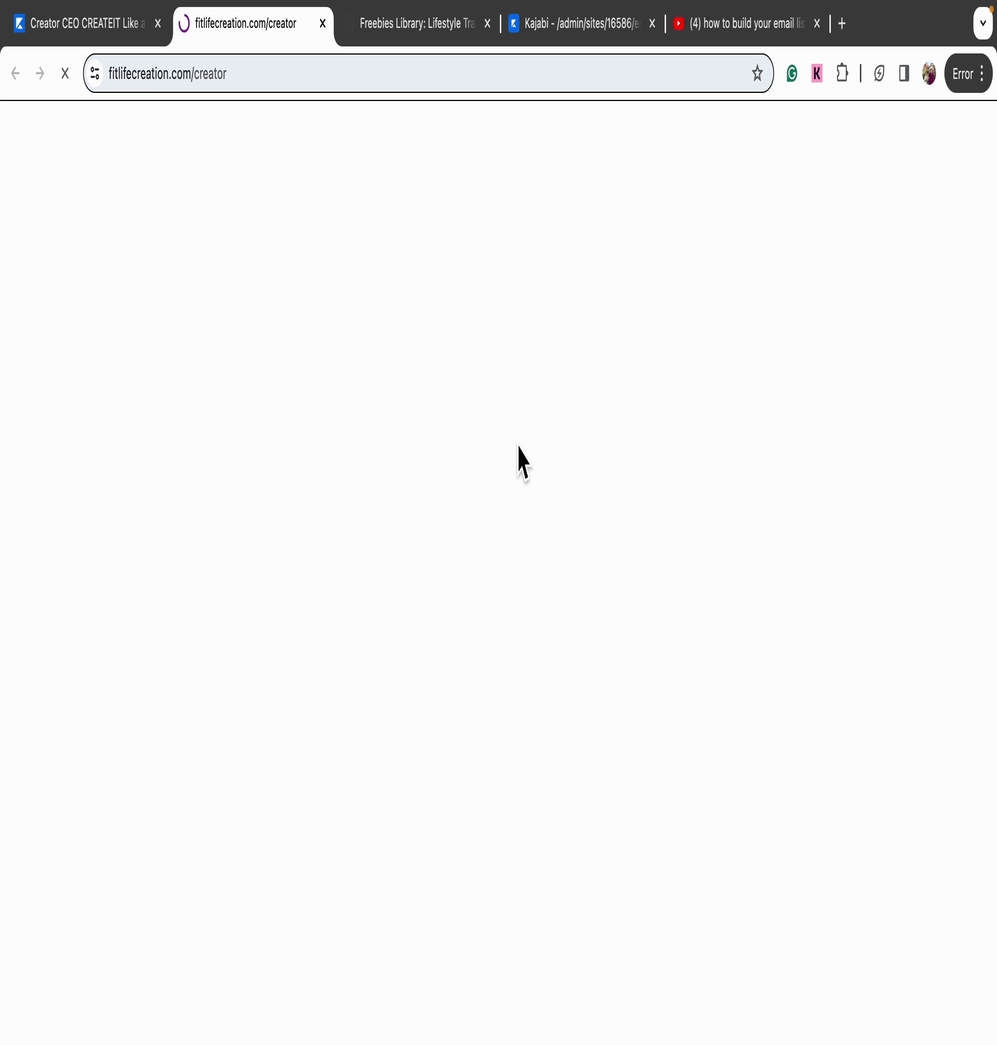
scroll(519, 461, down, 5)
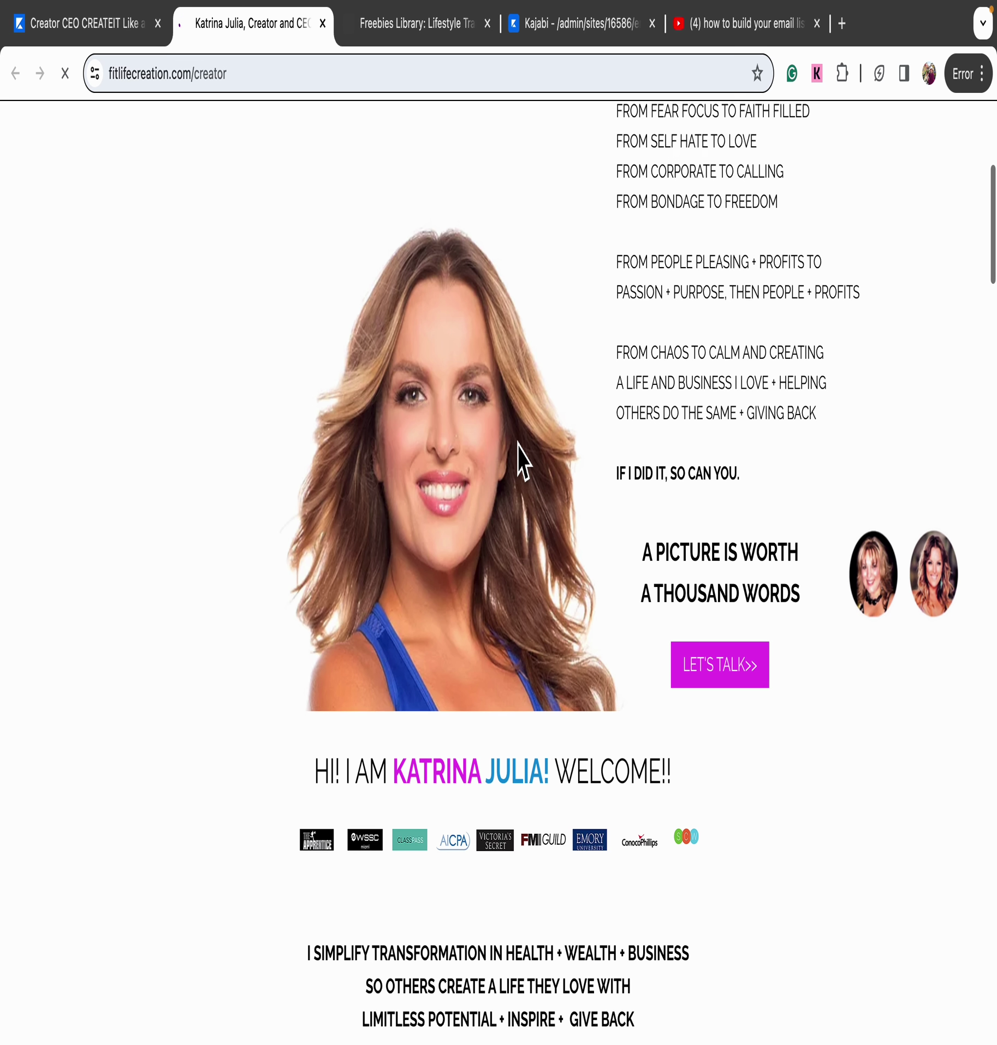
scroll(521, 462, down, 20)
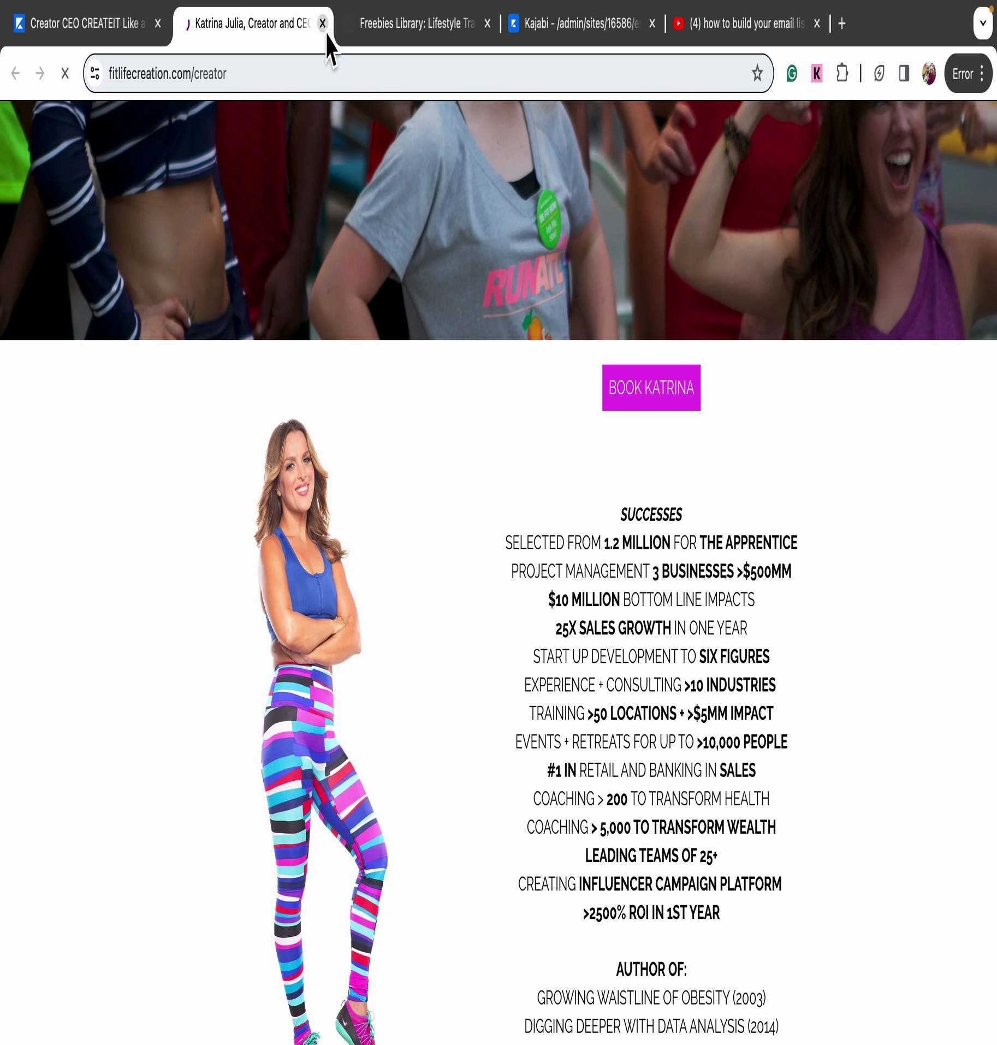
click(322, 23)
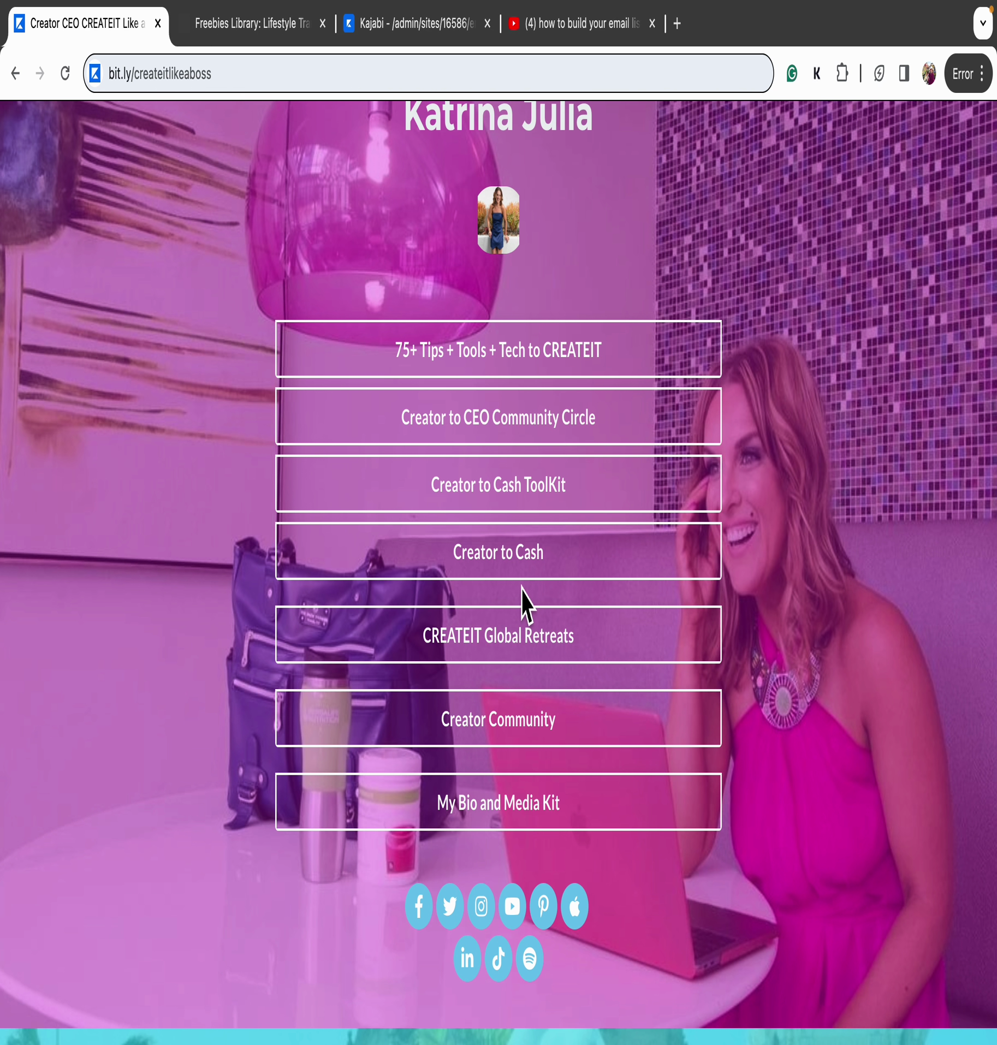
Glance at the Freebies Library, return to the links page, and open the 75+ Tips + Tools + Tech to CREATEIT post to view its opening
click(271, 34)
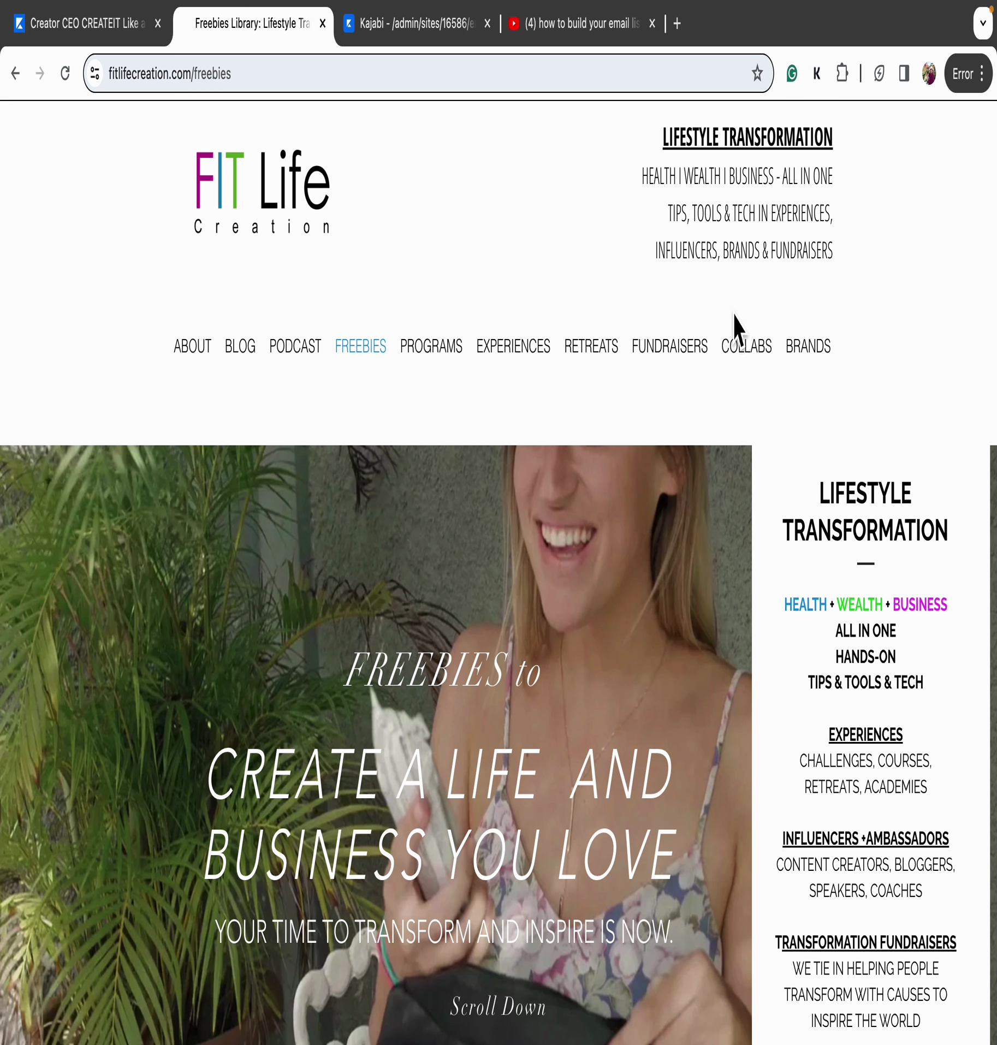
click(101, 27)
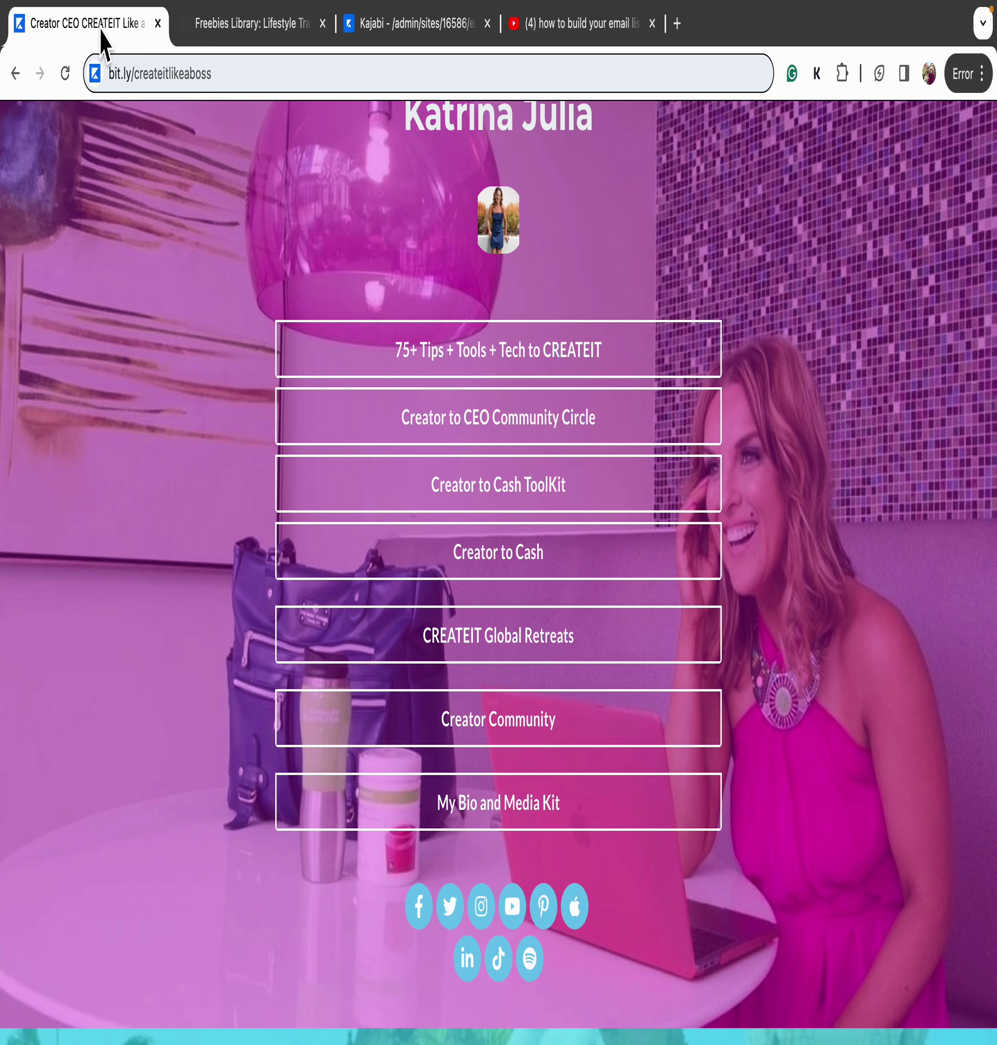
click(469, 366)
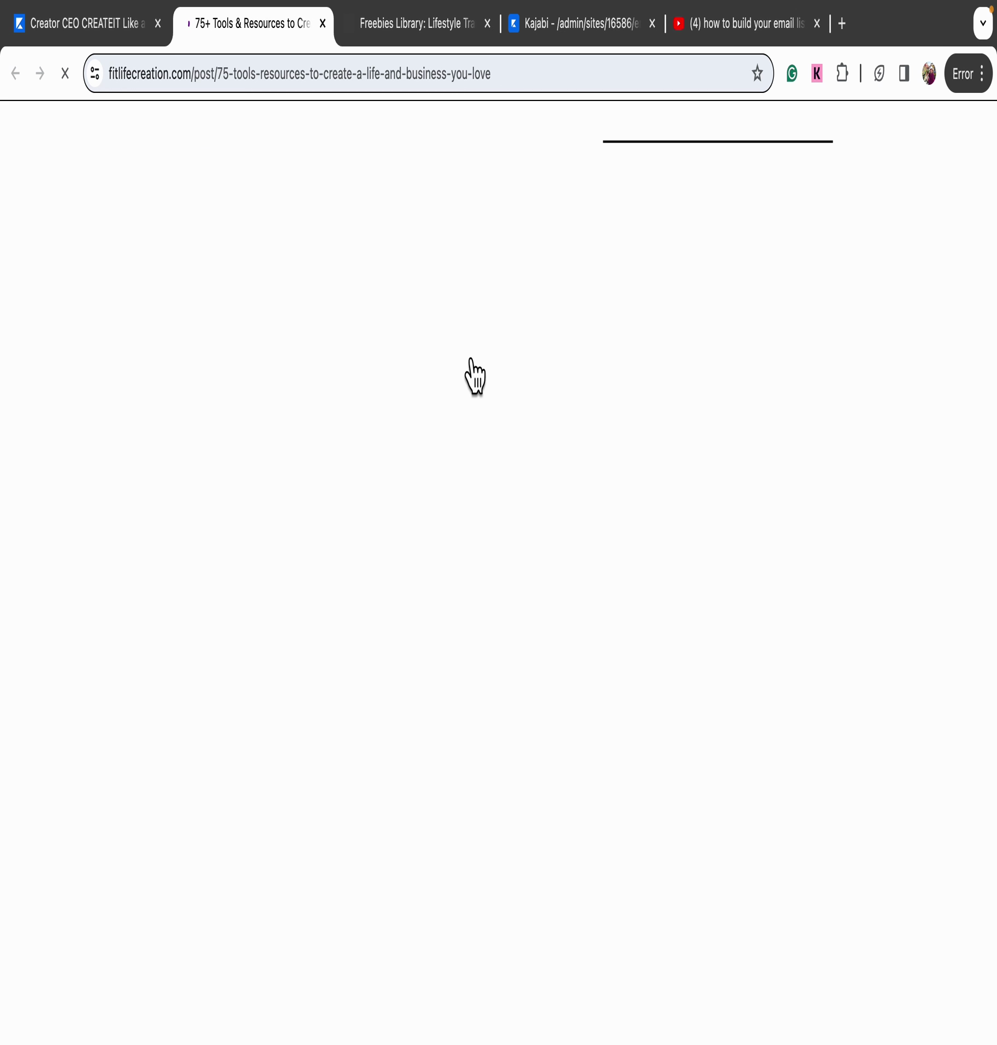
scroll(509, 691, down, 4)
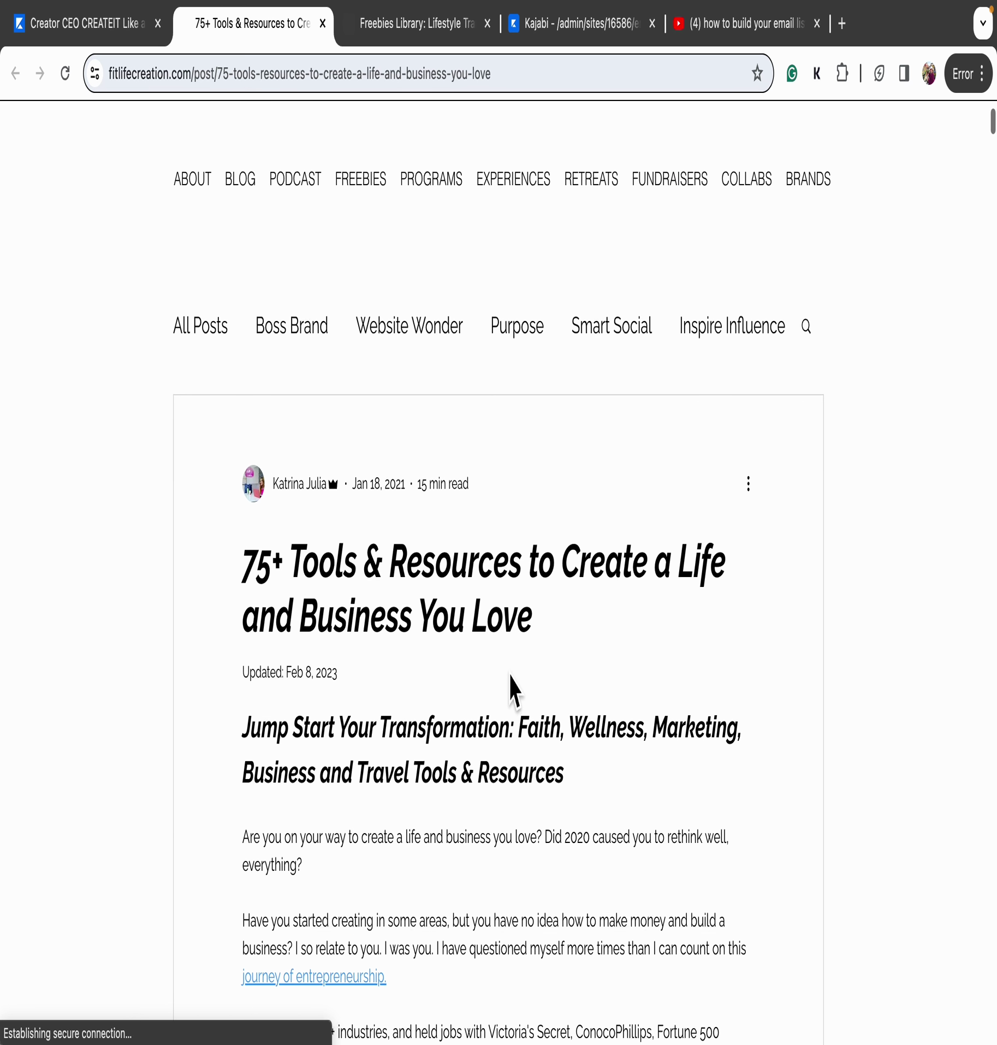
scroll(525, 665, up, 4)
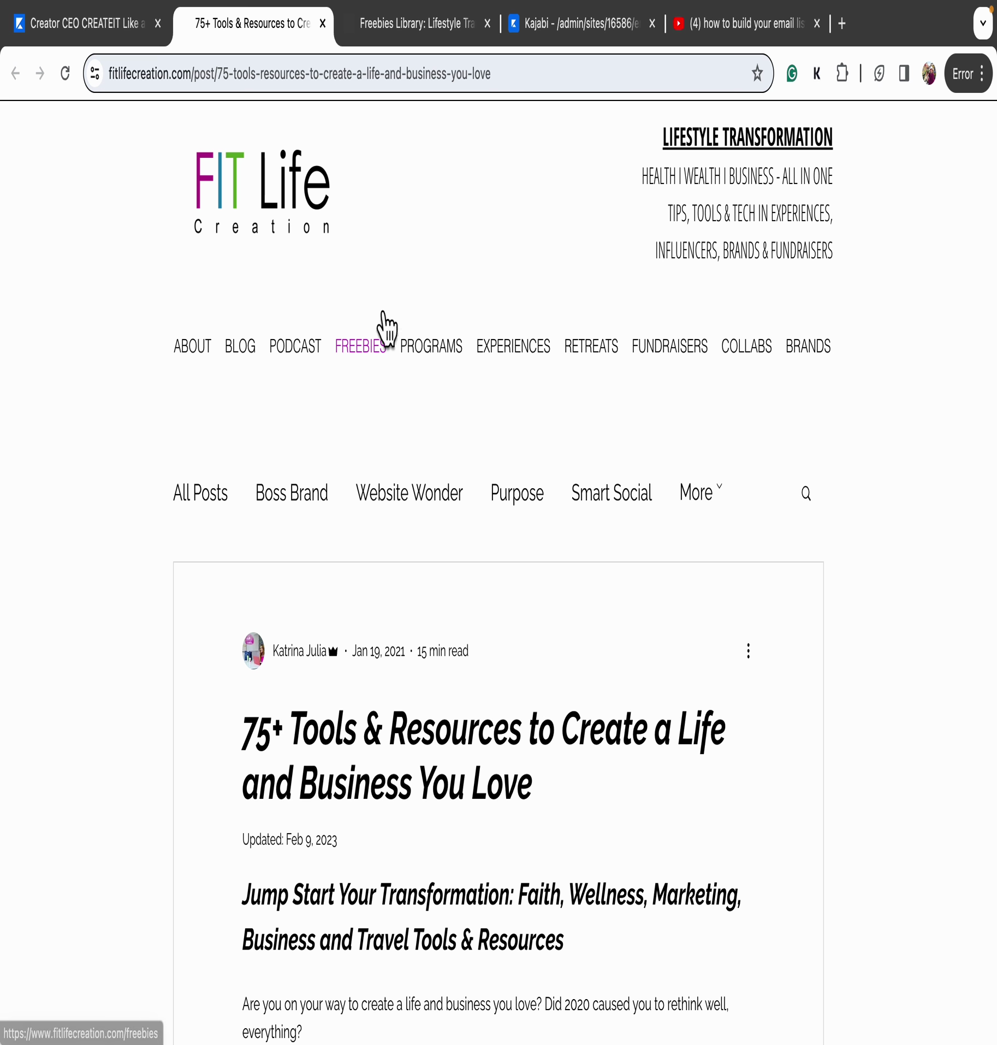
View the upper part of the Freebies Library, and return to the 75+ Tools & Resources post to look through its content
click(413, 30)
scroll(890, 417, down, 15)
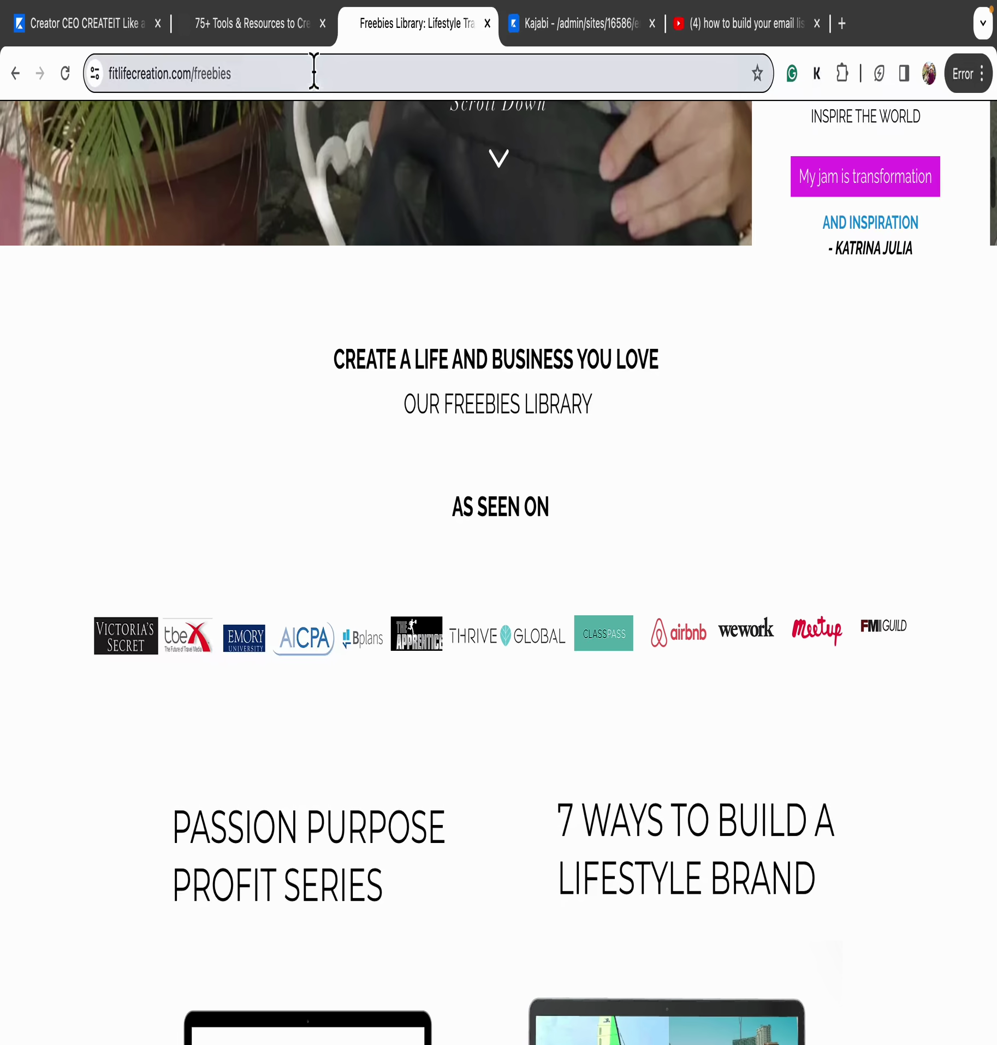
click(262, 23)
scroll(406, 508, down, 20)
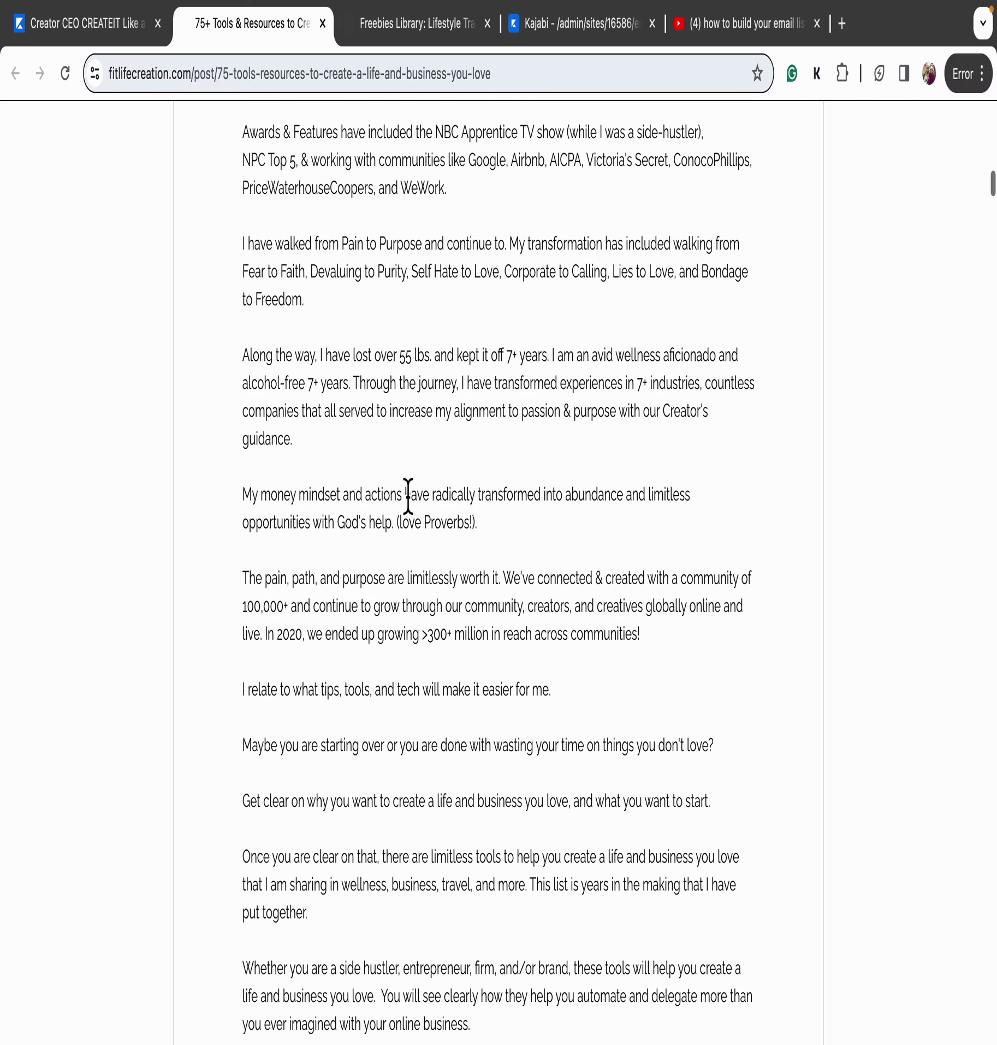
scroll(408, 480, down, 15)
scroll(415, 475, down, 6)
scroll(415, 482, down, 18)
Look through the Freebies Library offers from the Passion Purpose Profit Series down to the In a Day Series on social media
click(409, 27)
scroll(876, 500, down, 4)
scroll(876, 499, down, 8)
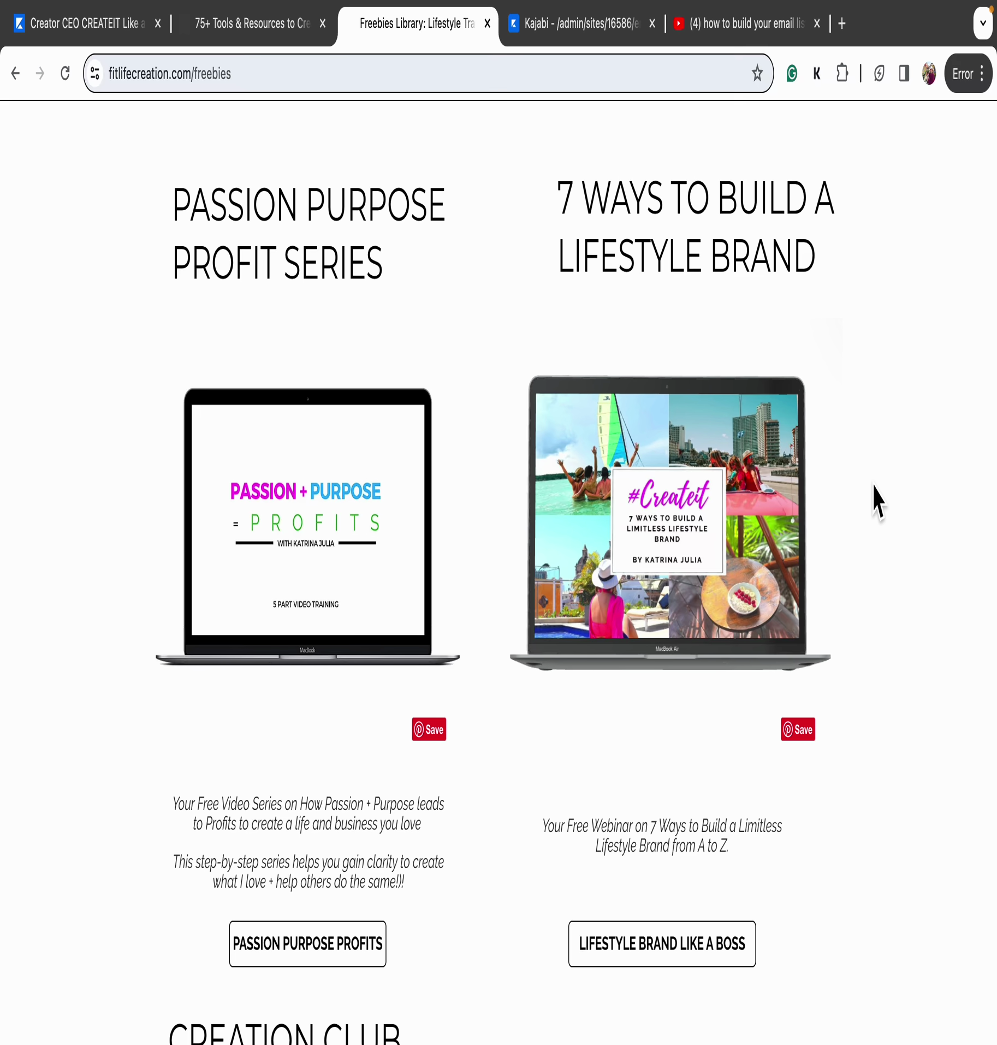
scroll(876, 499, down, 15)
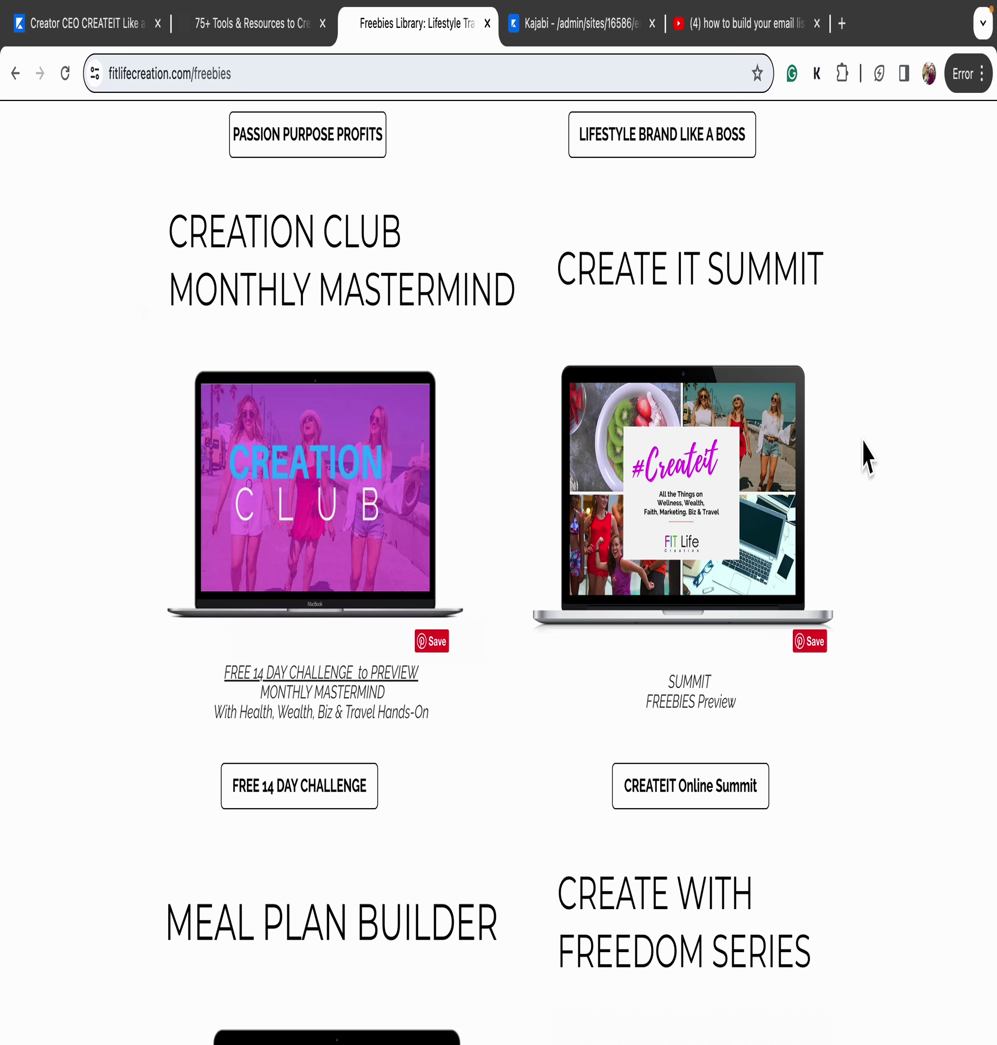
scroll(849, 635, down, 5)
scroll(852, 643, down, 5)
scroll(850, 636, down, 13)
scroll(855, 644, down, 15)
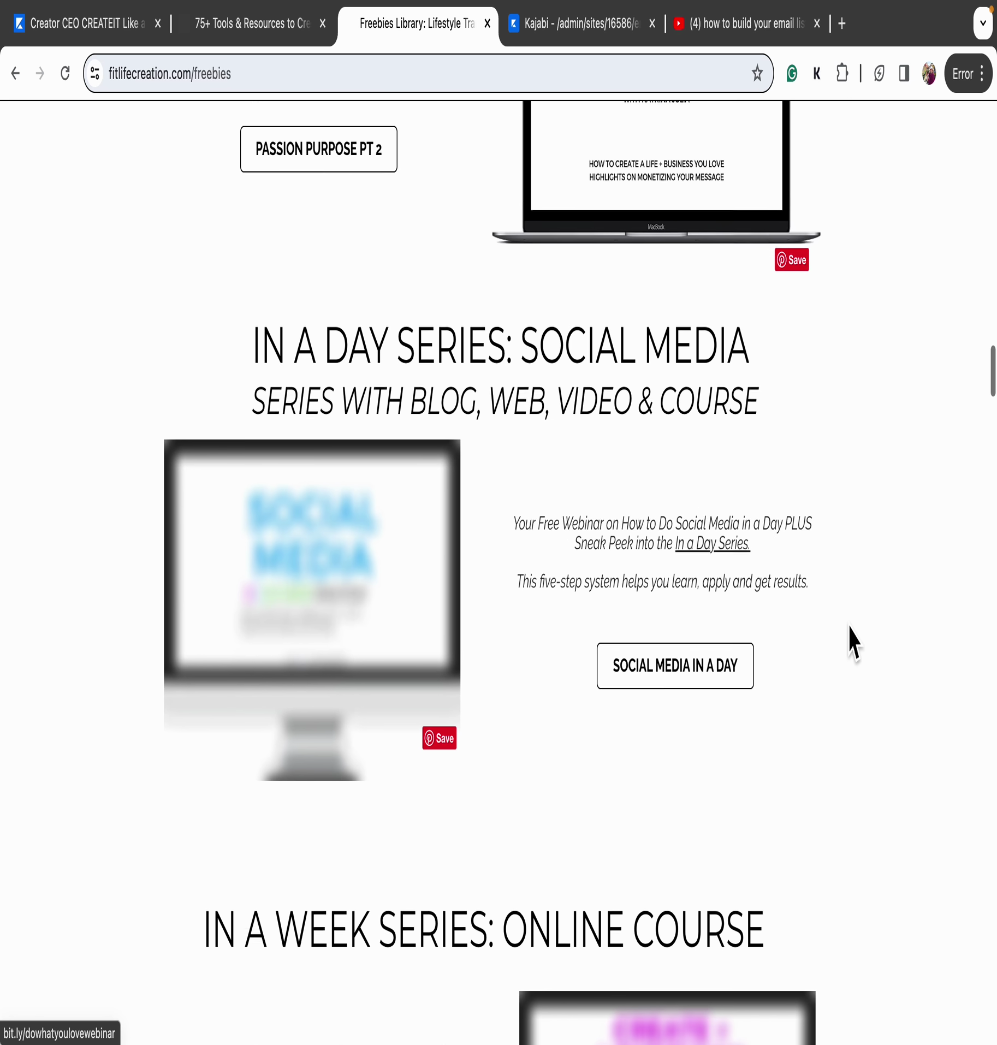
View the Freebies Library's Online Course, Money Maker Mindset and Influencer 411 webinar series
scroll(852, 643, down, 13)
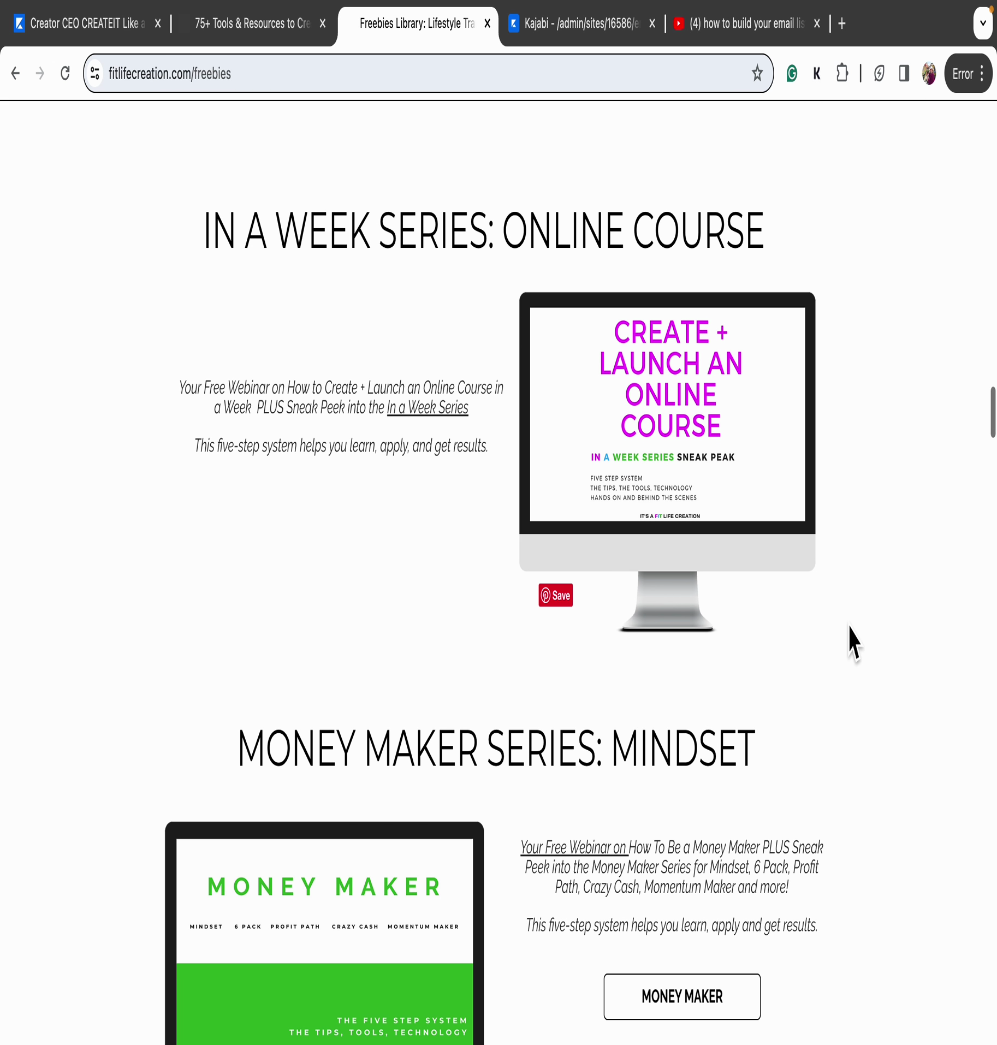
scroll(852, 643, up, 17)
scroll(851, 643, down, 8)
scroll(853, 644, down, 20)
scroll(853, 644, up, 3)
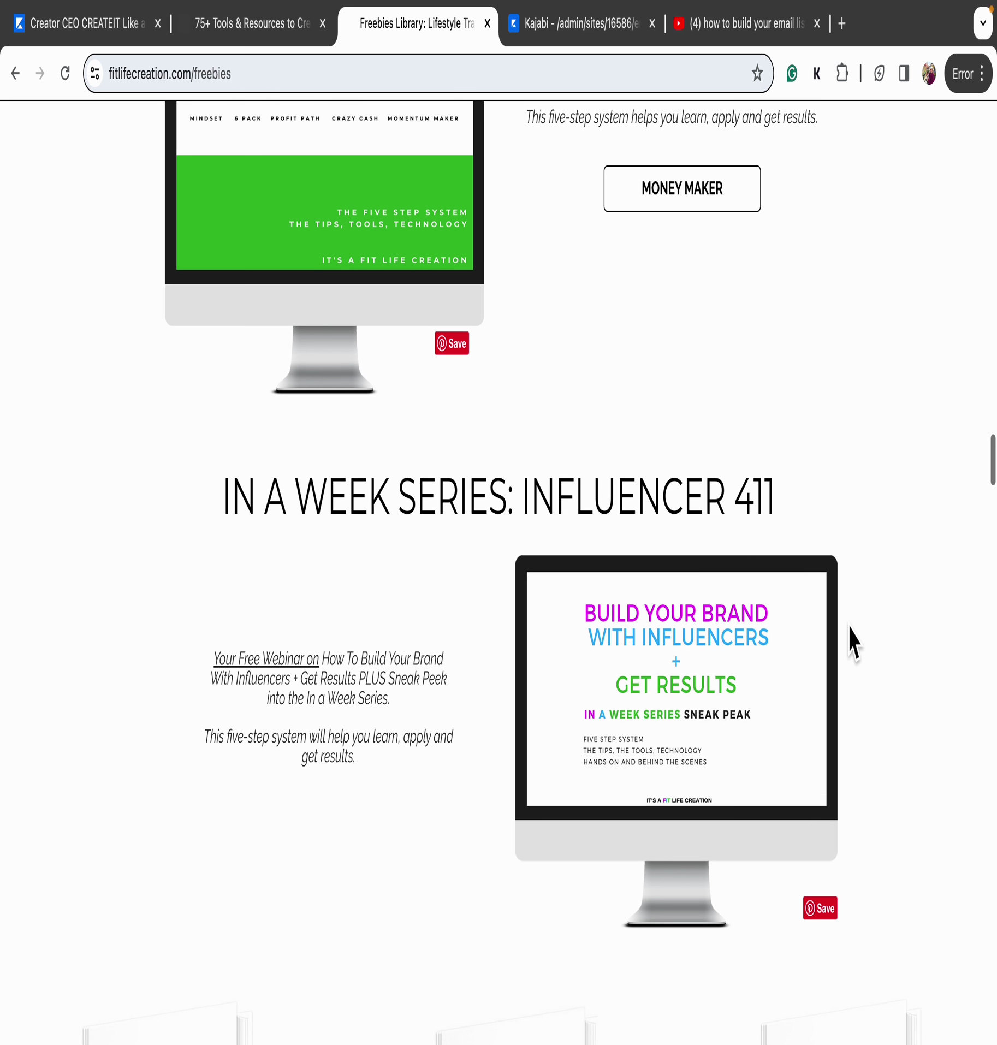
scroll(853, 644, up, 6)
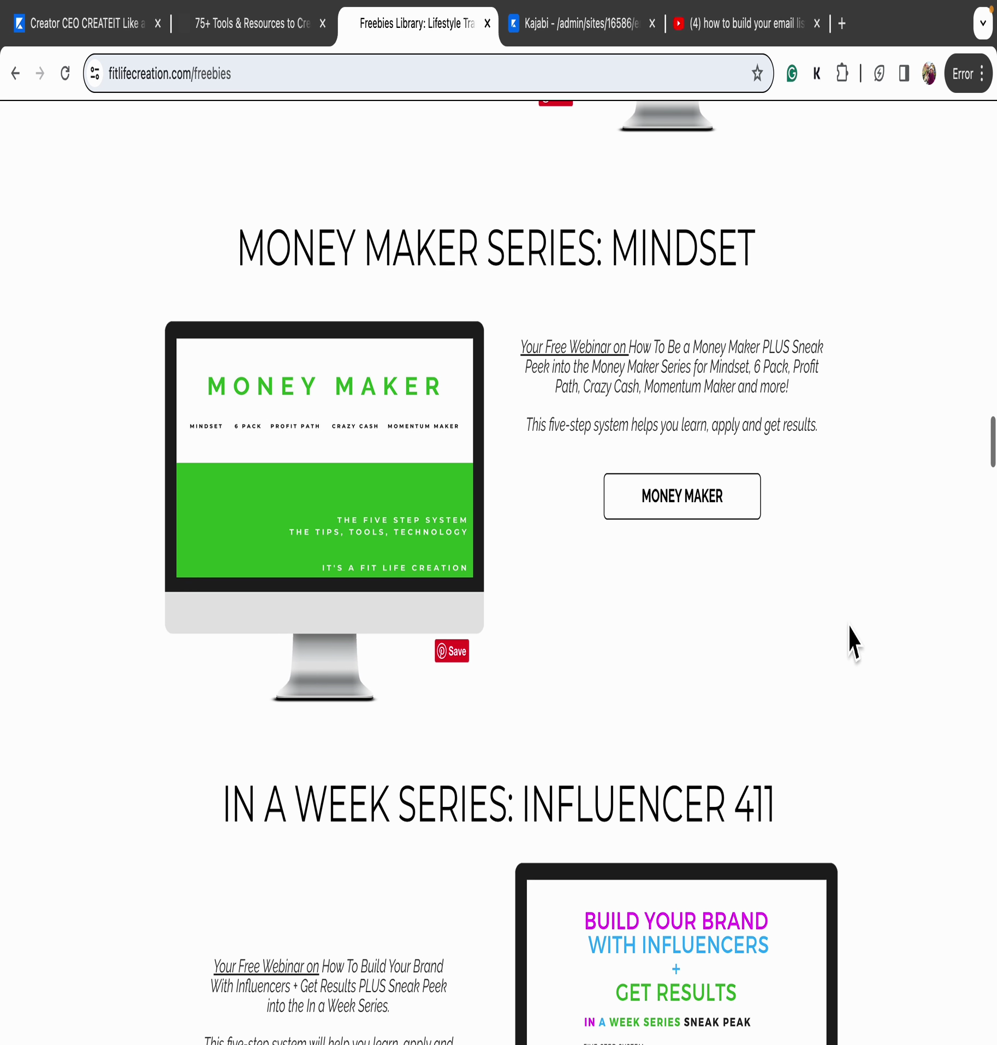
Look through the Freebies Library's webinars, free guides and Lifestyle & Media for Communities & Brands section, and go back to the links page
scroll(558, 366, down, 20)
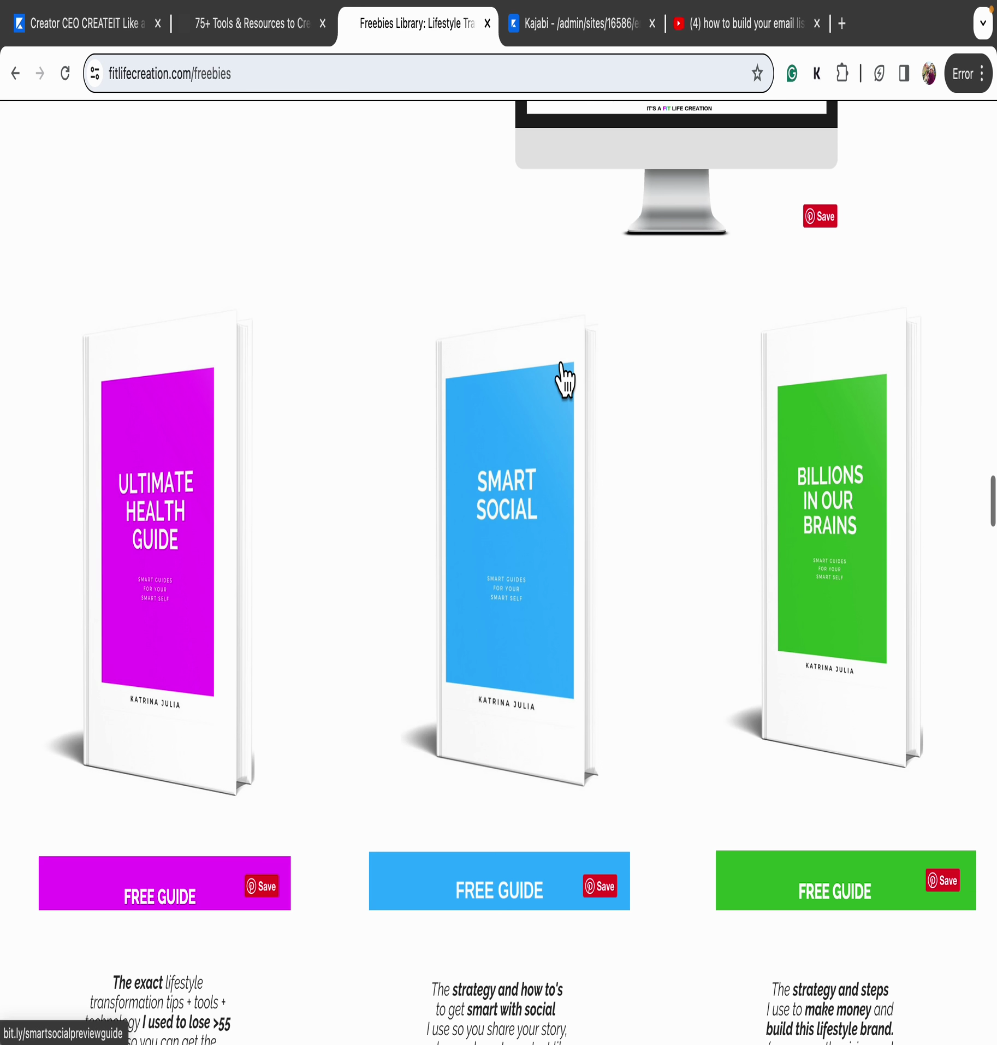
scroll(563, 379, down, 20)
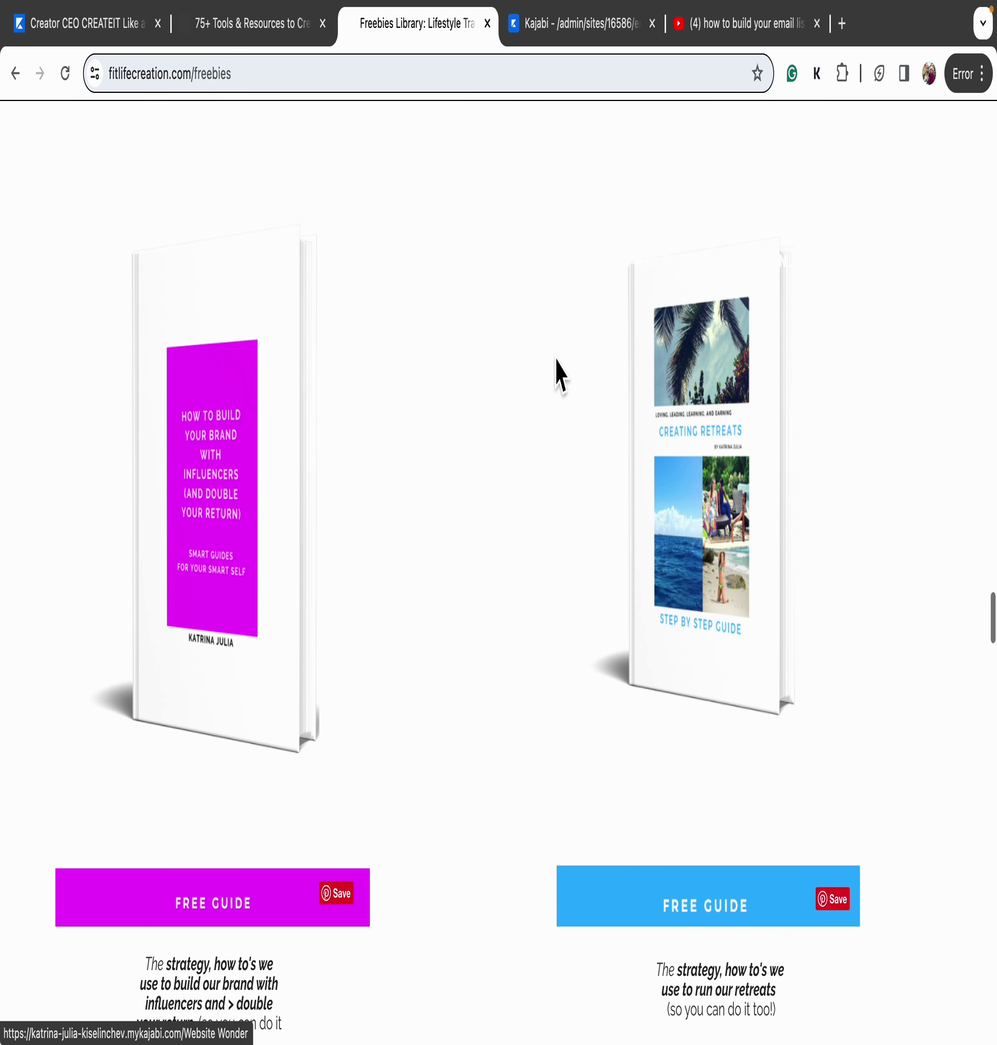
scroll(559, 377, down, 20)
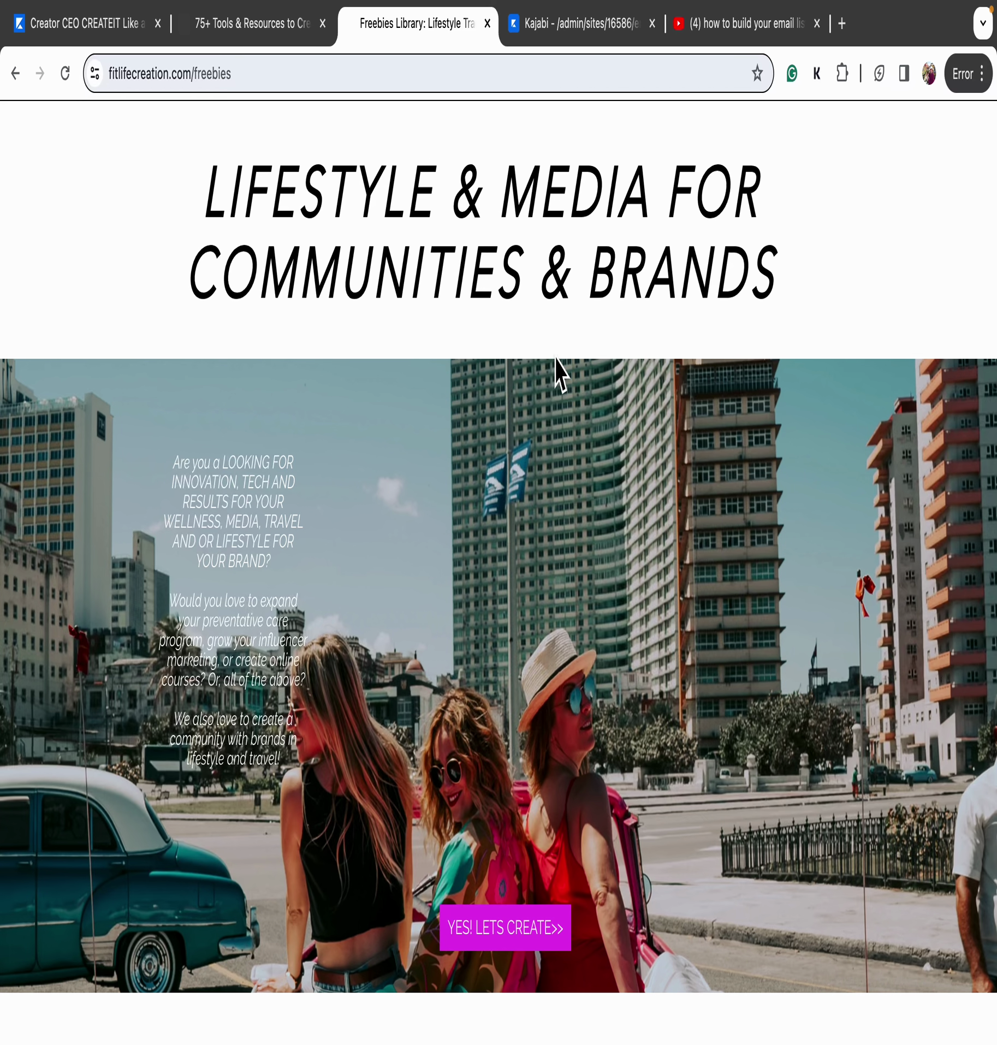
scroll(555, 371, down, 20)
scroll(554, 373, up, 11)
scroll(555, 374, up, 12)
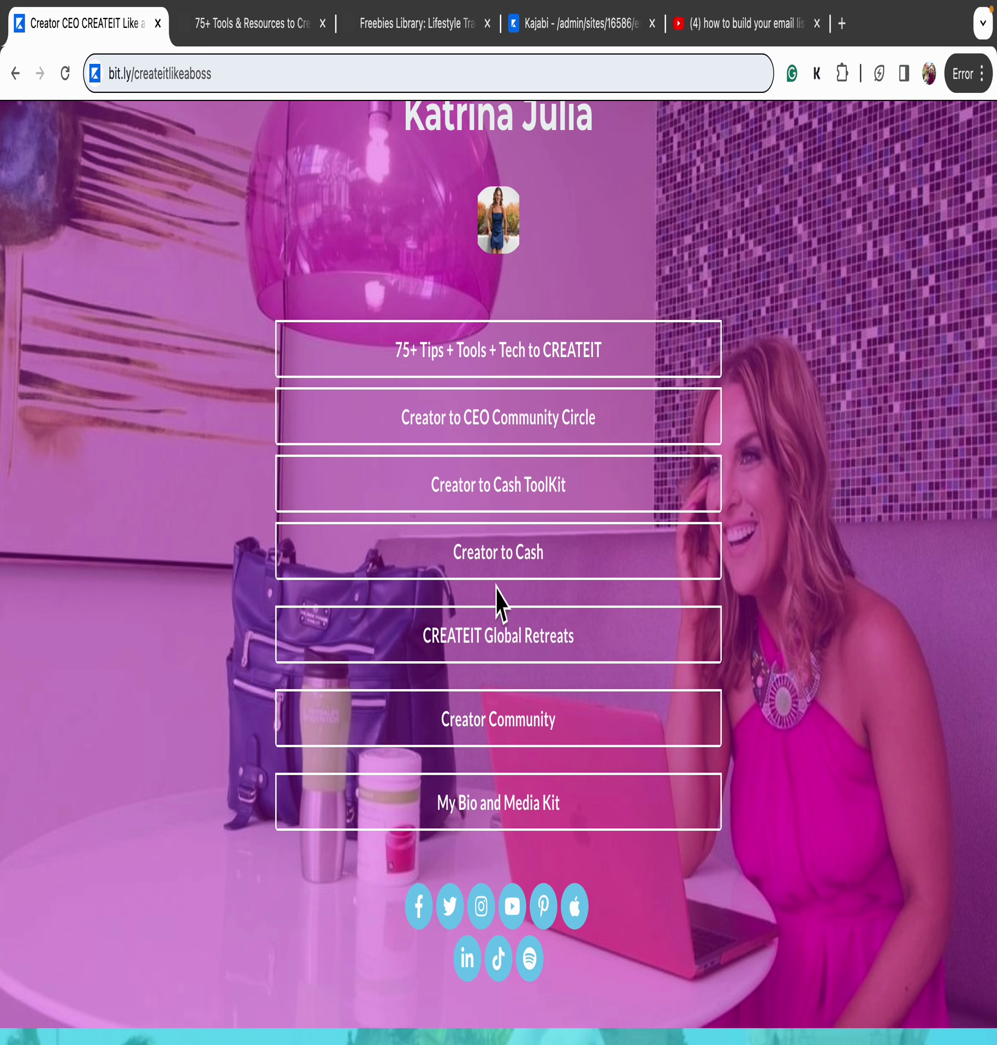
Return to the Freebies Library and view its lower Calling the Creators section, its As Seen On logos and the first free series
click(419, 37)
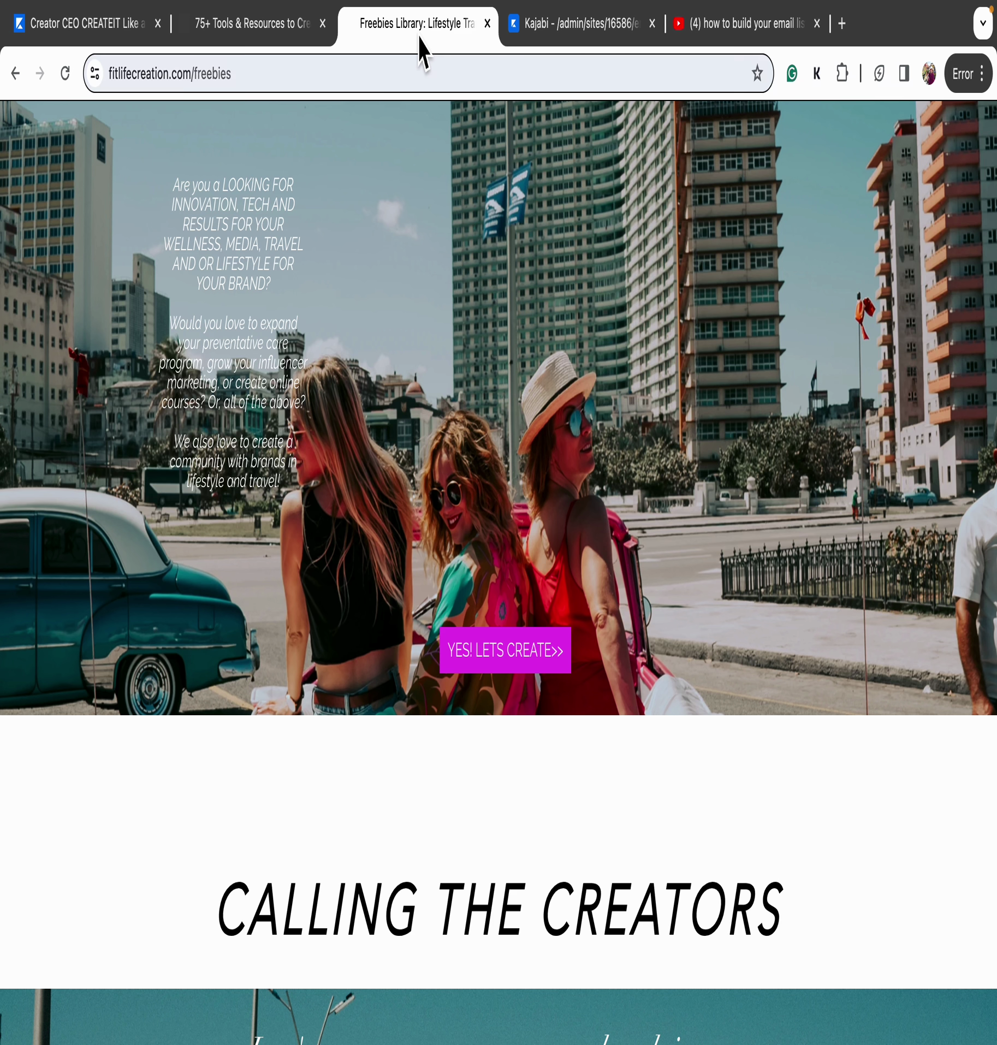
scroll(536, 373, down, 20)
scroll(534, 354, up, 20)
scroll(537, 354, down, 6)
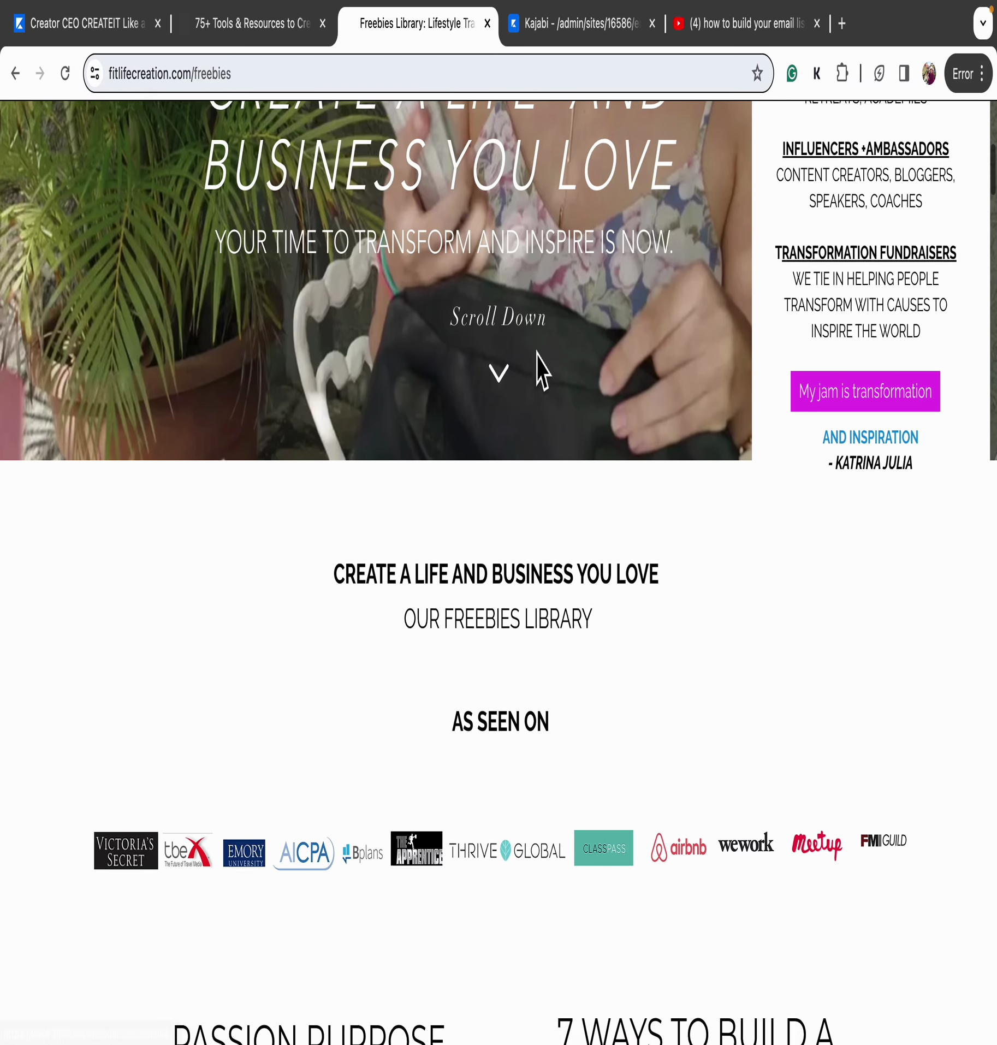
scroll(537, 373, down, 10)
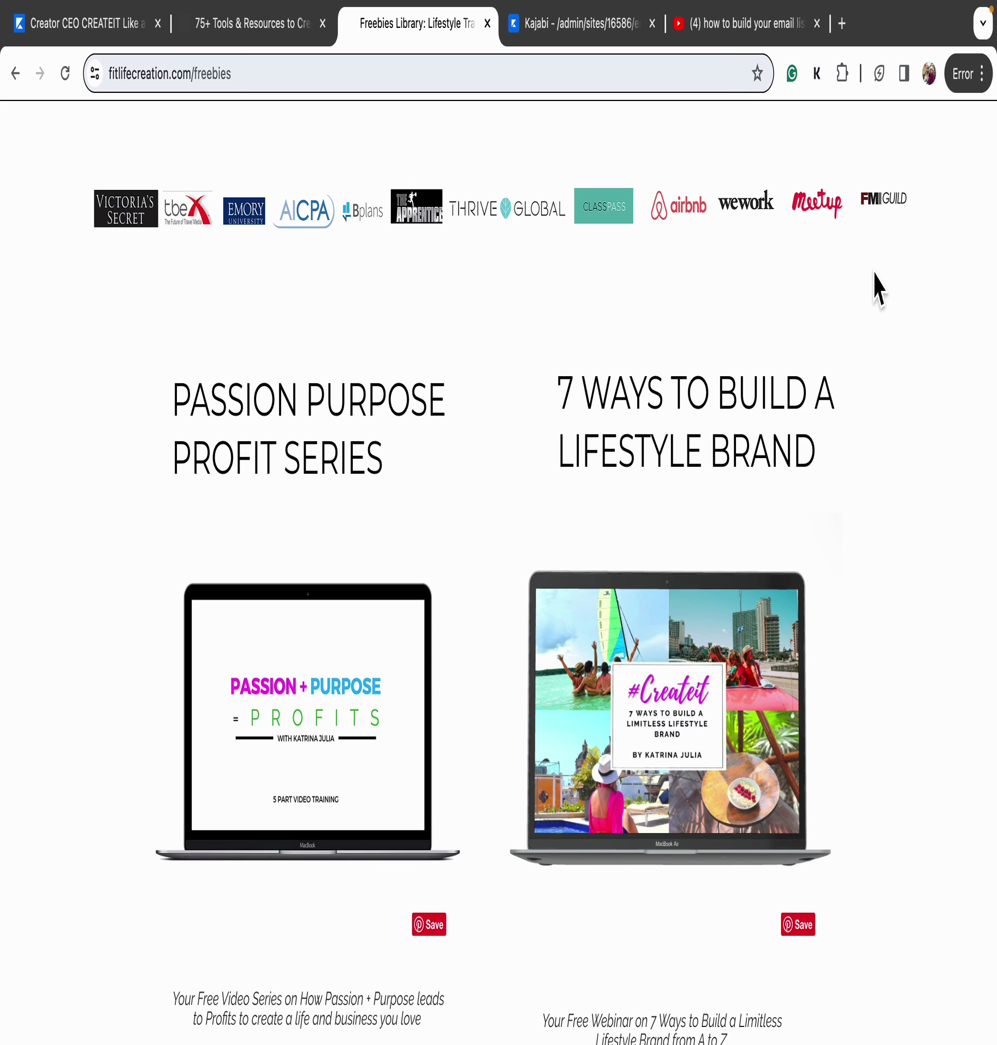
Switch to Kajabi's Email Campaigns and review the sends, open rates, click rates and statuses across the campaign list
click(582, 30)
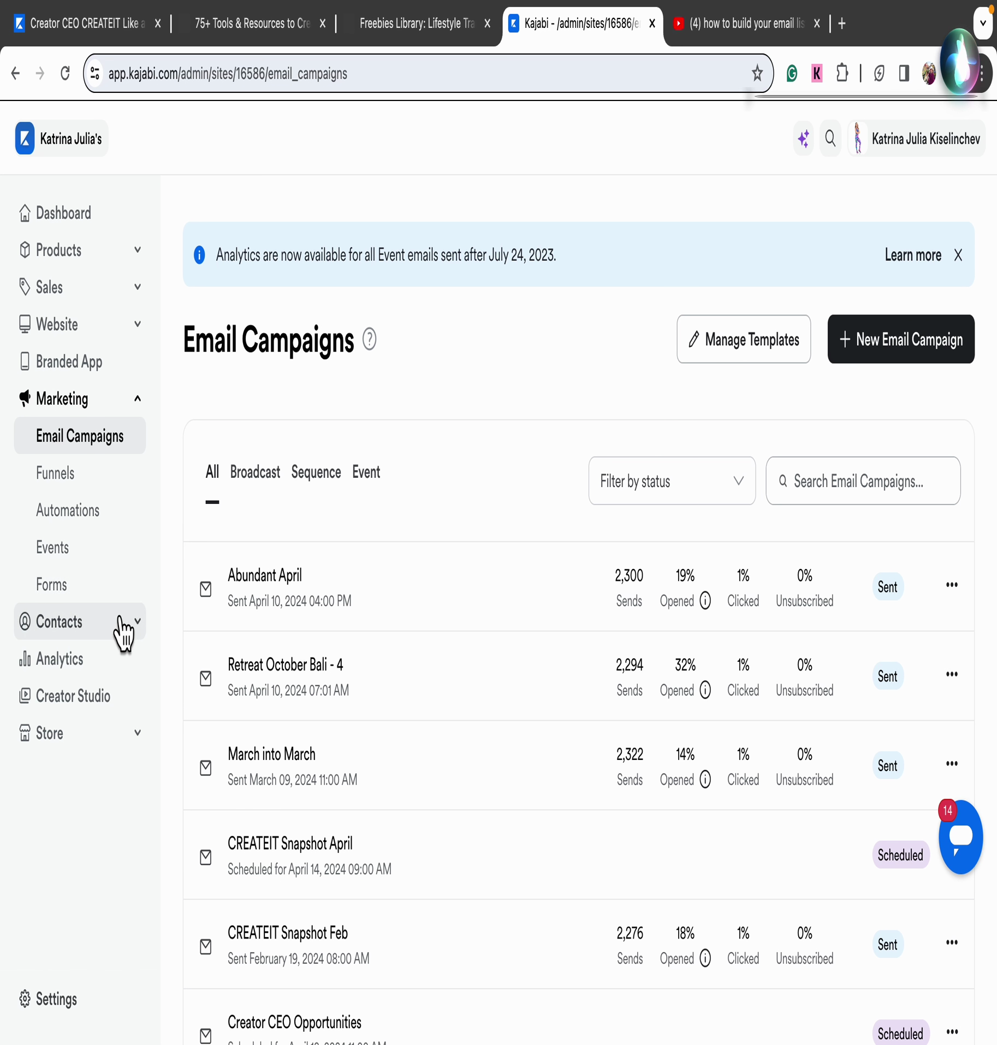
scroll(675, 702, down, 20)
scroll(659, 742, up, 20)
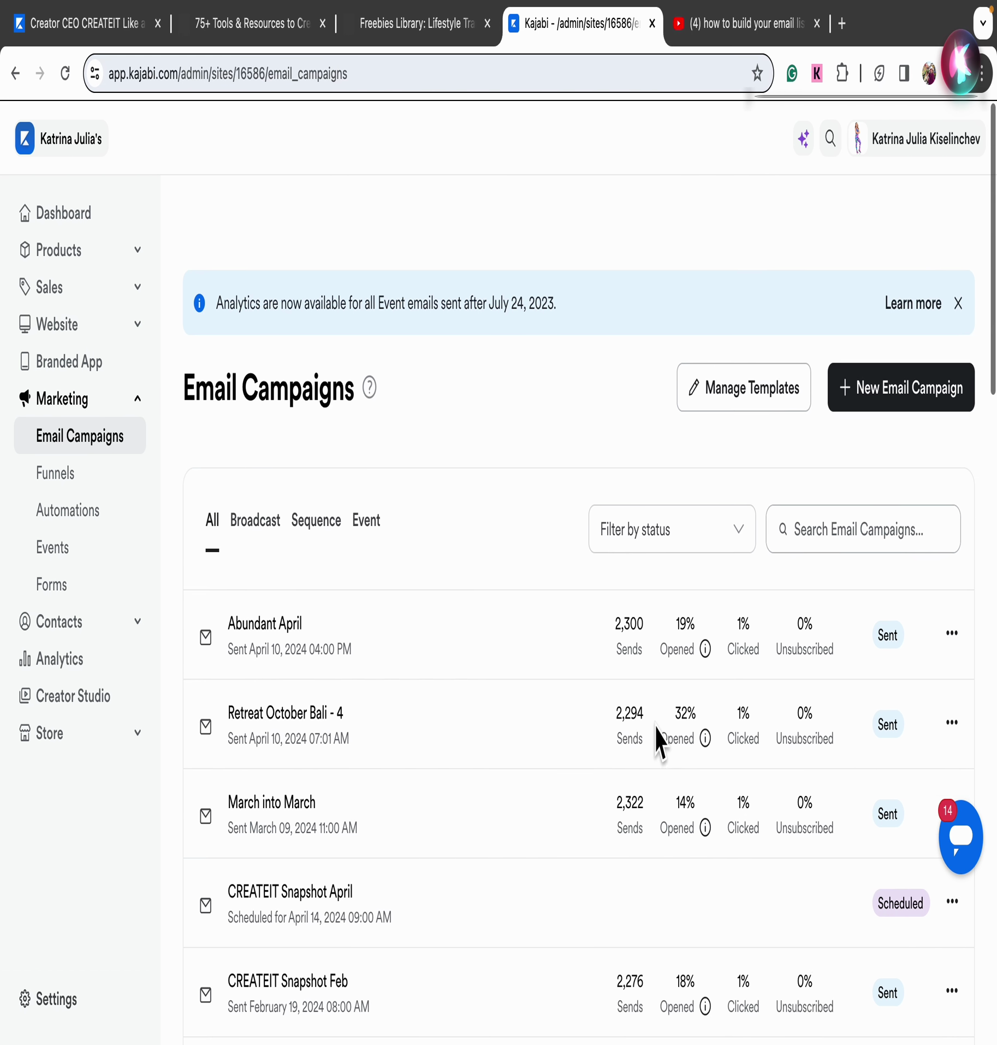
scroll(659, 743, down, 1)
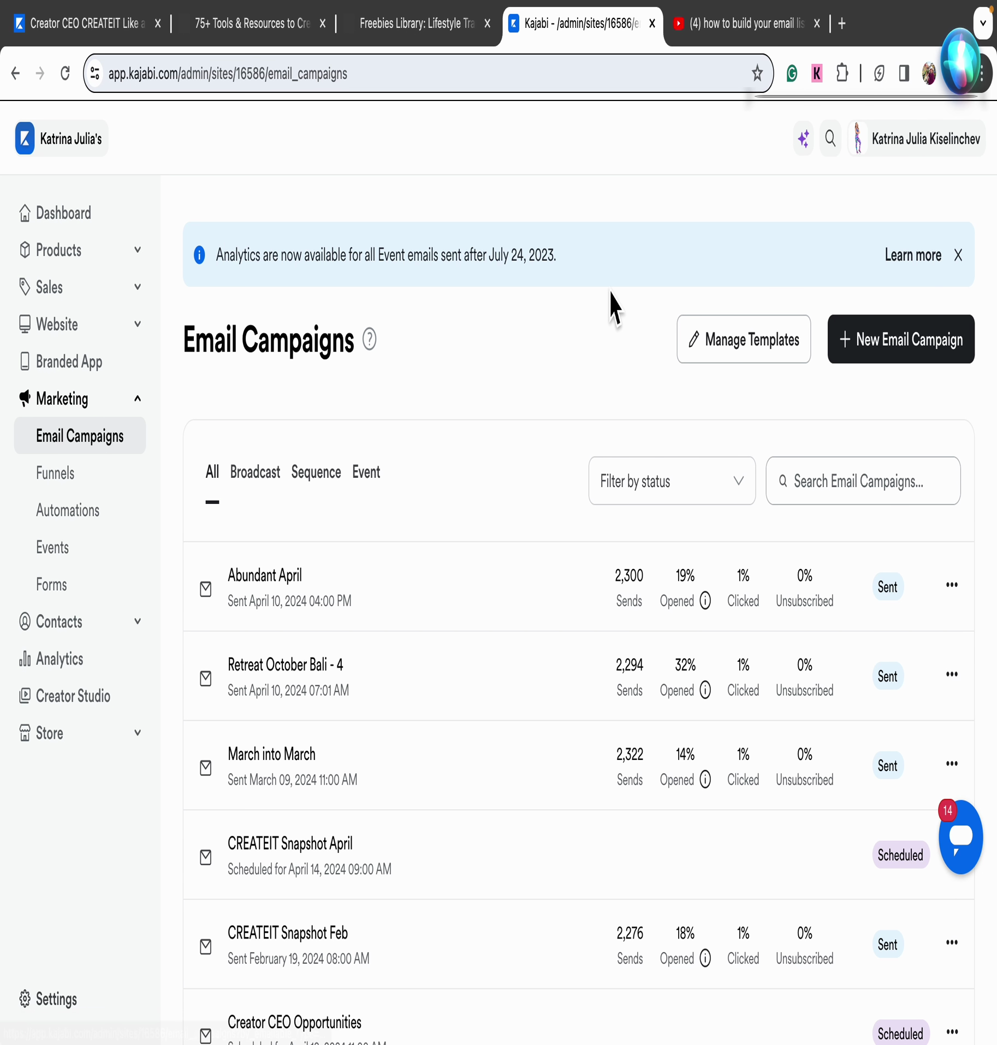
scroll(748, 615, down, 15)
scroll(749, 614, up, 5)
scroll(746, 606, up, 4)
scroll(701, 437, up, 2)
scroll(690, 470, down, 20)
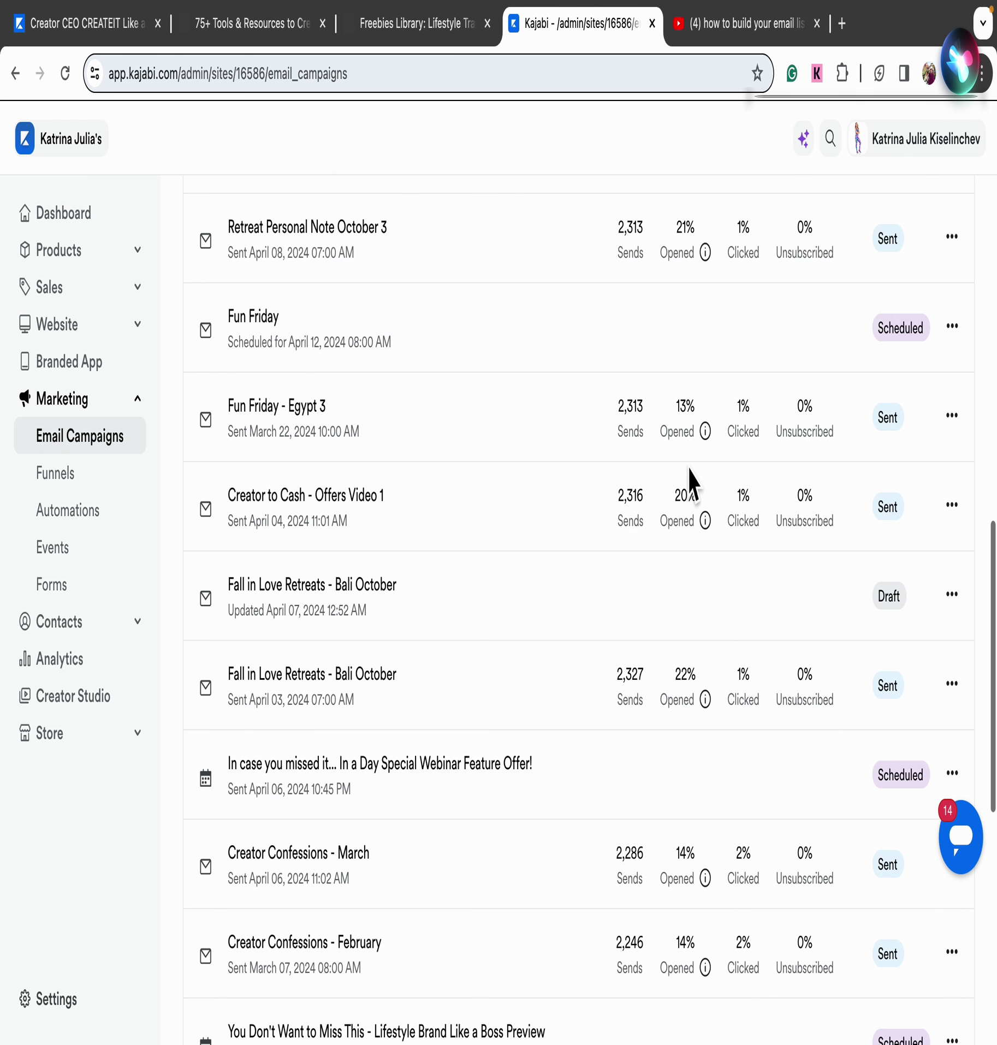
scroll(688, 475, down, 9)
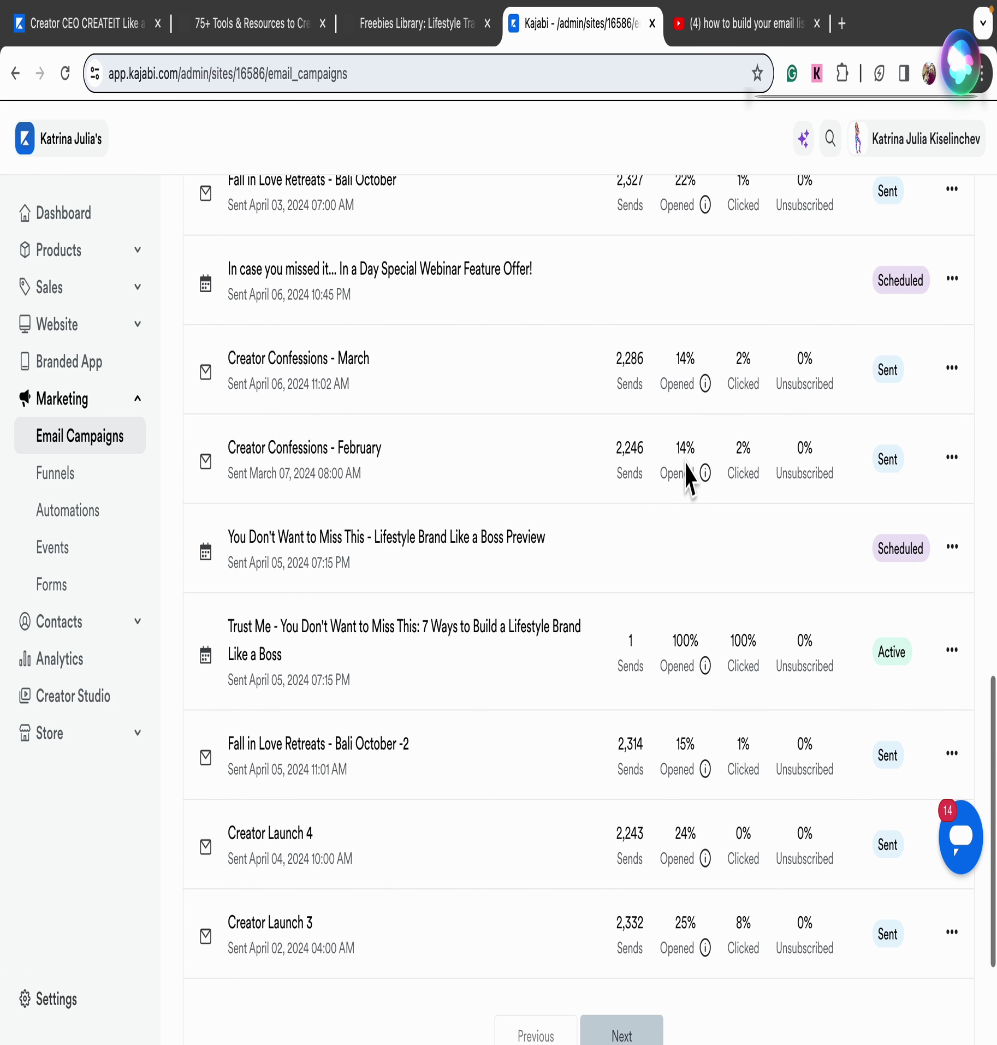
scroll(689, 478, down, 1)
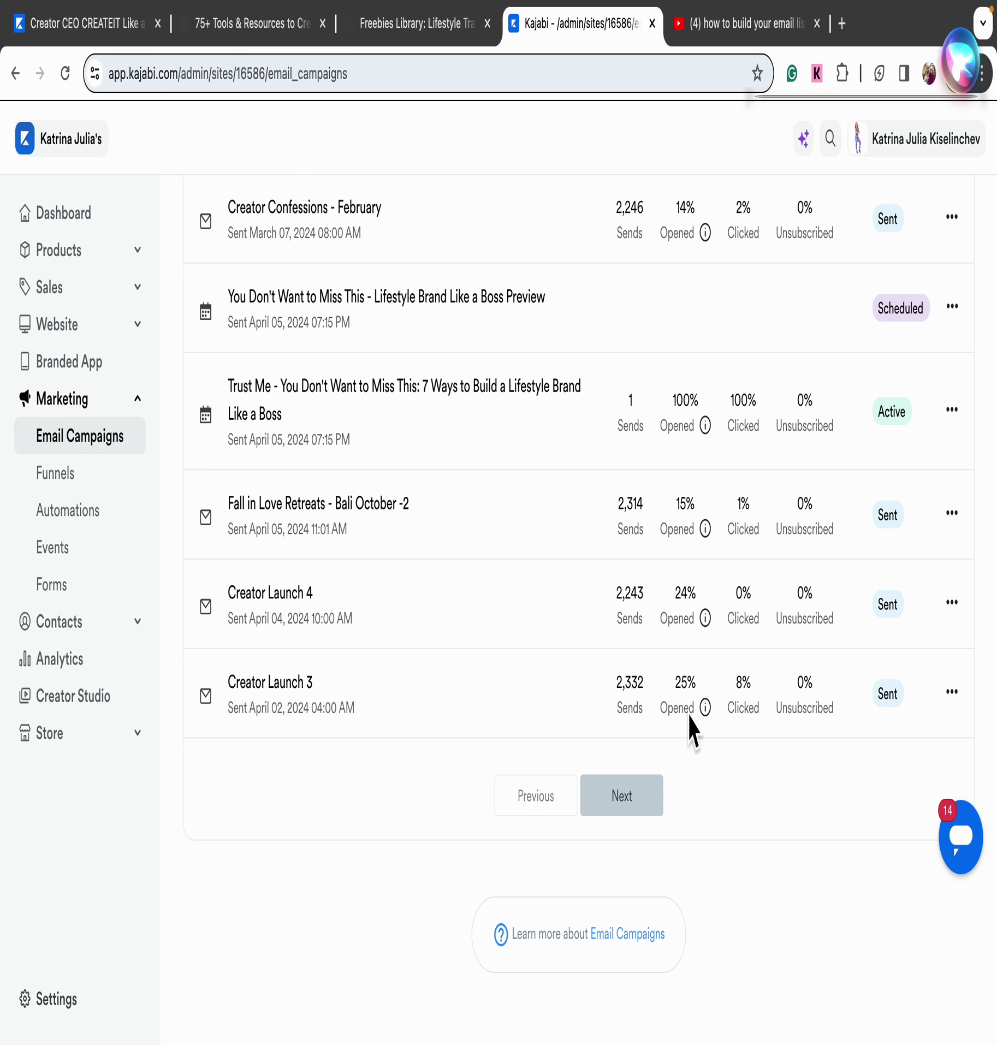
scroll(957, 474, up, 15)
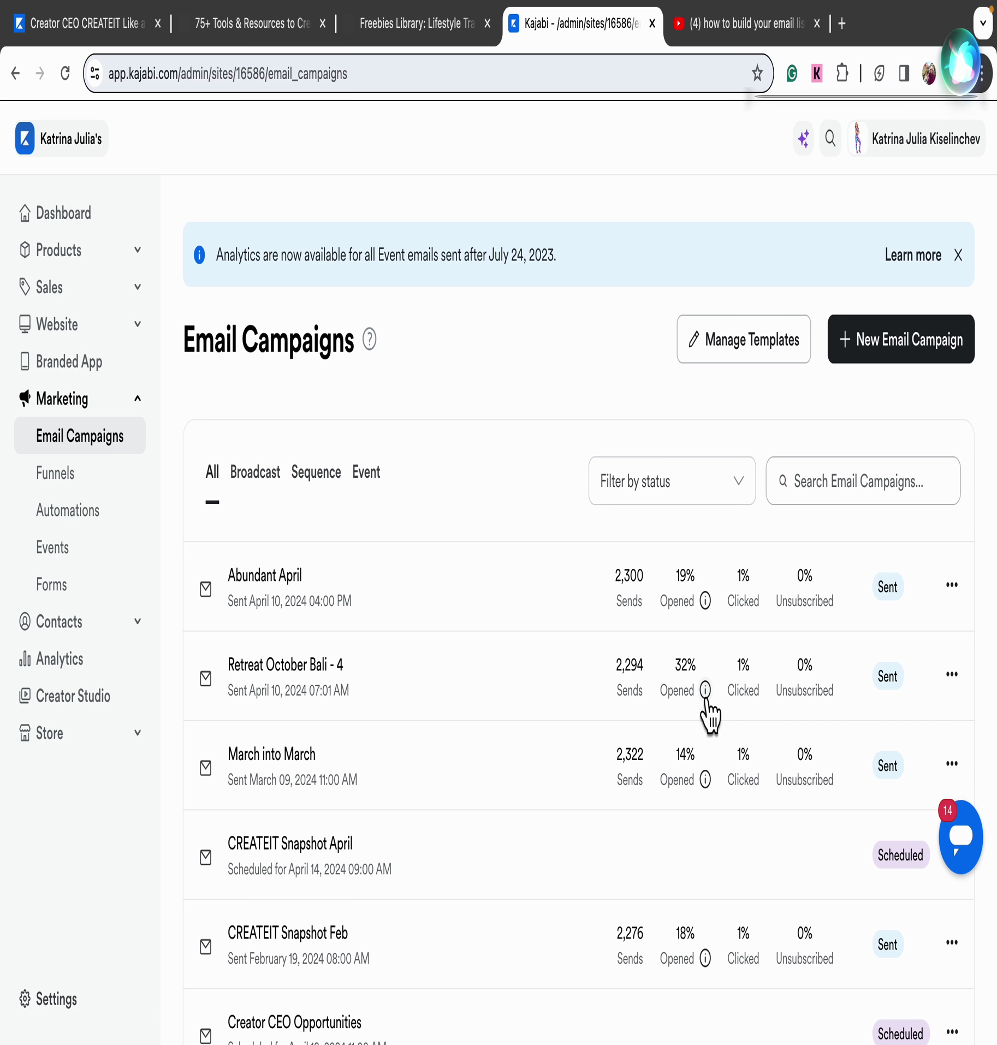
Open the report for the Retreat October Bali - 4 campaign, and preview its email to check the recipients, sender and subject
click(311, 675)
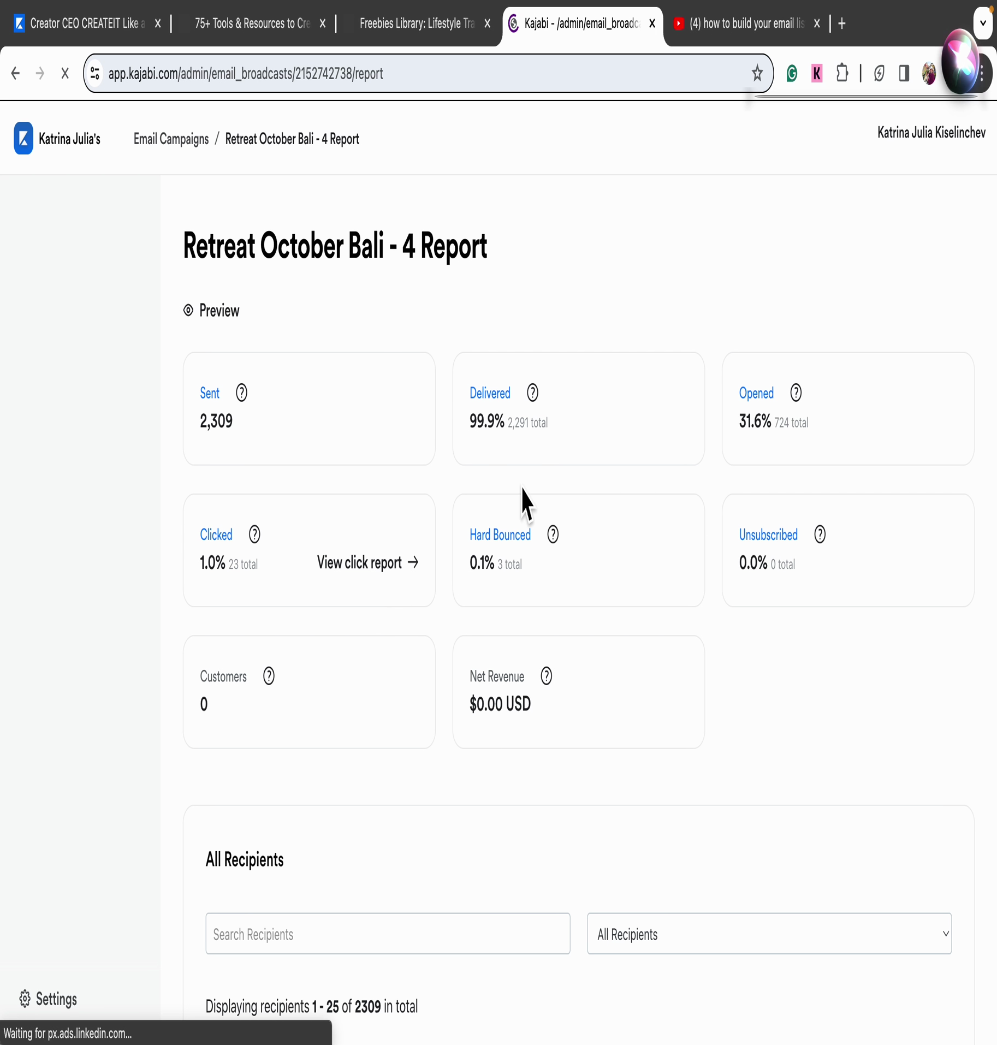
click(234, 322)
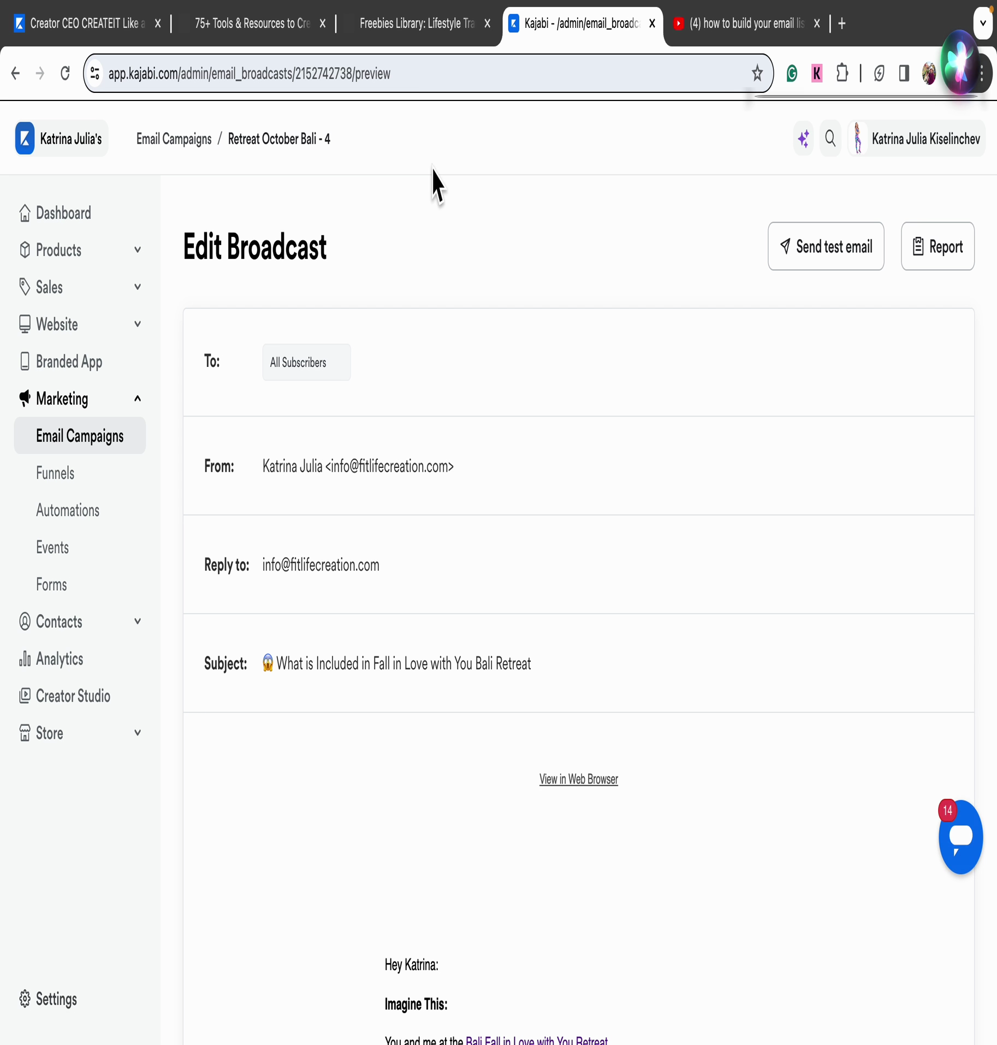
scroll(677, 552, down, 2)
click(750, 104)
scroll(763, 544, up, 2)
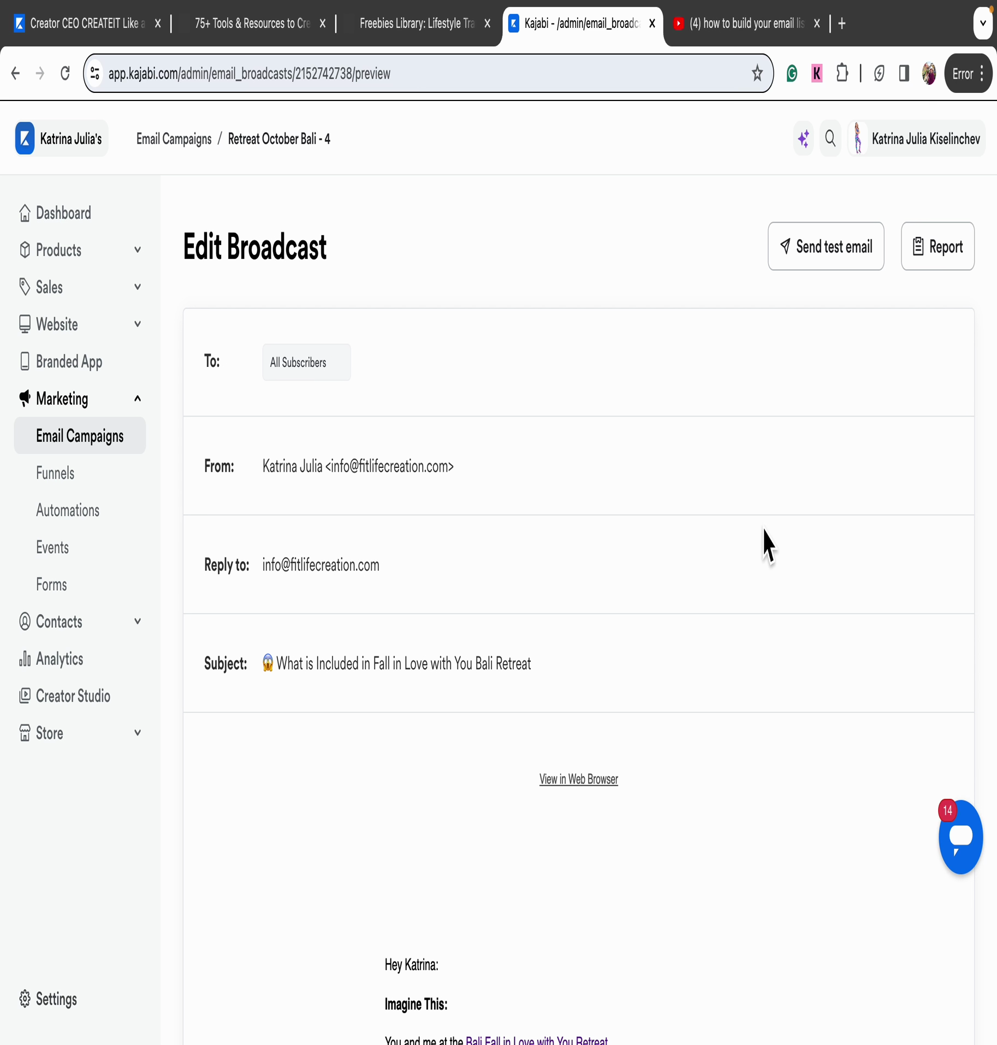
mouse_move(579, 16)
scroll(849, 933, down, 3)
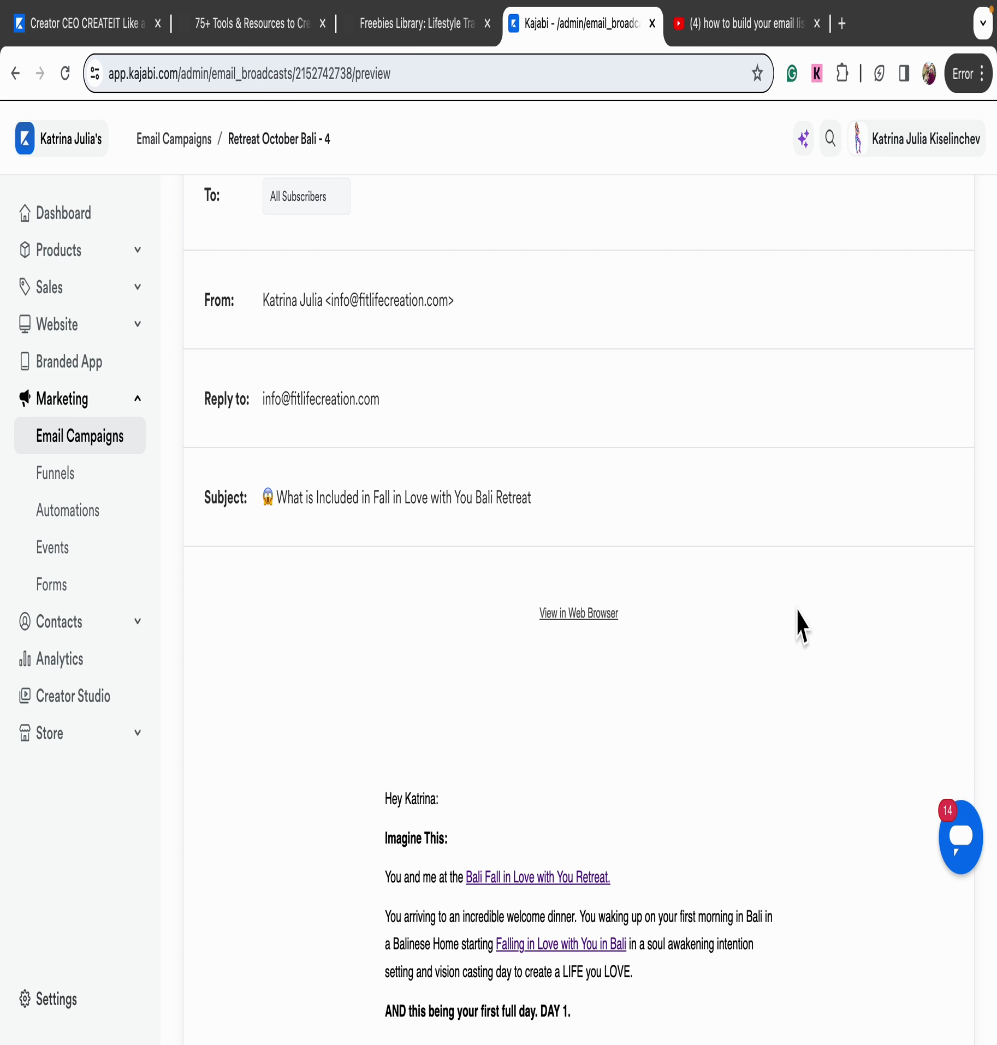
Read the Bali retreat email from its greeting through the Imagine This passages and photos to the Bali Swing image
scroll(799, 627, down, 7)
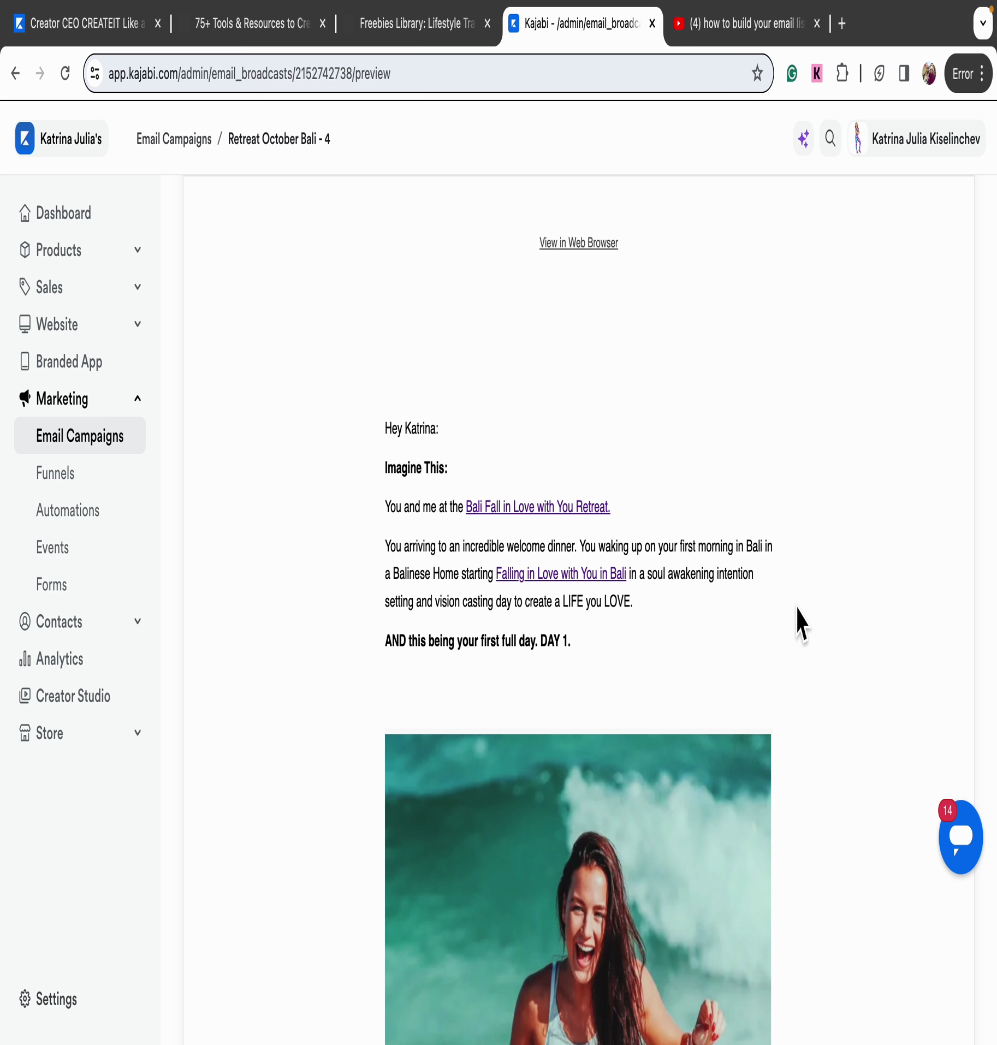
scroll(800, 624, down, 2)
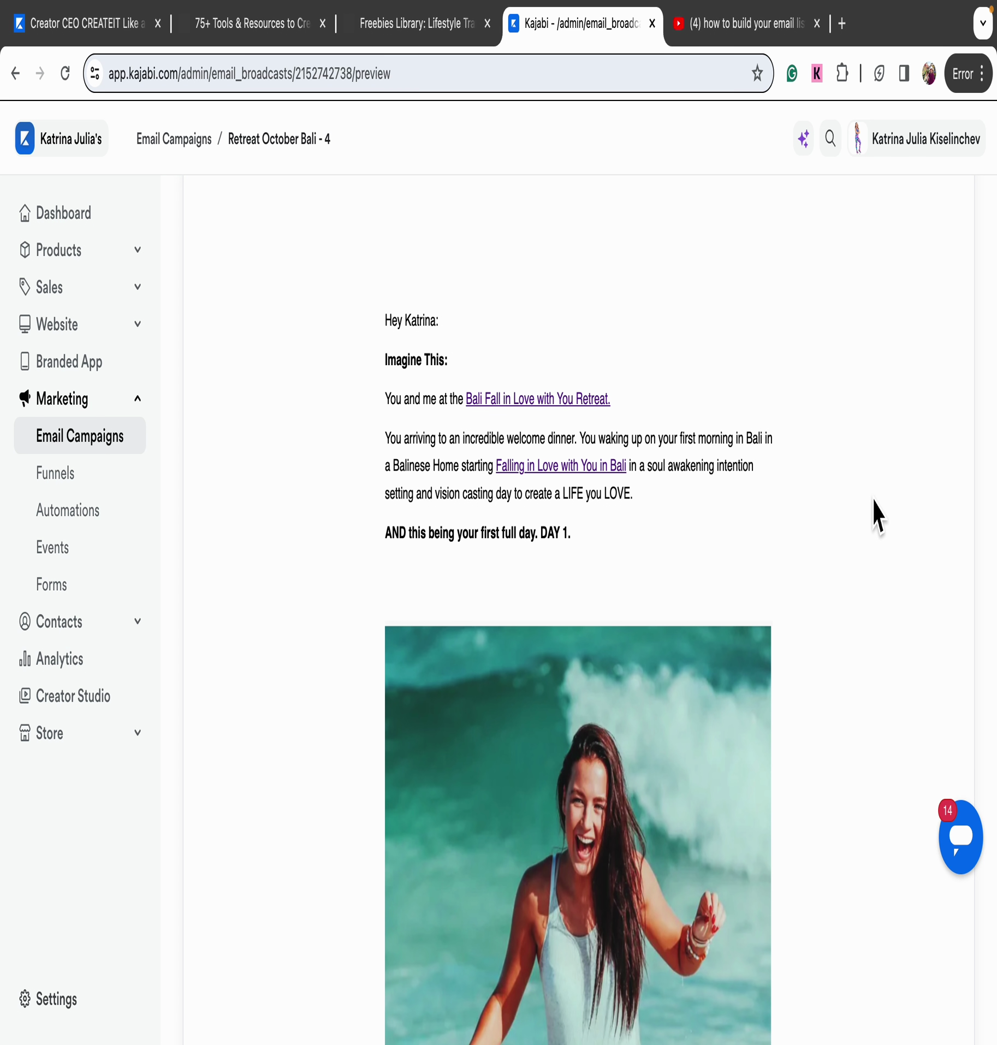
scroll(876, 515, down, 1)
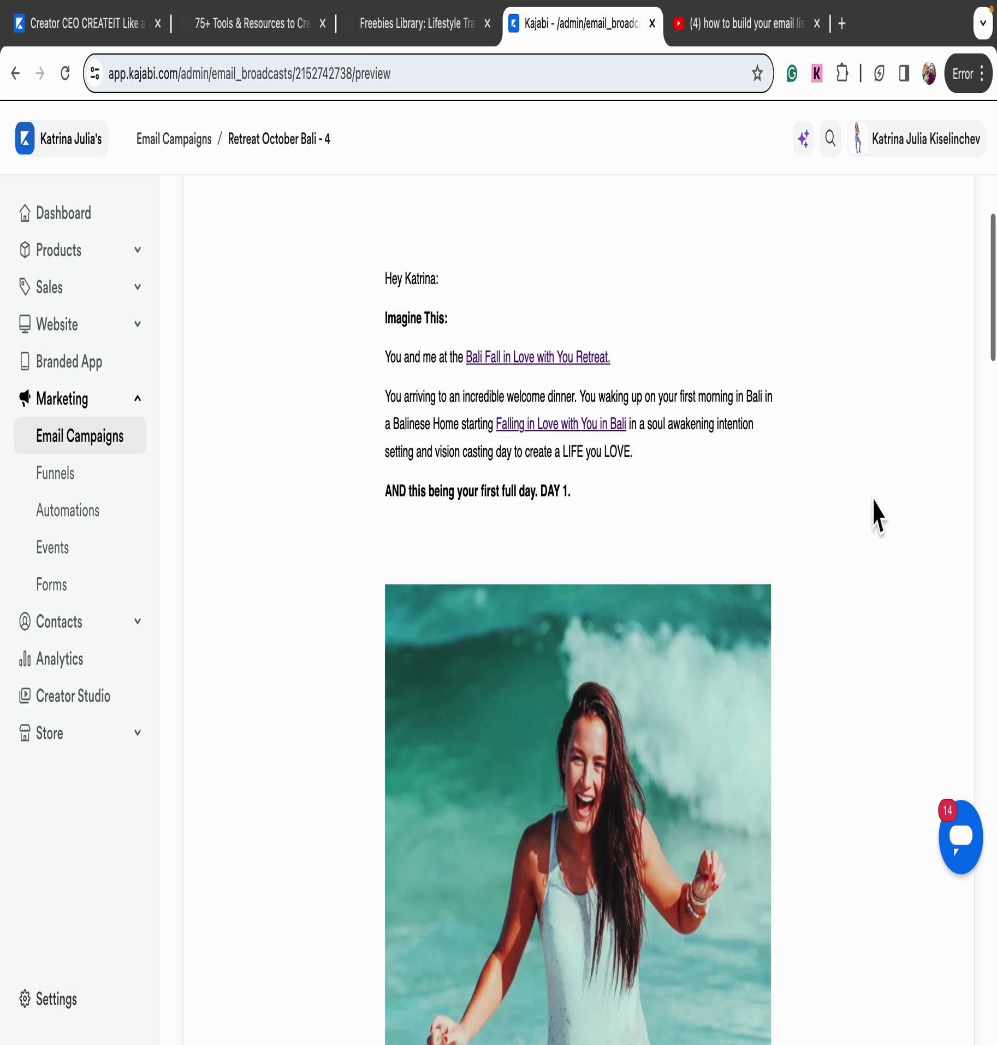
scroll(876, 516, down, 4)
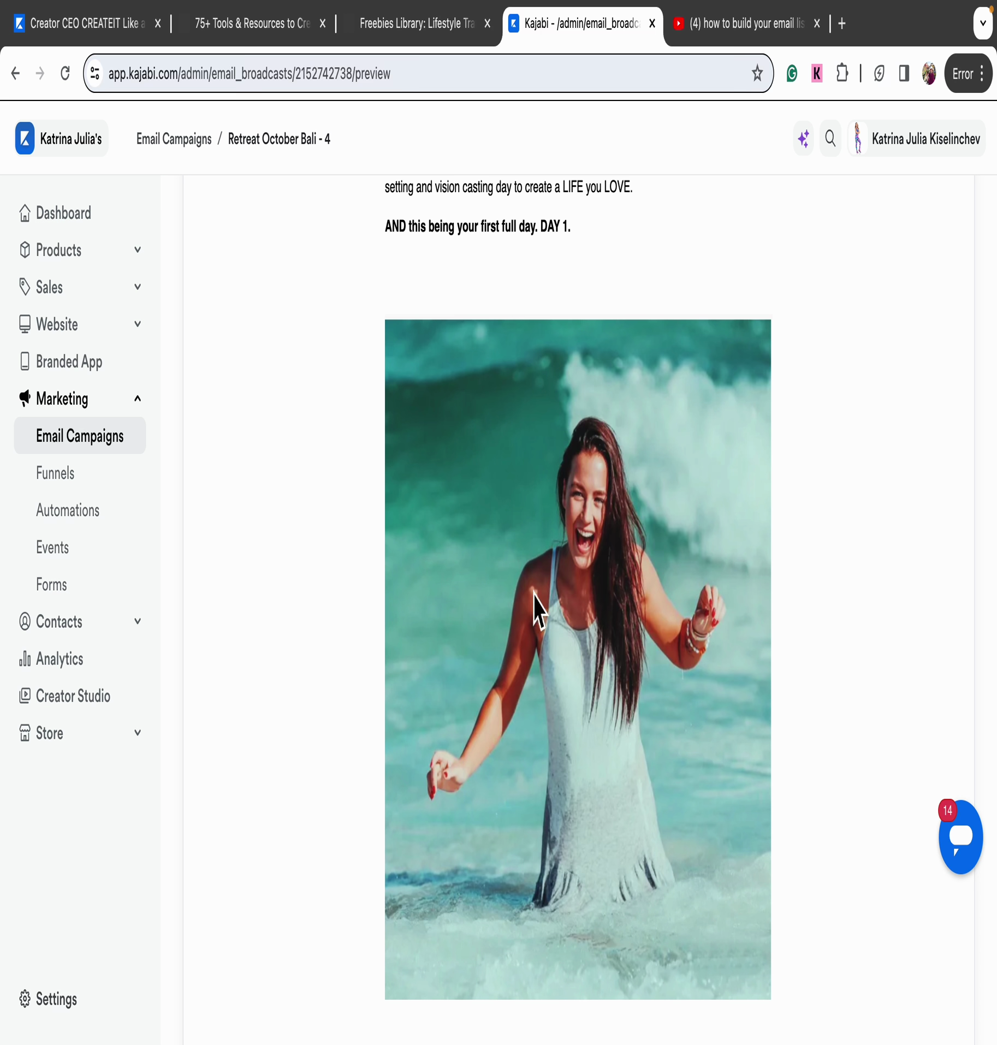
scroll(985, 505, down, 3)
scroll(983, 505, down, 10)
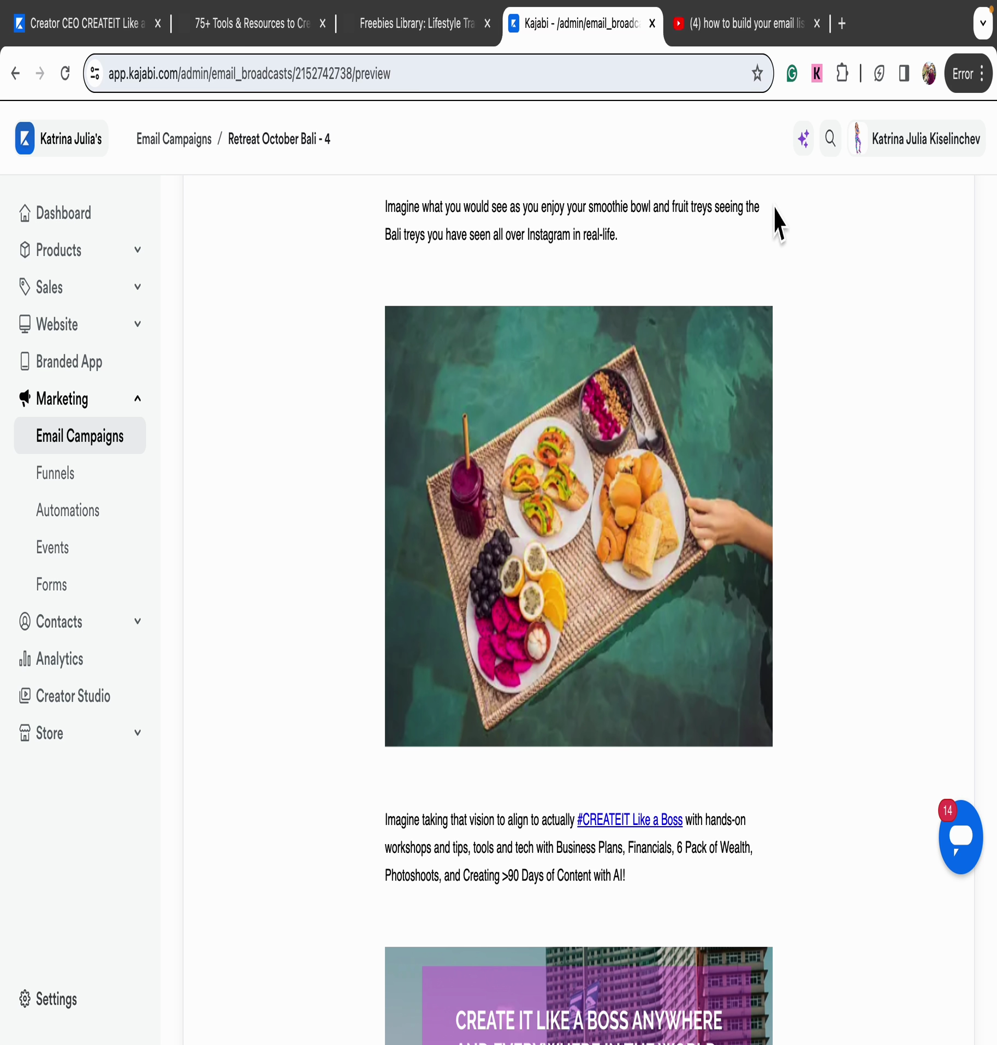
scroll(678, 577, down, 7)
scroll(678, 577, down, 2)
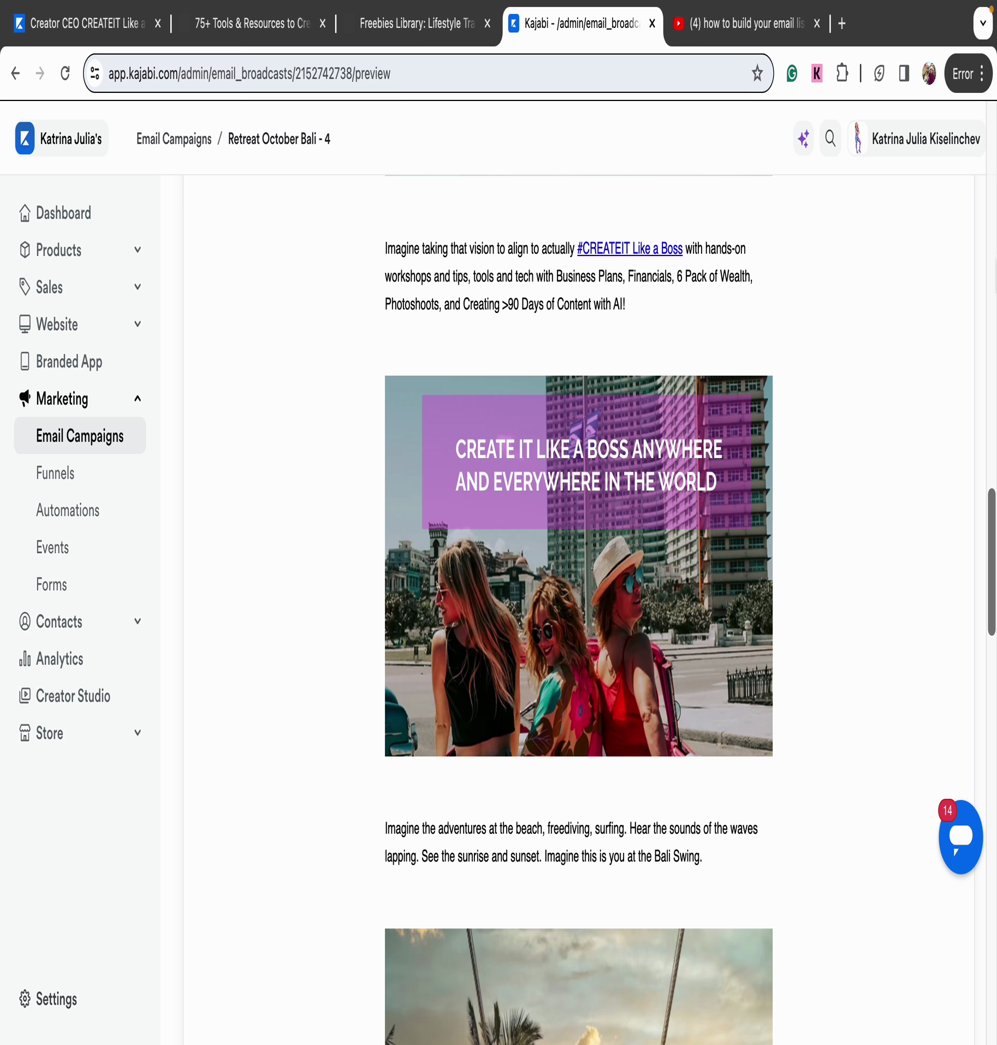
scroll(909, 433, down, 4)
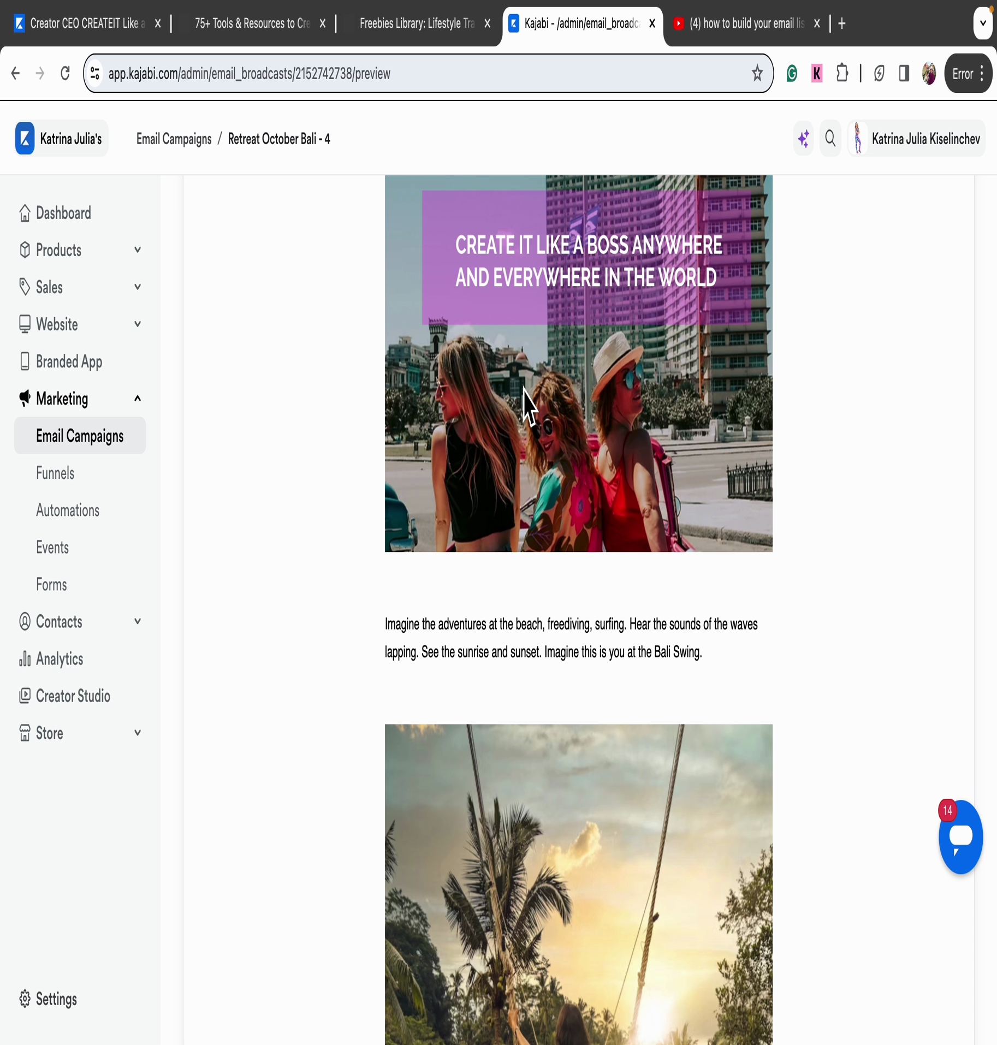
scroll(881, 435, down, 7)
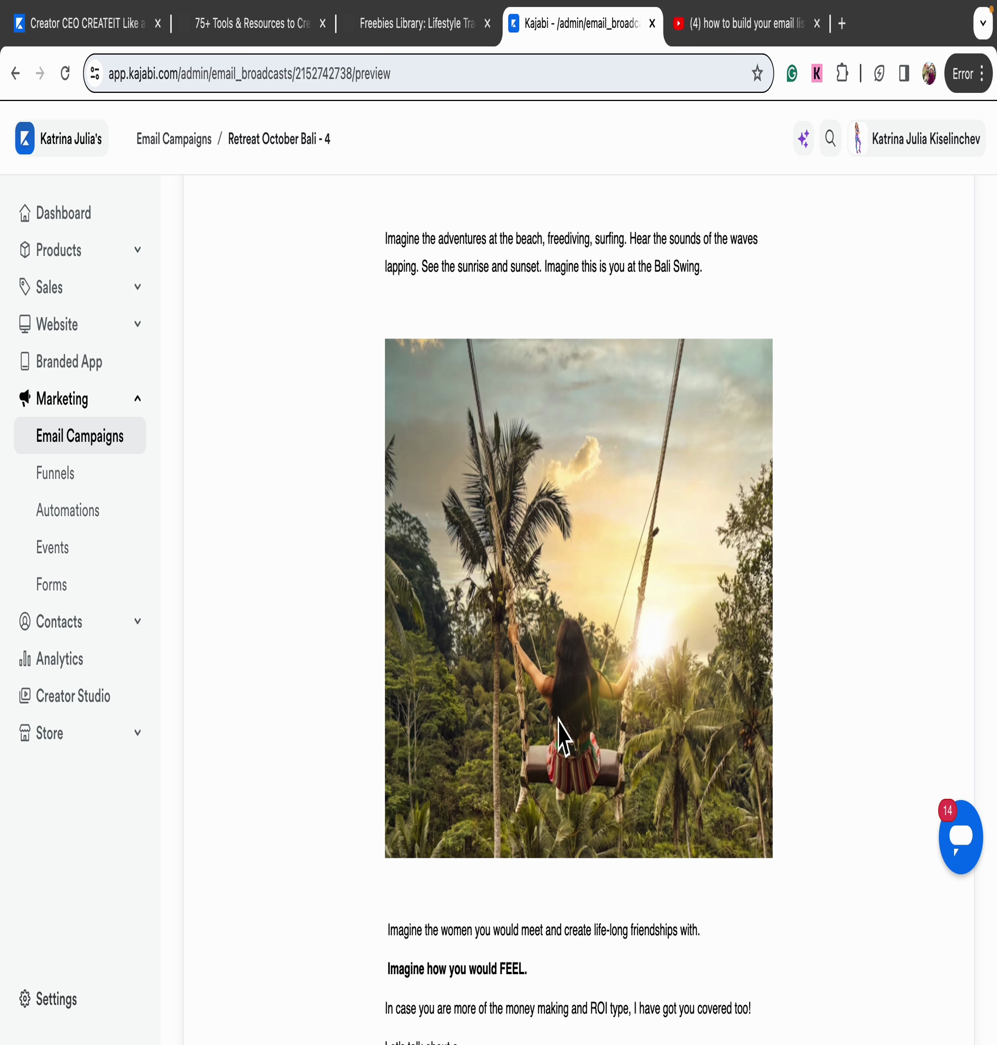
Examine the retreat email's early bird, included course and wellness expense offers, along with its CREATEIT with Us call to action
scroll(621, 747, down, 5)
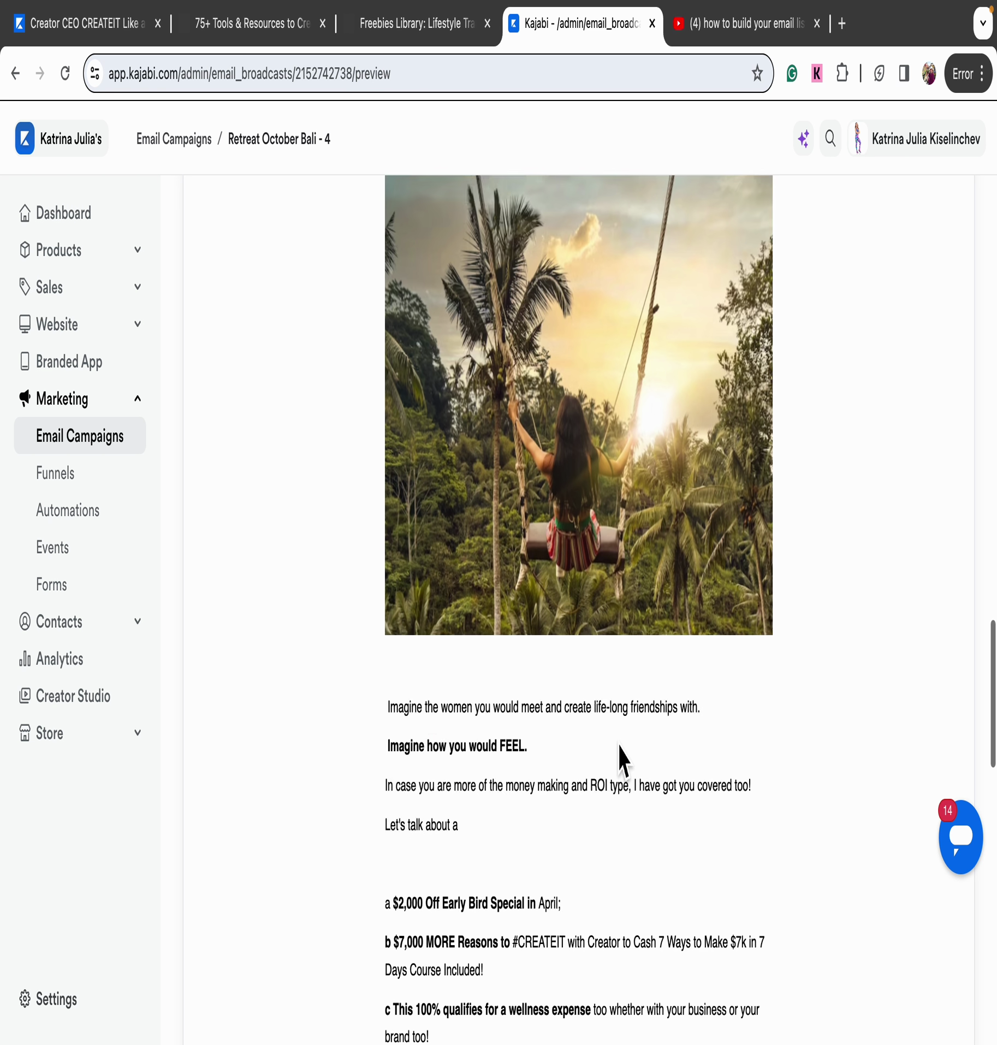
scroll(941, 445, down, 6)
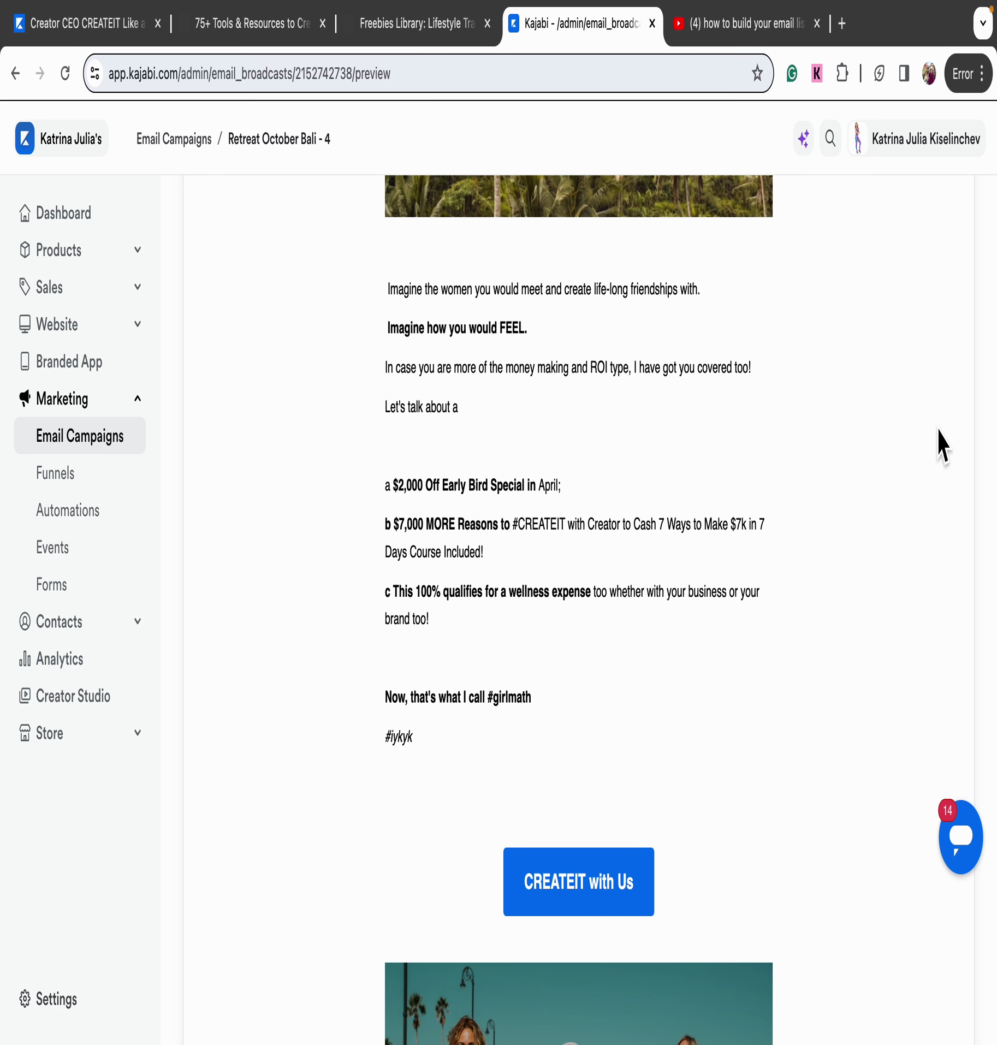
scroll(942, 444, down, 5)
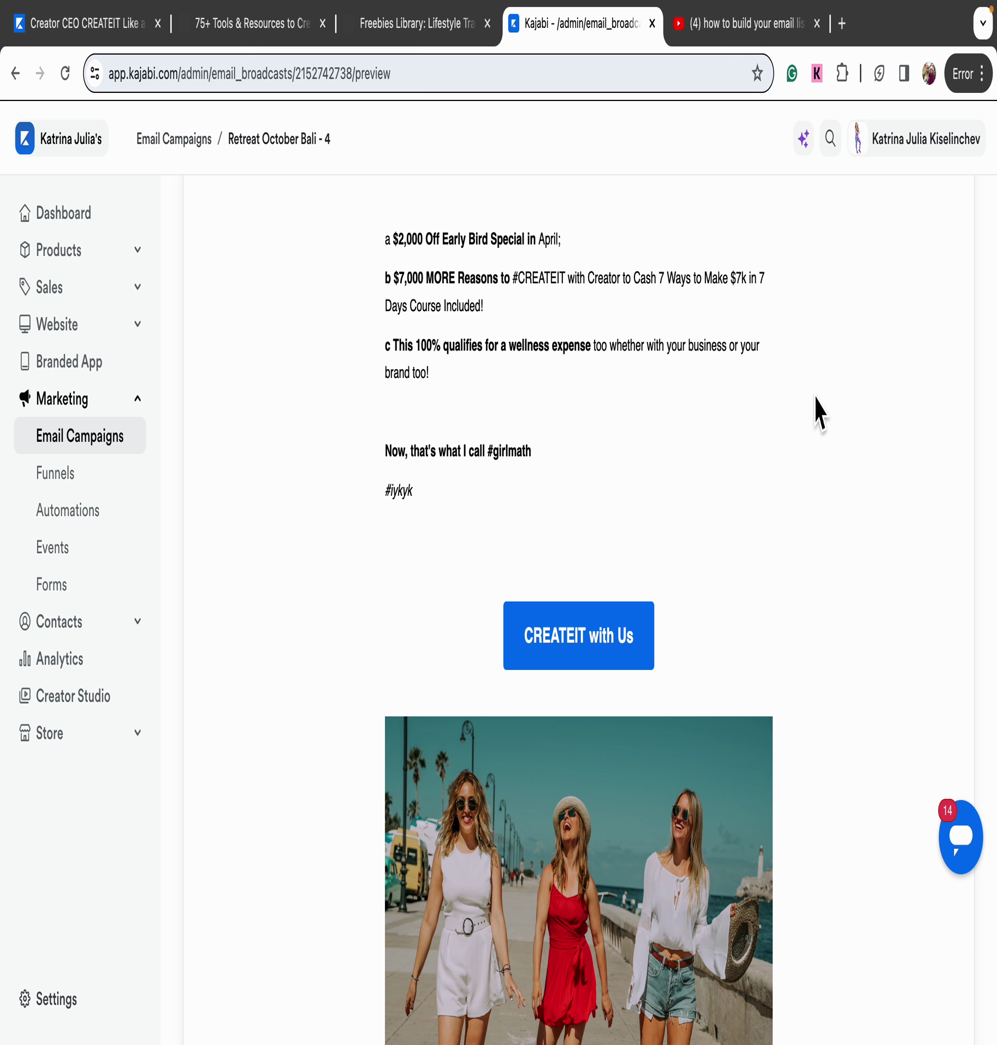
scroll(819, 414, down, 2)
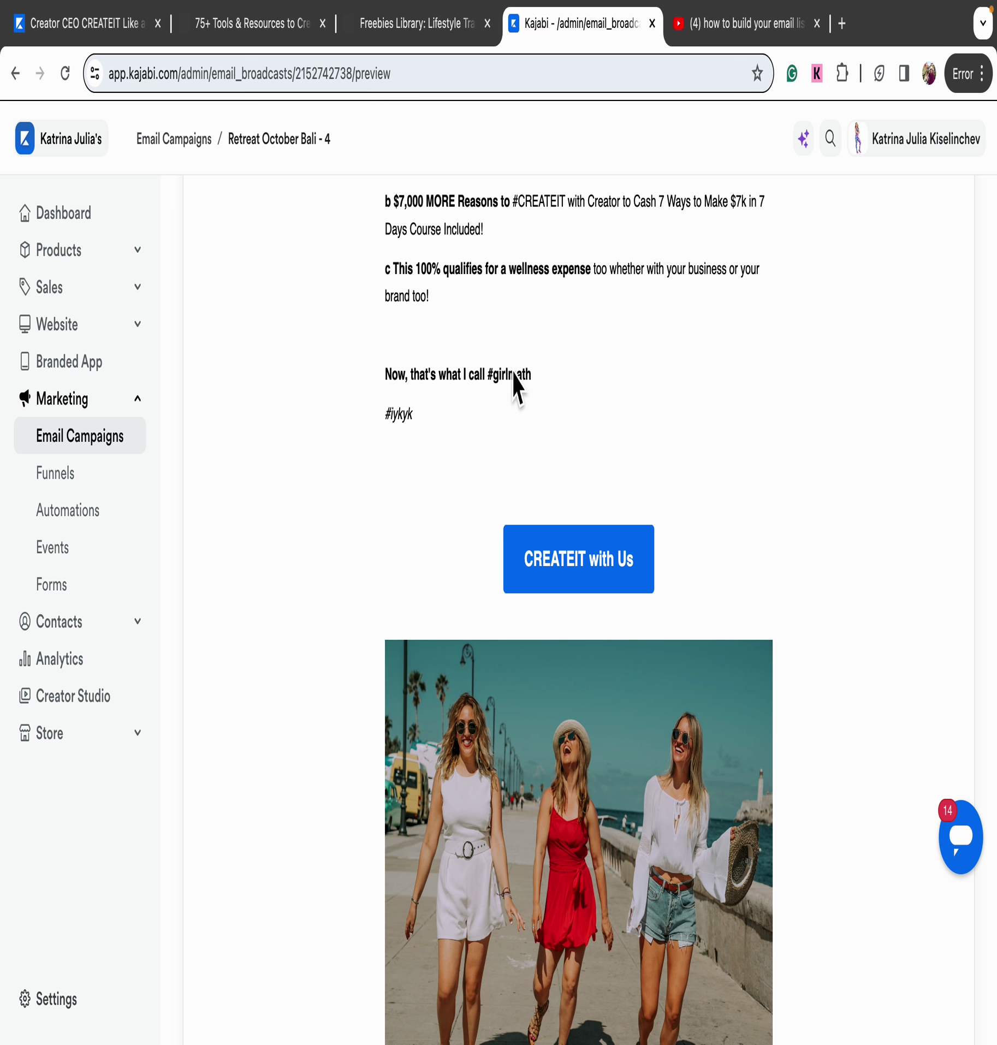
scroll(454, 287, up, 2)
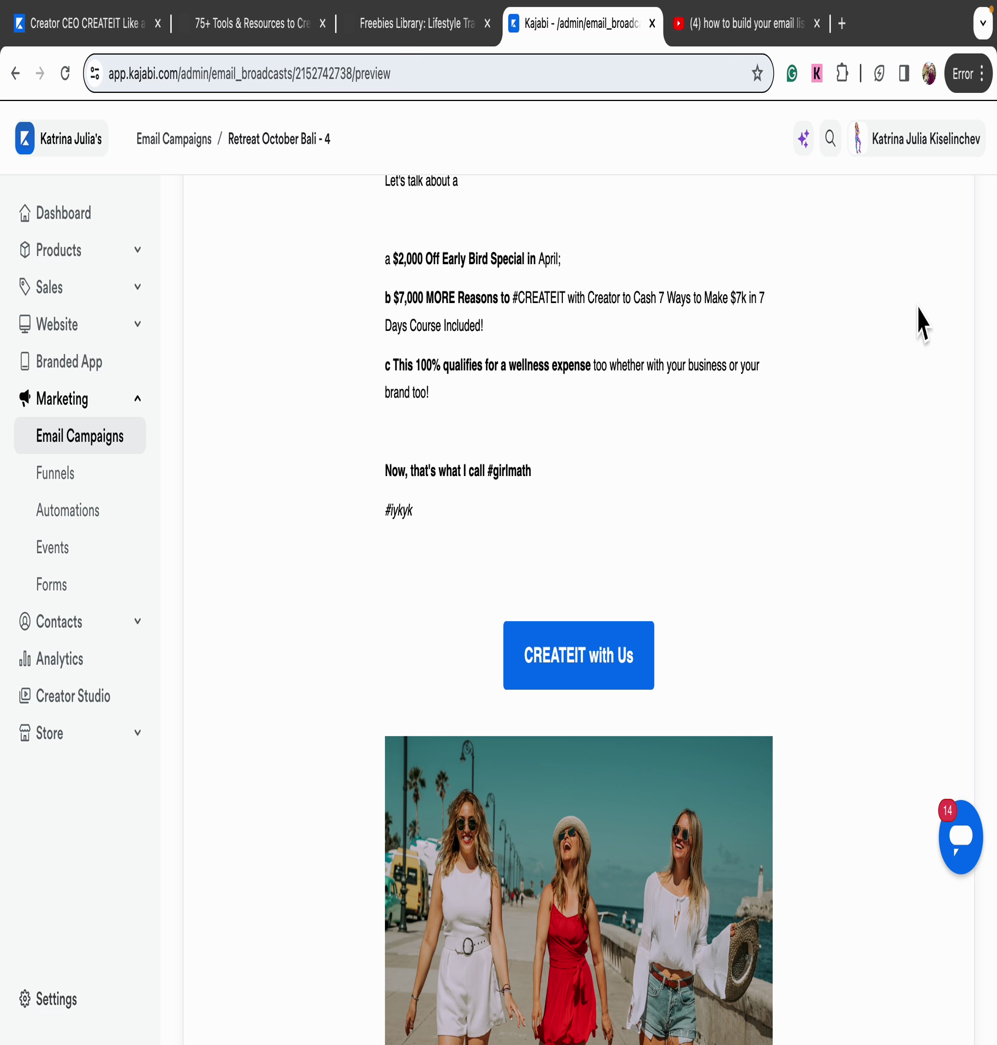
scroll(885, 460, down, 5)
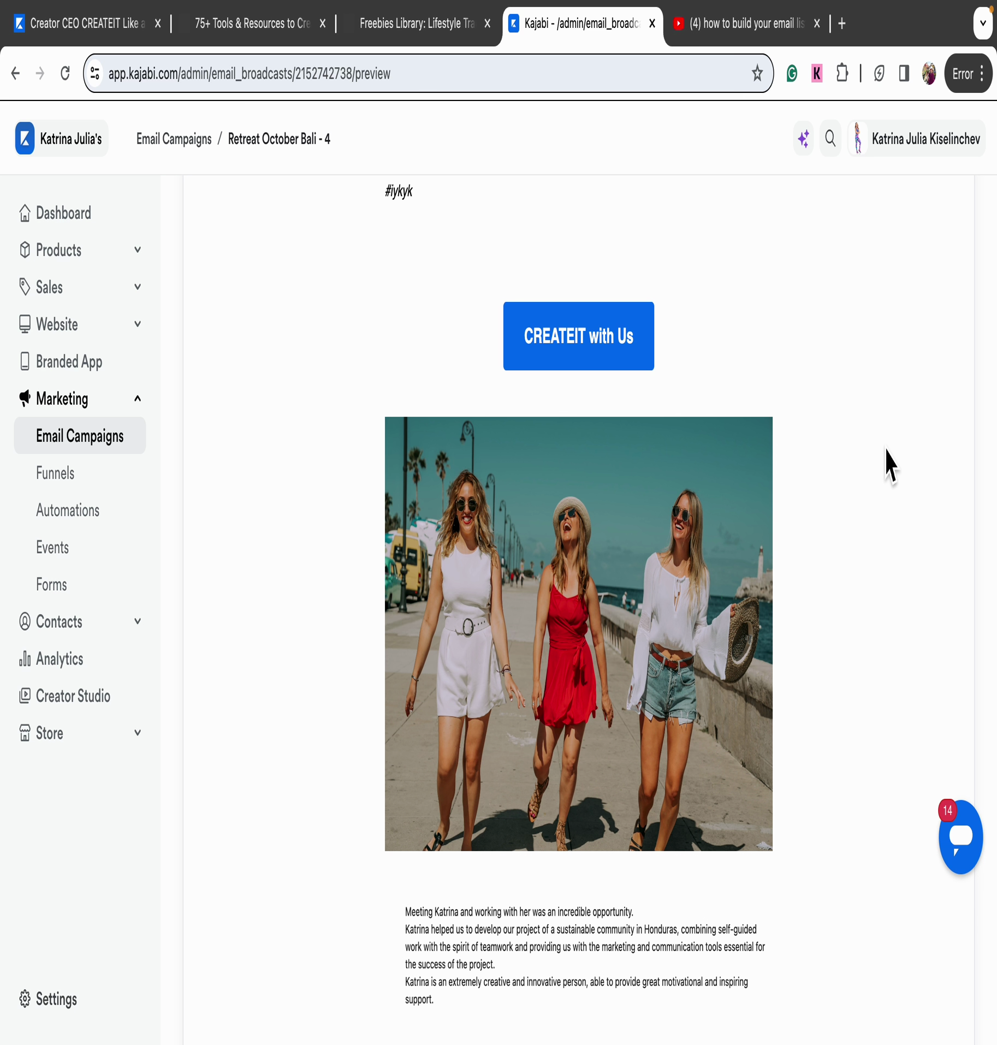
View the retreat email's group photo, testimonial, closing image and footer
scroll(887, 464, down, 3)
scroll(672, 422, up, 3)
scroll(671, 420, down, 3)
scroll(624, 539, down, 4)
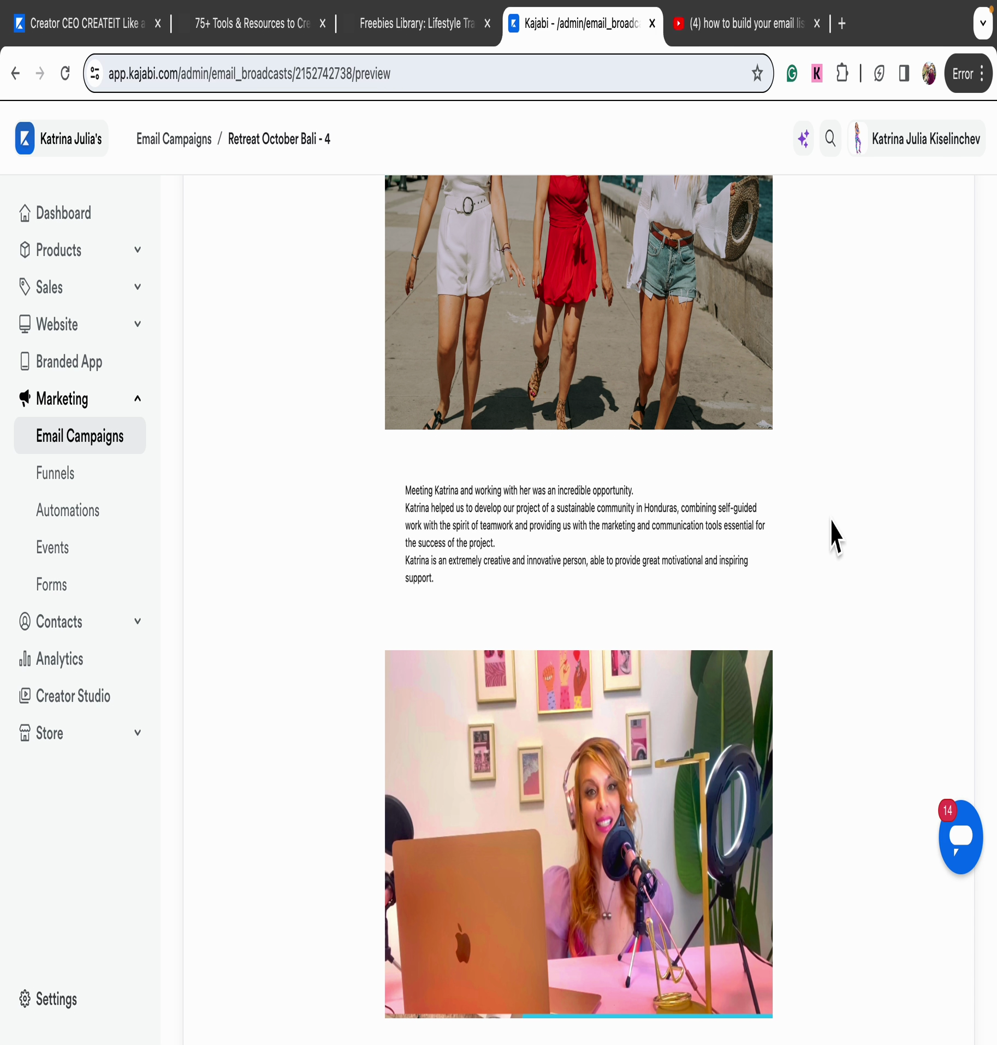
scroll(483, 544, down, 5)
scroll(483, 548, up, 3)
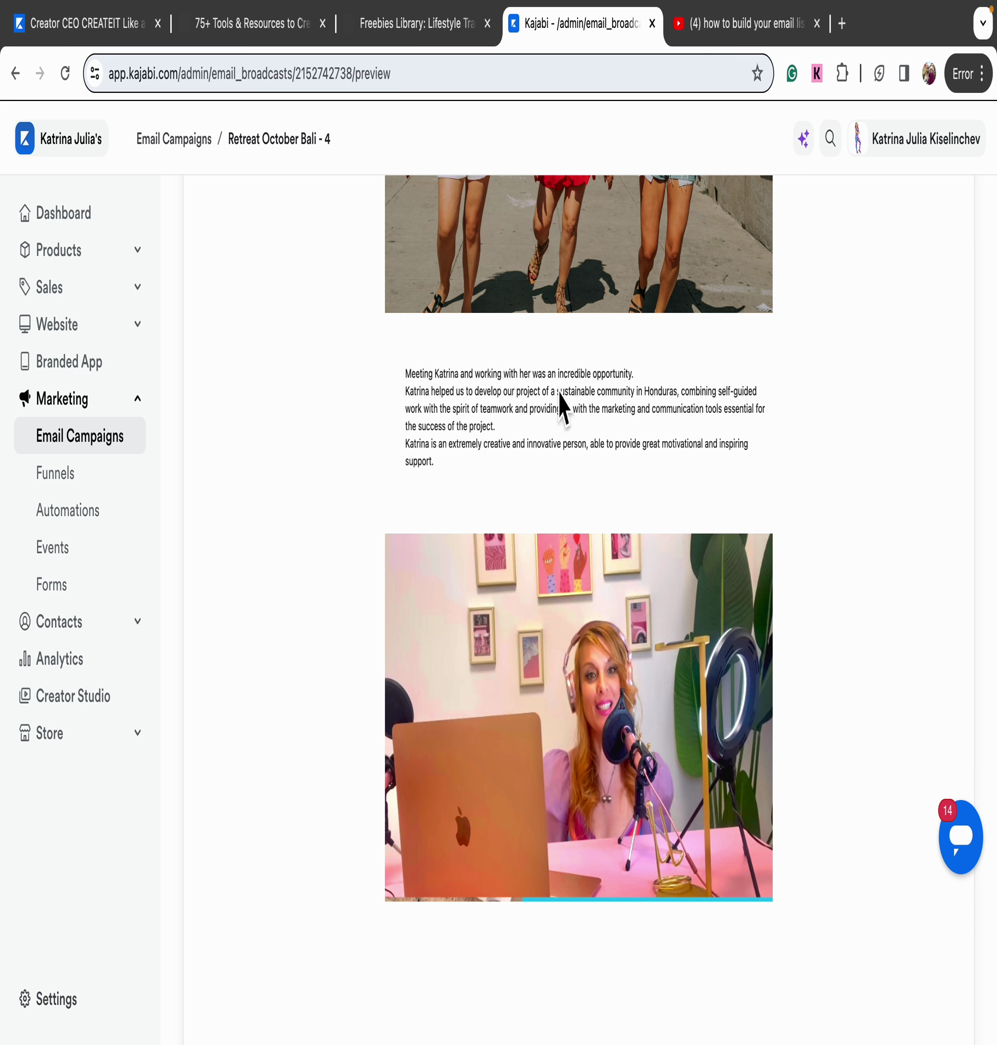
scroll(738, 404, down, 2)
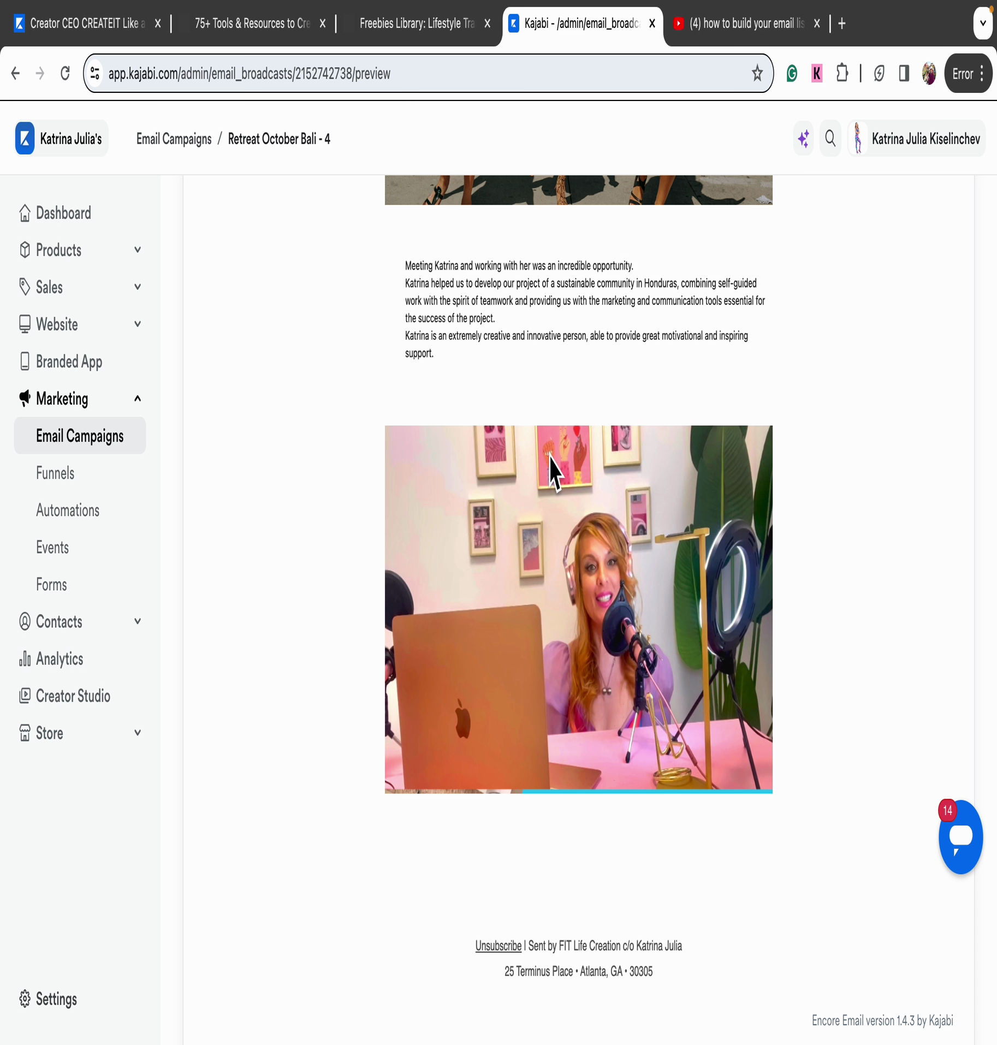
Leave the retreat email preview and go back through the campaign report to the Email Campaigns list
scroll(625, 428, up, 20)
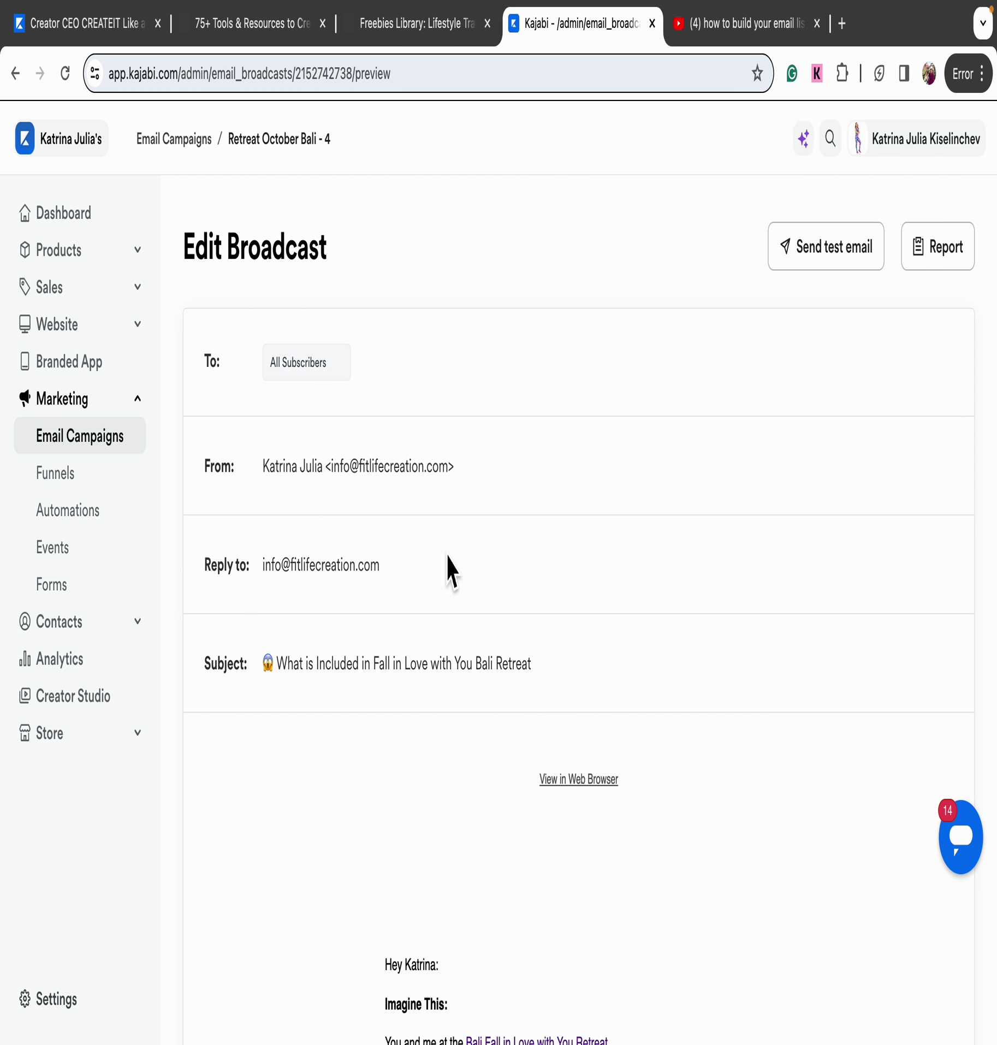
click(16, 74)
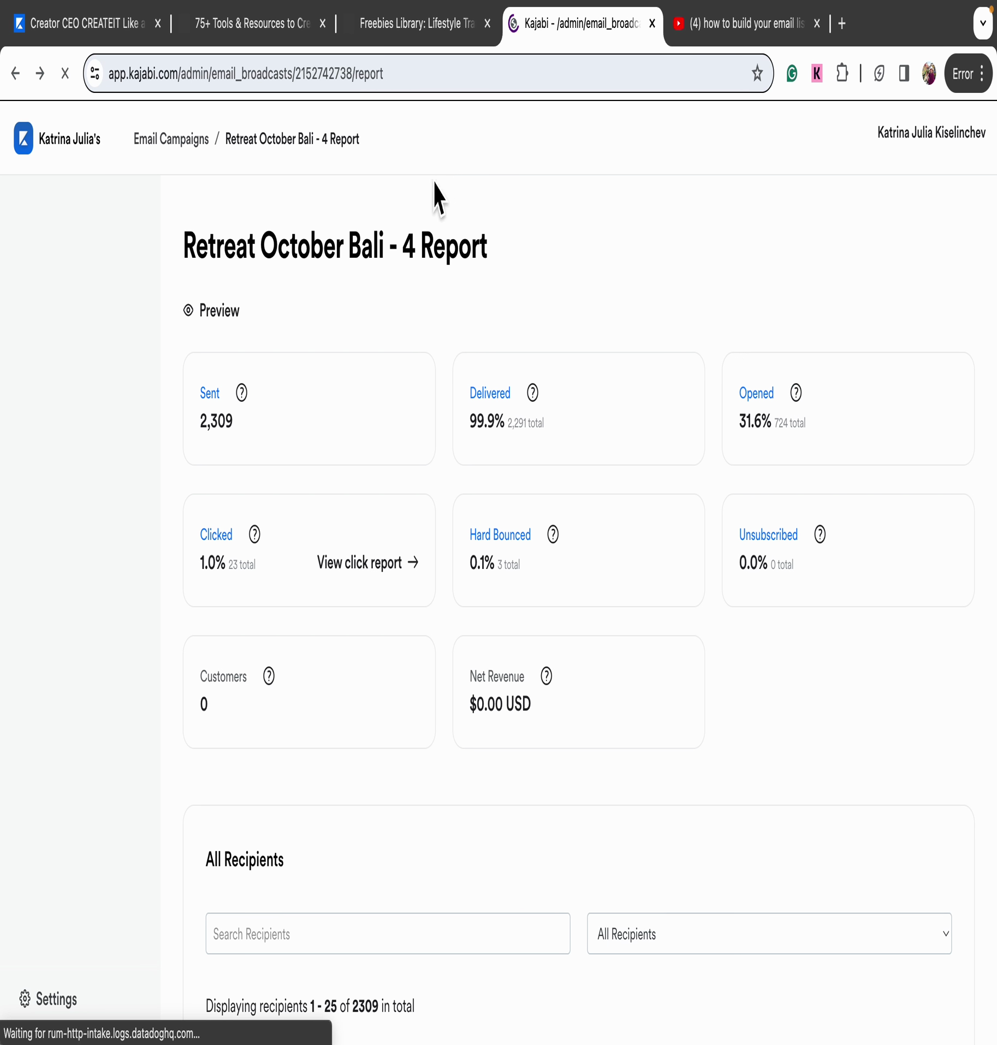
click(9, 85)
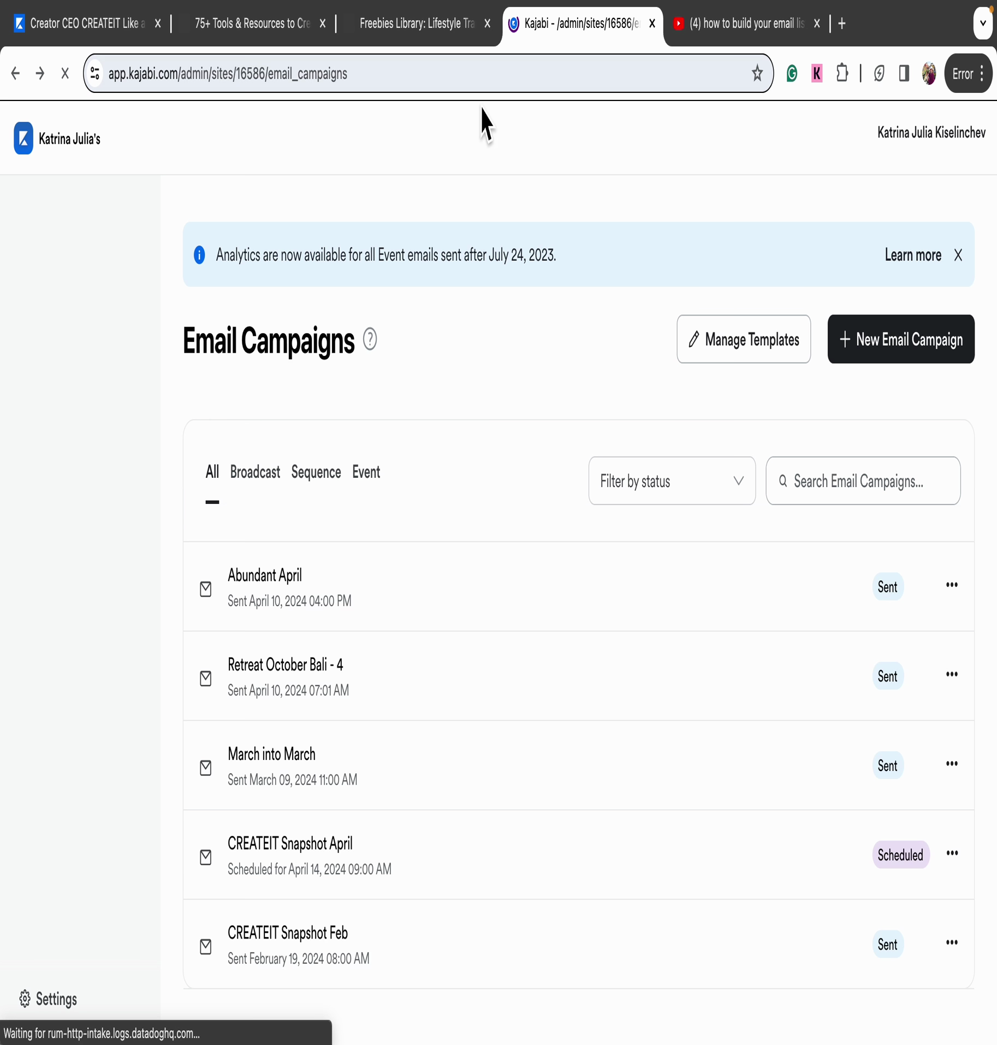
Look over the listed email campaigns, comparing their statuses and their send, open, click and unsubscribe figures
scroll(487, 478, down, 10)
scroll(491, 480, up, 6)
scroll(329, 794, down, 7)
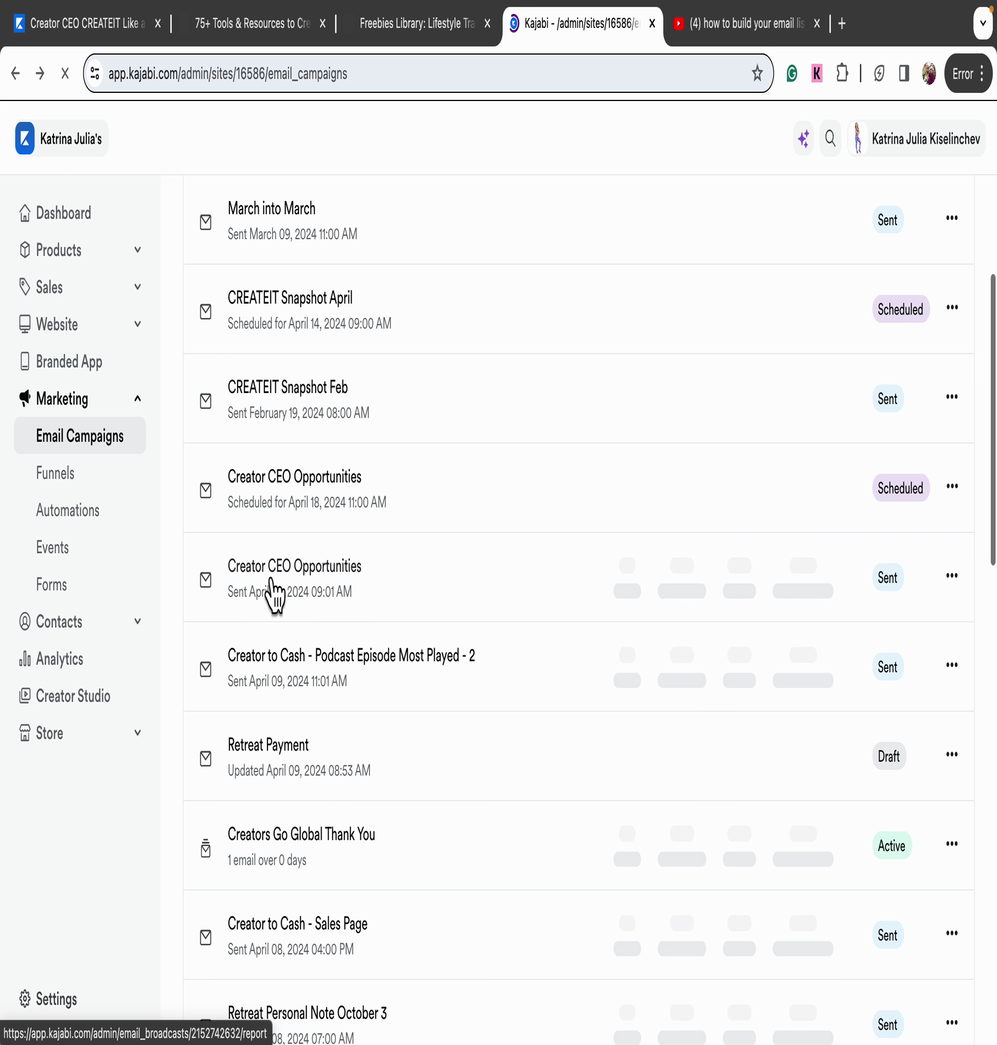
scroll(327, 576, up, 3)
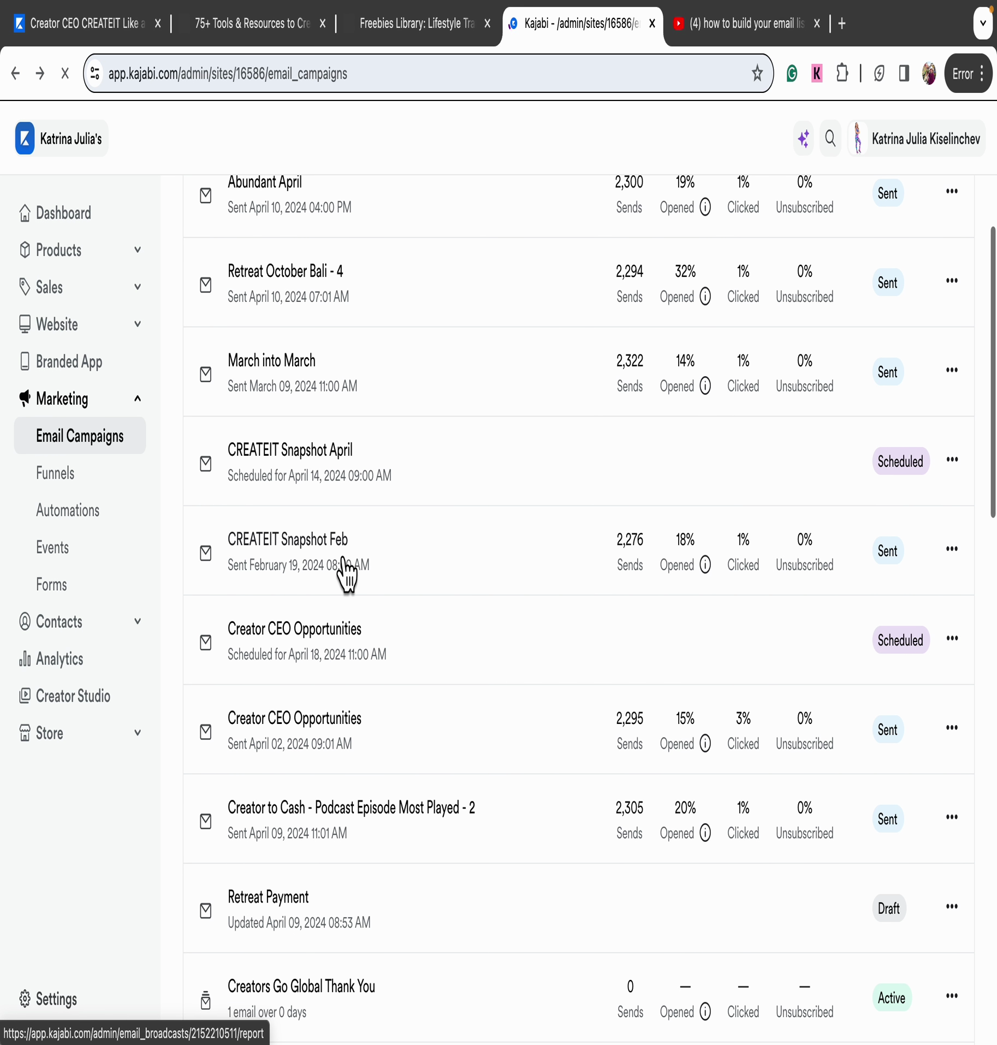
scroll(496, 379, down, 4)
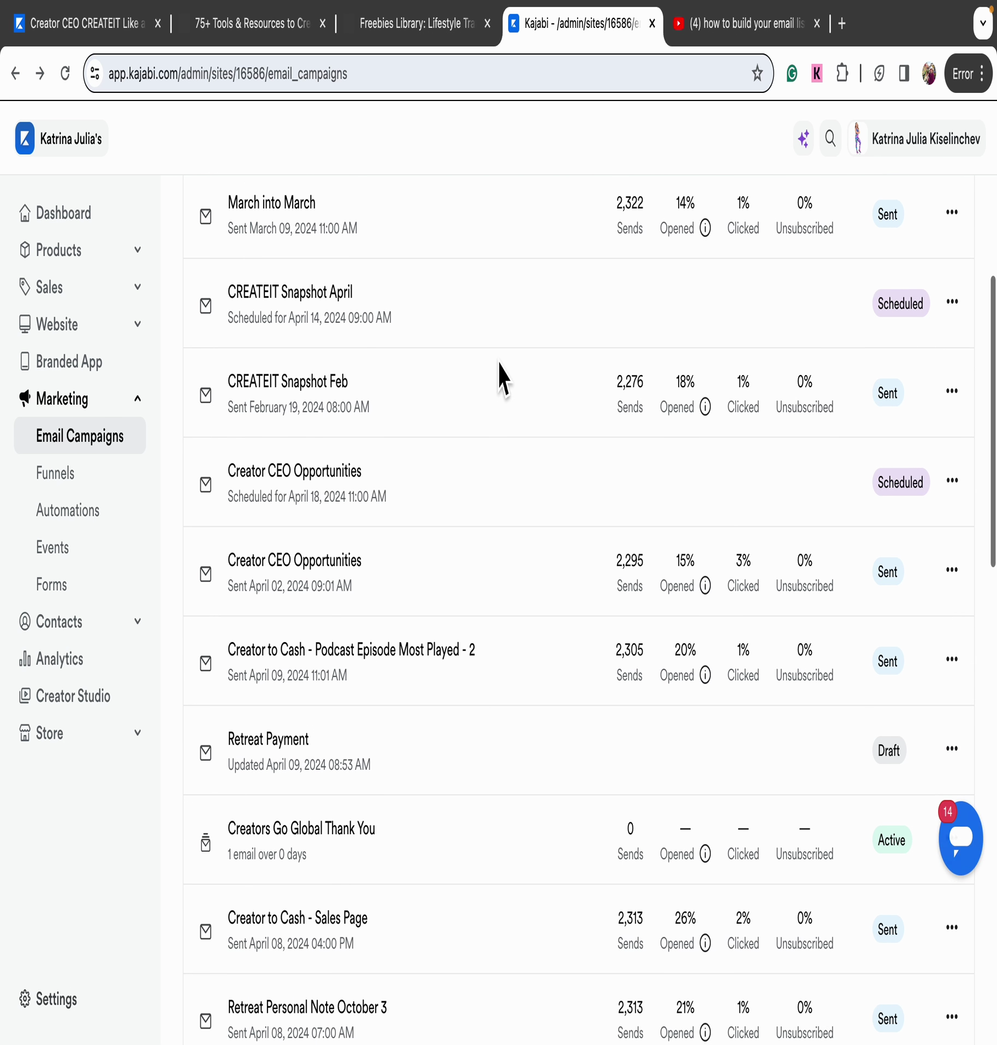
scroll(612, 311, up, 9)
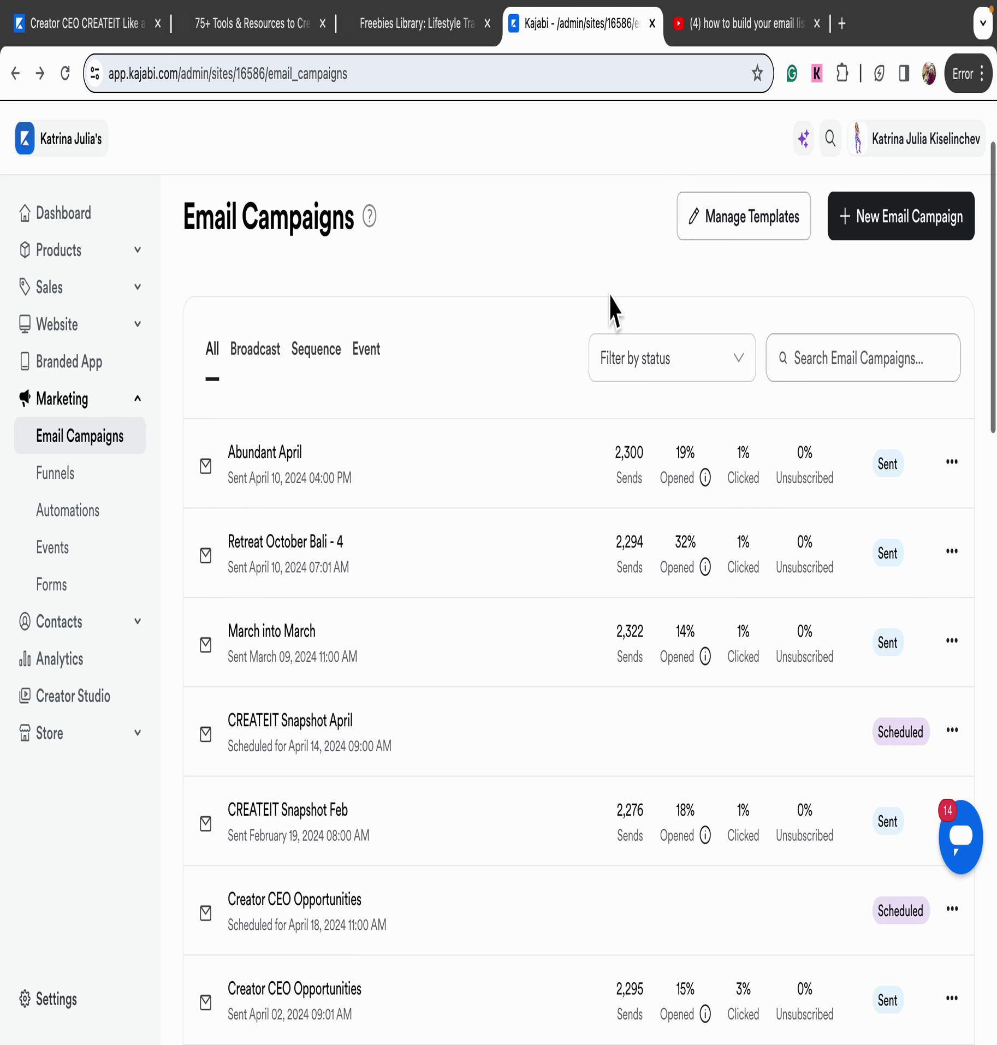